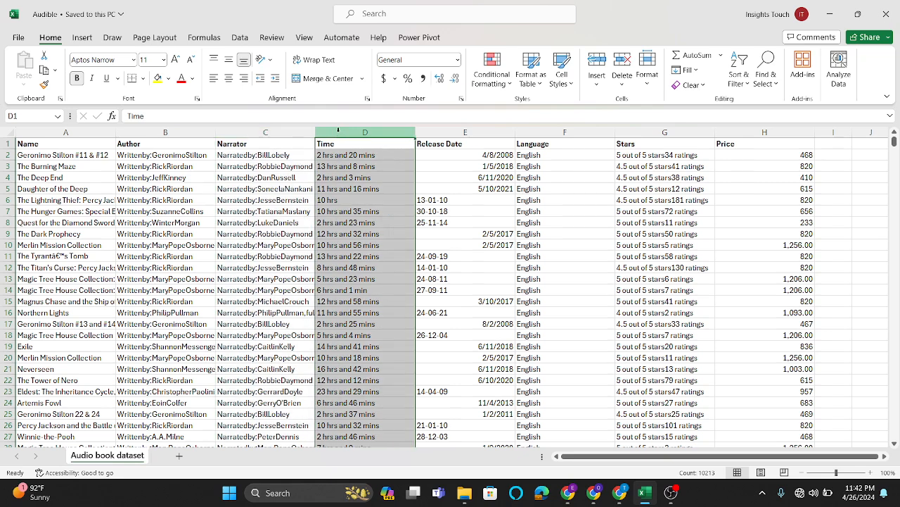
Check the filled-cell counts of the Release Date, Language, Stars, Price and Author columns.
{"action": "left_click", "coordinate": [461, 130]}
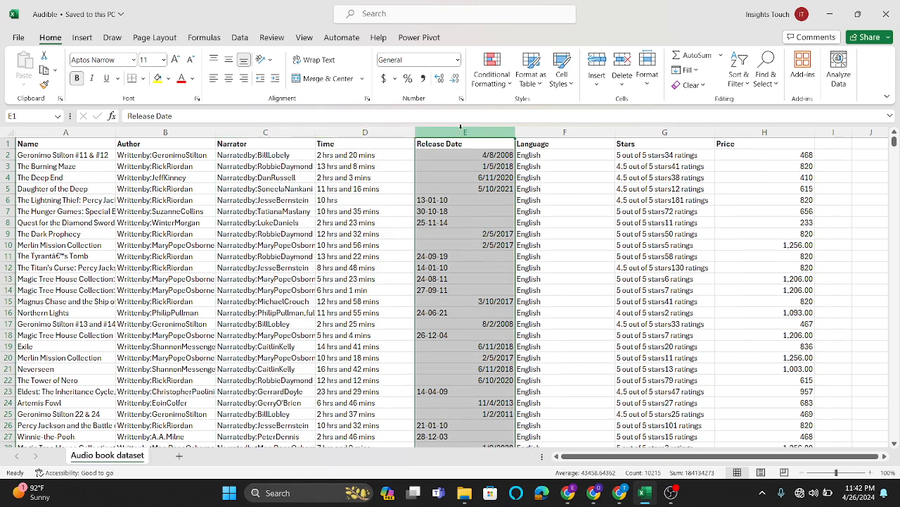
{"action": "left_click", "coordinate": [549, 132]}
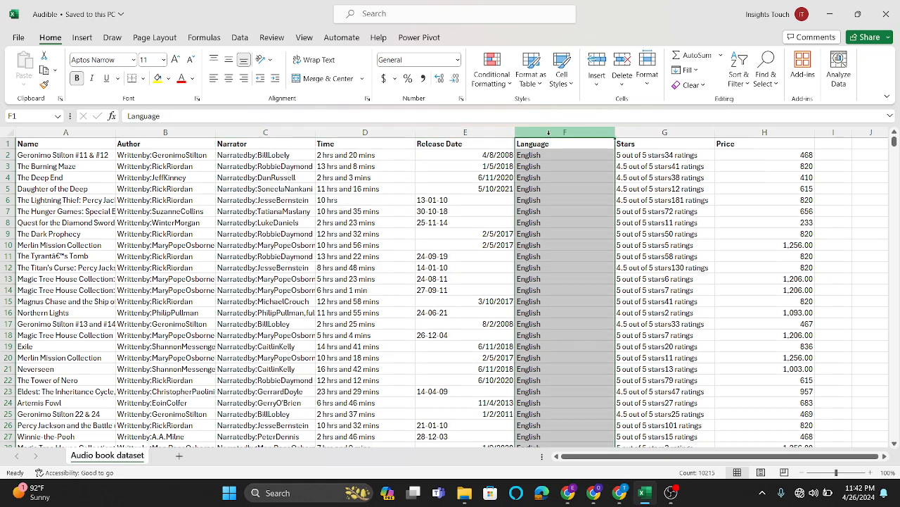
{"action": "left_click", "coordinate": [638, 133]}
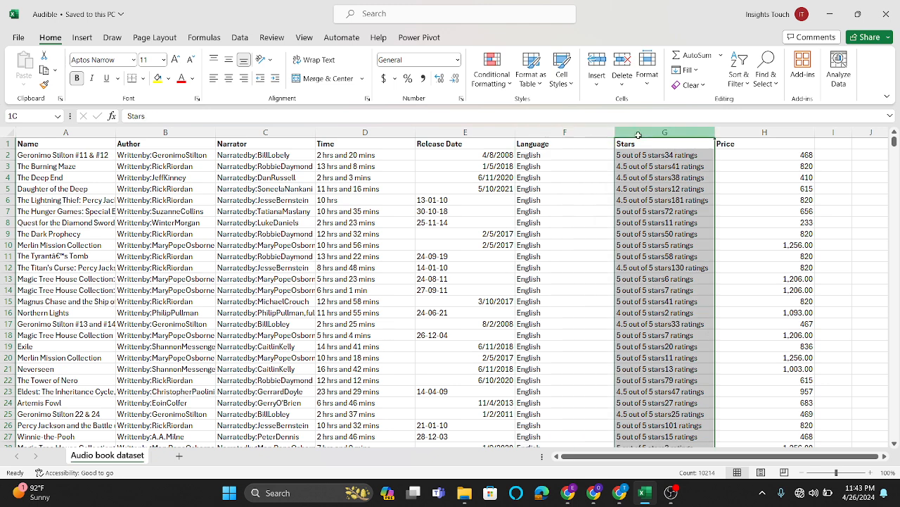
{"action": "left_click", "coordinate": [748, 131]}
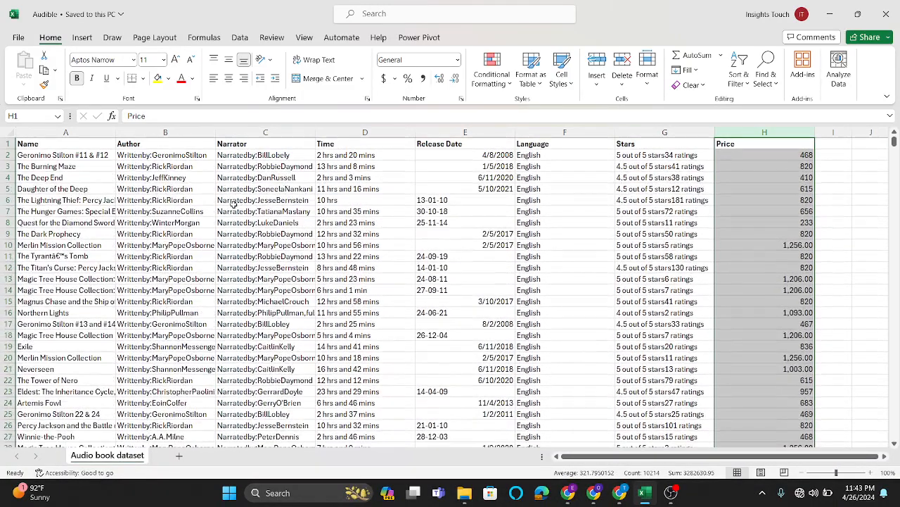
{"action": "left_click", "coordinate": [179, 128]}
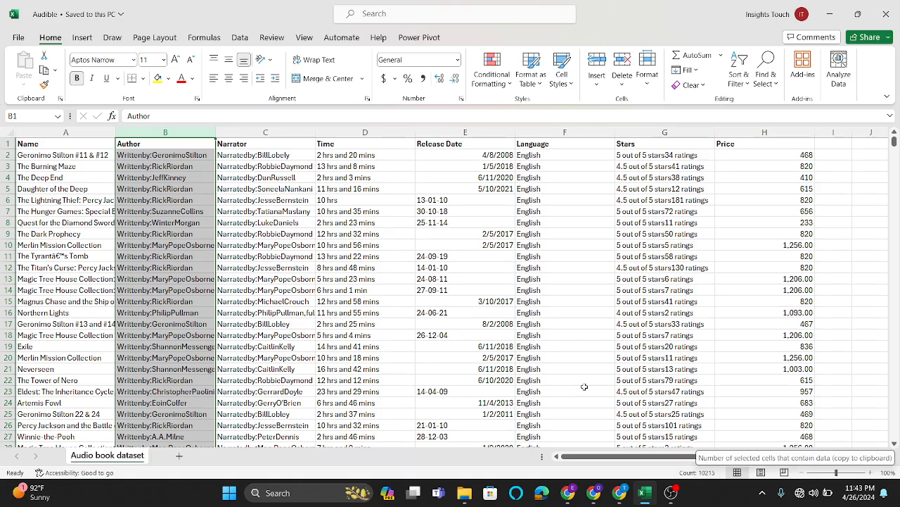
Widen the Name column of the audio book dataset so that more of the titles fits.
{"action": "left_click", "coordinate": [347, 232]}
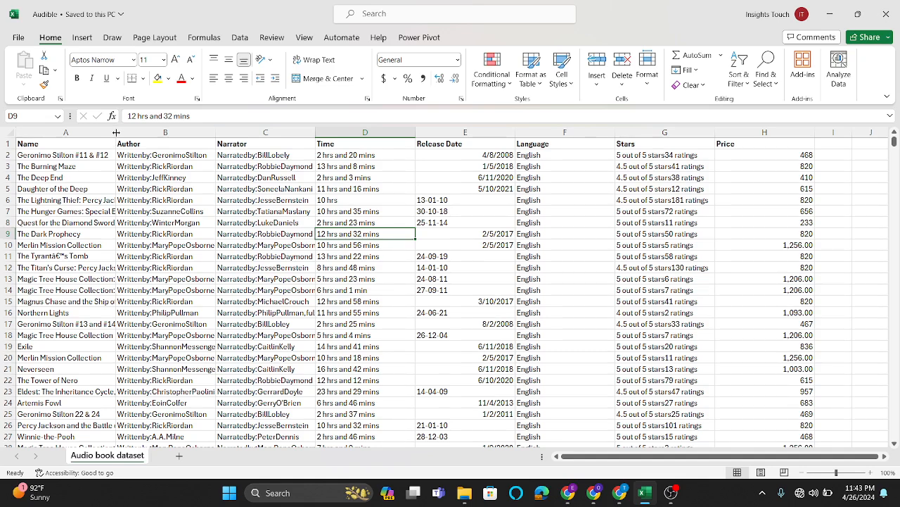
{"action": "left_click_drag", "start_coordinate": [116, 132], "coordinate": [137, 132]}
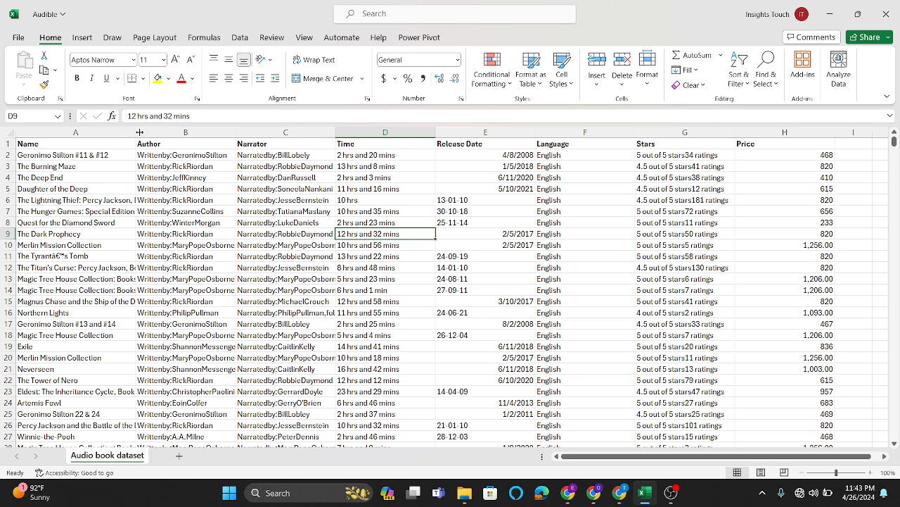
{"action": "left_click_drag", "start_coordinate": [139, 133], "coordinate": [144, 131]}
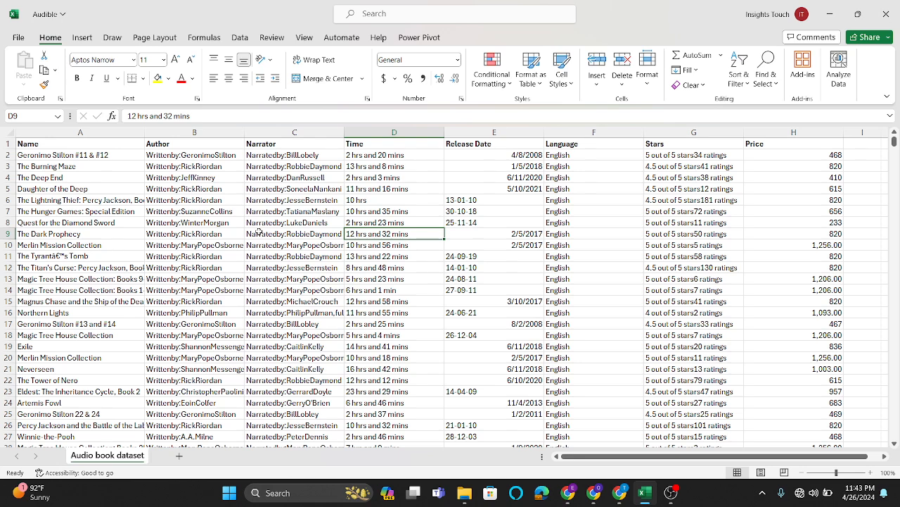
Add a new worksheet named Note and place it before the Audio book dataset sheet.
{"action": "left_click", "coordinate": [179, 456]}
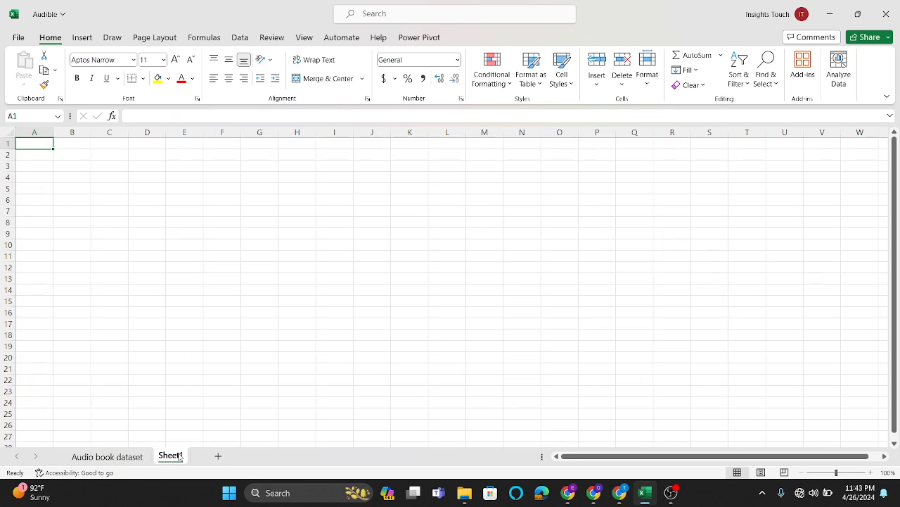
{"action": "double_click", "coordinate": [177, 454]}
{"action": "type", "text": "Note"}
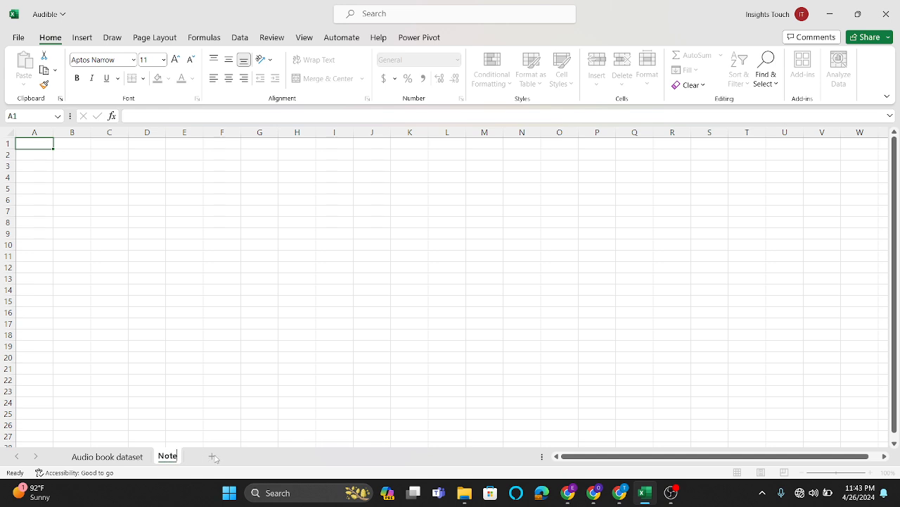
{"action": "key", "text": "Return"}
{"action": "left_click_drag", "start_coordinate": [168, 460], "coordinate": [102, 460]}
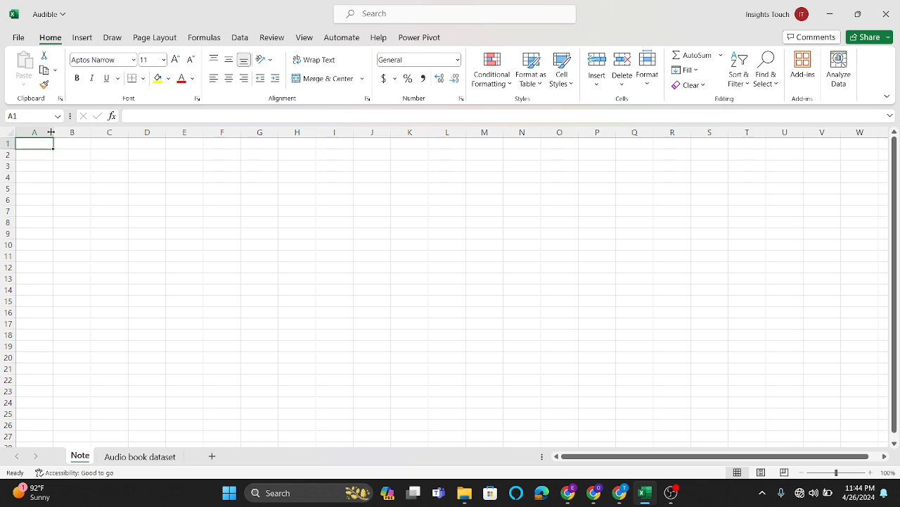
Enter the heading Missing Value in cell A1 of the Note sheet and adjust column A's width to fit it.
{"action": "left_click_drag", "start_coordinate": [52, 132], "coordinate": [91, 132]}
{"action": "left_click", "coordinate": [47, 154]}
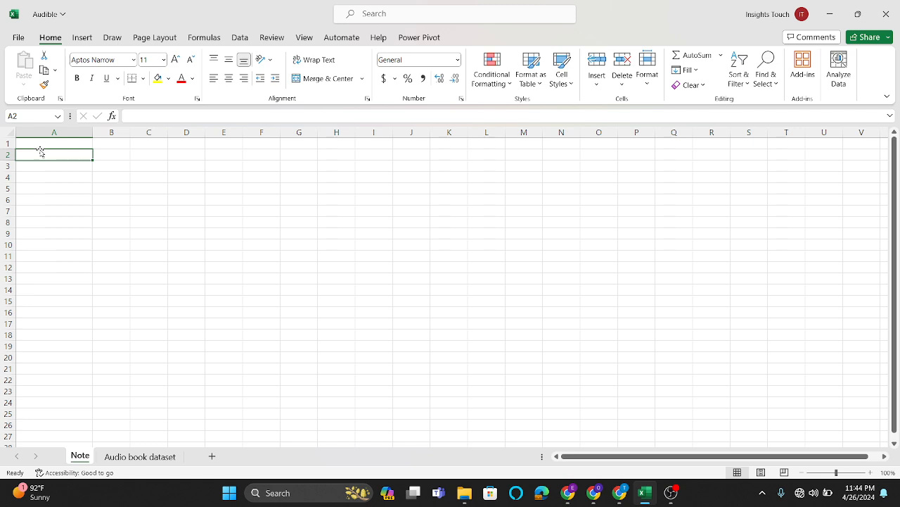
{"action": "left_click", "coordinate": [40, 143]}
{"action": "type", "text": "Missing"}
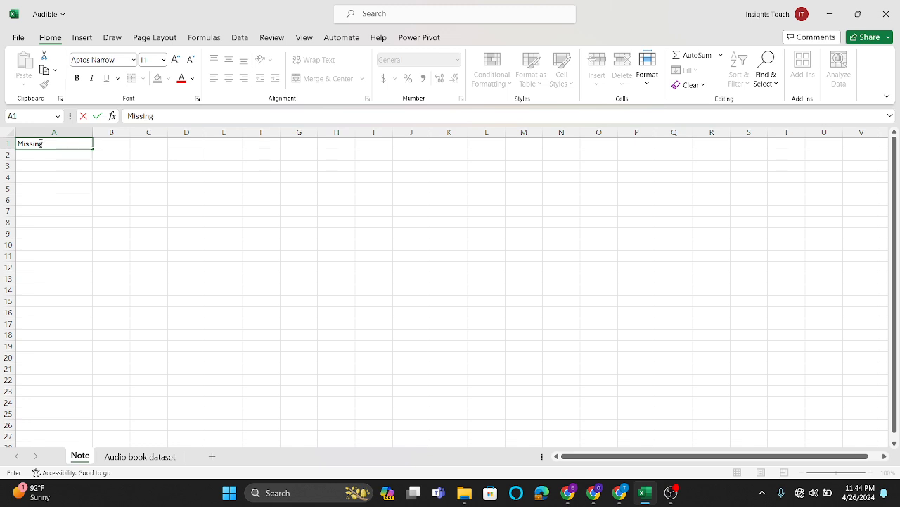
{"action": "type", "text": " V"}
{"action": "type", "text": "lu"}
{"action": "key", "text": "BackSpace"}
{"action": "key", "text": "BackSpace"}
{"action": "type", "text": "alue"}
{"action": "left_click", "coordinate": [94, 201]}
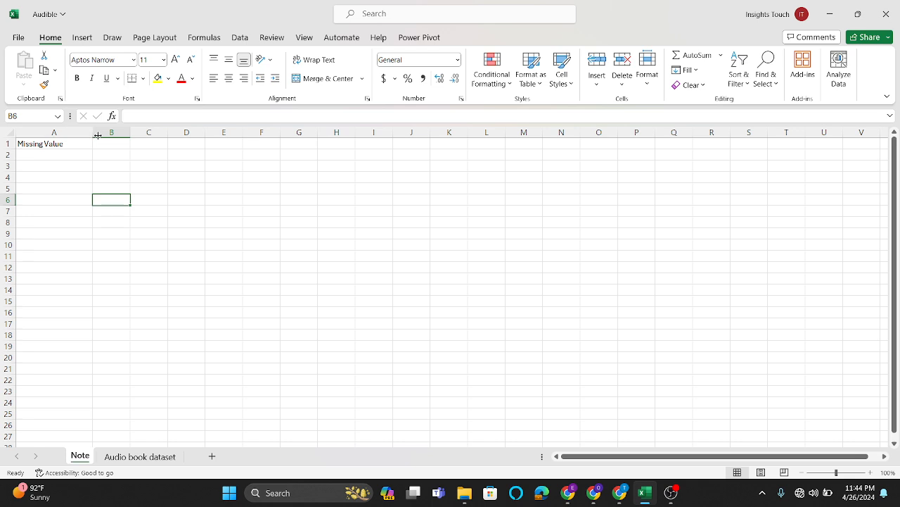
{"action": "left_click_drag", "start_coordinate": [91, 130], "coordinate": [73, 131]}
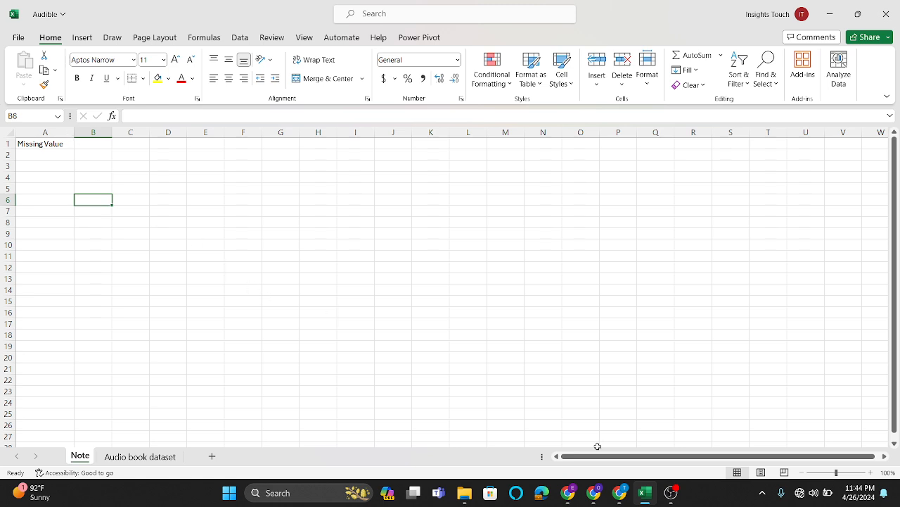
{"action": "left_click", "coordinate": [845, 473]}
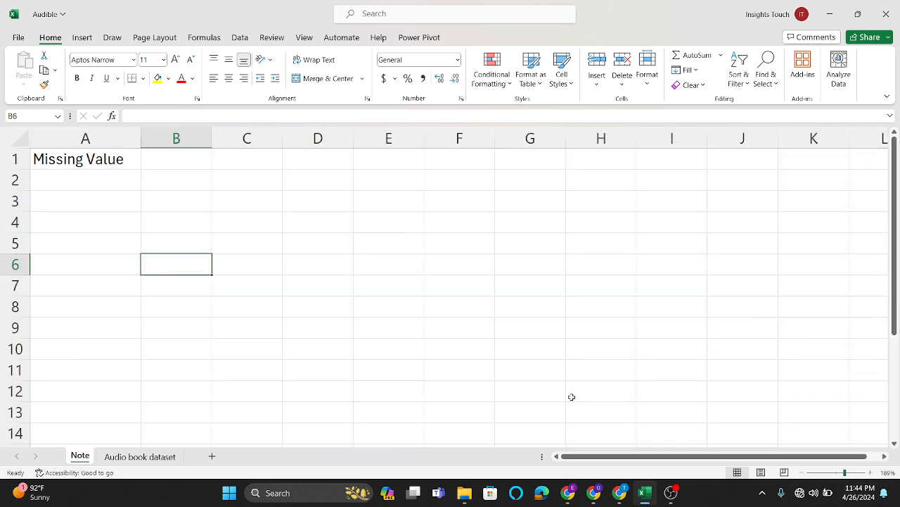
In cell A10216 of the Audio book dataset sheet, count the Name column's blanks with =COUNTBLANK(A2:A10215).
{"action": "left_click", "coordinate": [157, 458]}
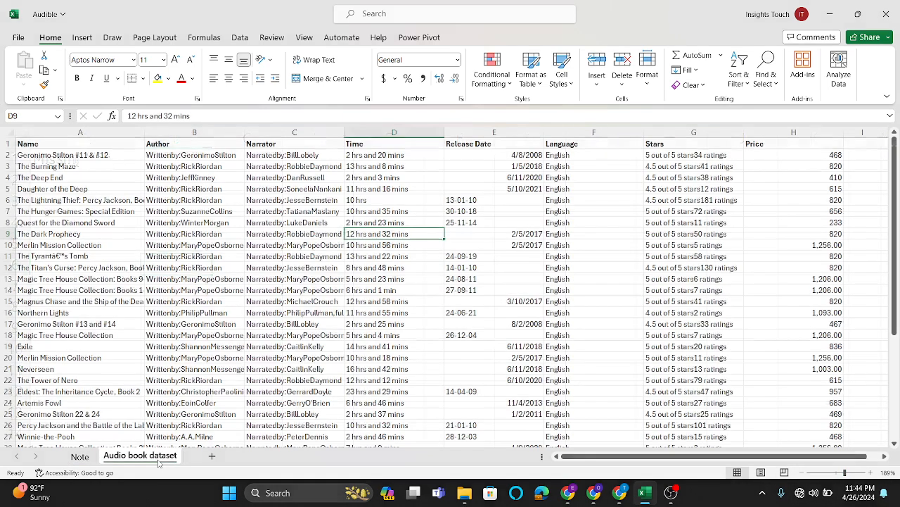
{"action": "scroll", "coordinate": [327, 345], "scroll_direction": "down", "scroll_amount": 2}
{"action": "scroll", "coordinate": [327, 345], "scroll_direction": "up", "scroll_amount": 2}
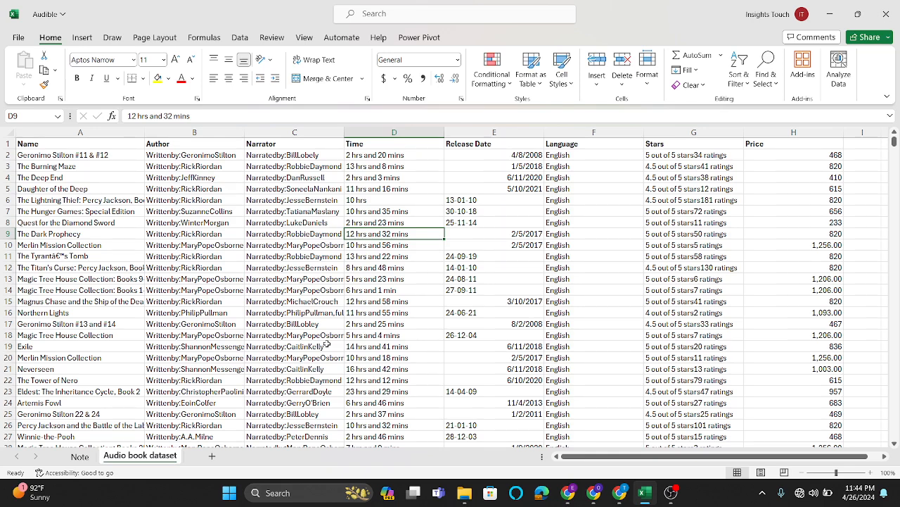
{"action": "left_click", "coordinate": [295, 199]}
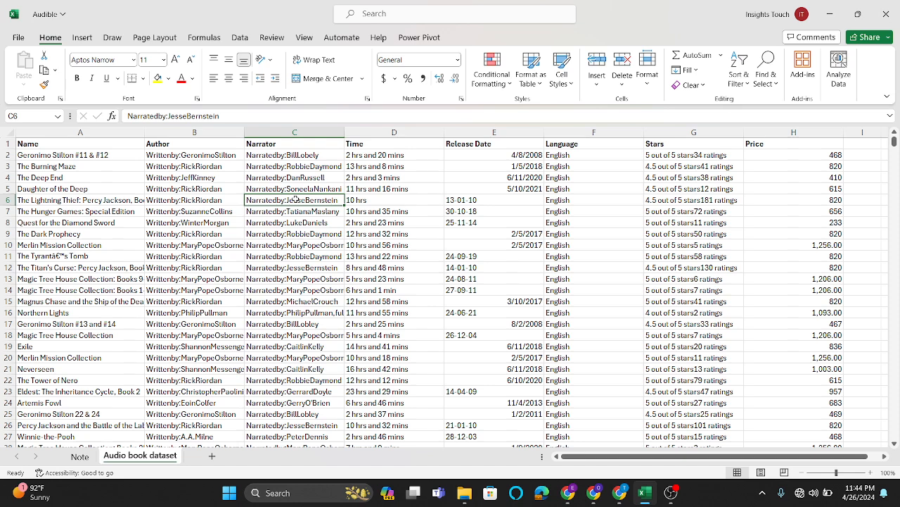
{"action": "key", "text": "ctrl+Down"}
{"action": "scroll", "coordinate": [295, 199], "scroll_direction": "down", "scroll_amount": 2}
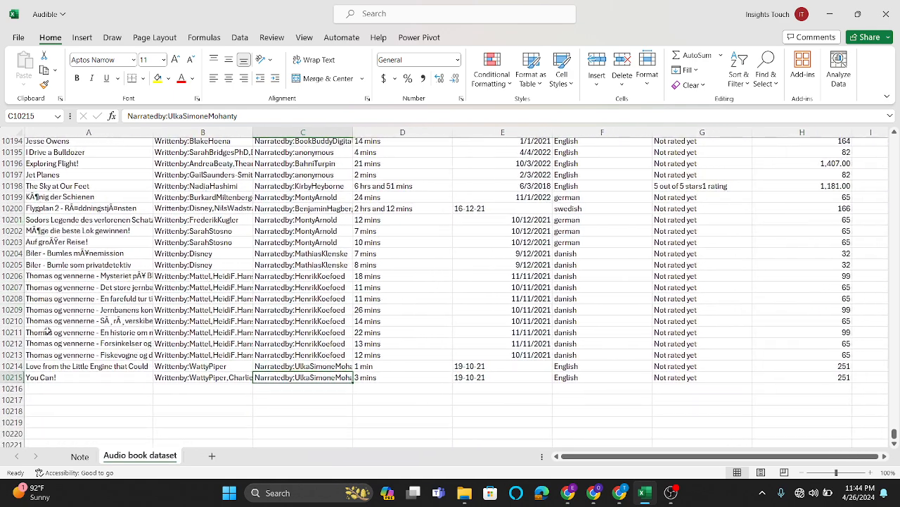
{"action": "left_click", "coordinate": [63, 393]}
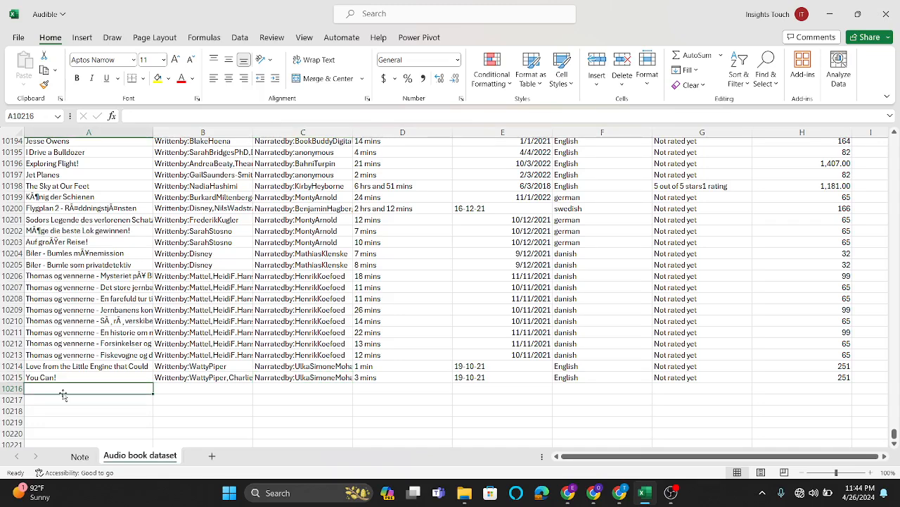
{"action": "type", "text": "=coun"}
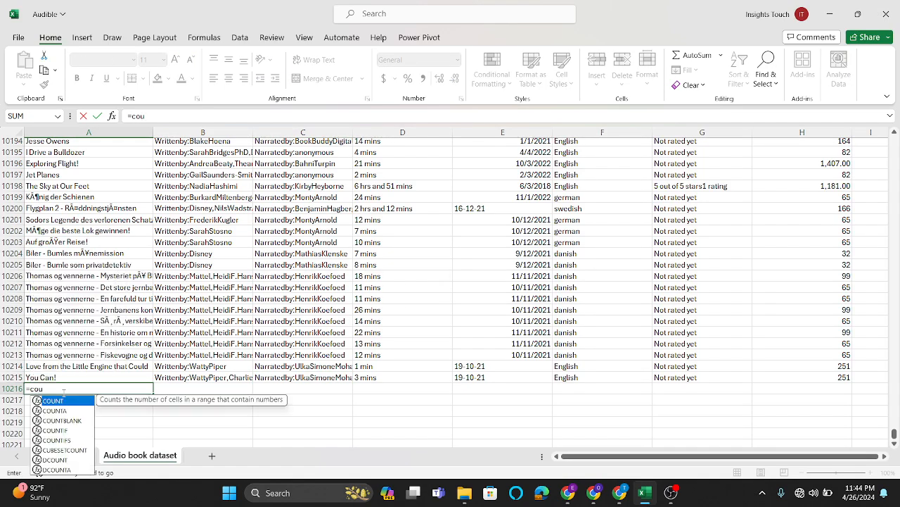
{"action": "double_click", "coordinate": [70, 420]}
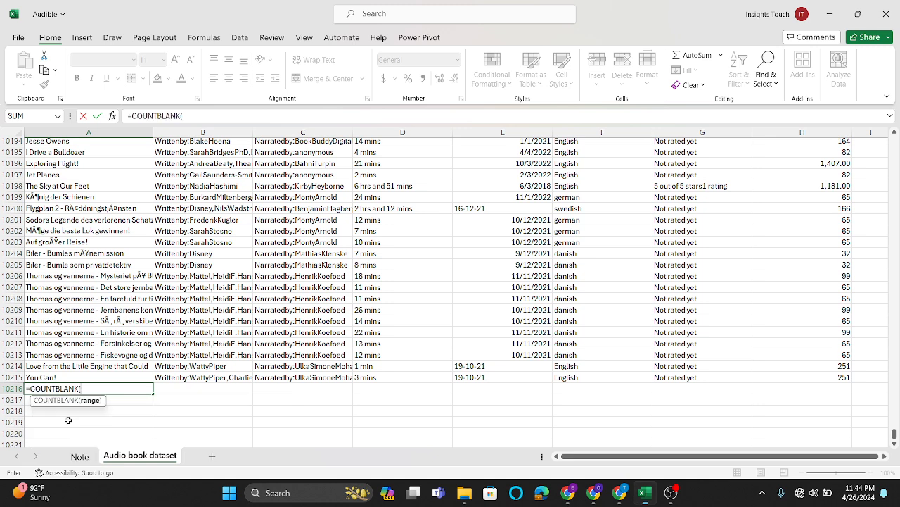
{"action": "type", "text": "a2:"}
{"action": "left_click", "coordinate": [88, 375]}
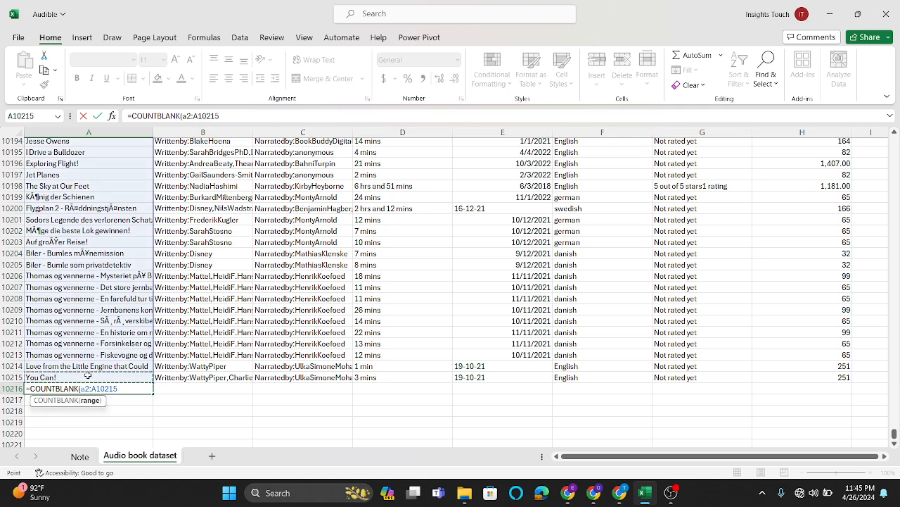
{"action": "type", "text": ")"}
{"action": "key", "text": "Return"}
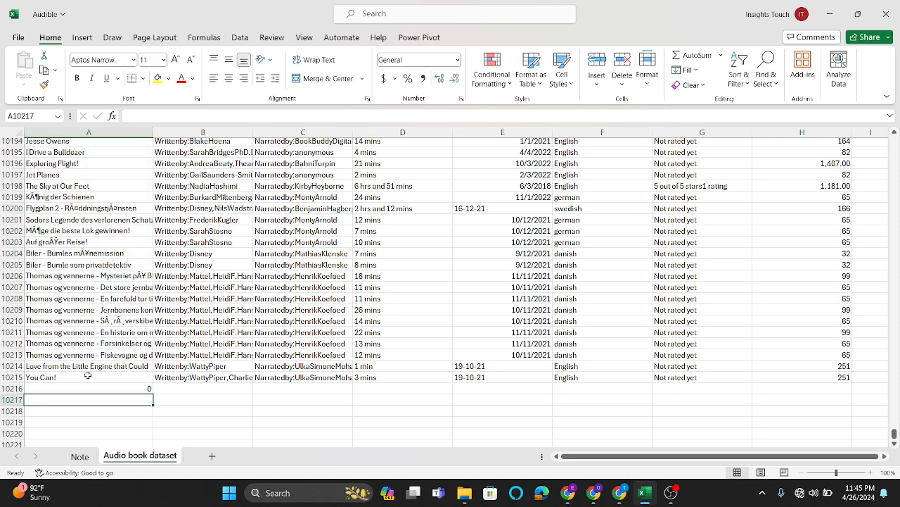
Copy the COUNTBLANK formula from A10216 across row 10216 through the Price column H.
{"action": "left_click", "coordinate": [123, 386]}
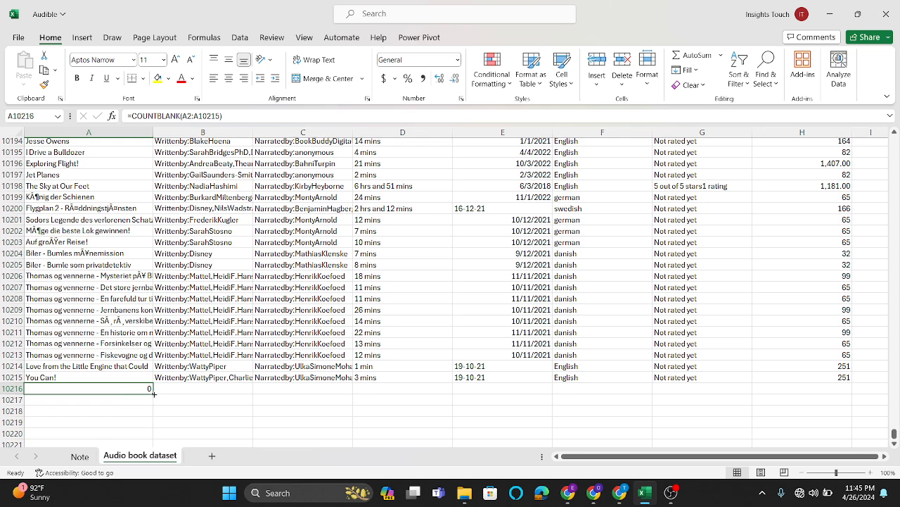
{"action": "left_click_drag", "start_coordinate": [153, 393], "coordinate": [684, 397]}
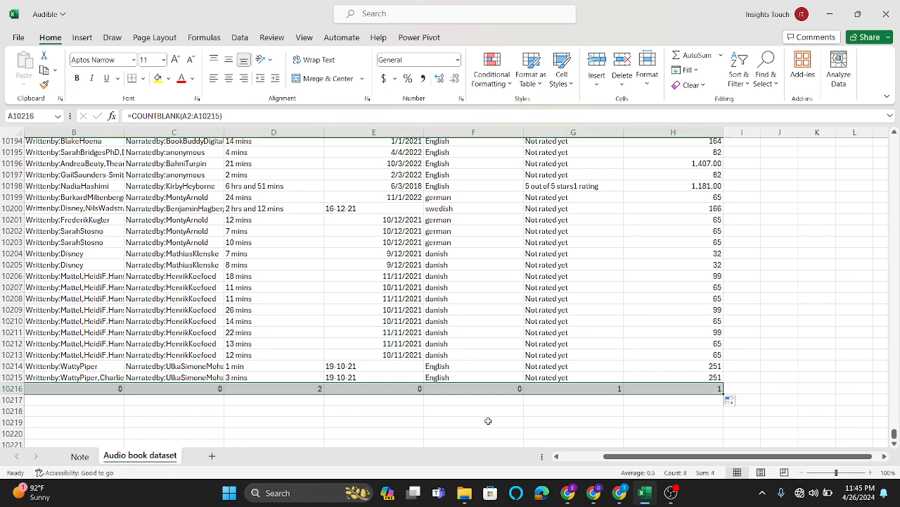
{"action": "scroll", "coordinate": [486, 420], "scroll_direction": "left", "scroll_amount": 3}
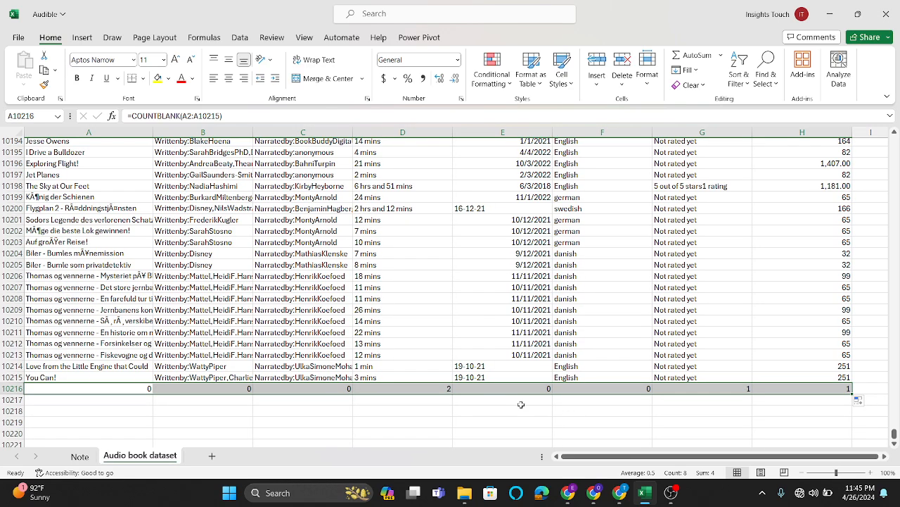
Examine the blank counts below the Time, Stars and Price columns in row 10216.
{"action": "left_click", "coordinate": [422, 388]}
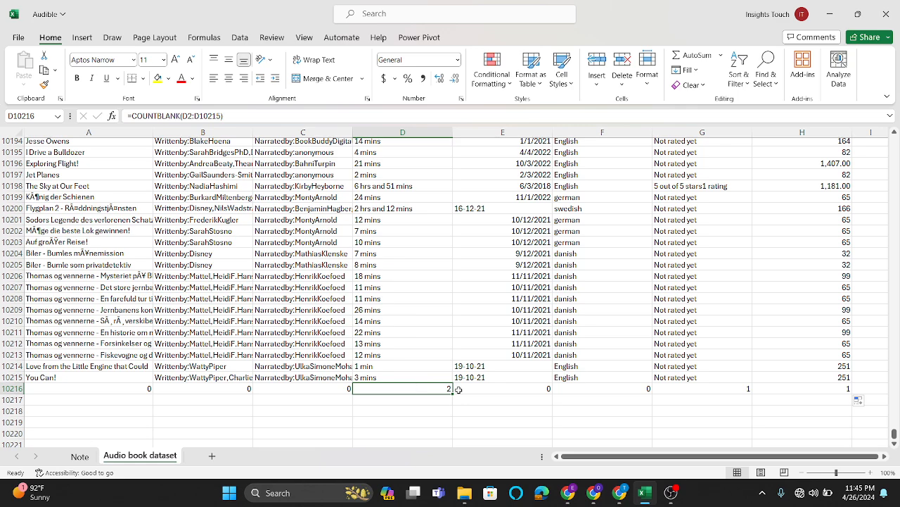
{"action": "scroll", "coordinate": [459, 390], "scroll_direction": "right", "scroll_amount": 3}
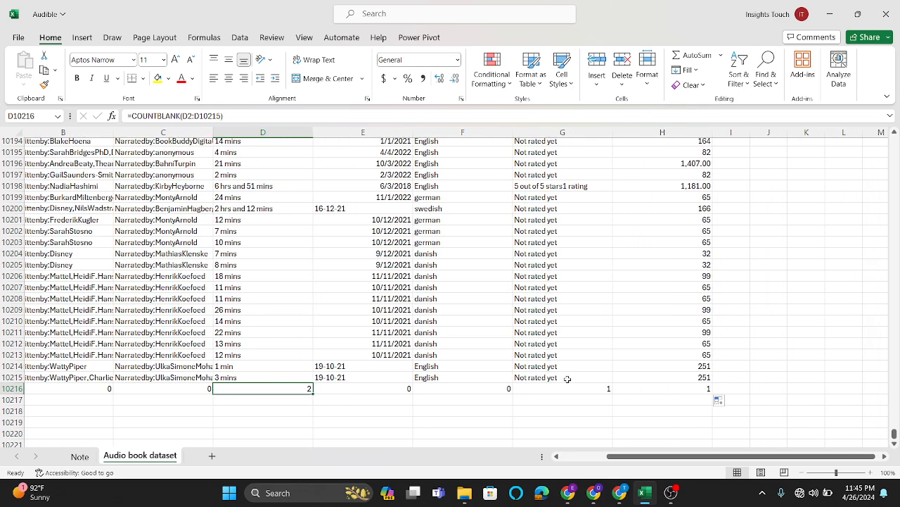
{"action": "left_click", "coordinate": [574, 389]}
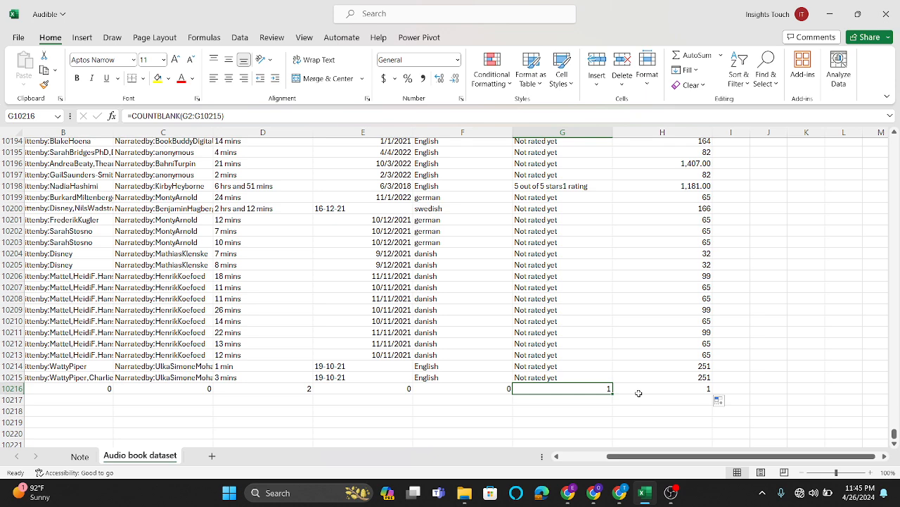
{"action": "left_click", "coordinate": [683, 393]}
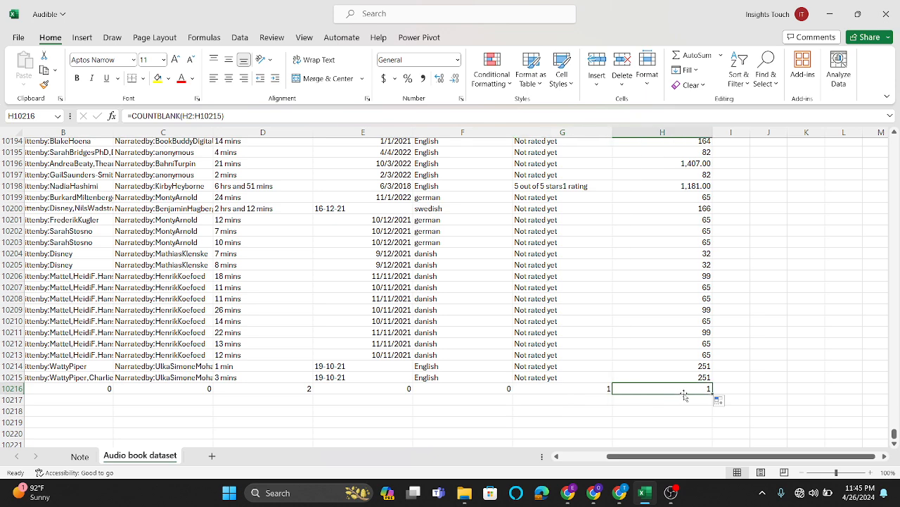
{"action": "scroll", "coordinate": [402, 408], "scroll_direction": "left", "scroll_amount": 3}
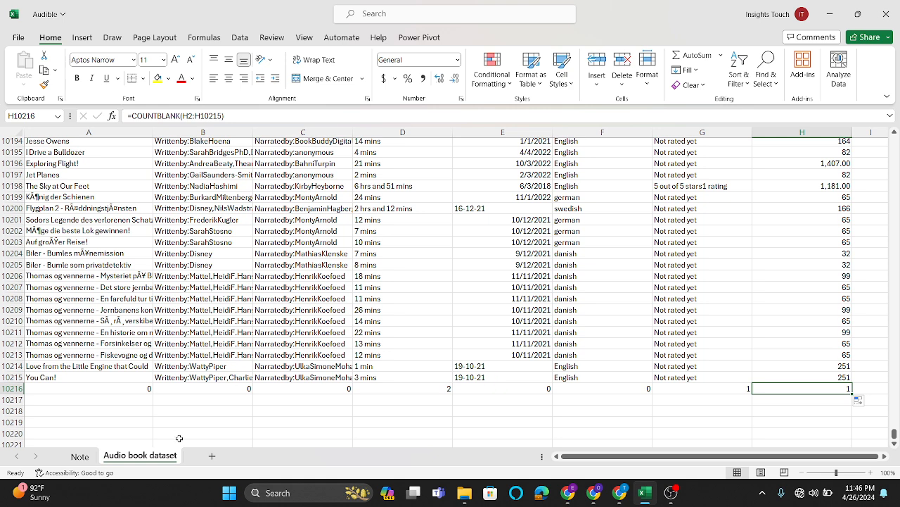
Delete row 10216 with the blank-count formulas from the dataset.
{"action": "left_click", "coordinate": [7, 389]}
{"action": "right_click", "coordinate": [7, 388]}
{"action": "left_click", "coordinate": [42, 291]}
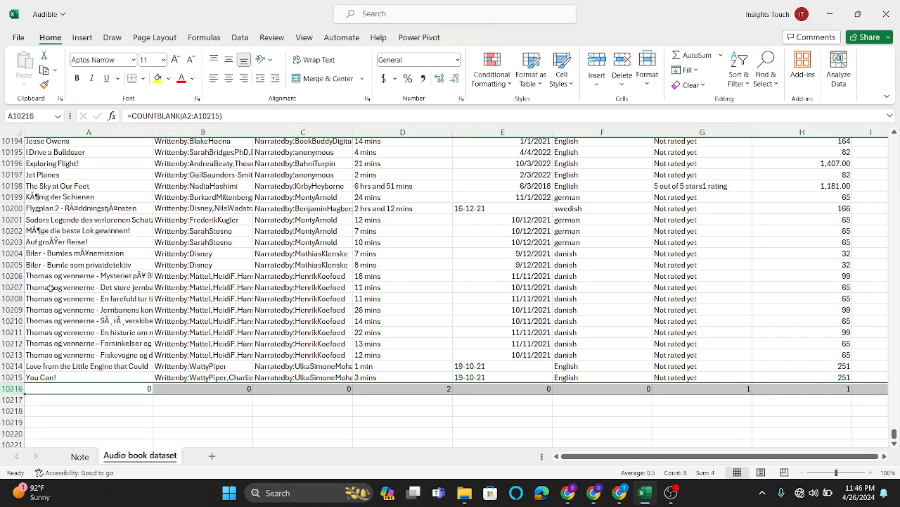
{"action": "scroll", "coordinate": [390, 304], "scroll_direction": "up", "scroll_amount": 6}
{"action": "scroll", "coordinate": [389, 304], "scroll_direction": "up", "scroll_amount": 20}
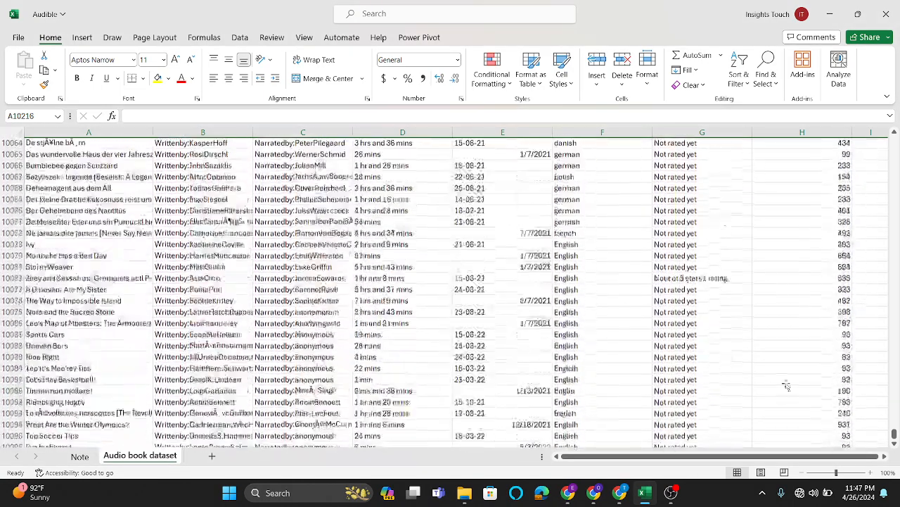
Turn on filters for the header row of the Audio book dataset.
{"action": "key", "text": "Up"}
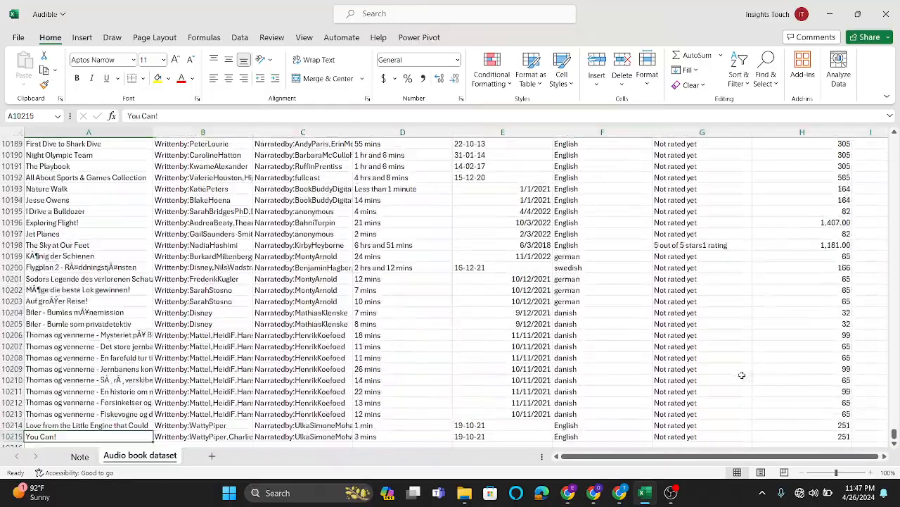
{"action": "scroll", "coordinate": [596, 306], "scroll_direction": "up", "scroll_amount": 20}
{"action": "scroll", "coordinate": [595, 305], "scroll_direction": "up", "scroll_amount": 20}
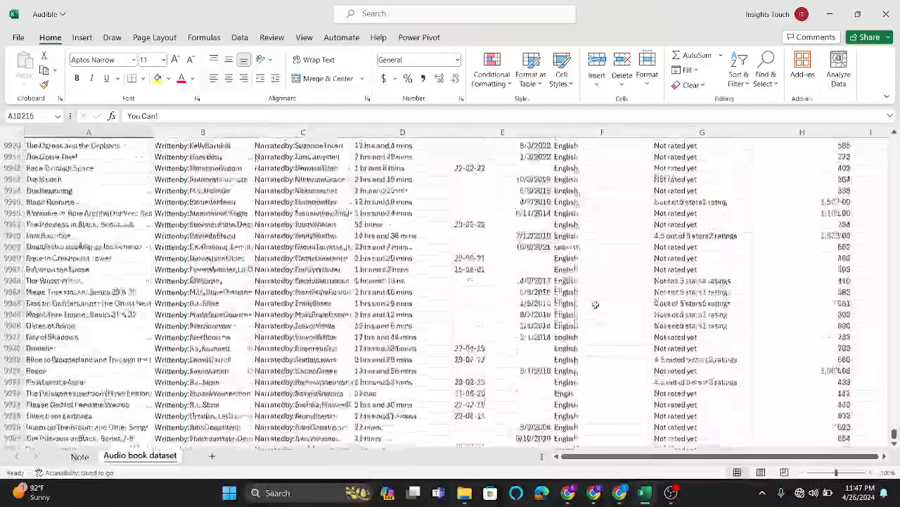
{"action": "key", "text": "ctrl+Home"}
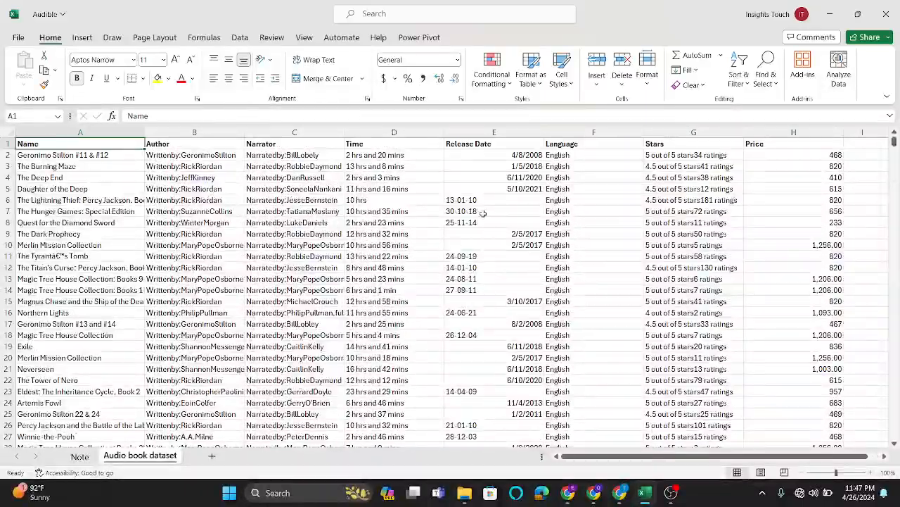
{"action": "left_click", "coordinate": [414, 177]}
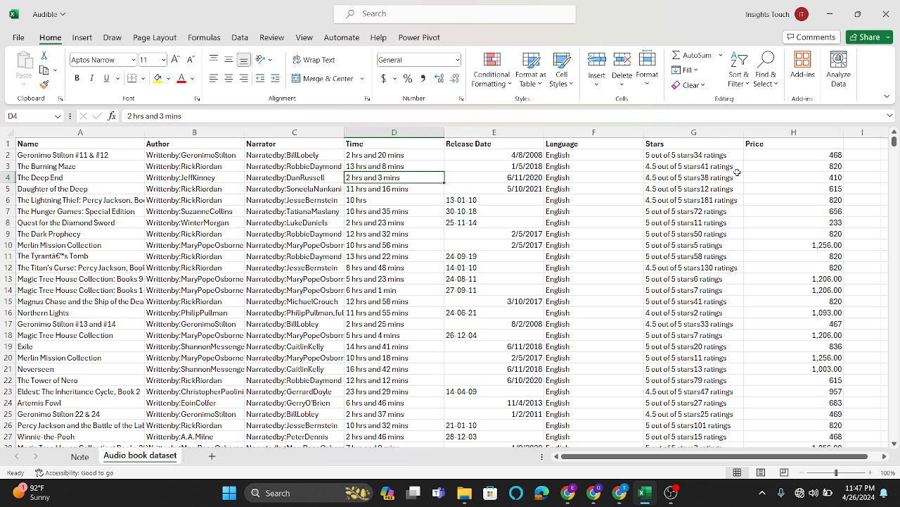
{"action": "left_click", "coordinate": [747, 89]}
{"action": "left_click", "coordinate": [757, 155]}
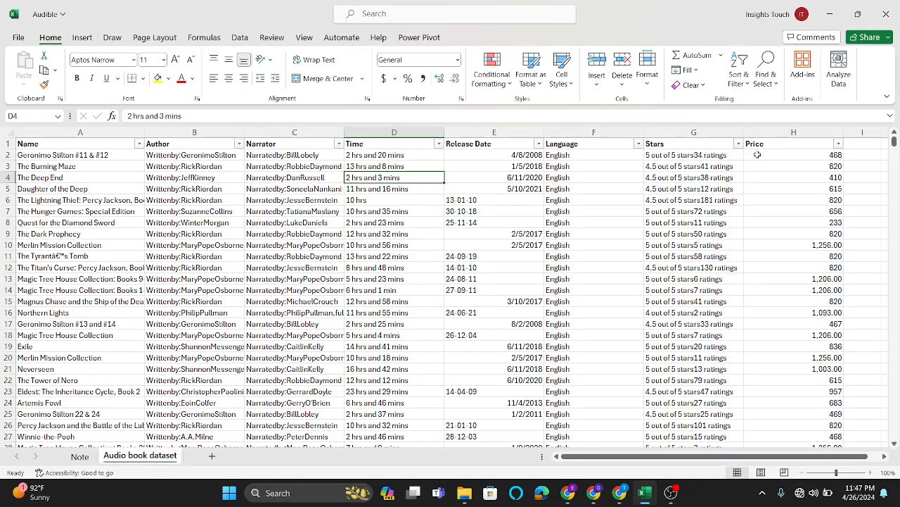
Filter the Price column so that only blank entries are shown.
{"action": "left_click", "coordinate": [838, 144]}
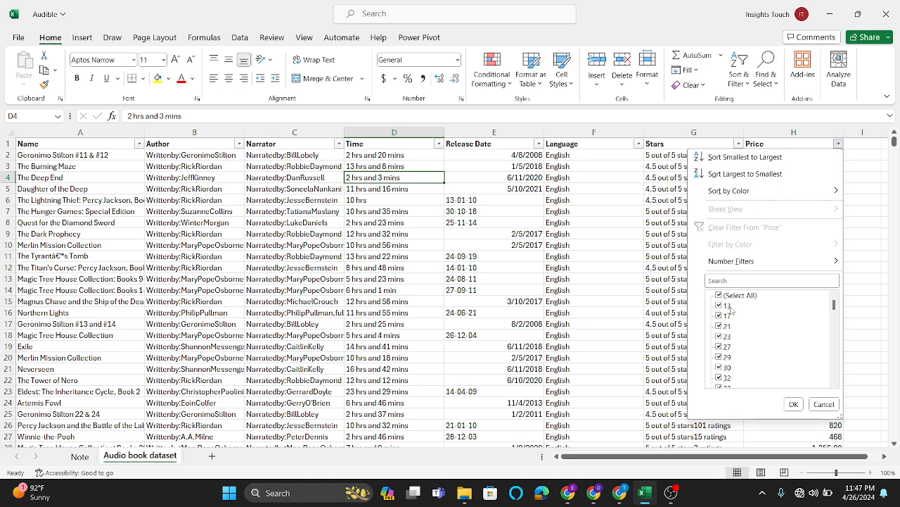
{"action": "left_click_drag", "start_coordinate": [837, 308], "coordinate": [839, 379]}
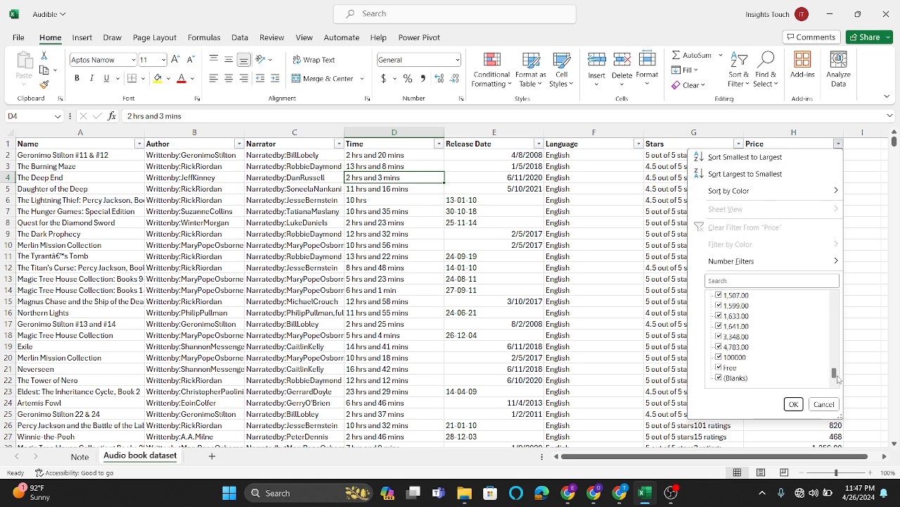
{"action": "left_click", "coordinate": [729, 280]}
{"action": "type", "text": "blant"}
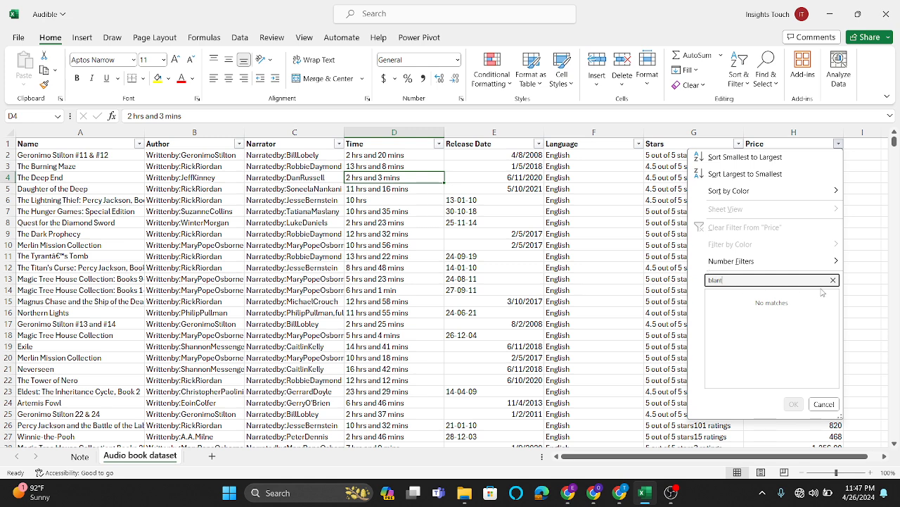
{"action": "key", "text": "BackSpace"}
{"action": "type", "text": "k"}
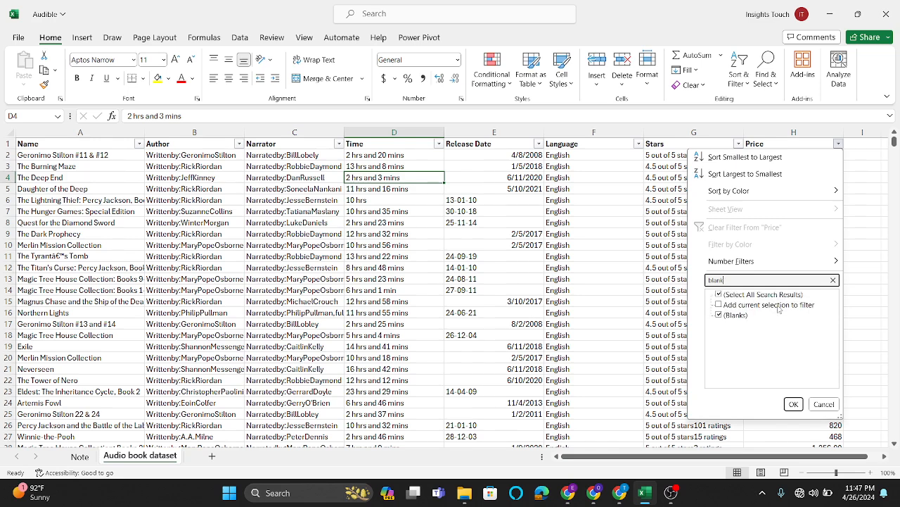
{"action": "left_click", "coordinate": [719, 295]}
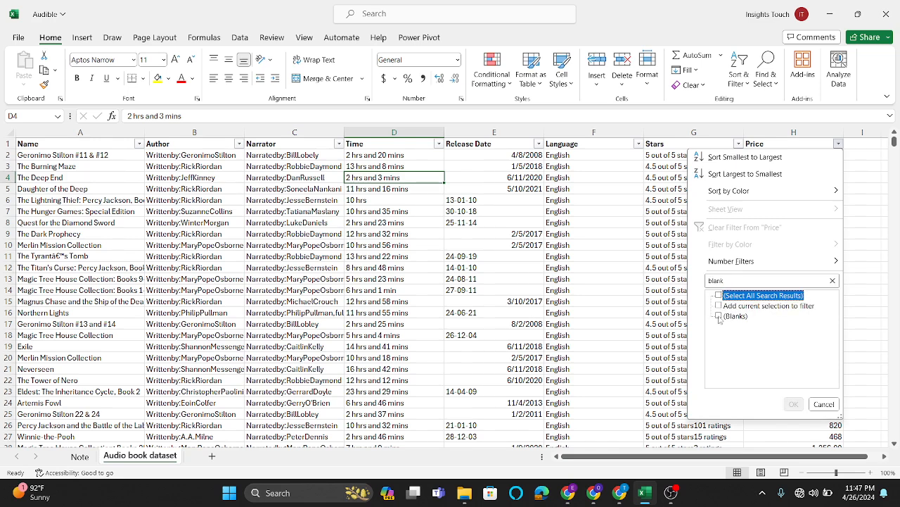
{"action": "left_click", "coordinate": [718, 315]}
{"action": "left_click", "coordinate": [793, 404]}
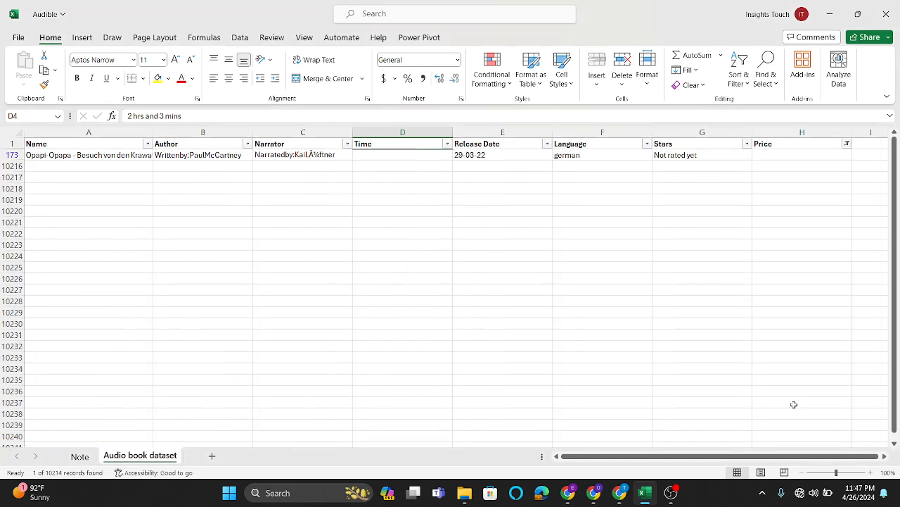
Delete the filtered row 173 with the missing price, and clear the filter from the Price column.
{"action": "scroll", "coordinate": [171, 179], "scroll_direction": "right", "scroll_amount": 3}
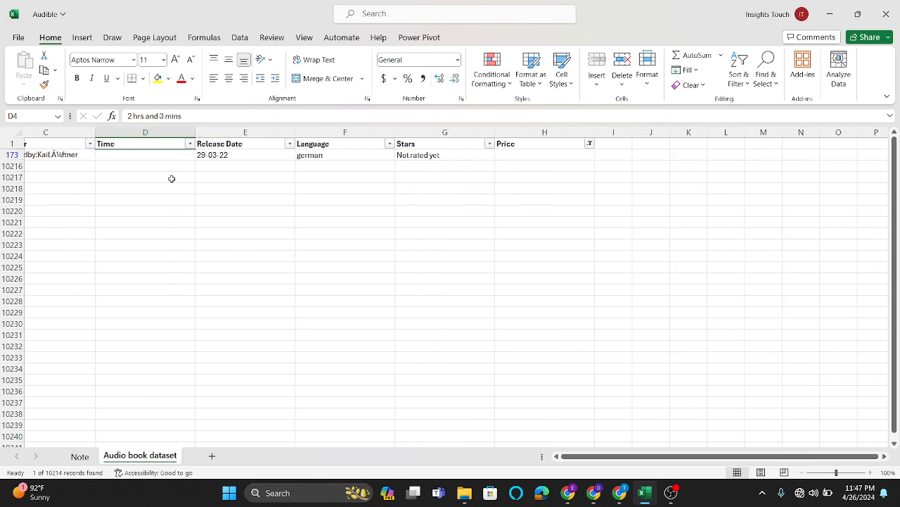
{"action": "scroll", "coordinate": [171, 179], "scroll_direction": "left", "scroll_amount": 3}
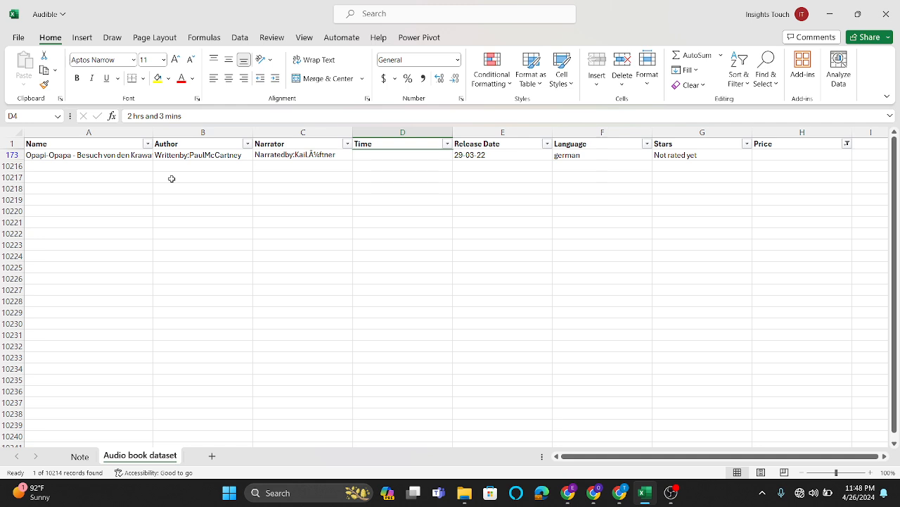
{"action": "left_click", "coordinate": [7, 154]}
{"action": "right_click", "coordinate": [6, 155]}
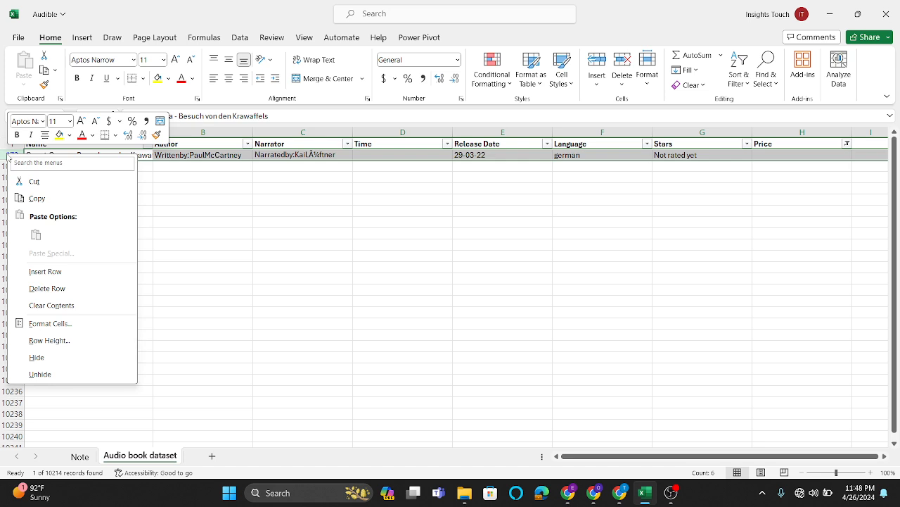
{"action": "left_click", "coordinate": [47, 288]}
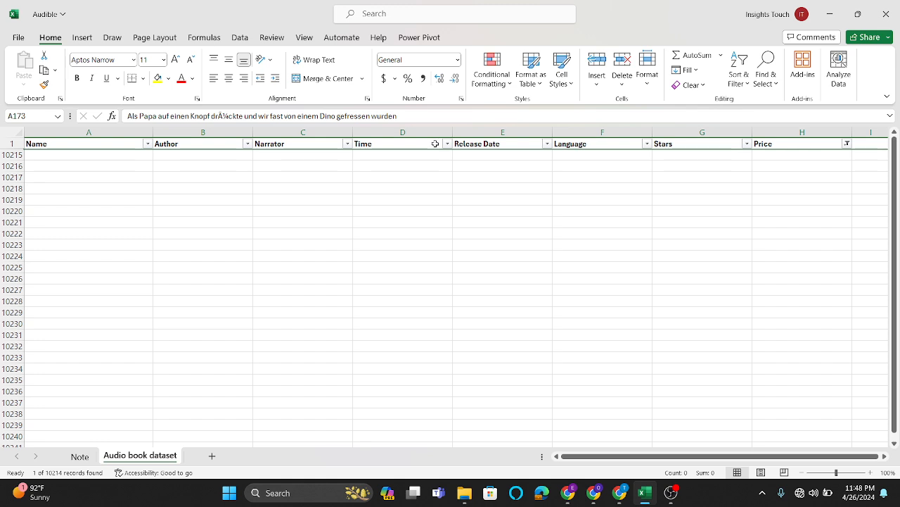
{"action": "left_click", "coordinate": [847, 143]}
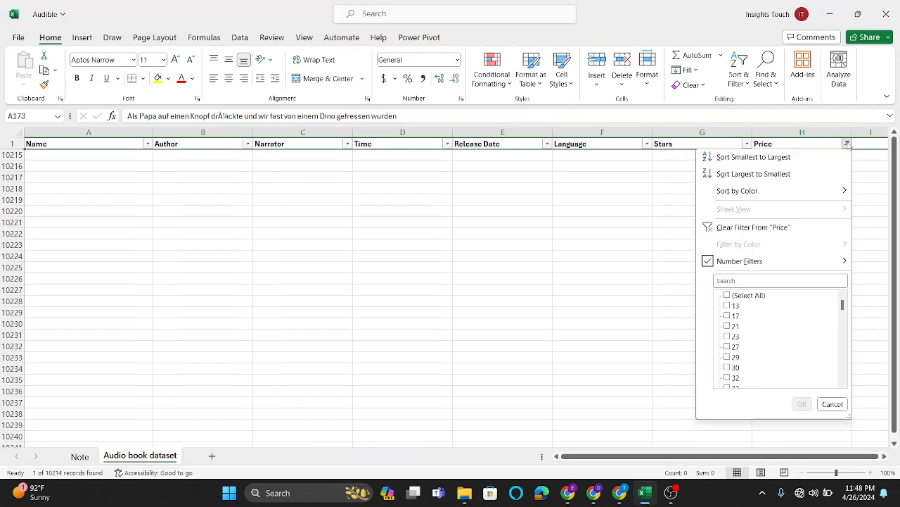
{"action": "left_click", "coordinate": [737, 229]}
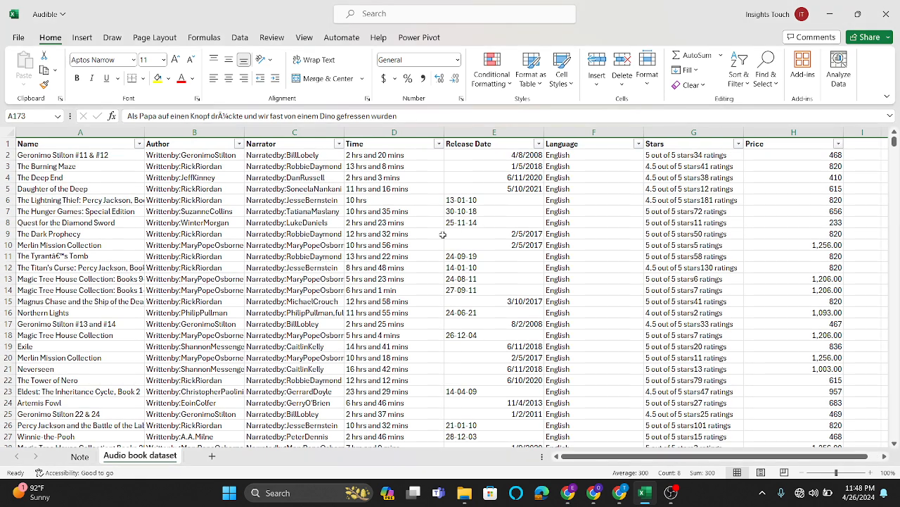
Filter the Time column so that only blank entries are shown.
{"action": "left_click", "coordinate": [438, 144]}
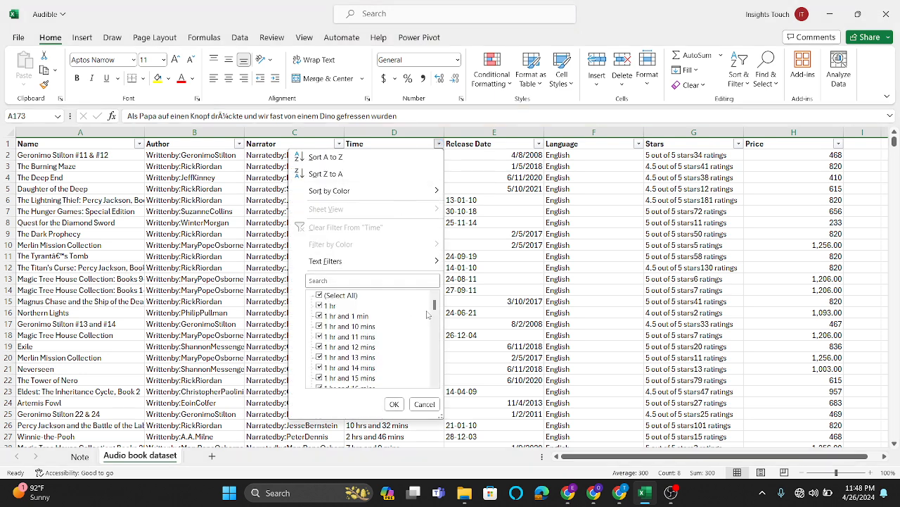
{"action": "left_click_drag", "start_coordinate": [435, 308], "coordinate": [436, 374]}
{"action": "left_click", "coordinate": [342, 281]}
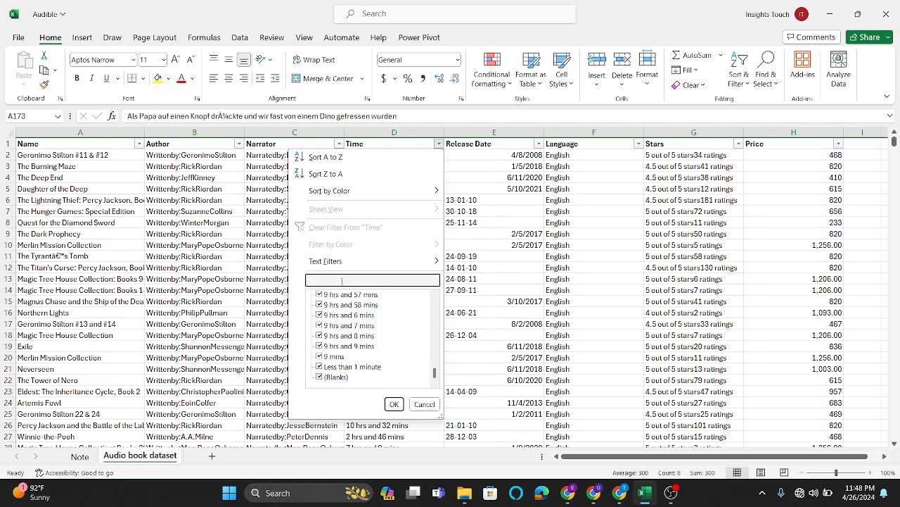
{"action": "type", "text": "blan"}
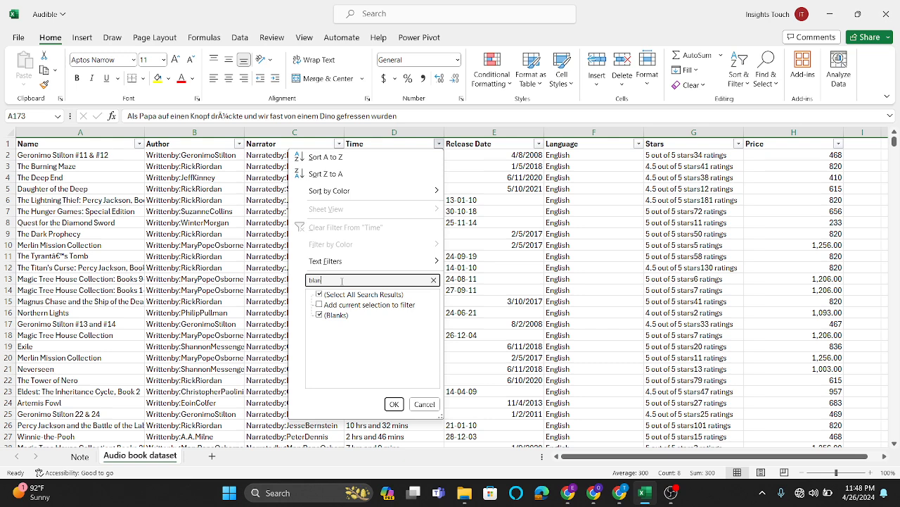
{"action": "left_click", "coordinate": [321, 295]}
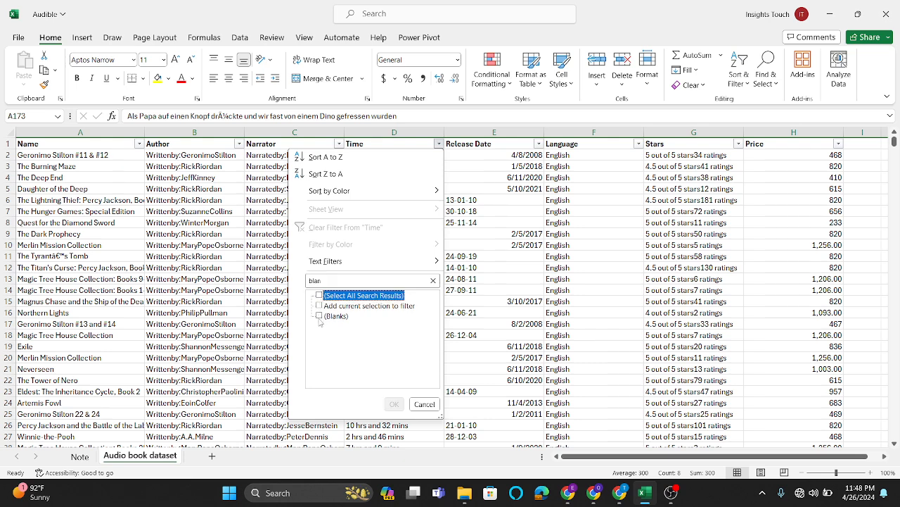
{"action": "left_click", "coordinate": [319, 316]}
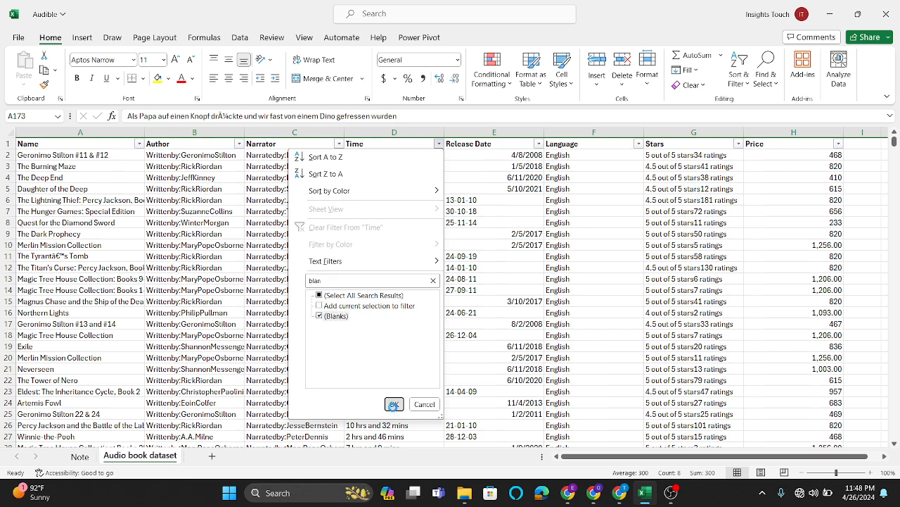
{"action": "left_click", "coordinate": [394, 405]}
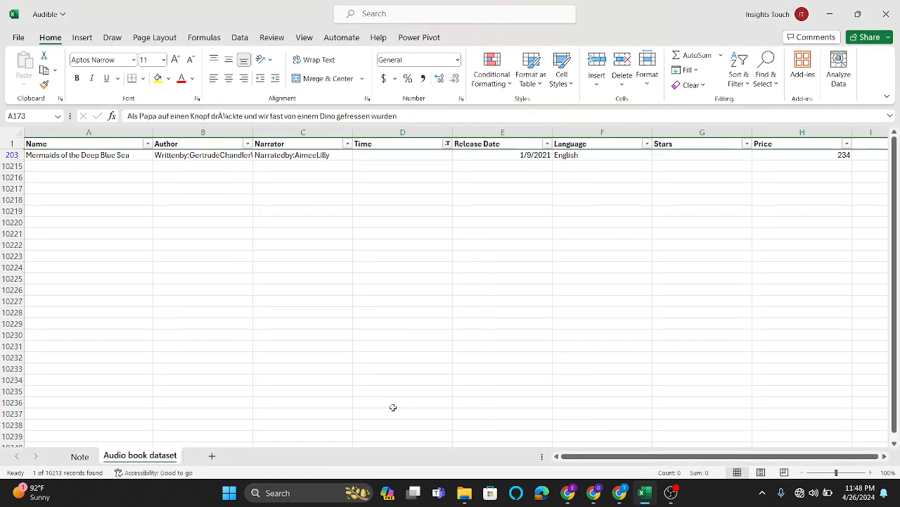
Delete the filtered row 203 with the missing time, and clear the filter from the Time column.
{"action": "right_click", "coordinate": [6, 154]}
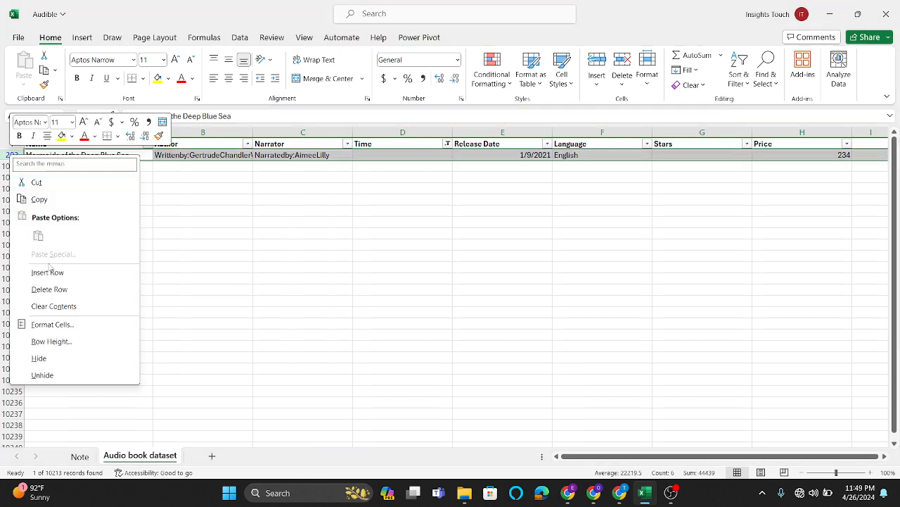
{"action": "left_click", "coordinate": [56, 289]}
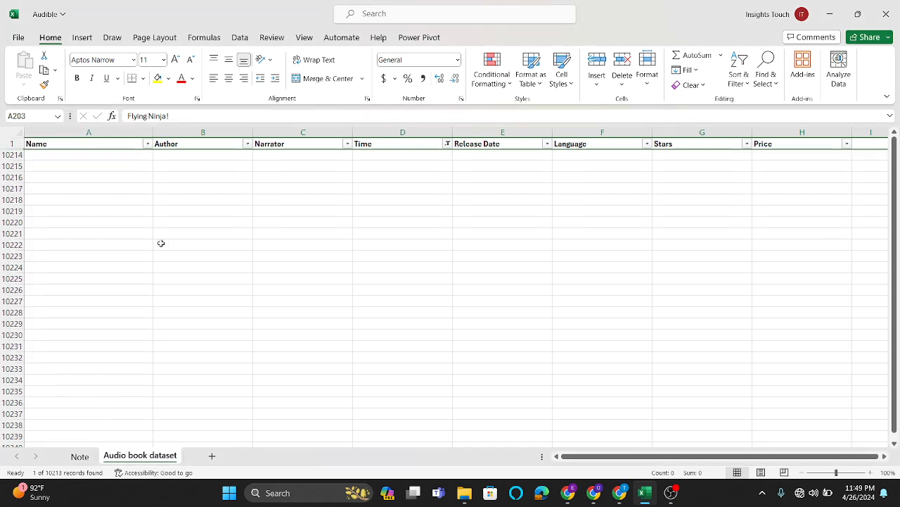
{"action": "left_click", "coordinate": [449, 145]}
{"action": "left_click", "coordinate": [354, 227]}
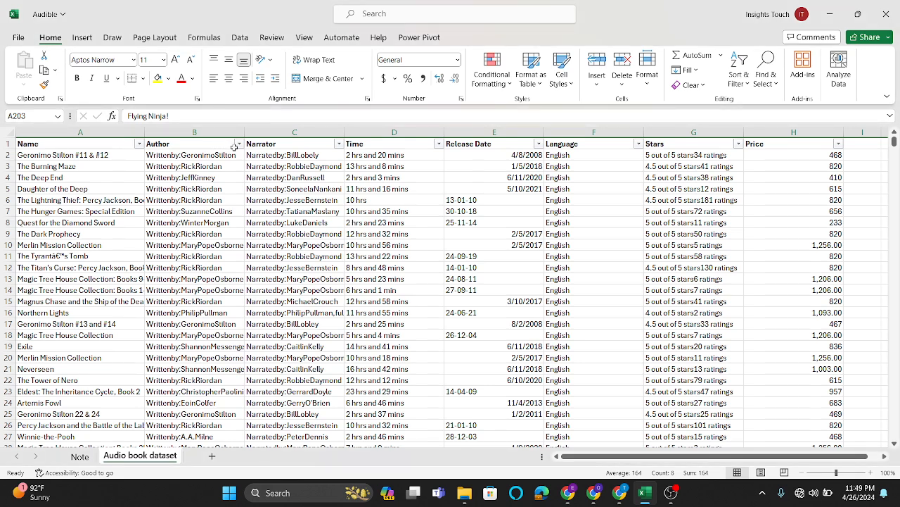
Search the Name column's filter values for "blank" and close the filter without applying it.
{"action": "left_click", "coordinate": [139, 143]}
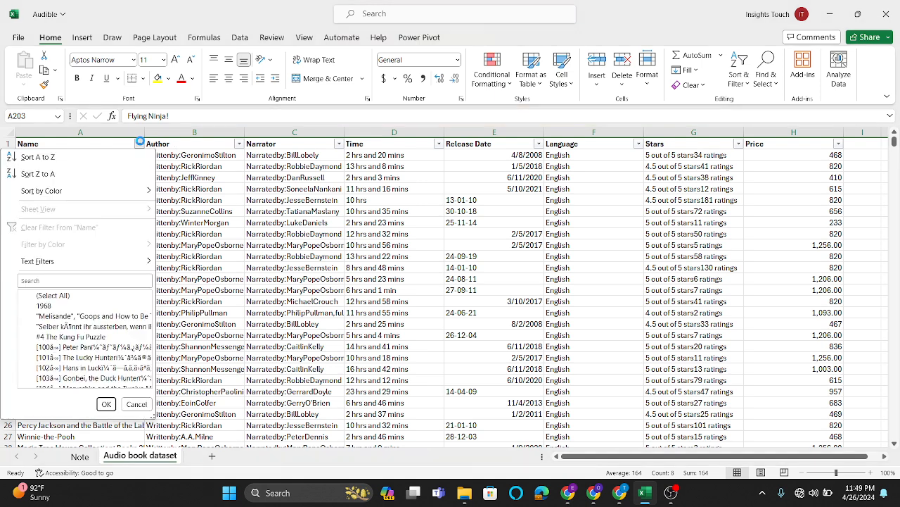
{"action": "left_click", "coordinate": [114, 279]}
{"action": "type", "text": "blank"}
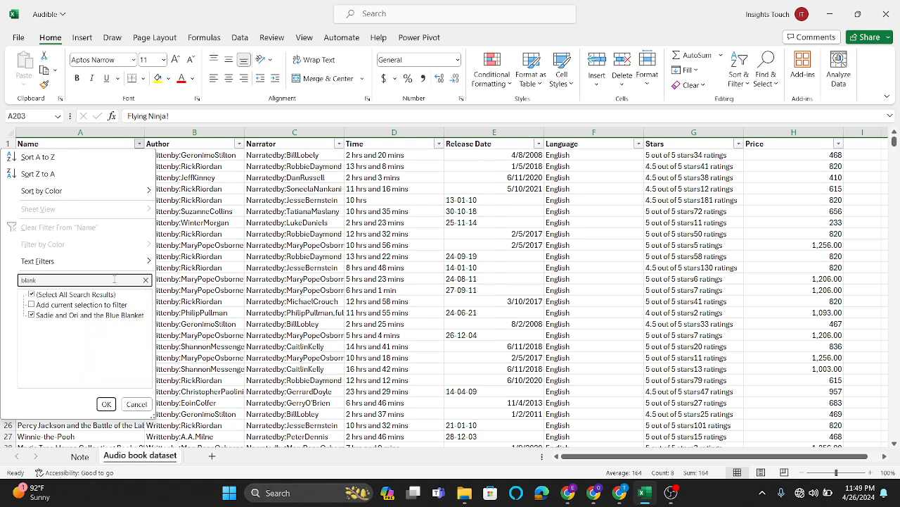
{"action": "key", "text": "Escape"}
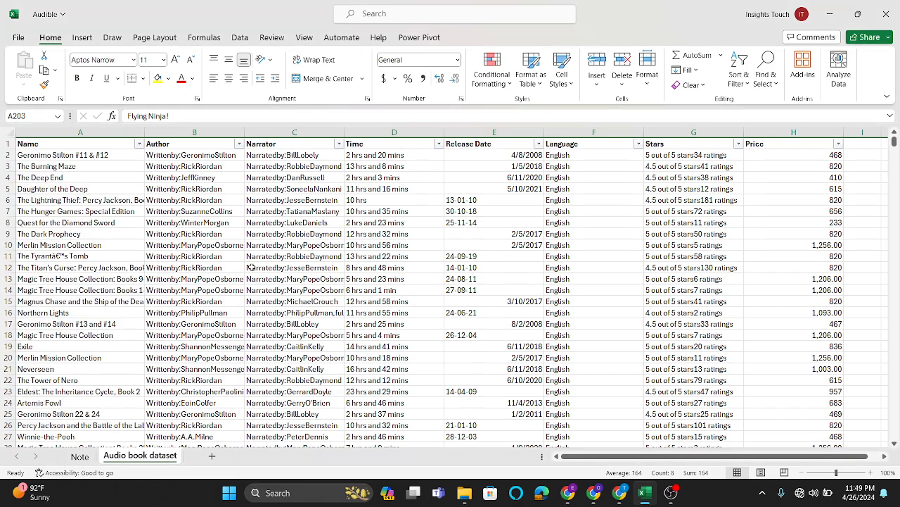
Enter =COUNTBLANK(A2:A10213) in cell A10214, just below the last data row of the Name column.
{"action": "scroll", "coordinate": [276, 313], "scroll_direction": "down", "scroll_amount": 5}
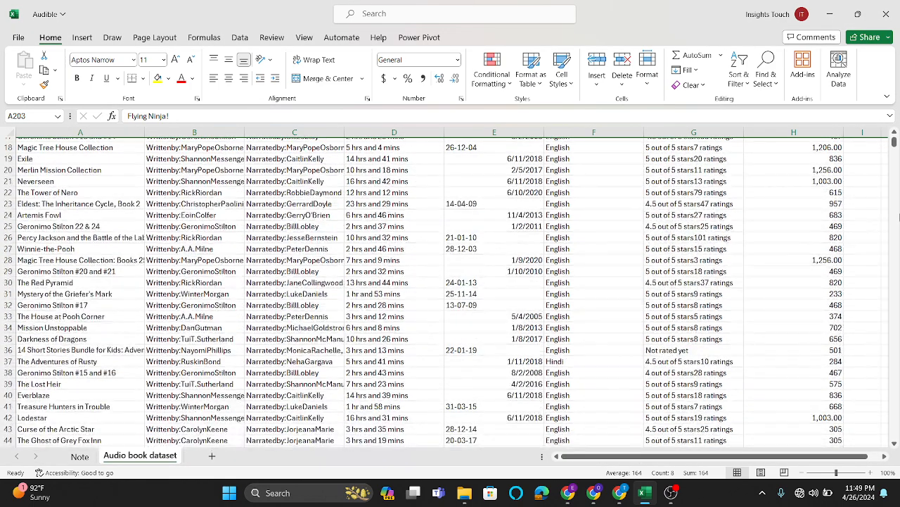
{"action": "left_click_drag", "start_coordinate": [894, 142], "coordinate": [895, 185]}
{"action": "left_click", "coordinate": [644, 248]}
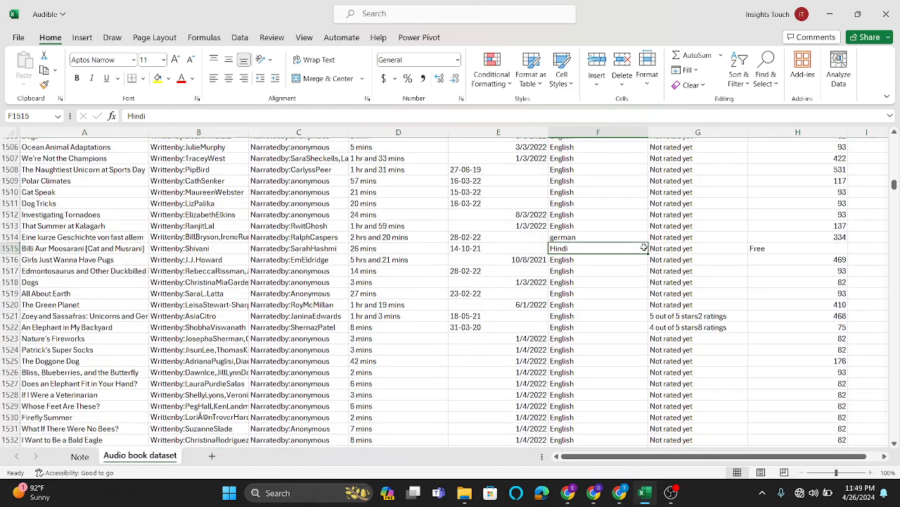
{"action": "left_click", "coordinate": [633, 292]}
{"action": "key", "text": "ctrl+Down"}
{"action": "scroll", "coordinate": [633, 289], "scroll_direction": "down", "scroll_amount": 8}
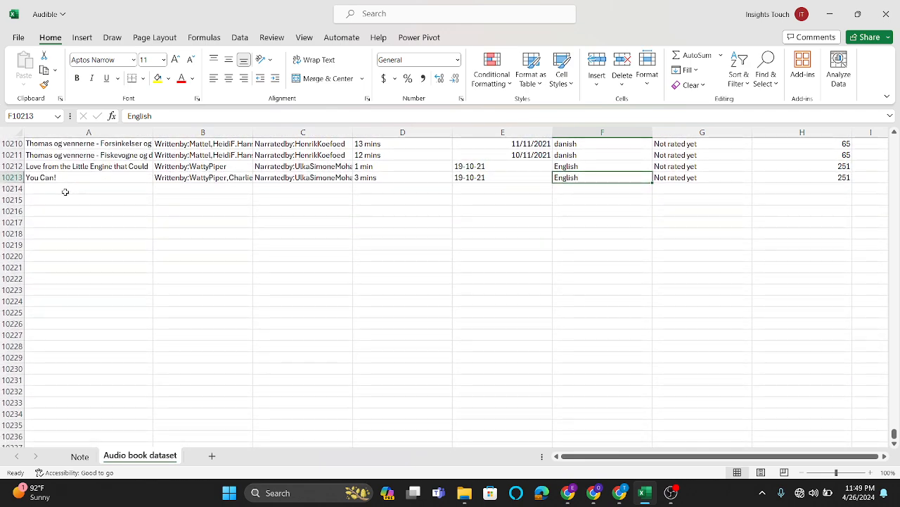
{"action": "left_click", "coordinate": [65, 190]}
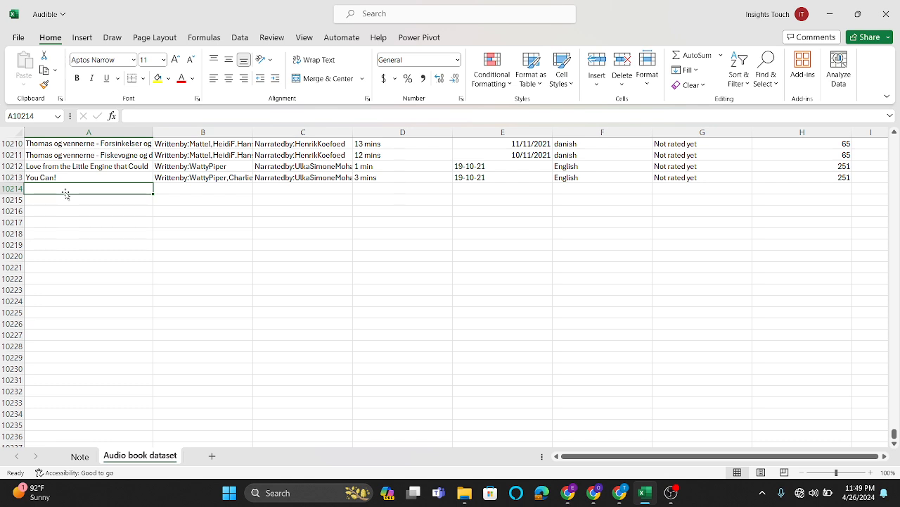
{"action": "type", "text": "=co"}
{"action": "type", "text": "un"}
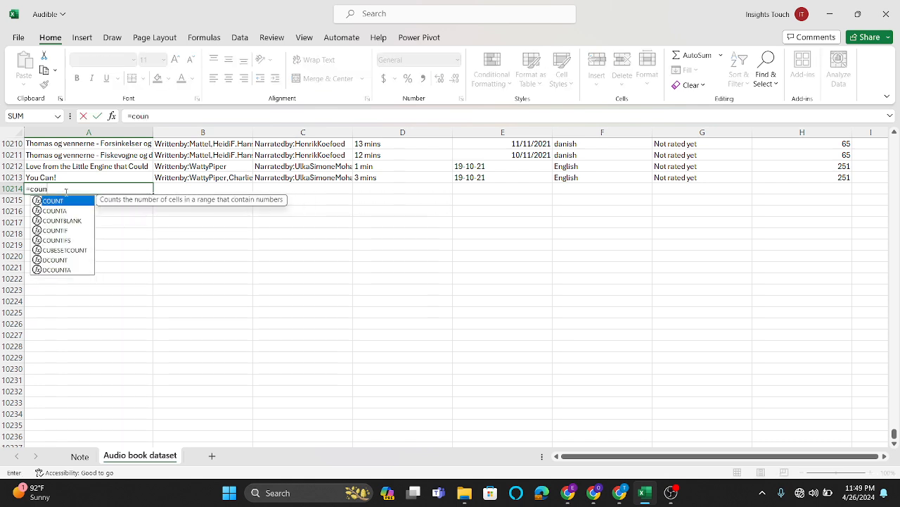
{"action": "double_click", "coordinate": [63, 220]}
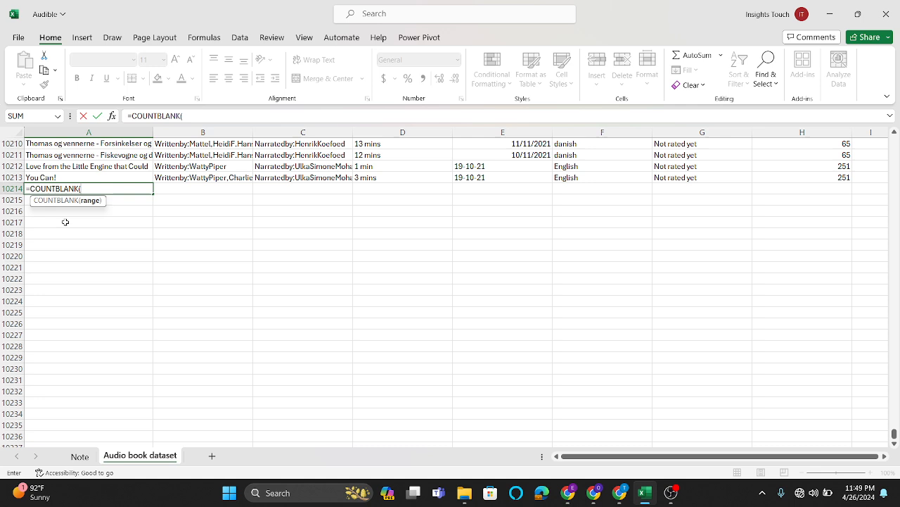
{"action": "type", "text": "a2:"}
{"action": "left_click", "coordinate": [55, 177]}
{"action": "type", "text": ")"}
{"action": "key", "text": "Return"}
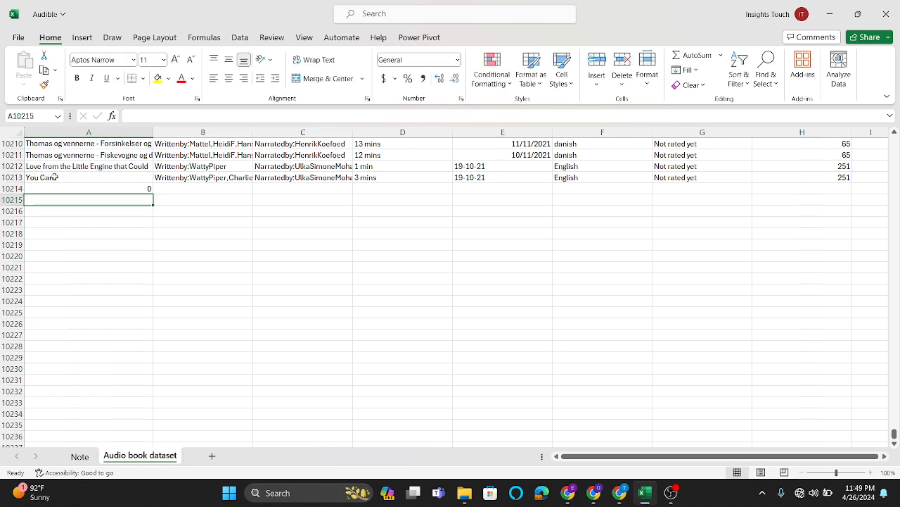
Fill the blank-count formula from A10214 across to H10214 so every column through Price is checked.
{"action": "left_click", "coordinate": [111, 190]}
{"action": "left_click_drag", "start_coordinate": [151, 195], "coordinate": [851, 188]}
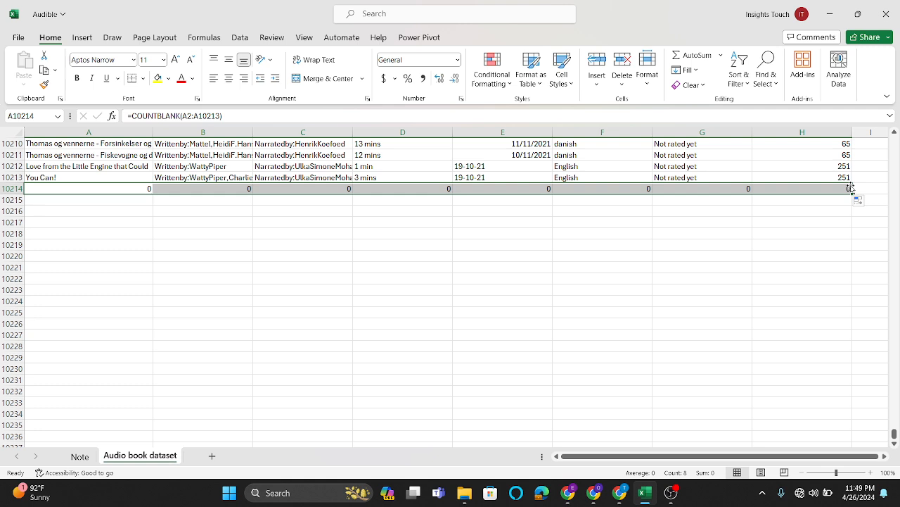
{"action": "left_click", "coordinate": [638, 243]}
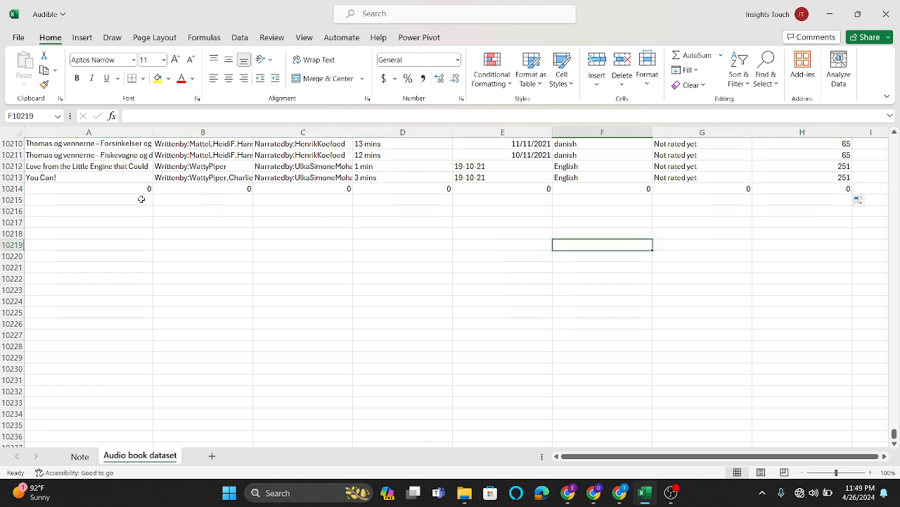
Delete the blank-count row 10214 and return to the header row of the dataset.
{"action": "left_click", "coordinate": [14, 188]}
{"action": "right_click", "coordinate": [16, 189]}
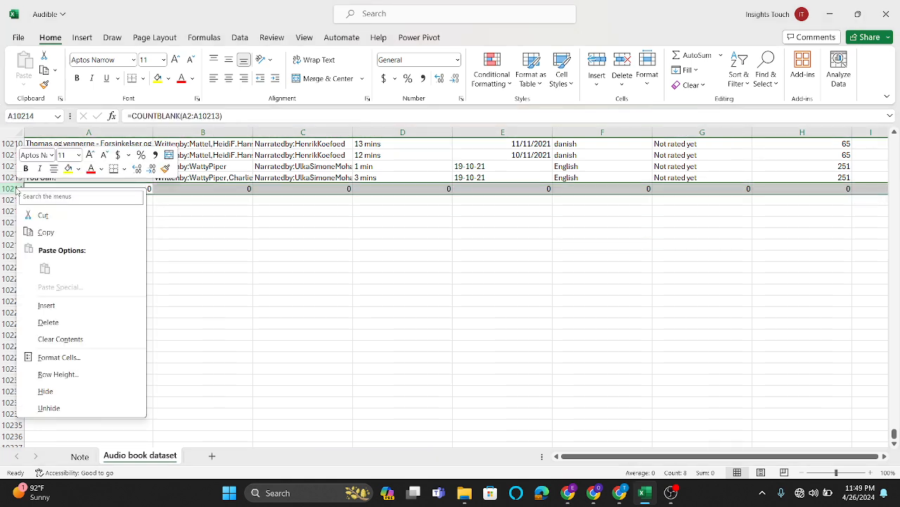
{"action": "left_click", "coordinate": [55, 325]}
{"action": "scroll", "coordinate": [240, 193], "scroll_direction": "up", "scroll_amount": 20}
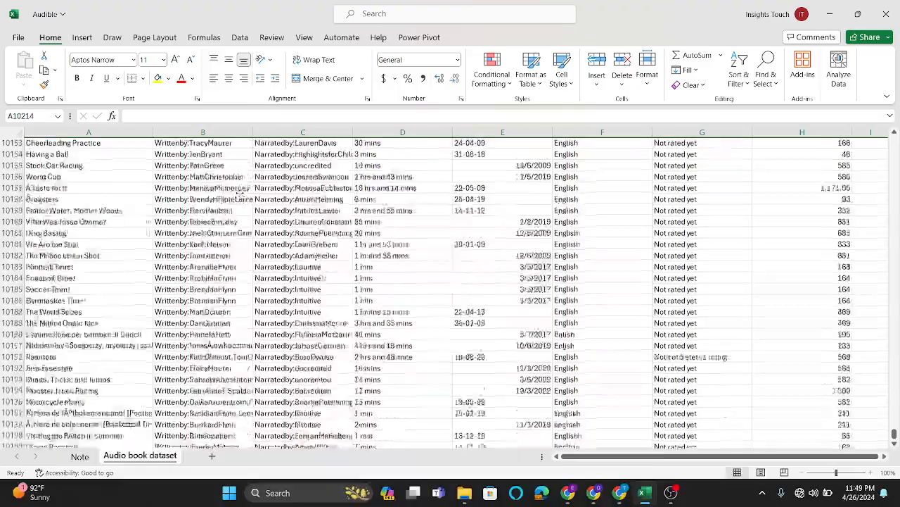
{"action": "scroll", "coordinate": [239, 193], "scroll_direction": "up", "scroll_amount": 20}
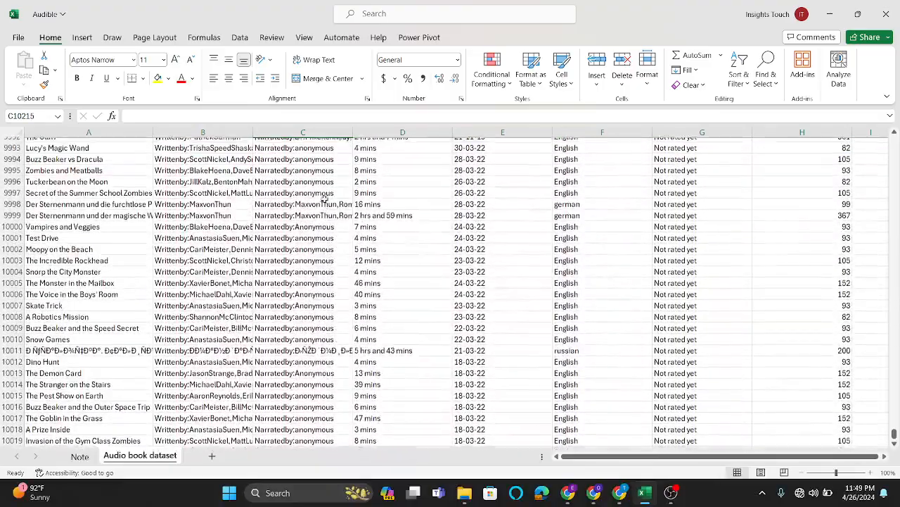
{"action": "left_click", "coordinate": [377, 274]}
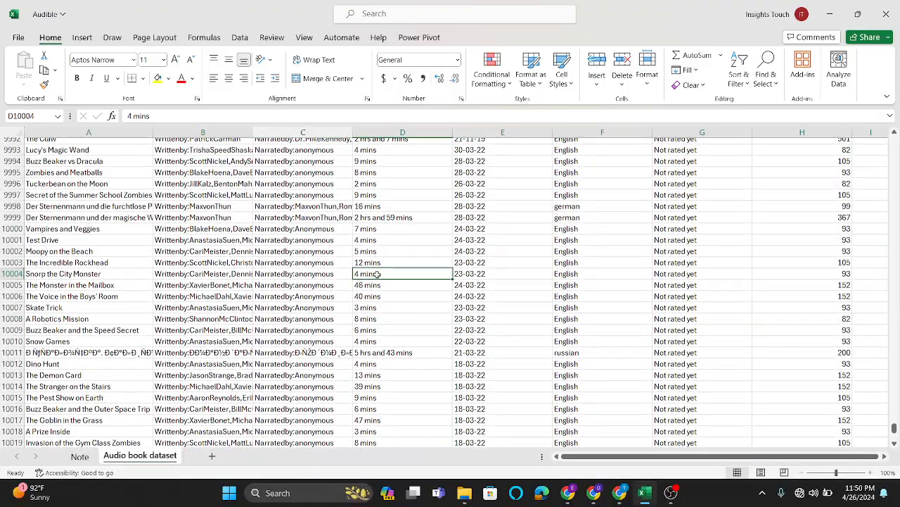
{"action": "key", "text": "ctrl+Up"}
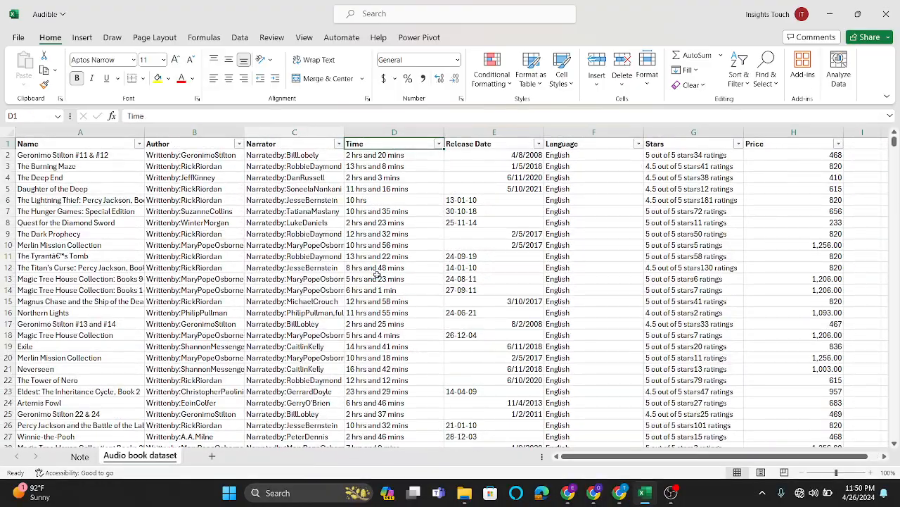
Add the entry "Duplicate value" in cell A2 of the Note sheet.
{"action": "left_click", "coordinate": [80, 455]}
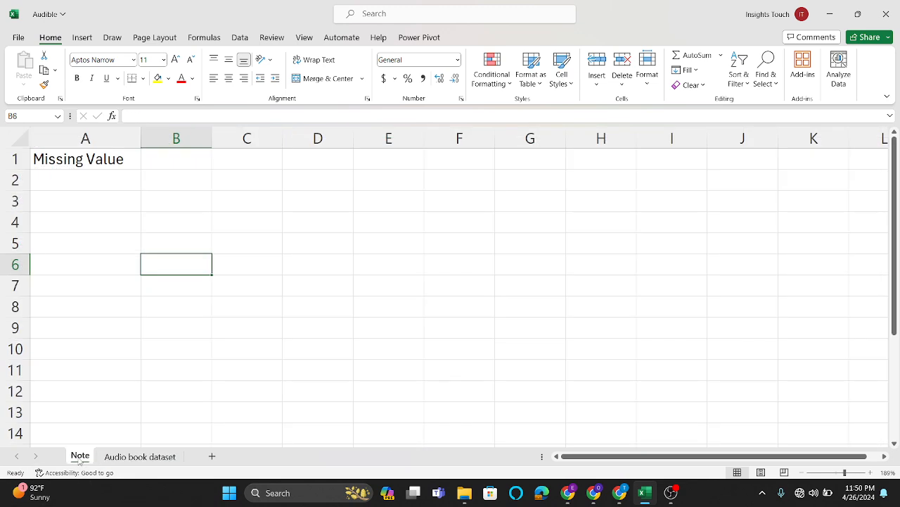
{"action": "left_click", "coordinate": [41, 189]}
{"action": "type", "text": "Dulicate"}
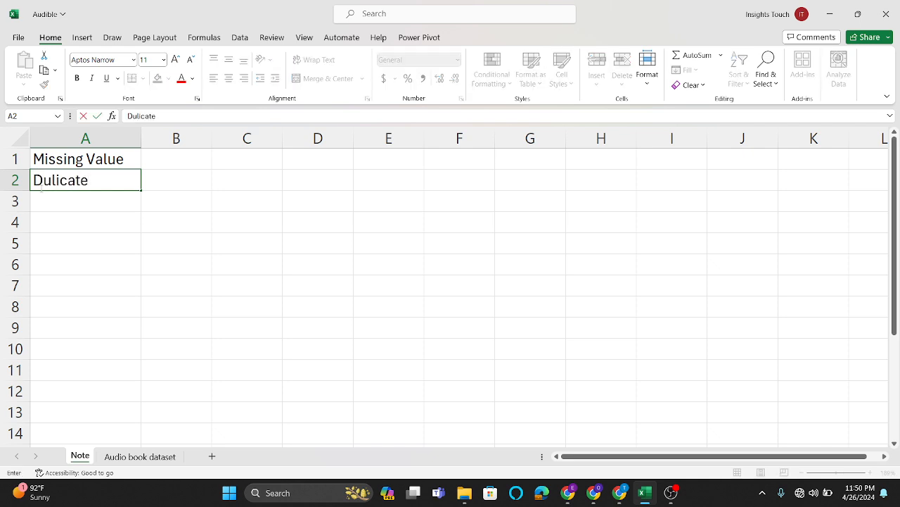
{"action": "key", "text": "BackSpace"}
{"action": "key", "text": "BackSpace"}
{"action": "key", "text": "BackSpace"}
{"action": "key", "text": "BackSpace"}
{"action": "key", "text": "BackSpace"}
{"action": "key", "text": "BackSpace"}
{"action": "type", "text": "plu"}
{"action": "key", "text": "BackSpace"}
{"action": "key", "text": "BackSpace"}
{"action": "type", "text": "licate"}
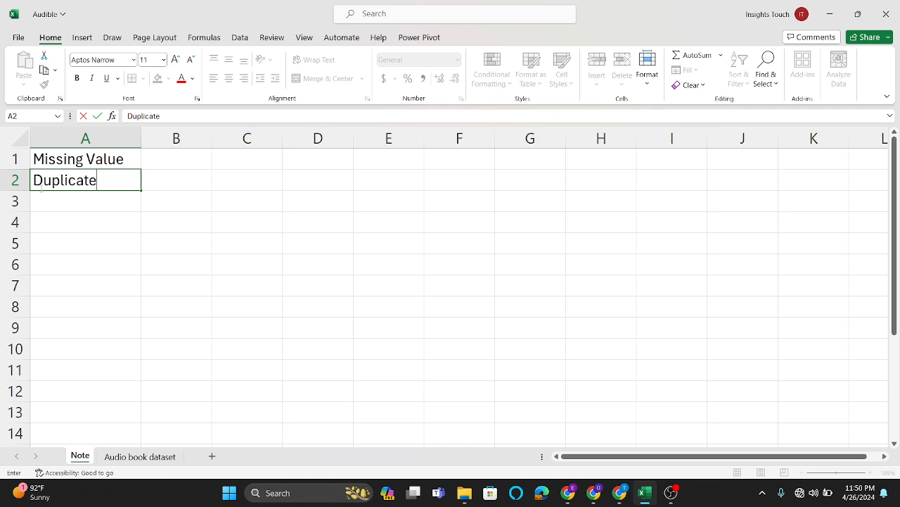
{"action": "type", "text": " value"}
{"action": "left_click", "coordinate": [142, 242]}
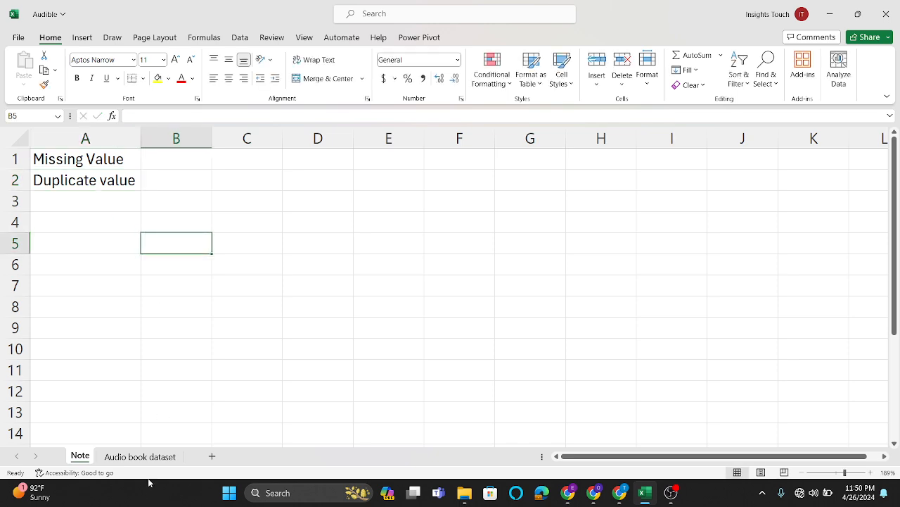
Remove duplicate rows from the whole audio book dataset starting at A2, comparing all columns, and dismiss the result message.
{"action": "left_click", "coordinate": [140, 456]}
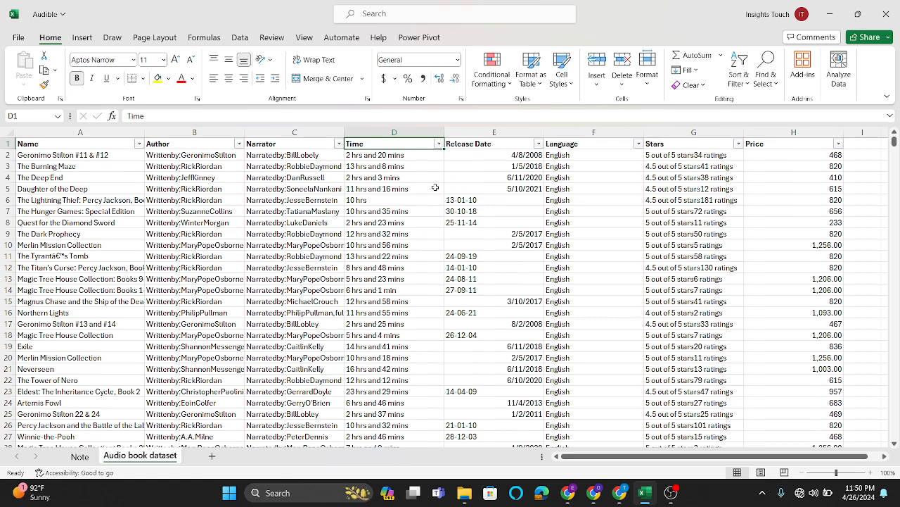
{"action": "left_click", "coordinate": [90, 153]}
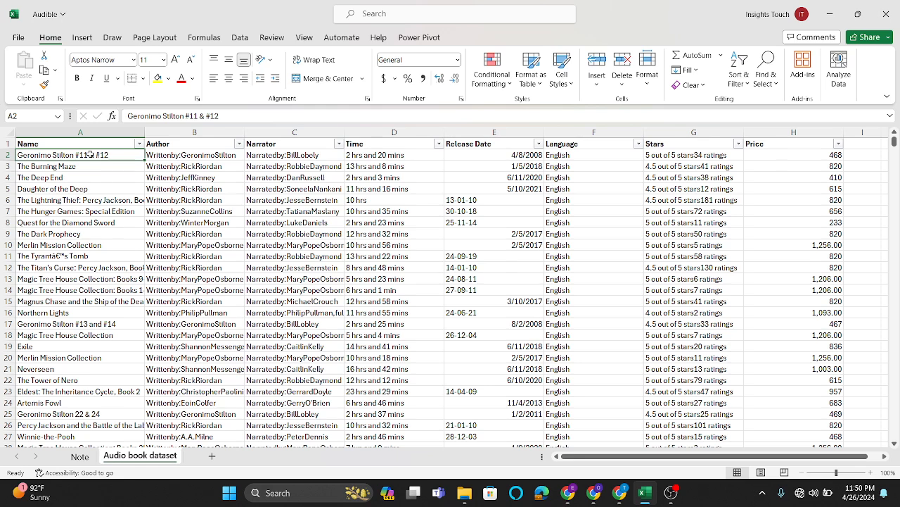
{"action": "key", "text": "ctrl+shift+Right"}
{"action": "key", "text": "ctrl+shift+Down"}
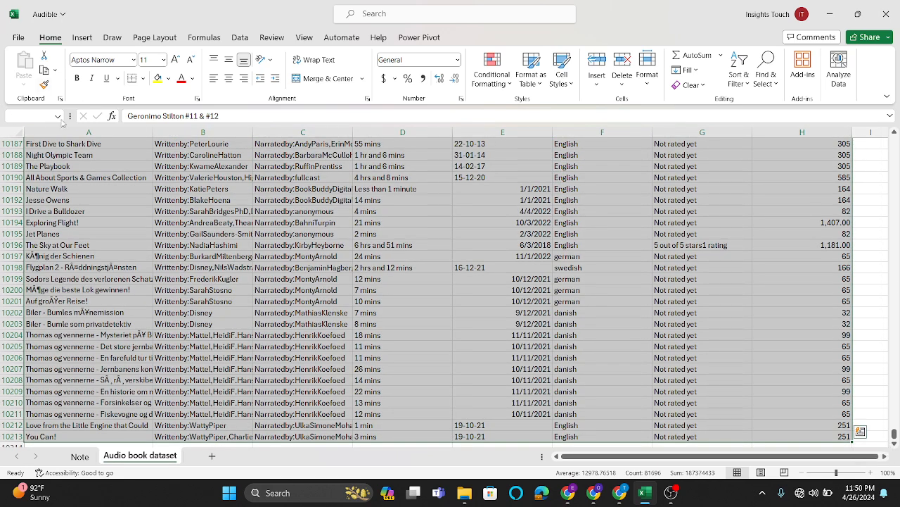
{"action": "left_click", "coordinate": [240, 37]}
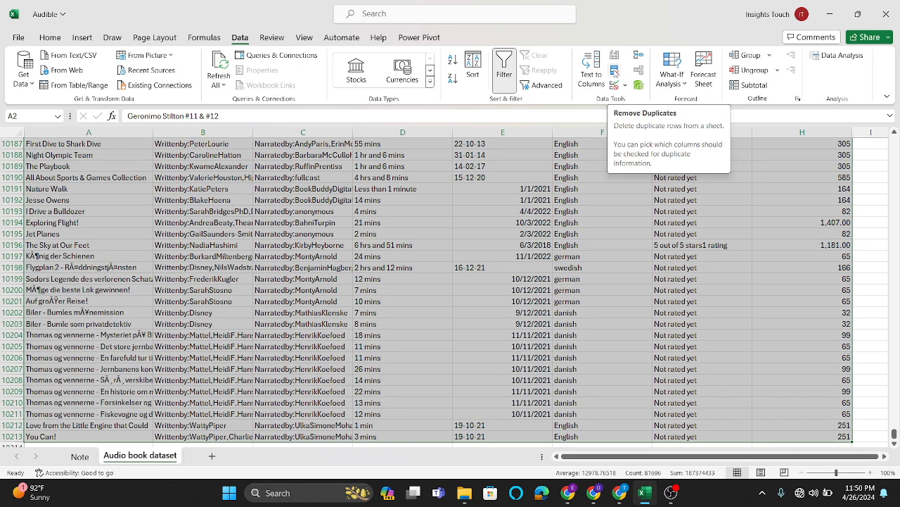
{"action": "left_click", "coordinate": [615, 73]}
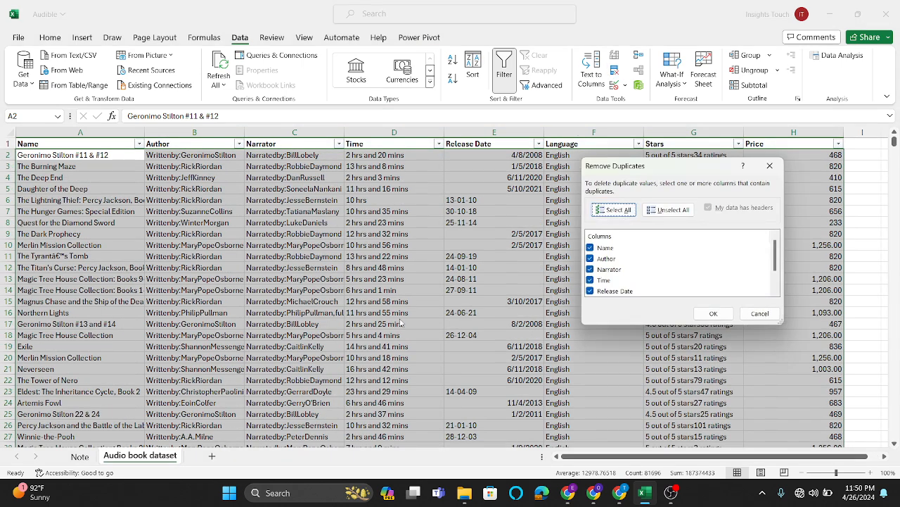
{"action": "left_click_drag", "start_coordinate": [690, 172], "coordinate": [443, 175]}
{"action": "scroll", "coordinate": [430, 275], "scroll_direction": "down", "scroll_amount": 1}
{"action": "scroll", "coordinate": [430, 275], "scroll_direction": "up", "scroll_amount": 1}
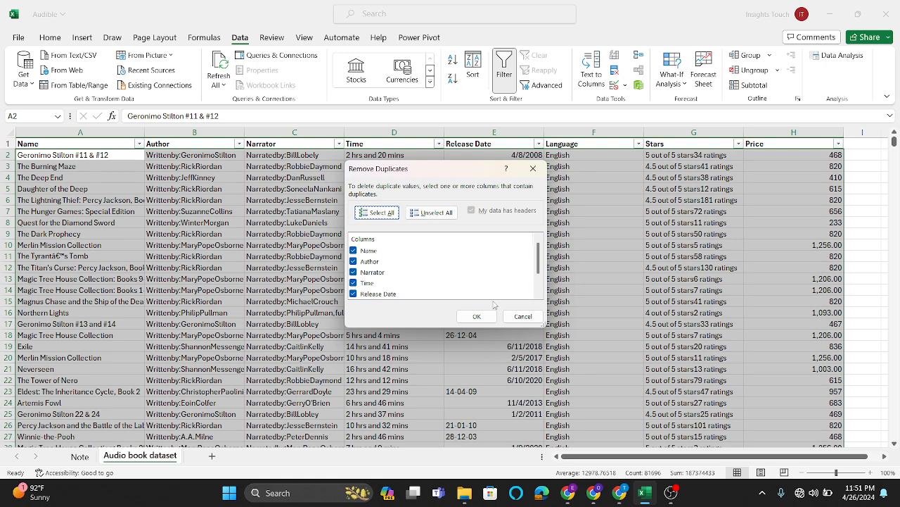
{"action": "left_click", "coordinate": [478, 317]}
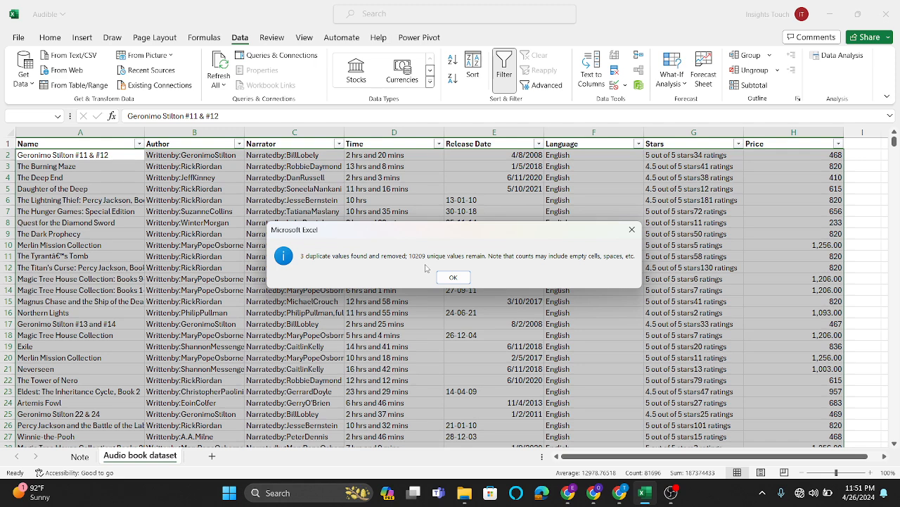
{"action": "left_click", "coordinate": [465, 276]}
{"action": "left_click", "coordinate": [465, 277]}
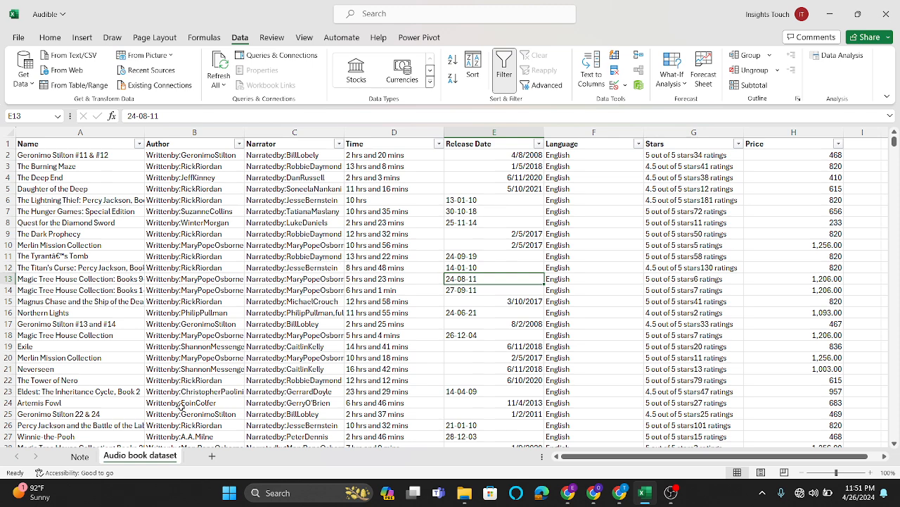
Add the entry "Outliers" in cell A3 of the Note sheet.
{"action": "left_click", "coordinate": [87, 459]}
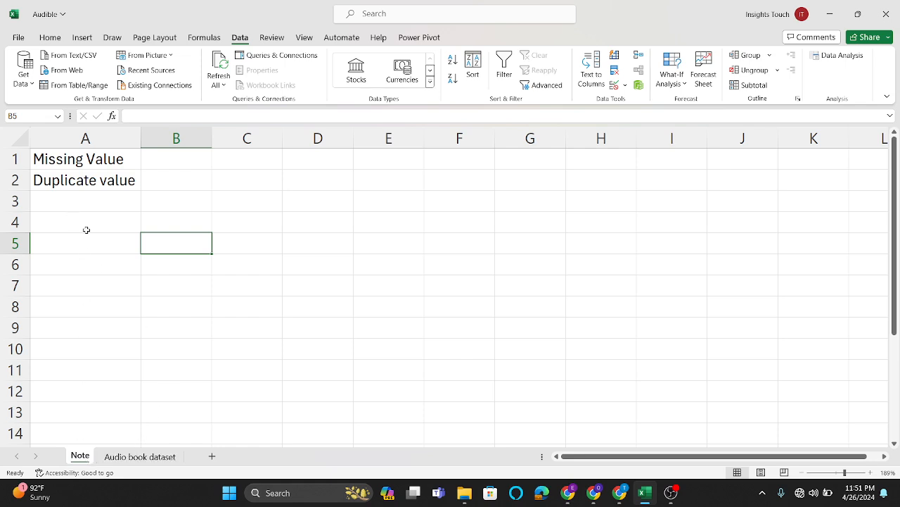
{"action": "left_click", "coordinate": [72, 204]}
{"action": "type", "text": "O"}
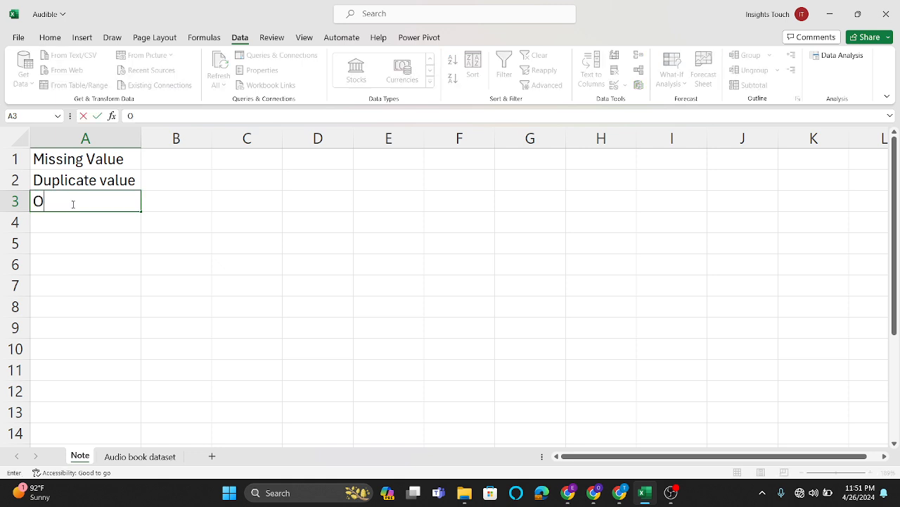
{"action": "type", "text": "utliers"}
{"action": "left_click", "coordinate": [153, 264]}
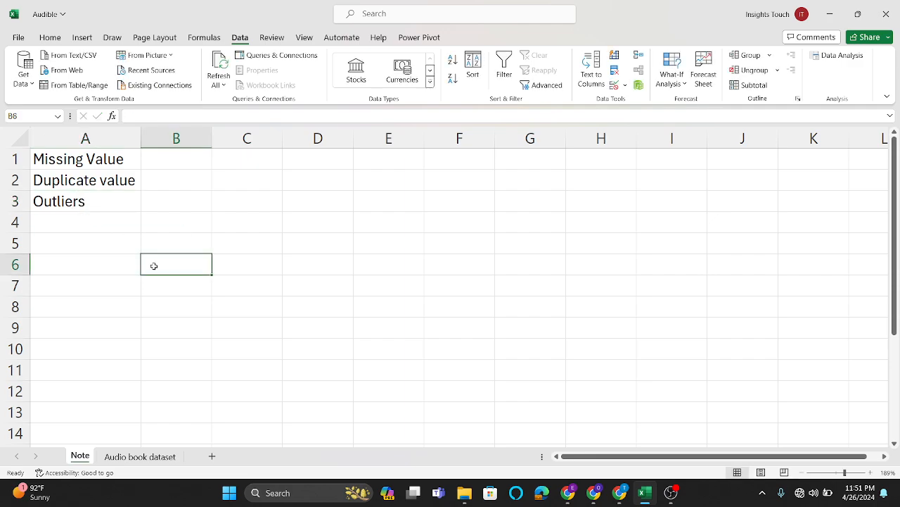
Examine the columns of the audio book dataset from Name to Price with regard to outliers.
{"action": "left_click", "coordinate": [154, 457]}
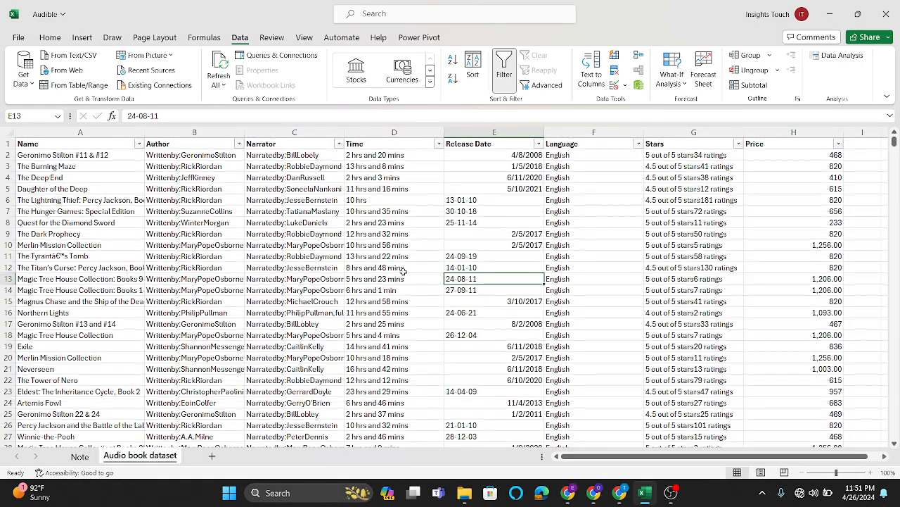
{"action": "scroll", "coordinate": [403, 271], "scroll_direction": "right", "scroll_amount": 2}
{"action": "scroll", "coordinate": [403, 271], "scroll_direction": "right", "scroll_amount": 1}
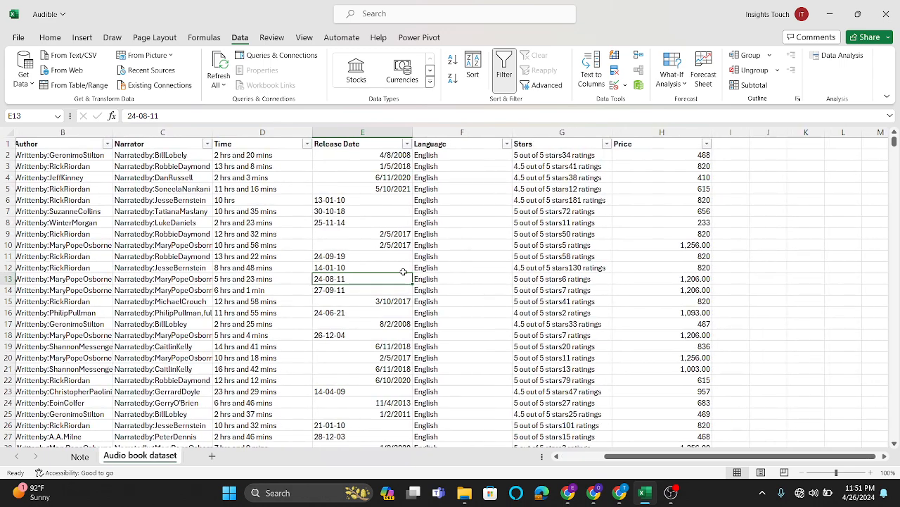
{"action": "scroll", "coordinate": [471, 248], "scroll_direction": "left", "scroll_amount": 3}
{"action": "scroll", "coordinate": [472, 248], "scroll_direction": "right", "scroll_amount": 5}
{"action": "scroll", "coordinate": [472, 247], "scroll_direction": "right", "scroll_amount": 1}
{"action": "scroll", "coordinate": [471, 248], "scroll_direction": "left", "scroll_amount": 1}
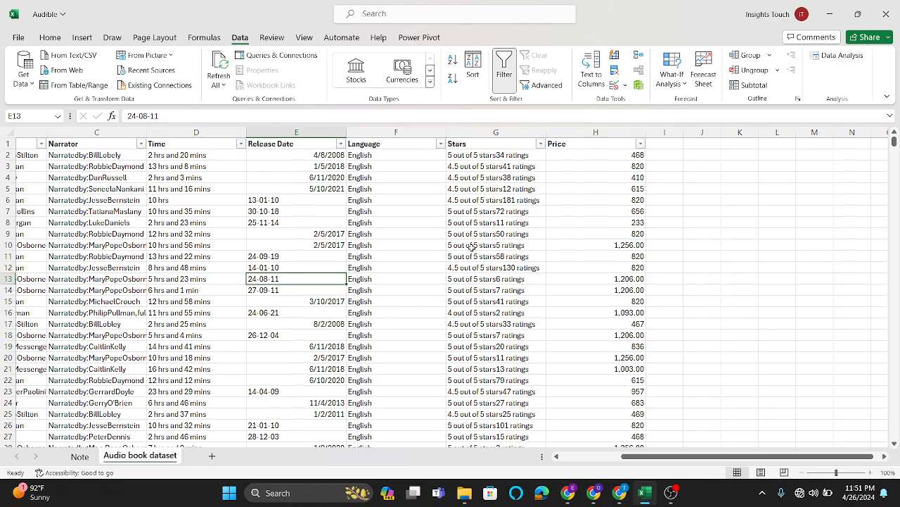
{"action": "scroll", "coordinate": [471, 248], "scroll_direction": "left", "scroll_amount": 4}
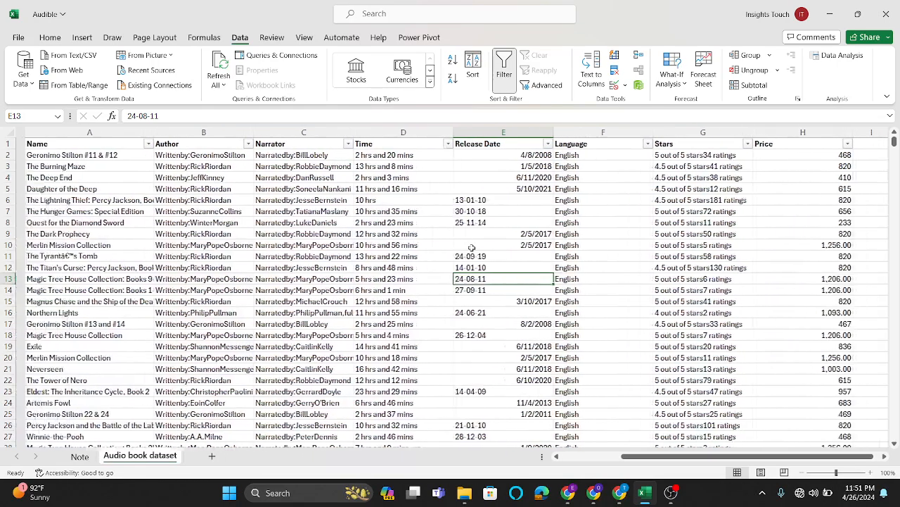
{"action": "scroll", "coordinate": [472, 247], "scroll_direction": "right", "scroll_amount": 6}
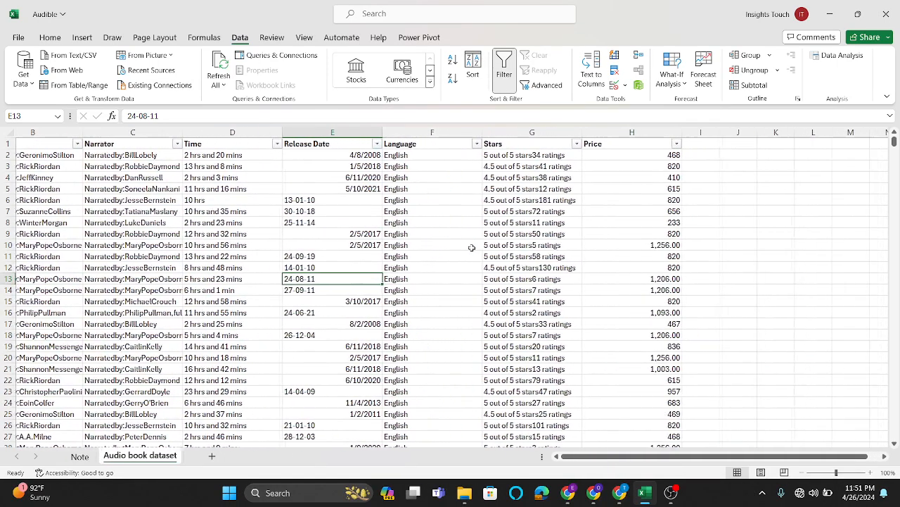
{"action": "left_click", "coordinate": [616, 199]}
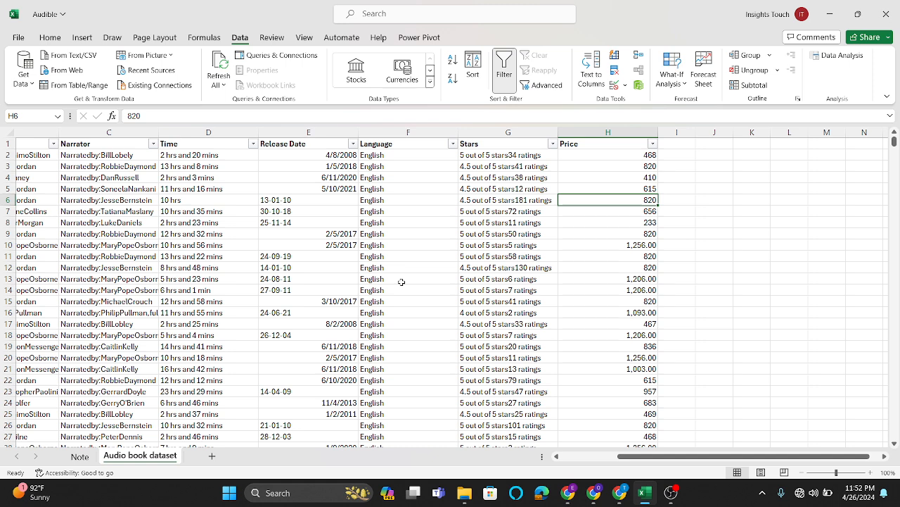
Select all data rows of the audio book dataset from cell A2 across to the Price column.
{"action": "scroll", "coordinate": [473, 266], "scroll_direction": "left", "scroll_amount": 3}
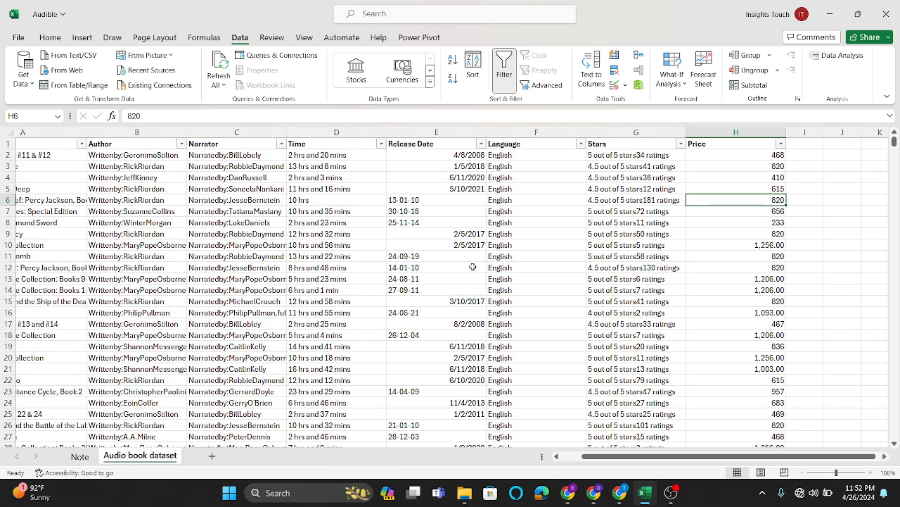
{"action": "scroll", "coordinate": [473, 266], "scroll_direction": "left", "scroll_amount": 2}
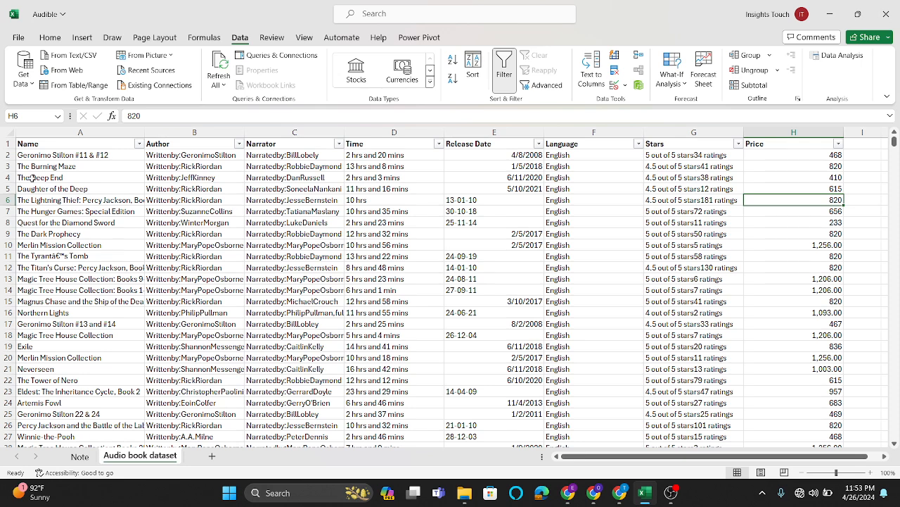
{"action": "left_click", "coordinate": [40, 156]}
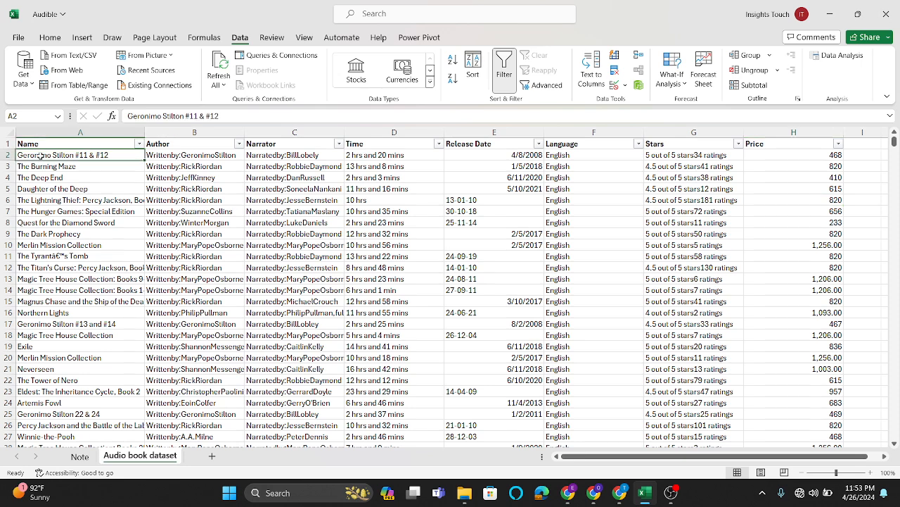
{"action": "key", "text": "ctrl+shift+Right"}
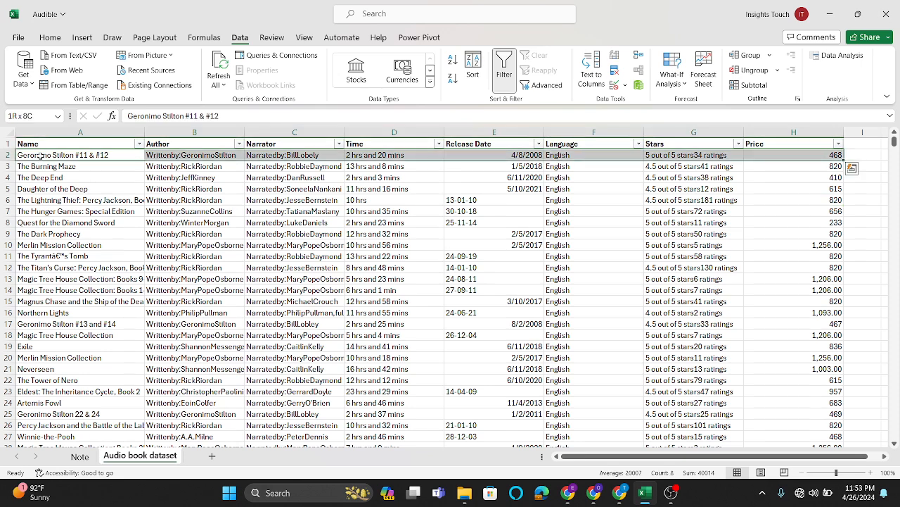
{"action": "key", "text": "ctrl+shift+Down"}
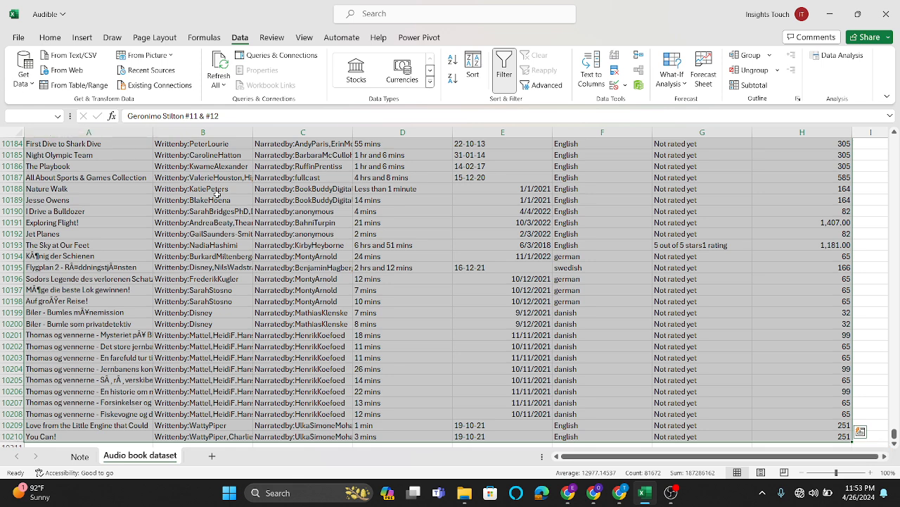
{"action": "left_click", "coordinate": [56, 39]}
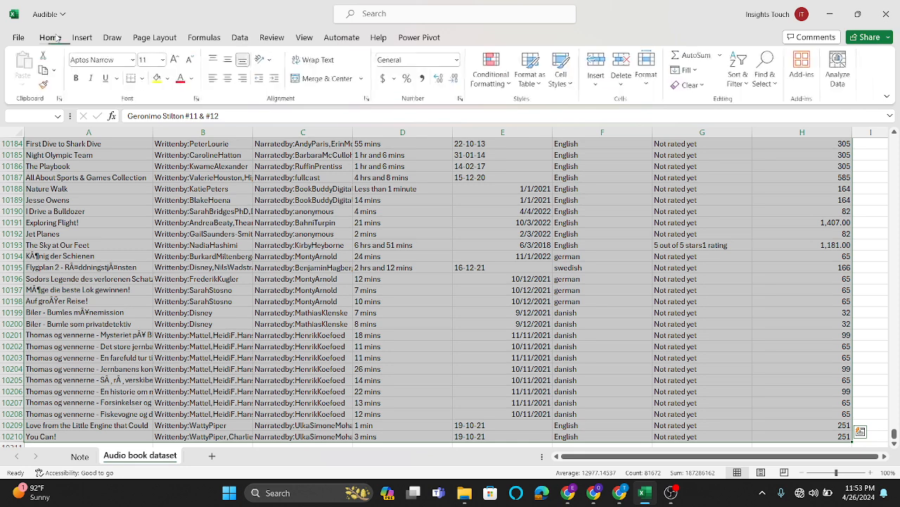
{"action": "left_click", "coordinate": [501, 82]}
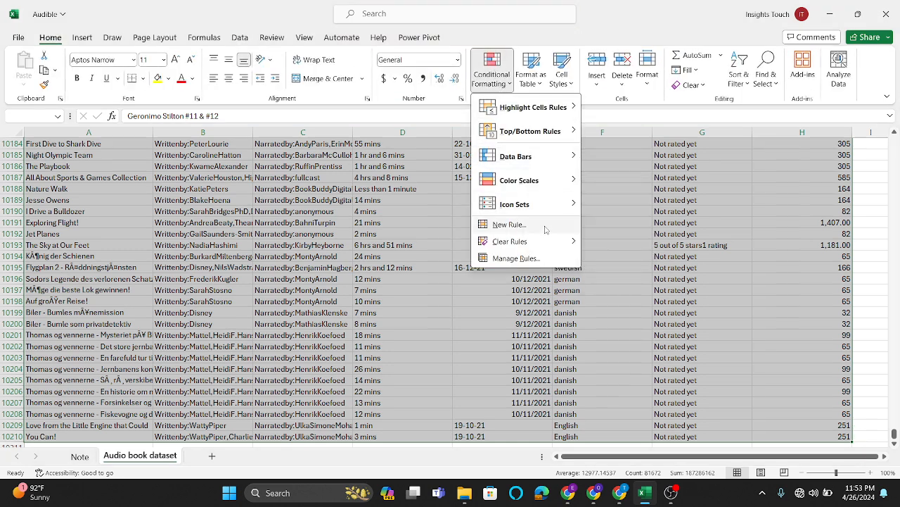
{"action": "left_click", "coordinate": [509, 225]}
{"action": "left_click", "coordinate": [435, 236]}
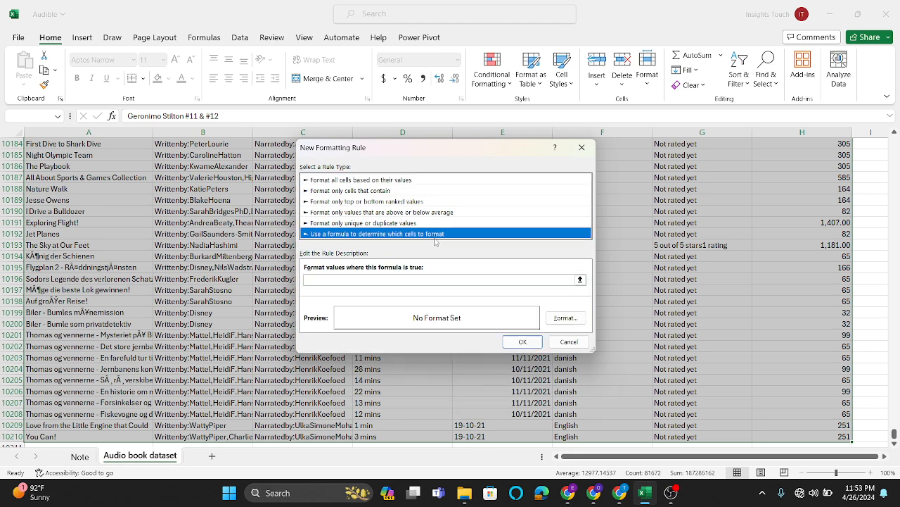
{"action": "left_click", "coordinate": [571, 317]}
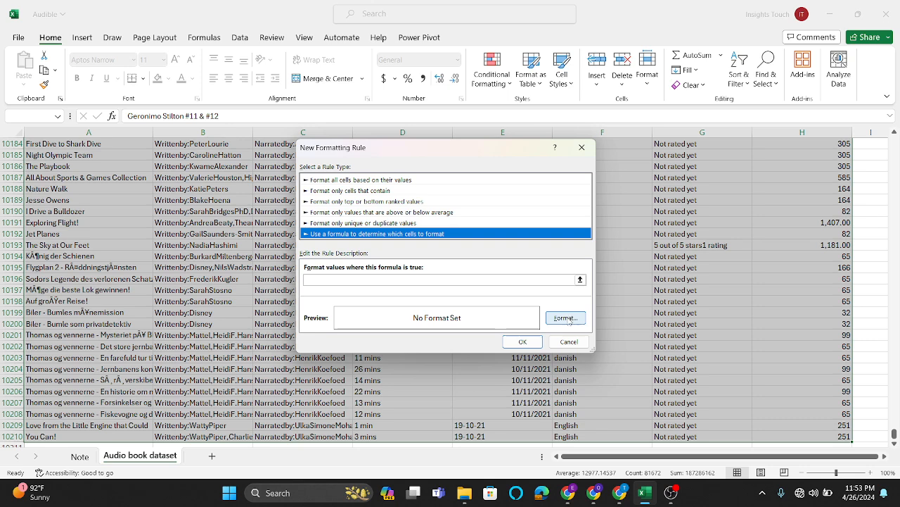
{"action": "left_click", "coordinate": [582, 147]}
Start a formula-based conditional formatting rule for the selected dataset with the formula =$H2>3000.
{"action": "left_click_drag", "start_coordinate": [894, 434], "coordinate": [836, 123]}
{"action": "left_click", "coordinate": [894, 146]}
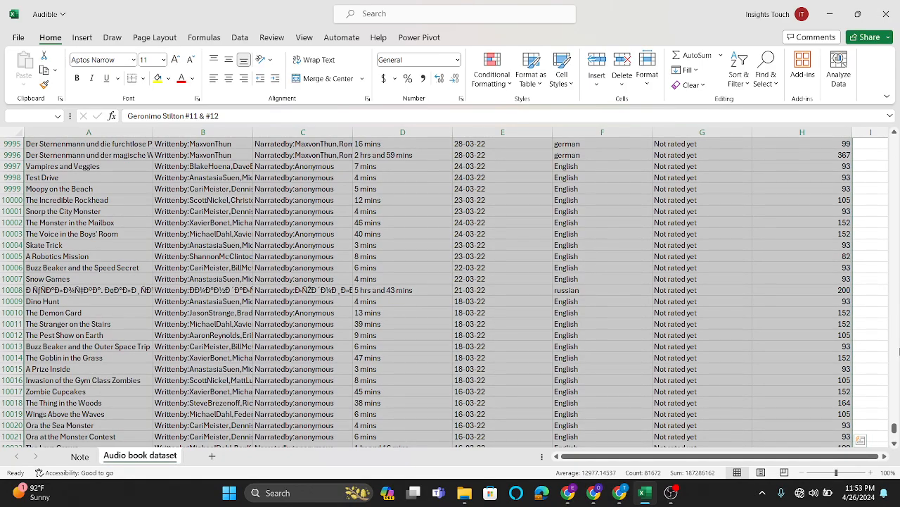
{"action": "left_click_drag", "start_coordinate": [894, 428], "coordinate": [893, 131]}
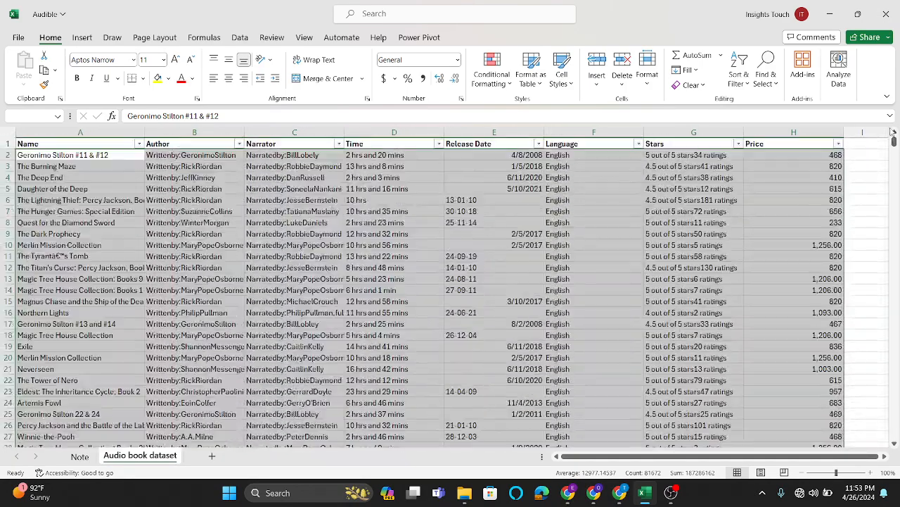
{"action": "left_click", "coordinate": [486, 79]}
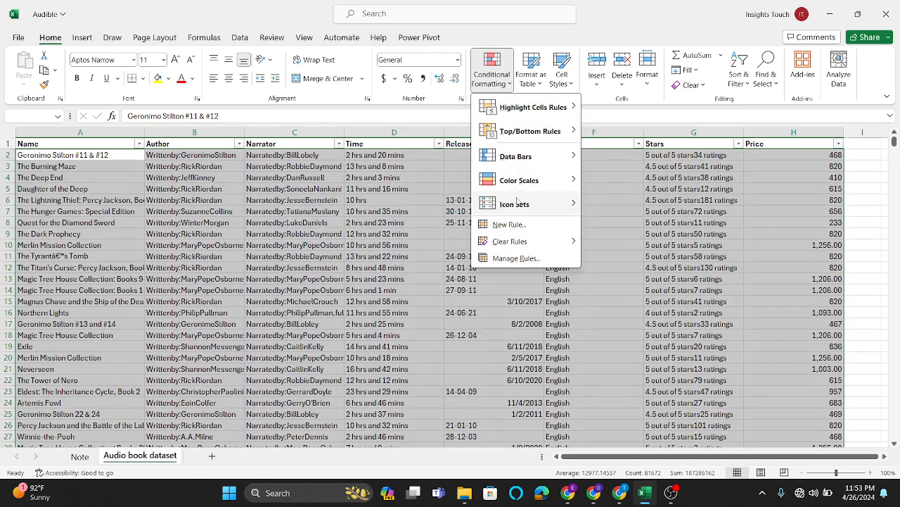
{"action": "left_click", "coordinate": [518, 226]}
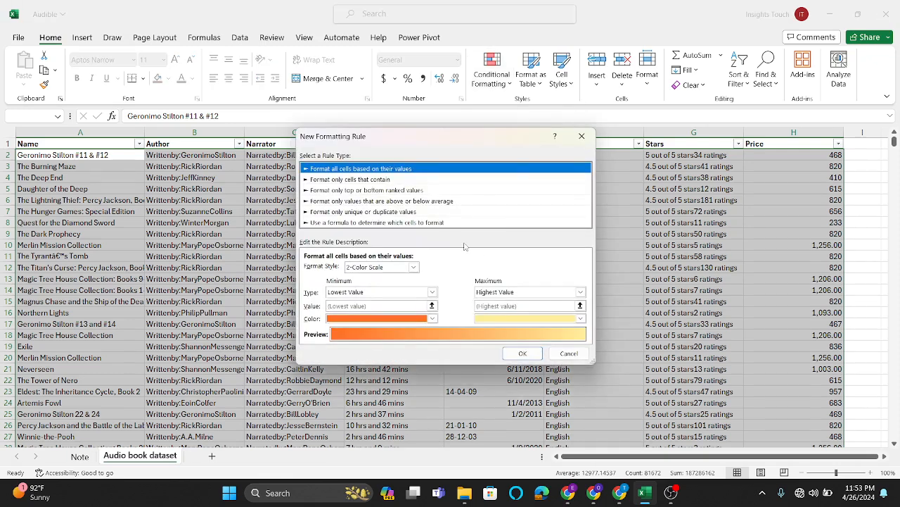
{"action": "left_click", "coordinate": [431, 223]}
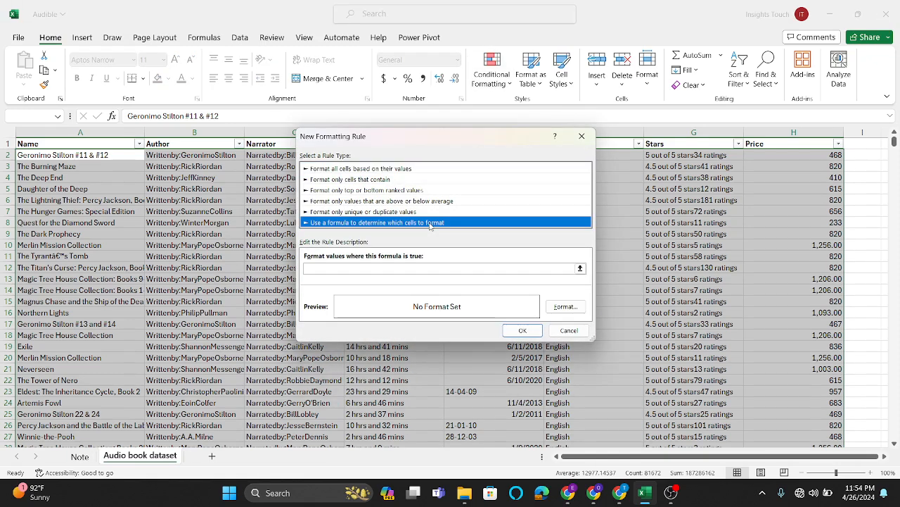
{"action": "left_click", "coordinate": [580, 268]}
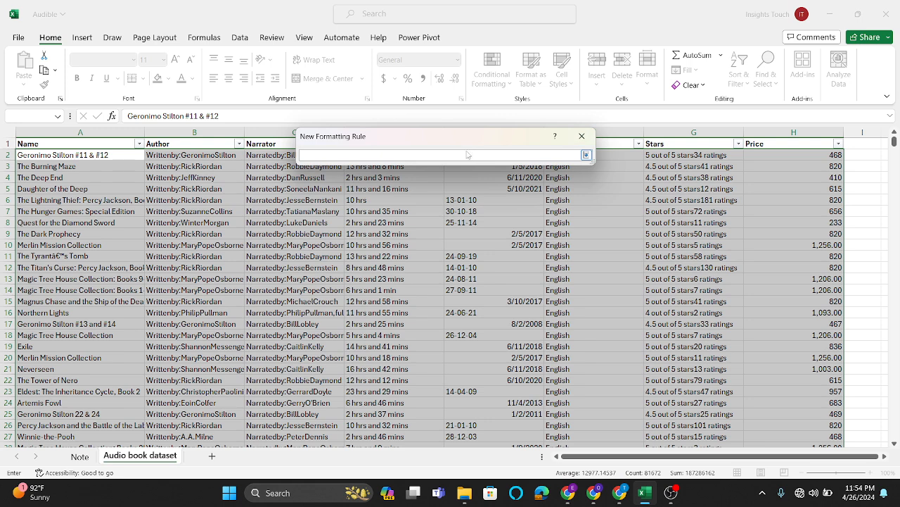
{"action": "left_click_drag", "start_coordinate": [458, 145], "coordinate": [388, 149]}
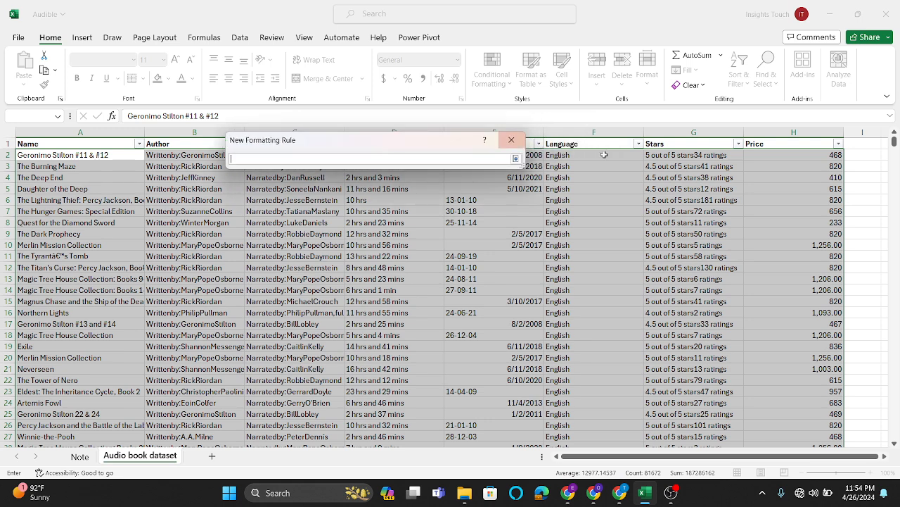
{"action": "left_click", "coordinate": [792, 157]}
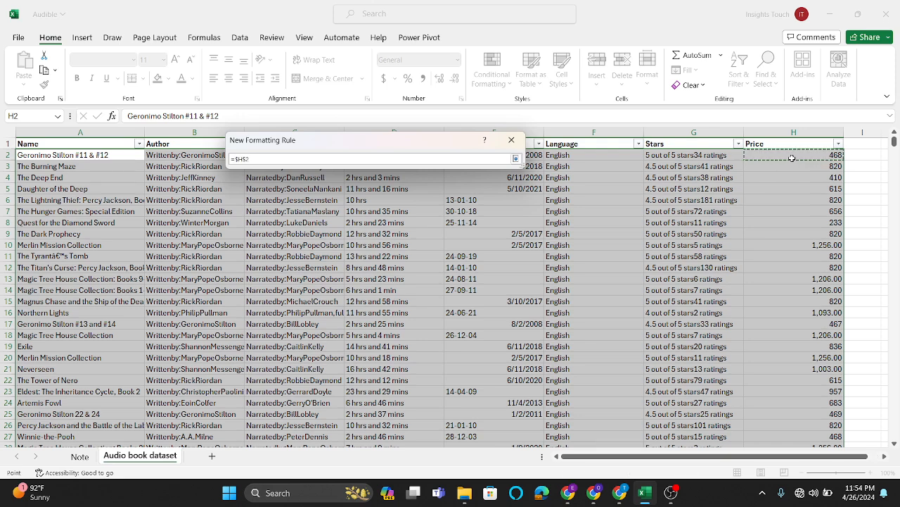
{"action": "left_click", "coordinate": [246, 159]}
{"action": "key", "text": "BackSpace"}
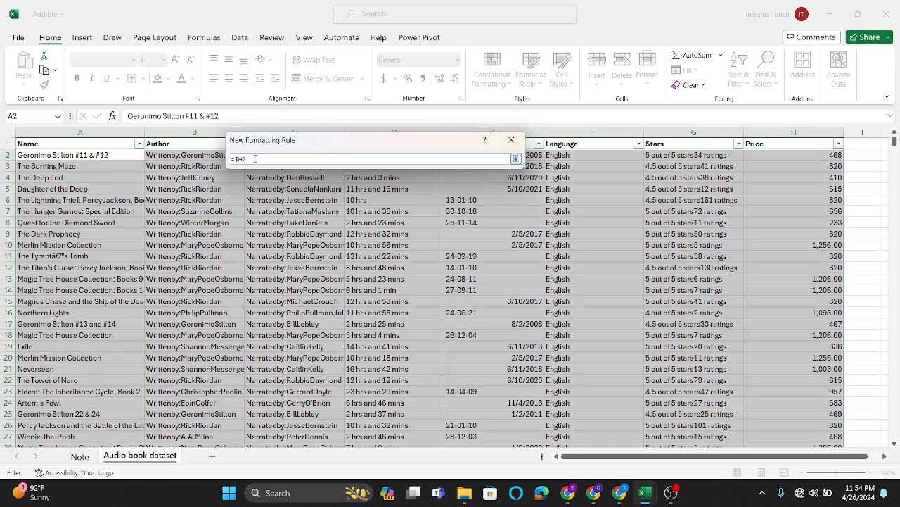
{"action": "type", "text": ">3000"}
{"action": "left_click", "coordinate": [517, 159]}
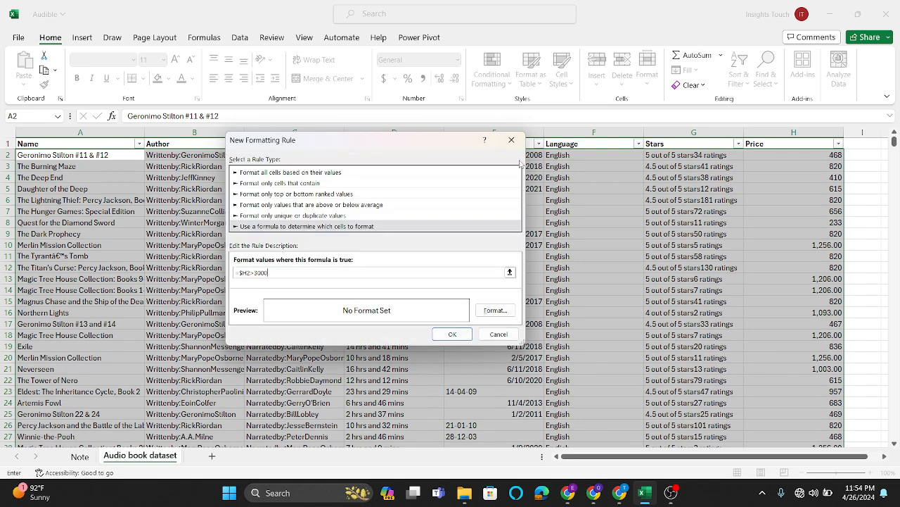
Give the conditional formatting rule a red background fill, apply it, and clear the dataset selection.
{"action": "left_click", "coordinate": [498, 308]}
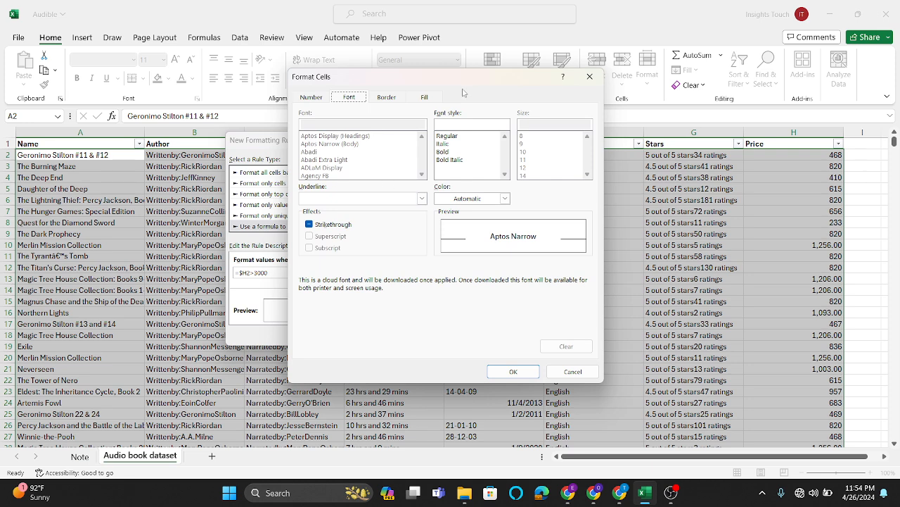
{"action": "left_click", "coordinate": [426, 97]}
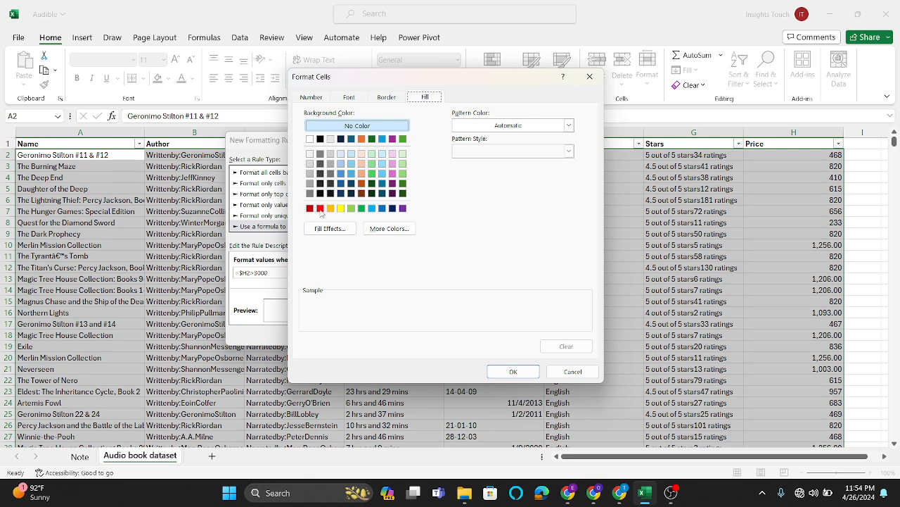
{"action": "left_click", "coordinate": [320, 209]}
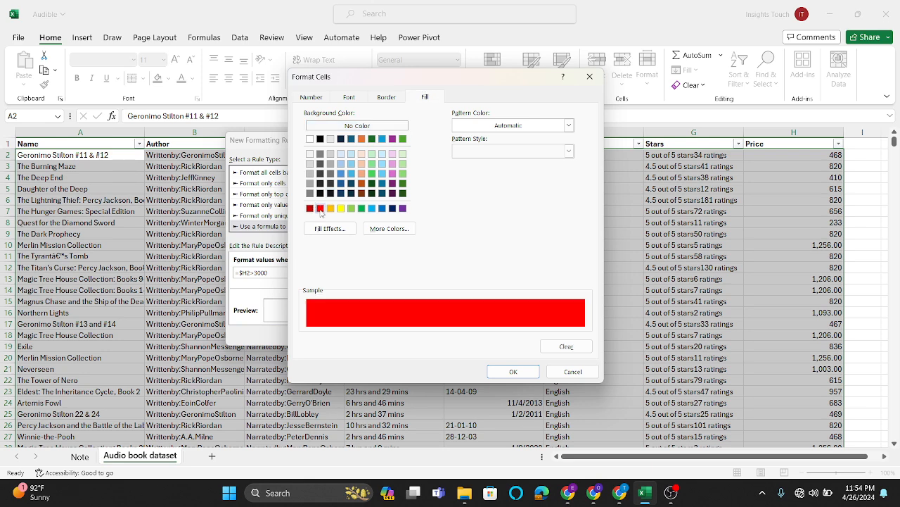
{"action": "left_click", "coordinate": [513, 371]}
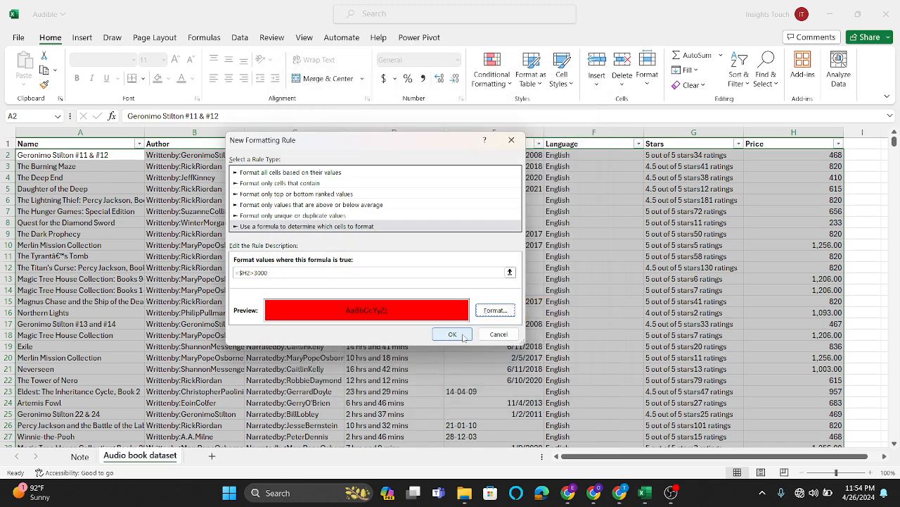
{"action": "left_click", "coordinate": [464, 335]}
{"action": "scroll", "coordinate": [616, 303], "scroll_direction": "down", "scroll_amount": 20}
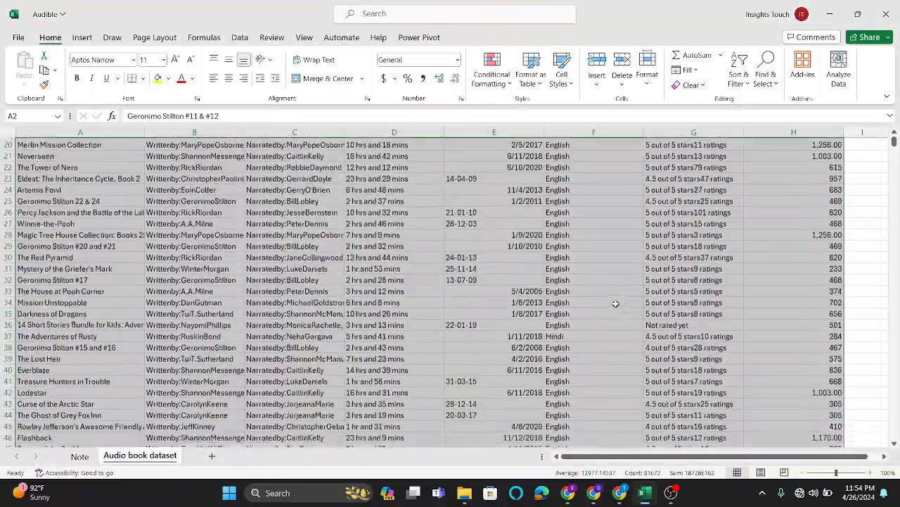
{"action": "scroll", "coordinate": [616, 303], "scroll_direction": "up", "scroll_amount": 20}
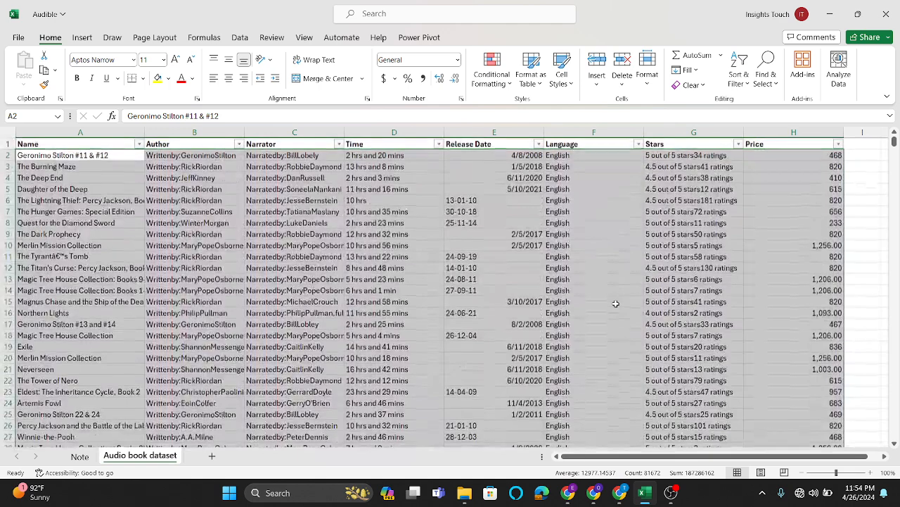
{"action": "left_click", "coordinate": [616, 303]}
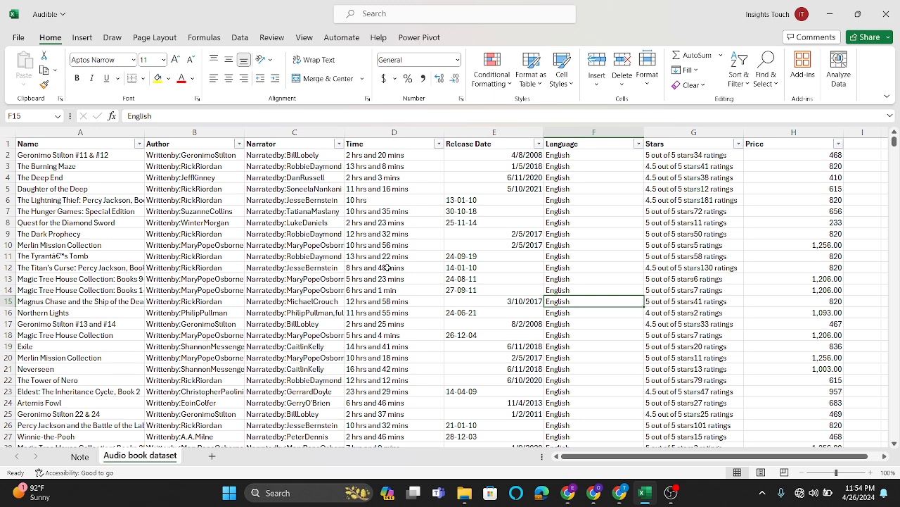
Sort the dataset by cell color on the Price column so that the red rows come first.
{"action": "left_click", "coordinate": [837, 145]}
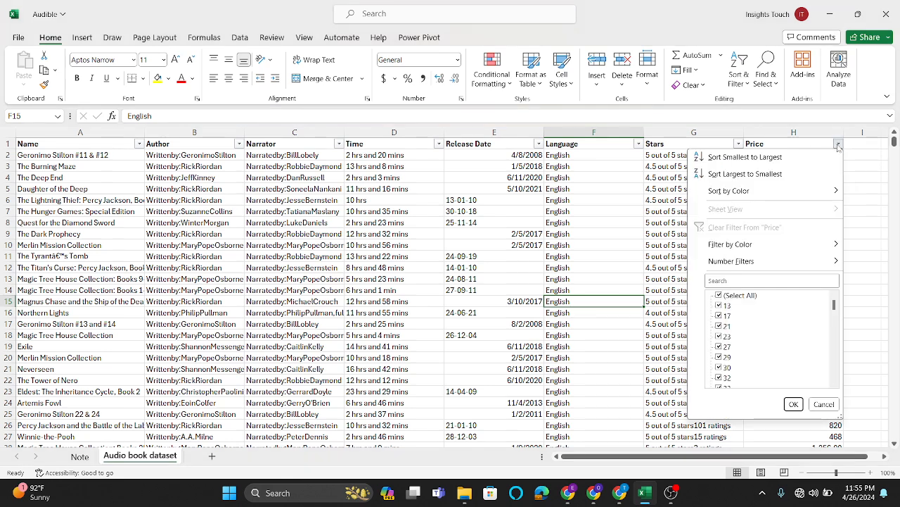
{"action": "mouse_move", "coordinate": [759, 192]}
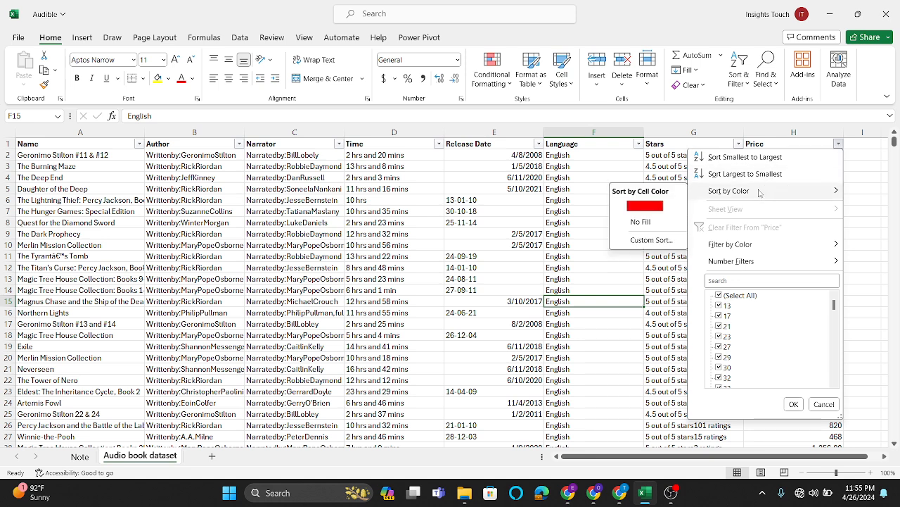
{"action": "left_click", "coordinate": [645, 206]}
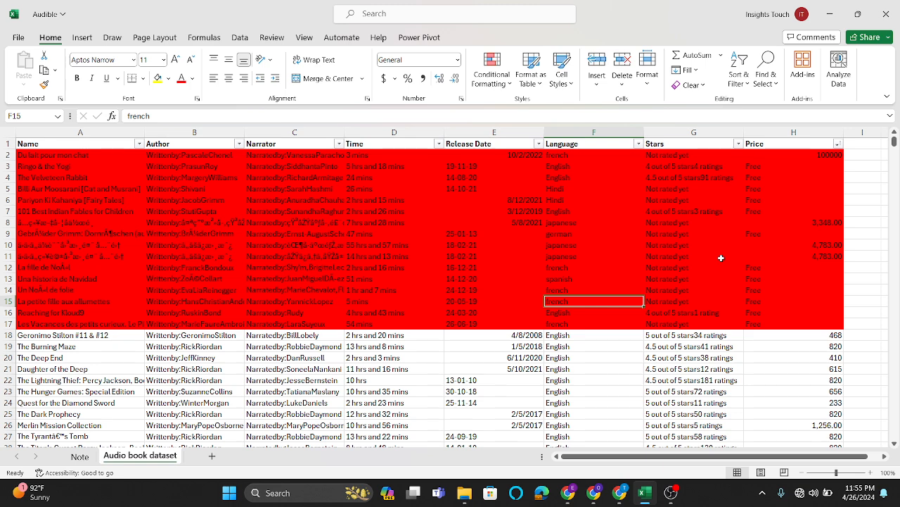
Delete the entire row 2, the outlier entry with the price 100000.
{"action": "left_click", "coordinate": [819, 246]}
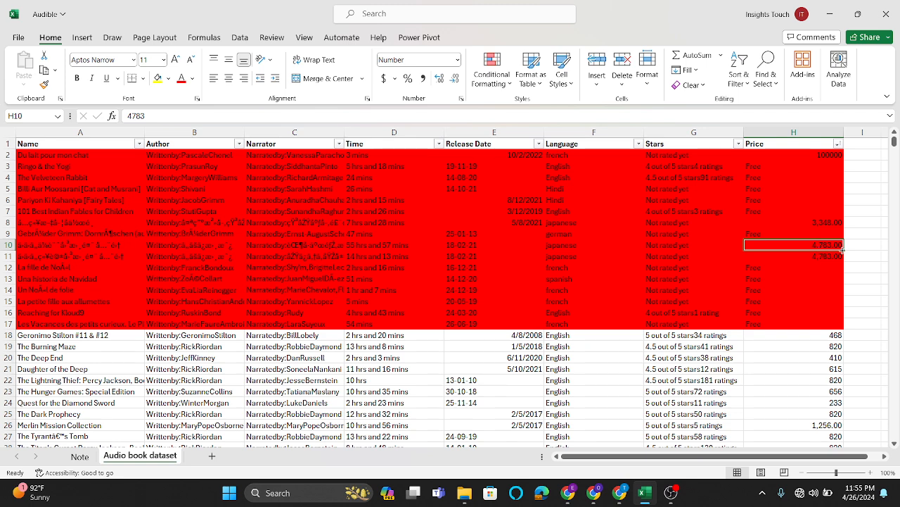
{"action": "left_click", "coordinate": [821, 156]}
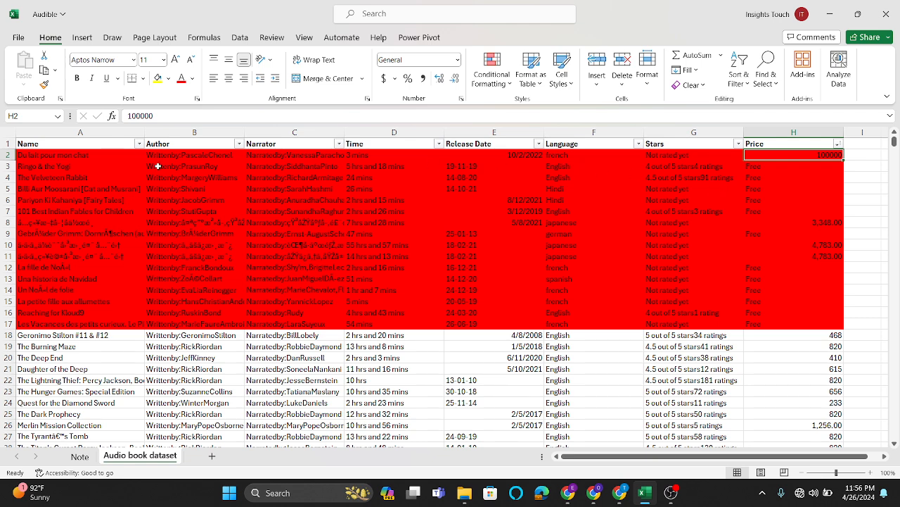
{"action": "left_click", "coordinate": [6, 154]}
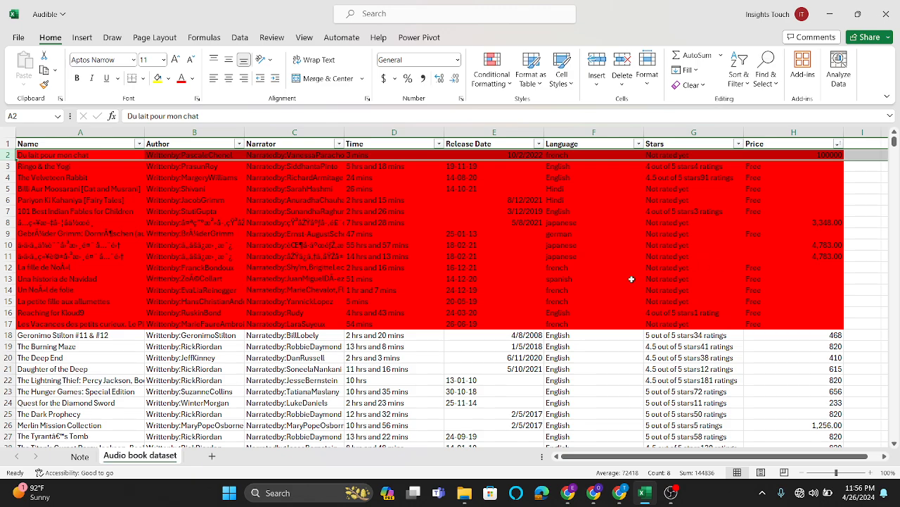
{"action": "scroll", "coordinate": [632, 279], "scroll_direction": "up", "scroll_amount": 2}
{"action": "right_click", "coordinate": [7, 155]}
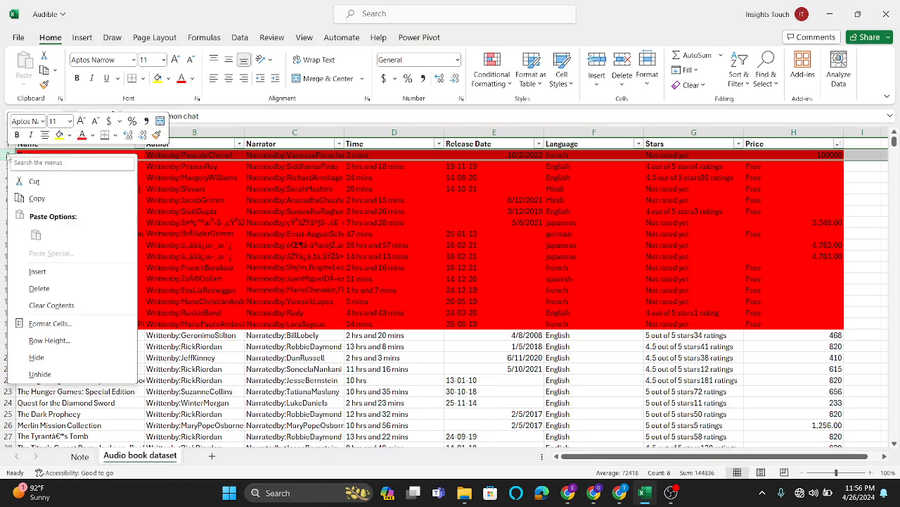
{"action": "left_click", "coordinate": [43, 289]}
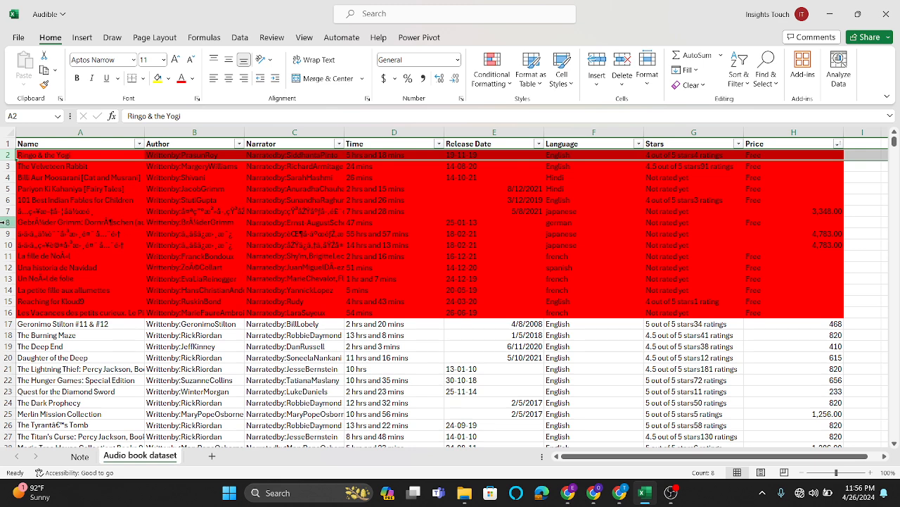
Delete the three remaining highlighted outlier rows, the one priced 3,348.00 and the two priced 4,783.00.
{"action": "left_click", "coordinate": [4, 223]}
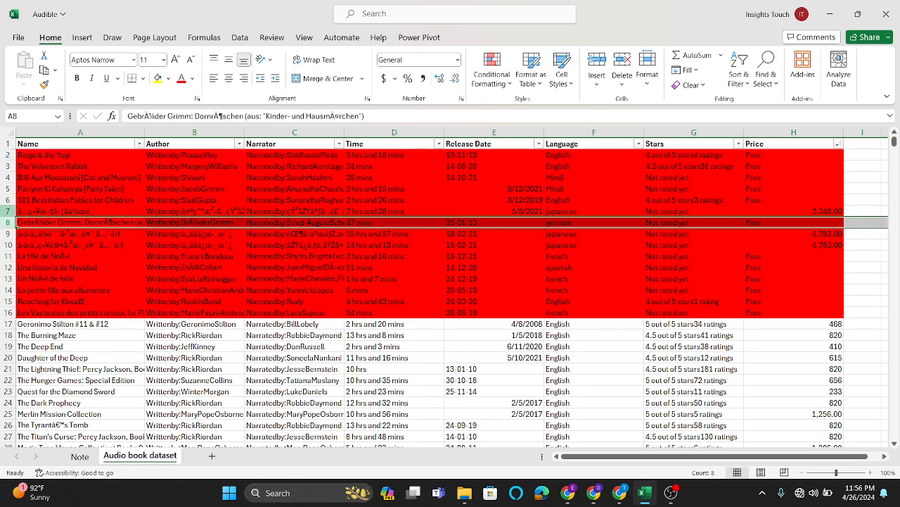
{"action": "left_click", "coordinate": [4, 211]}
{"action": "right_click", "coordinate": [4, 215]}
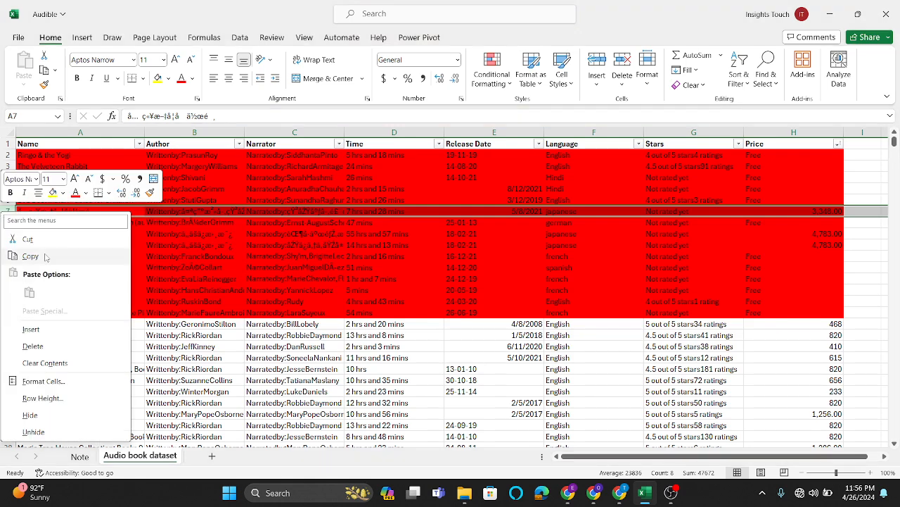
{"action": "left_click", "coordinate": [33, 347]}
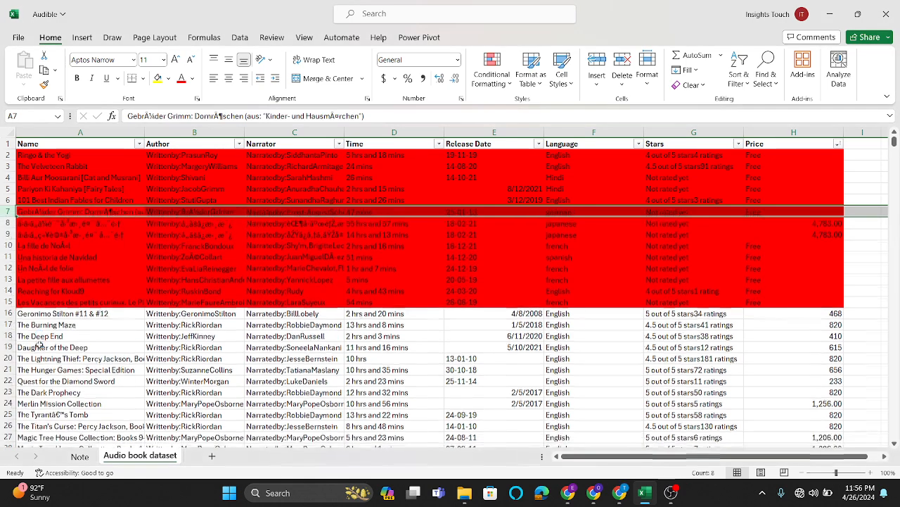
{"action": "left_click", "coordinate": [4, 222]}
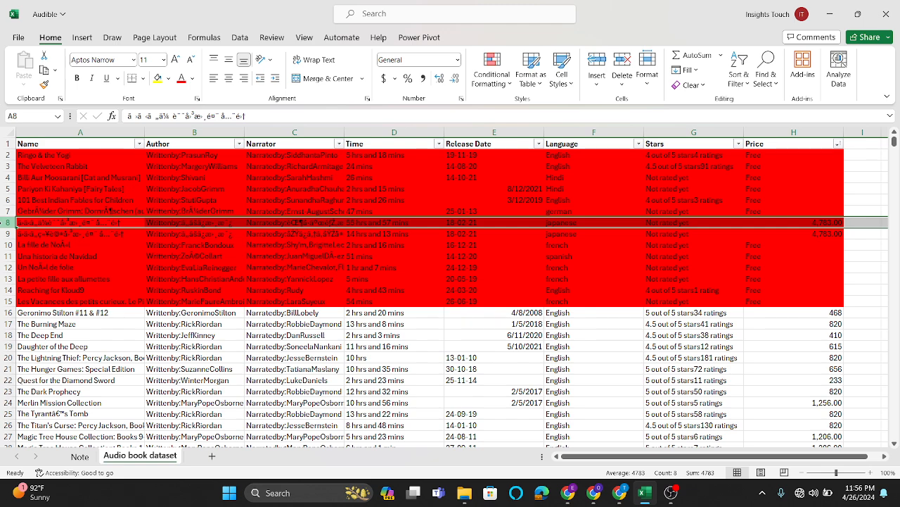
{"action": "right_click", "coordinate": [4, 225]}
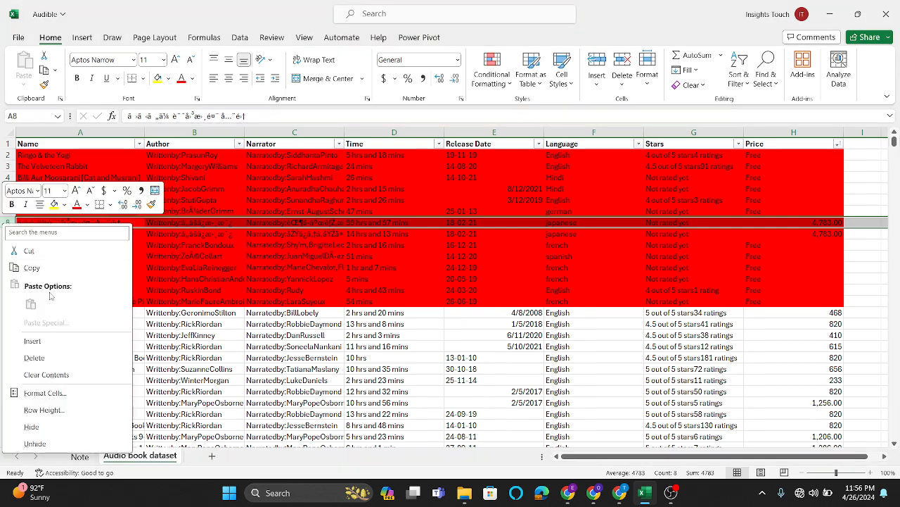
{"action": "left_click", "coordinate": [45, 358]}
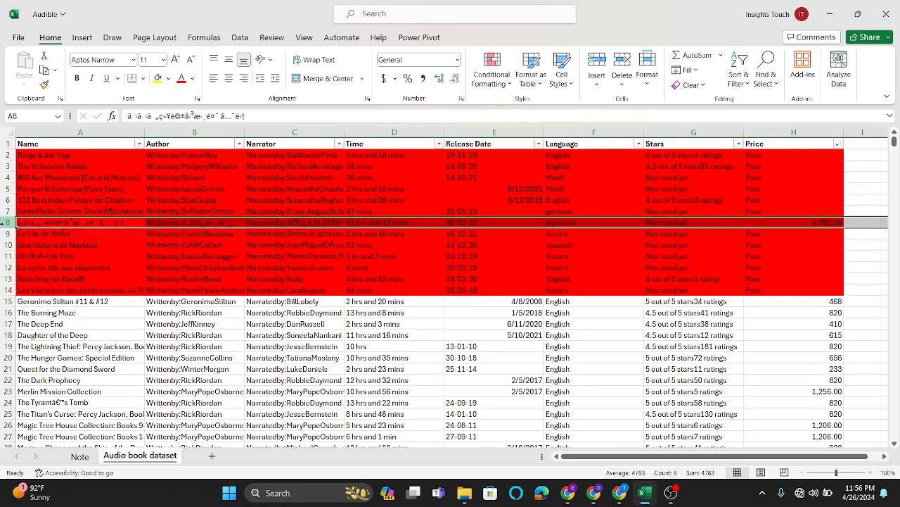
{"action": "right_click", "coordinate": [6, 225]}
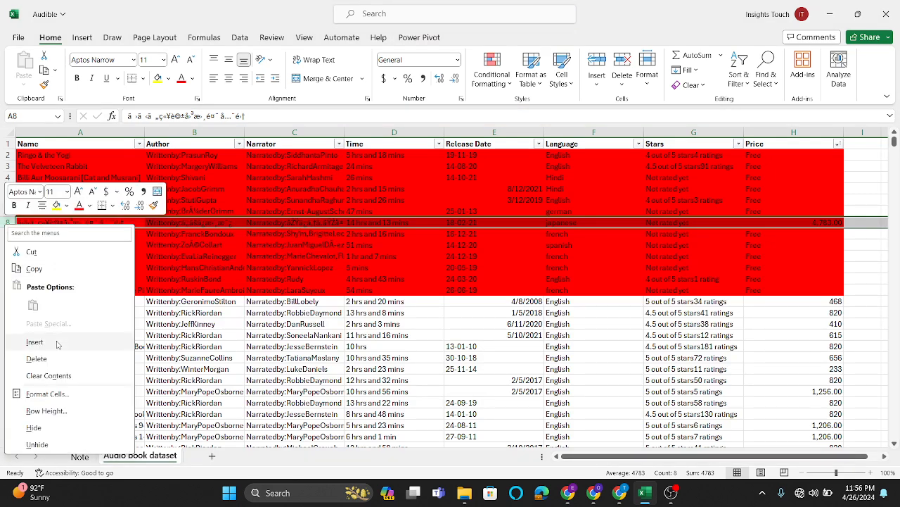
{"action": "left_click", "coordinate": [45, 359]}
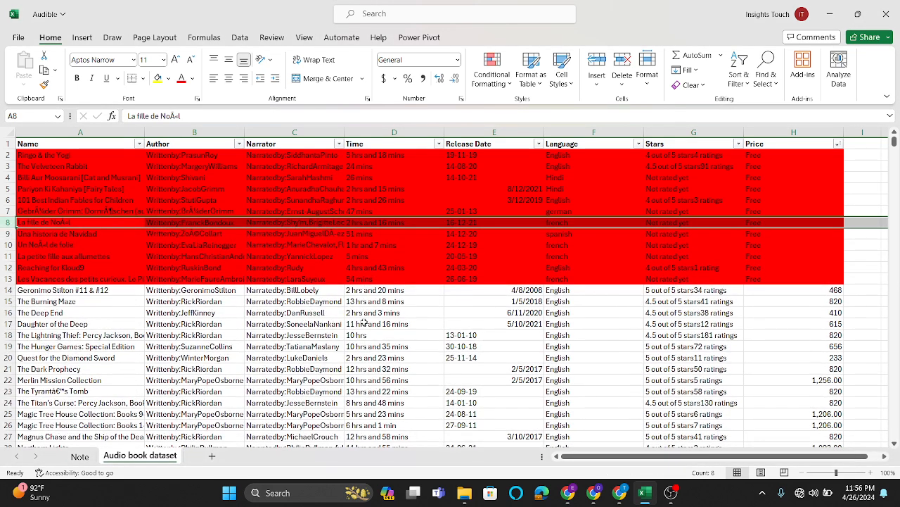
Clear the conditional formatting rules from the entire audio book dataset sheet.
{"action": "left_click", "coordinate": [646, 313]}
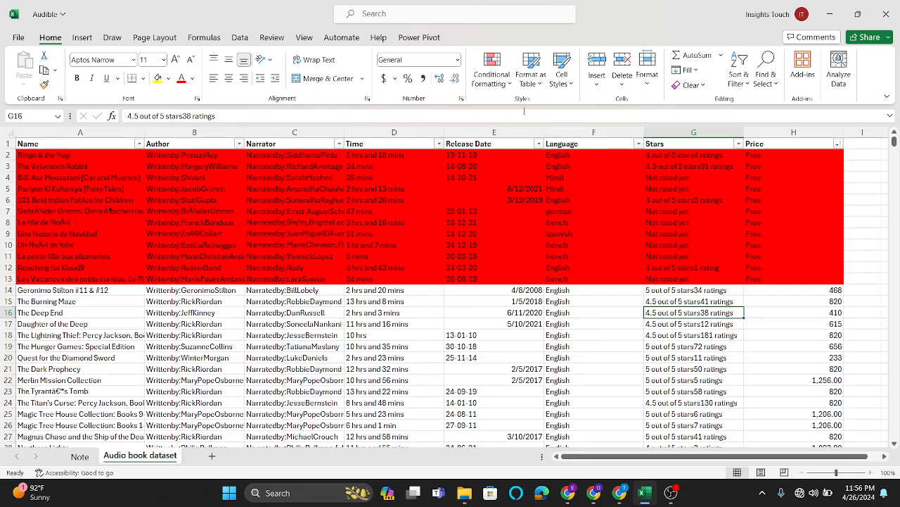
{"action": "left_click", "coordinate": [510, 83]}
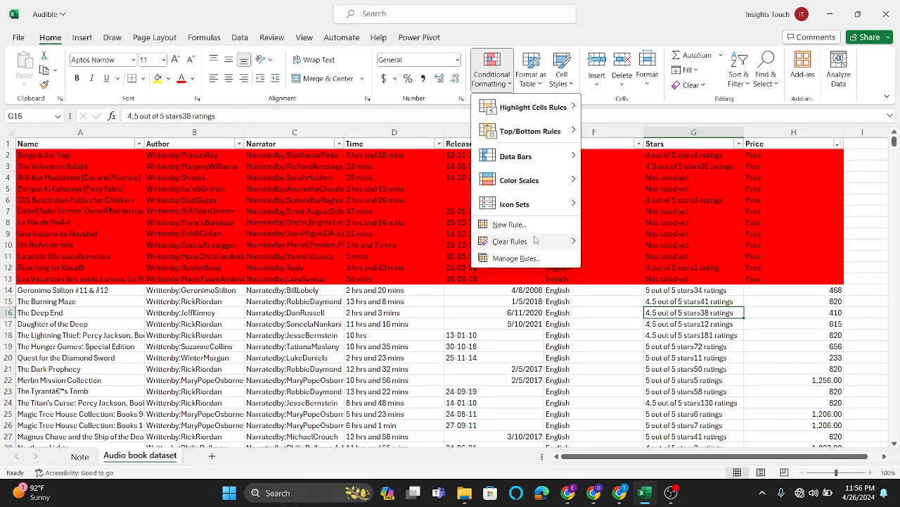
{"action": "mouse_move", "coordinate": [536, 246]}
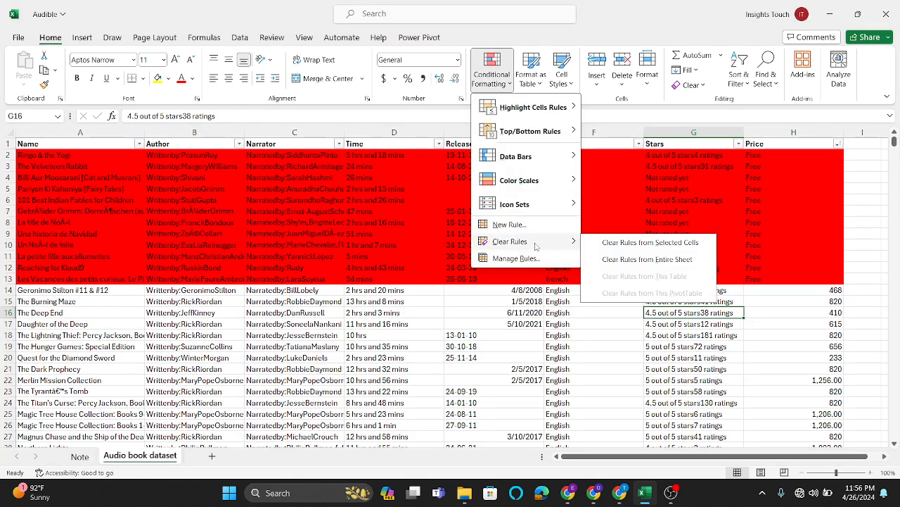
{"action": "left_click", "coordinate": [631, 257]}
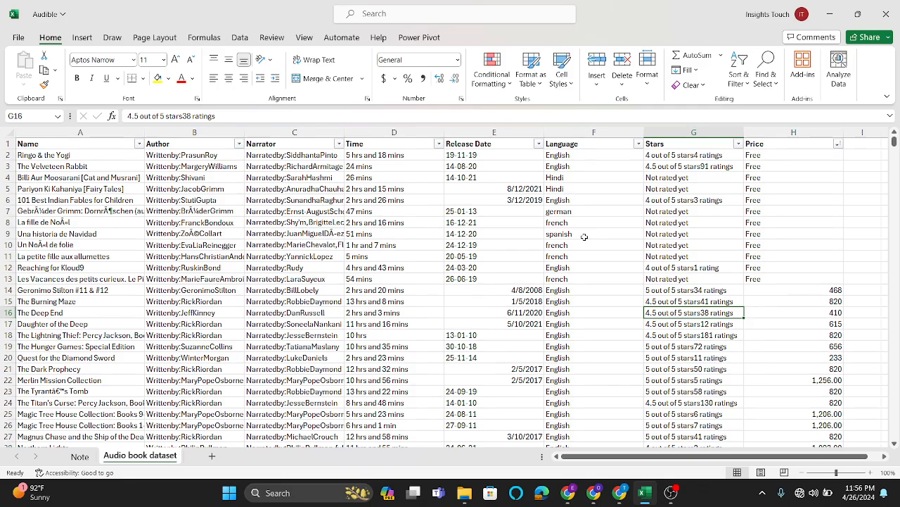
Sort the dataset by the Price column from smallest to largest.
{"action": "scroll", "coordinate": [584, 237], "scroll_direction": "down", "scroll_amount": 3}
{"action": "scroll", "coordinate": [584, 237], "scroll_direction": "up", "scroll_amount": 3}
{"action": "scroll", "coordinate": [387, 214], "scroll_direction": "left", "scroll_amount": 1}
{"action": "left_click", "coordinate": [837, 146]}
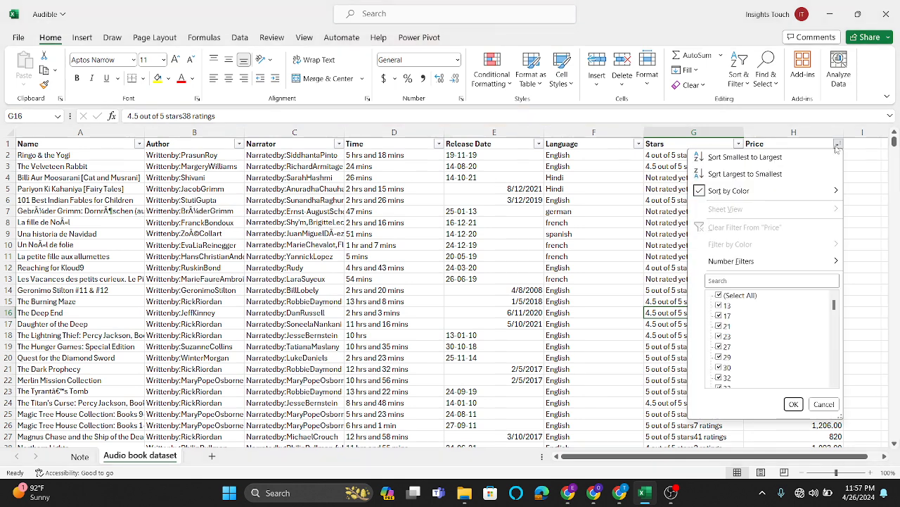
{"action": "mouse_move", "coordinate": [737, 190]}
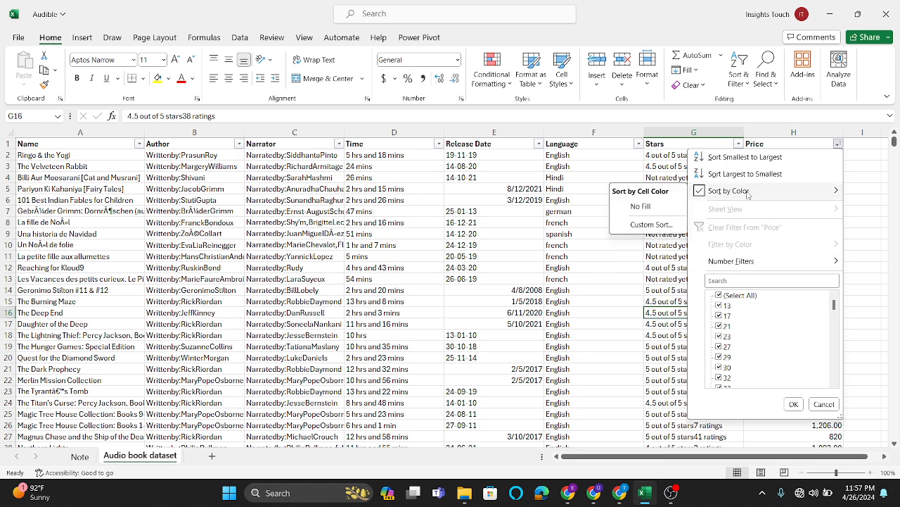
{"action": "left_click", "coordinate": [732, 157]}
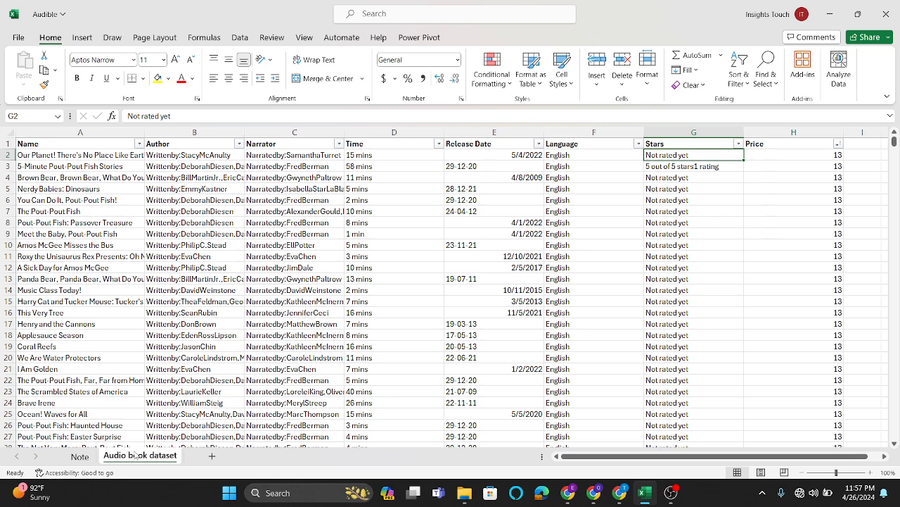
Add the entry "Stardadizing data" in cell A4 of the Note sheet, below Outliers.
{"action": "left_click", "coordinate": [82, 457]}
{"action": "left_click", "coordinate": [52, 226]}
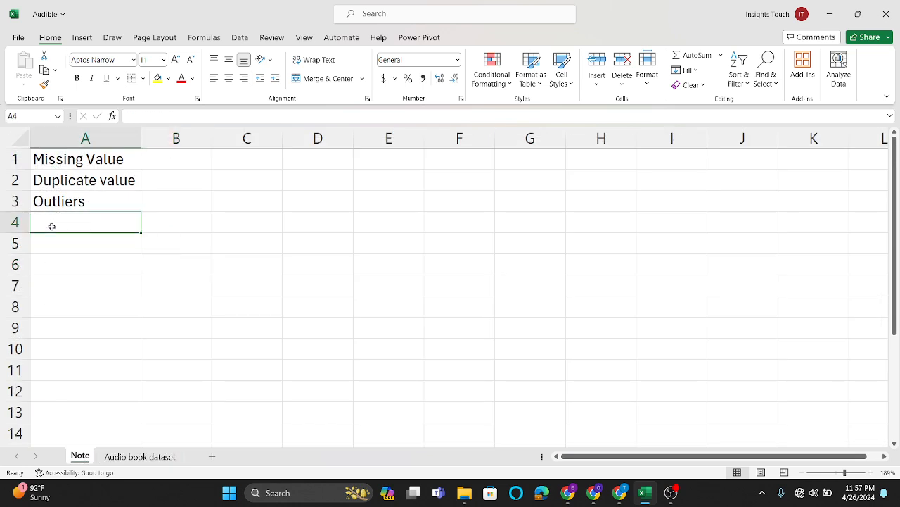
{"action": "type", "text": "Sta"}
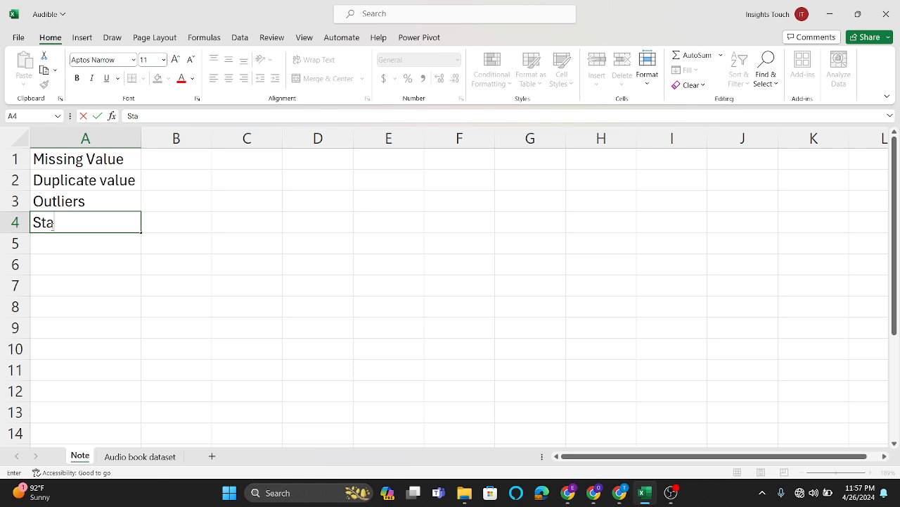
{"action": "type", "text": "rdadizing data"}
{"action": "left_click", "coordinate": [127, 287]}
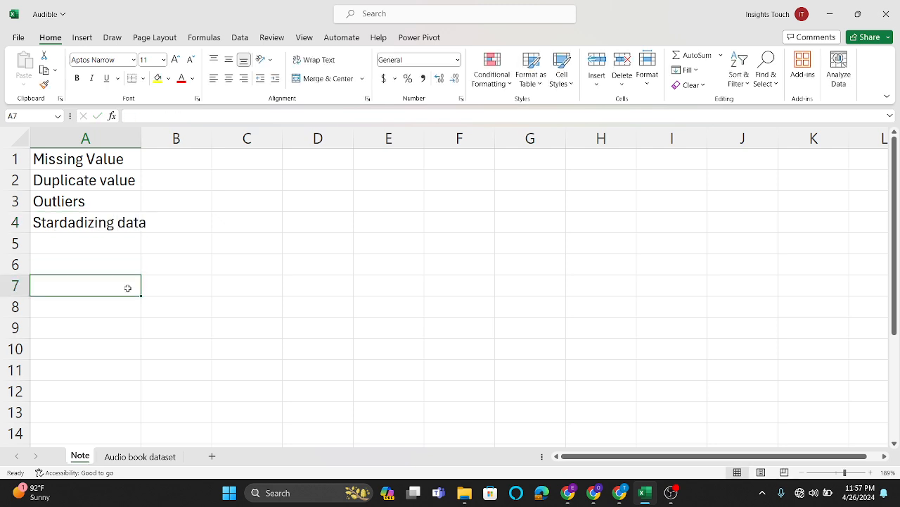
Return to the Audio book dataset sheet and remove the filter from its header row.
{"action": "left_click", "coordinate": [151, 456]}
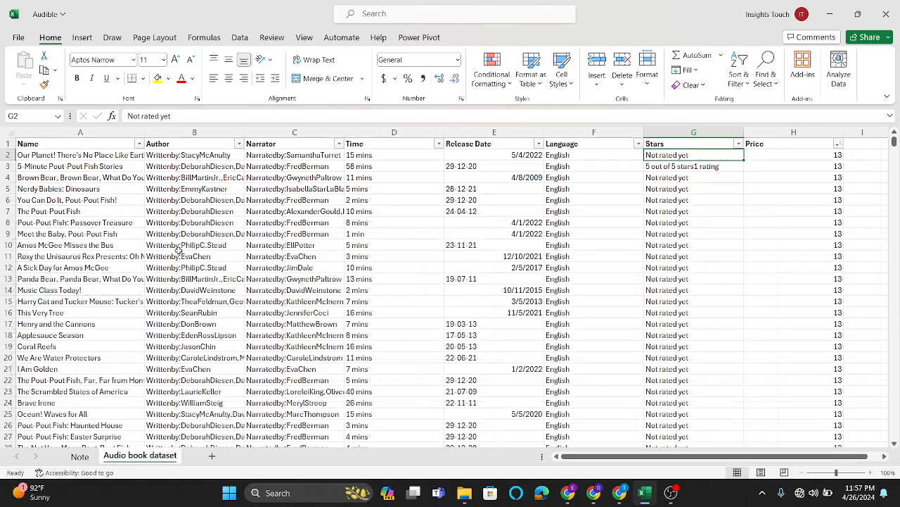
{"action": "left_click", "coordinate": [309, 232]}
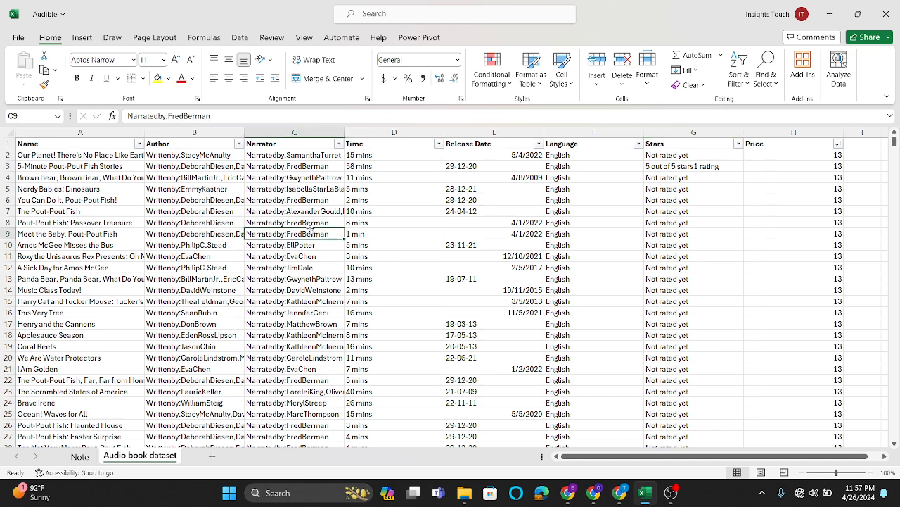
{"action": "left_click", "coordinate": [748, 88]}
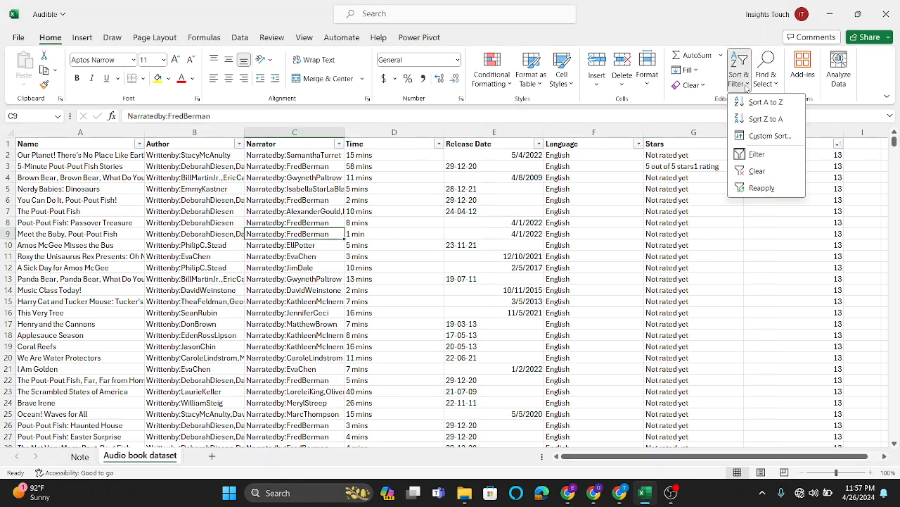
{"action": "left_click", "coordinate": [757, 155]}
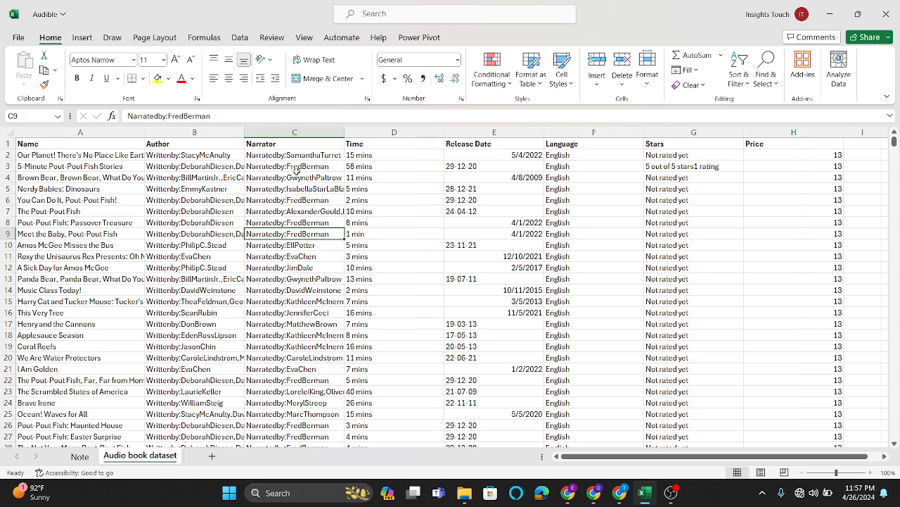
Insert an empty column before Narrator and widen the Author column to fit its long entries.
{"action": "left_click_drag", "start_coordinate": [244, 132], "coordinate": [278, 130]}
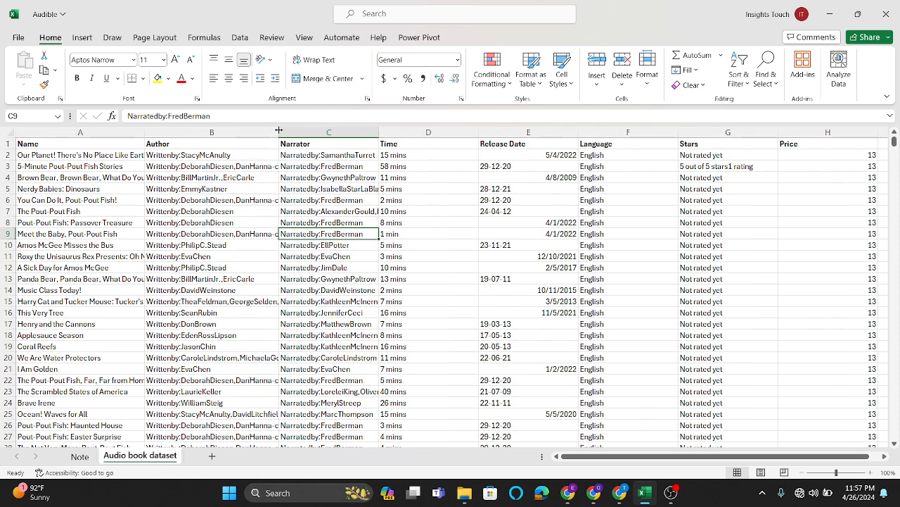
{"action": "left_click", "coordinate": [317, 129]}
{"action": "right_click", "coordinate": [317, 129]}
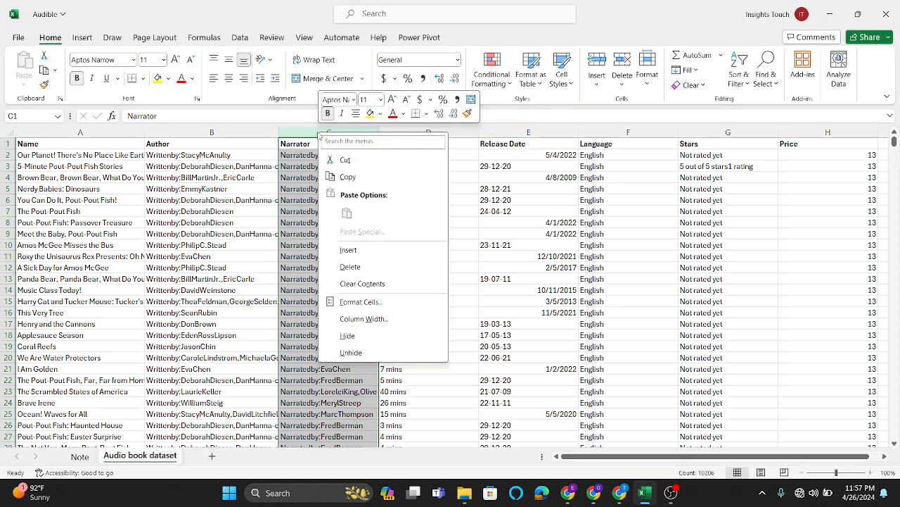
{"action": "left_click", "coordinate": [357, 248]}
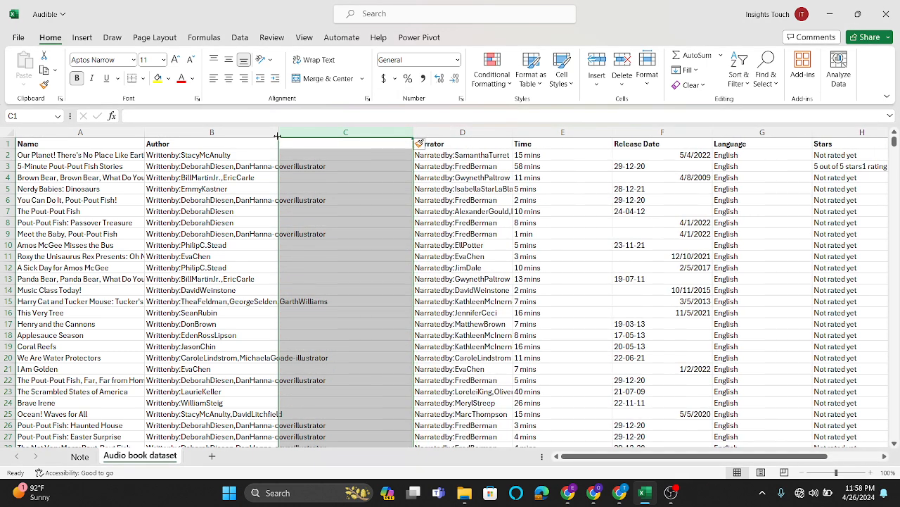
{"action": "left_click_drag", "start_coordinate": [280, 131], "coordinate": [355, 134]}
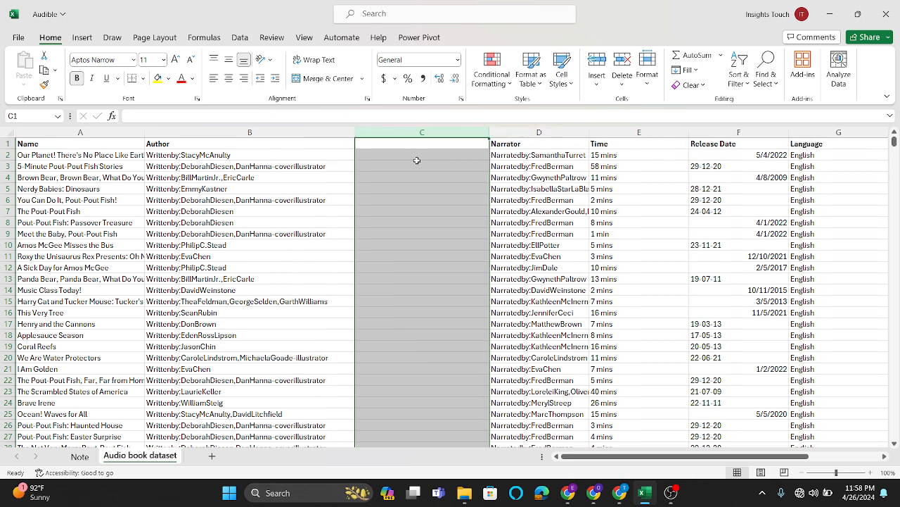
Enter the header "Author Name" in cell C1 of the new column.
{"action": "left_click", "coordinate": [396, 156]}
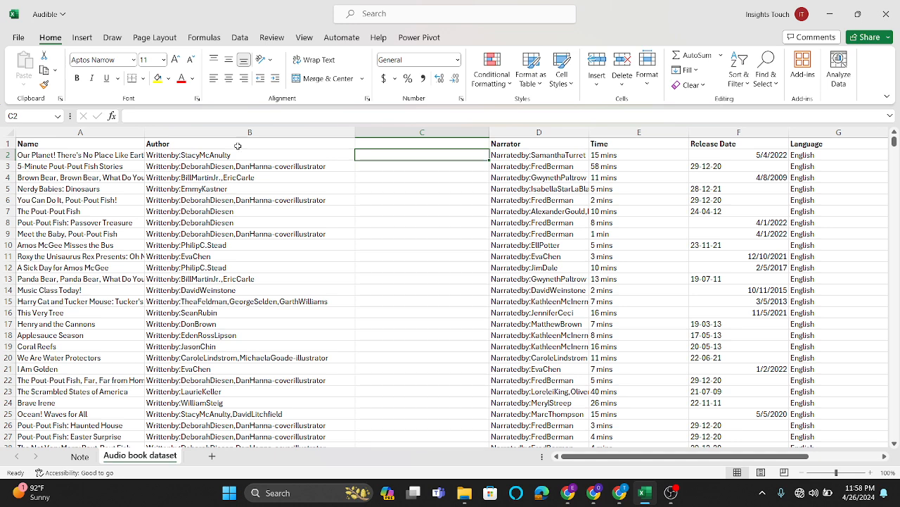
{"action": "left_click", "coordinate": [419, 141]}
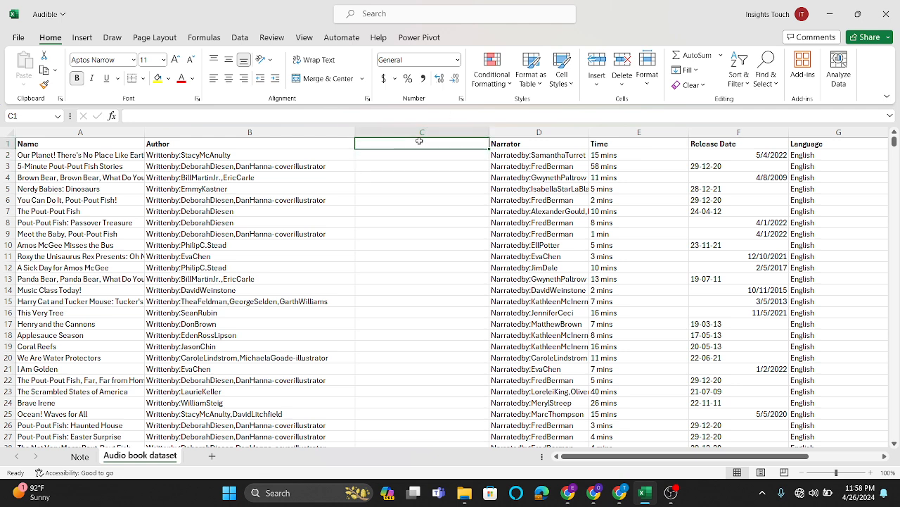
{"action": "type", "text": "Autho"}
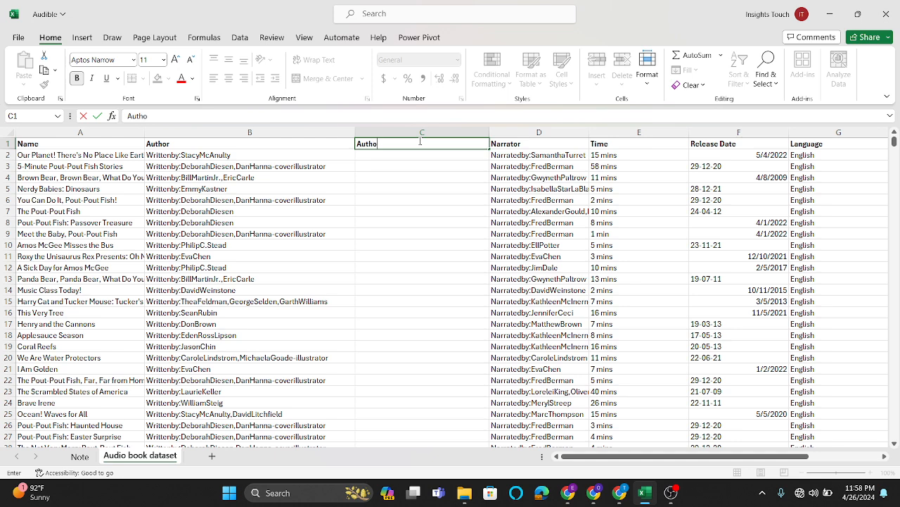
{"action": "type", "text": "r Name"}
{"action": "key", "text": "Return"}
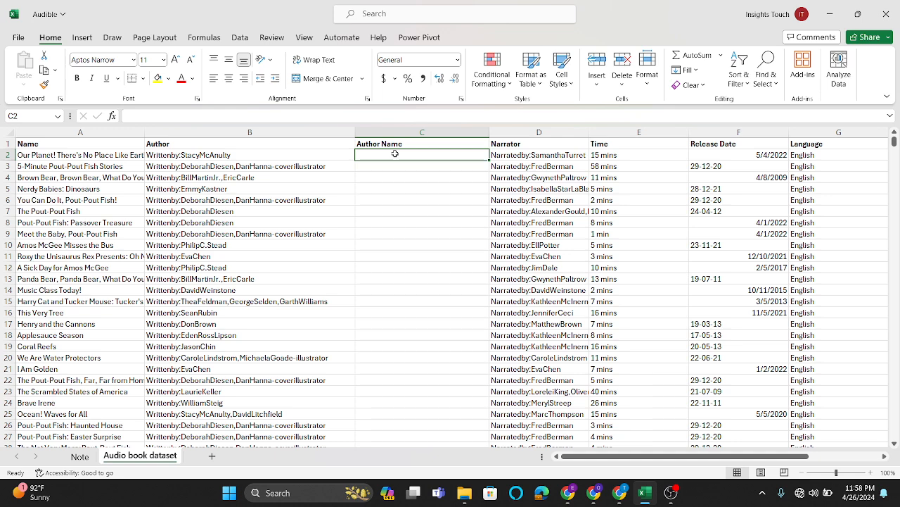
Enter the formula =TEXTAFTER(B2,":") in cell C2 to extract the author's name from the Author column.
{"action": "type", "text": "="}
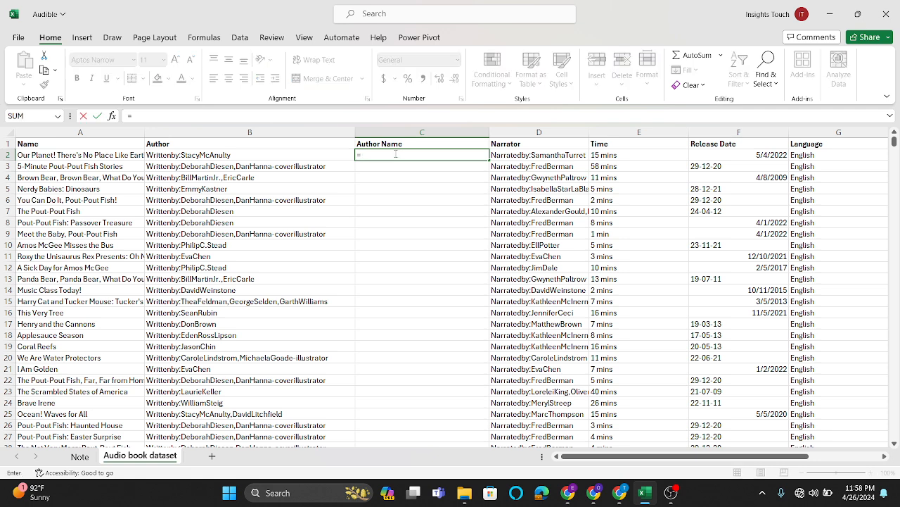
{"action": "type", "text": "text"}
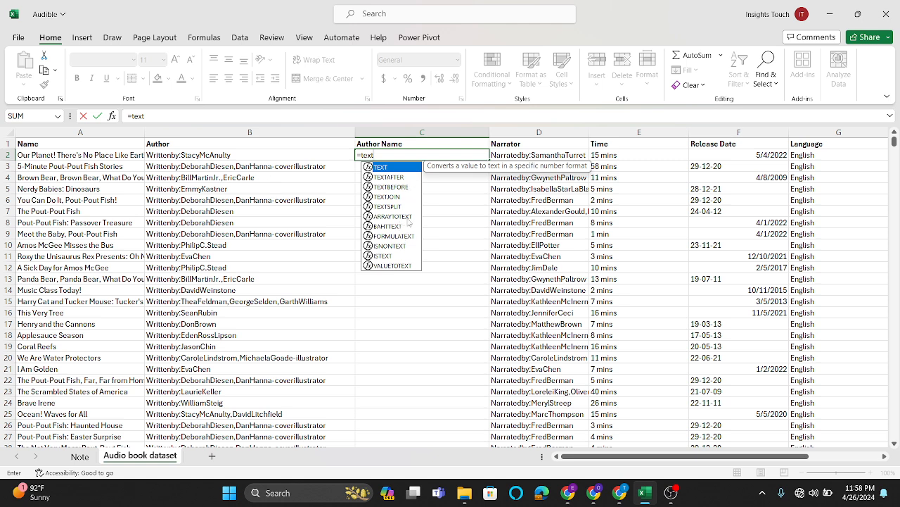
{"action": "double_click", "coordinate": [389, 177]}
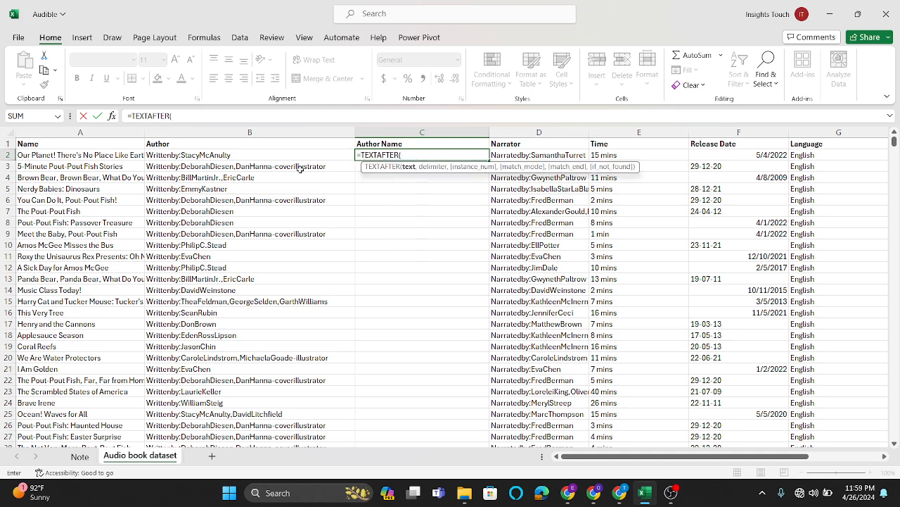
{"action": "left_click", "coordinate": [254, 156]}
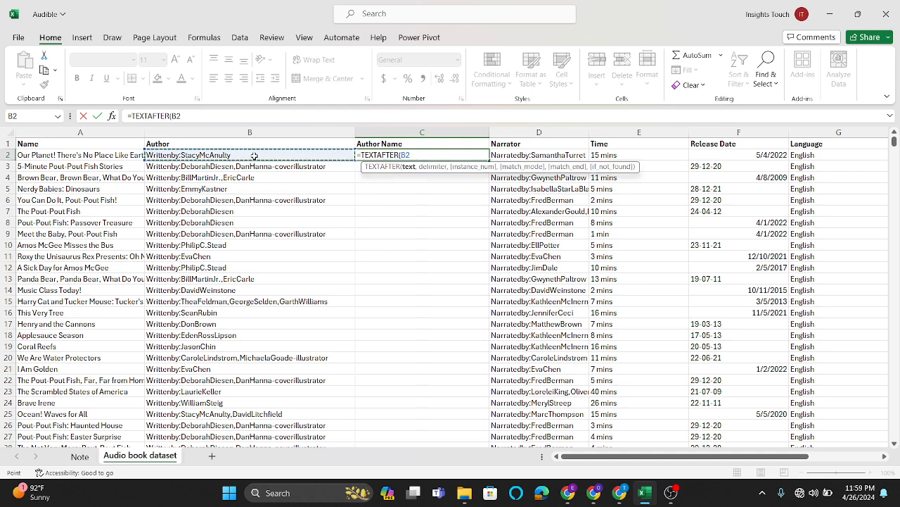
{"action": "type", "text": ",\":"}
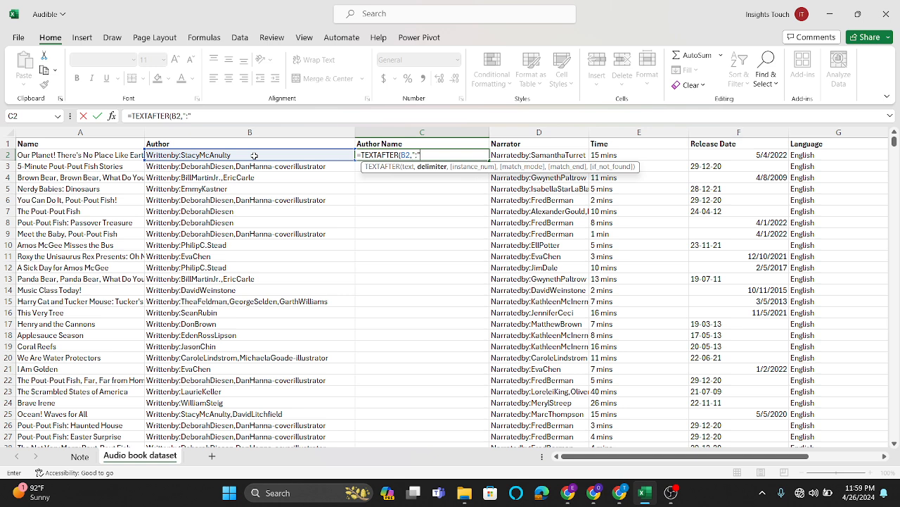
{"action": "key", "text": "Return"}
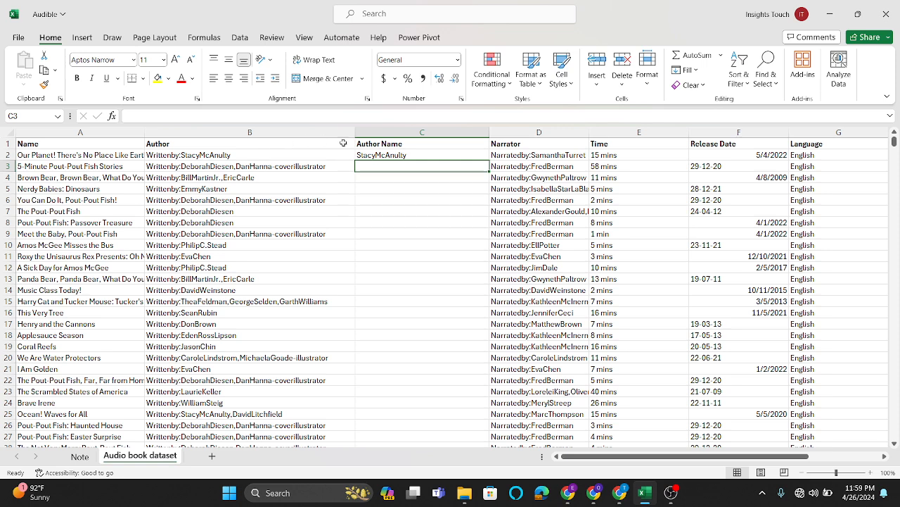
Fill the C2 formula down the whole Author Name column and widen the column to fit its entries.
{"action": "left_click", "coordinate": [394, 155]}
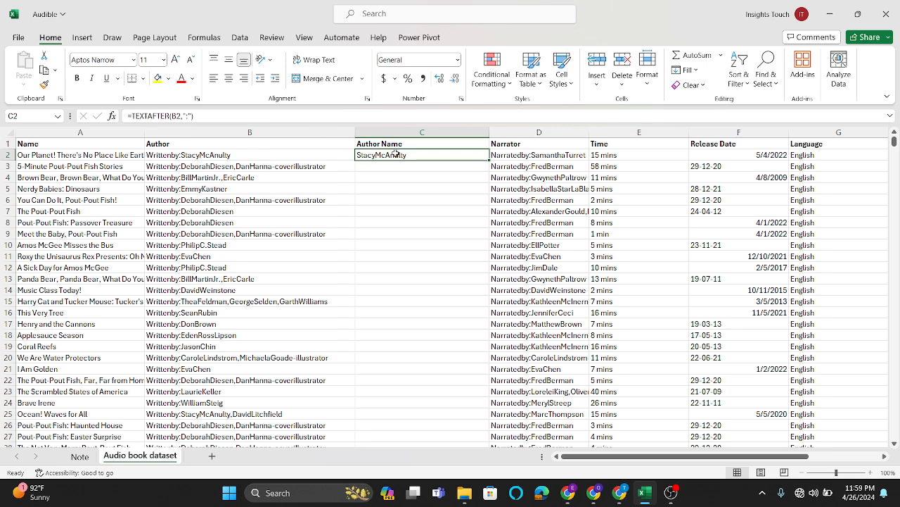
{"action": "double_click", "coordinate": [489, 161]}
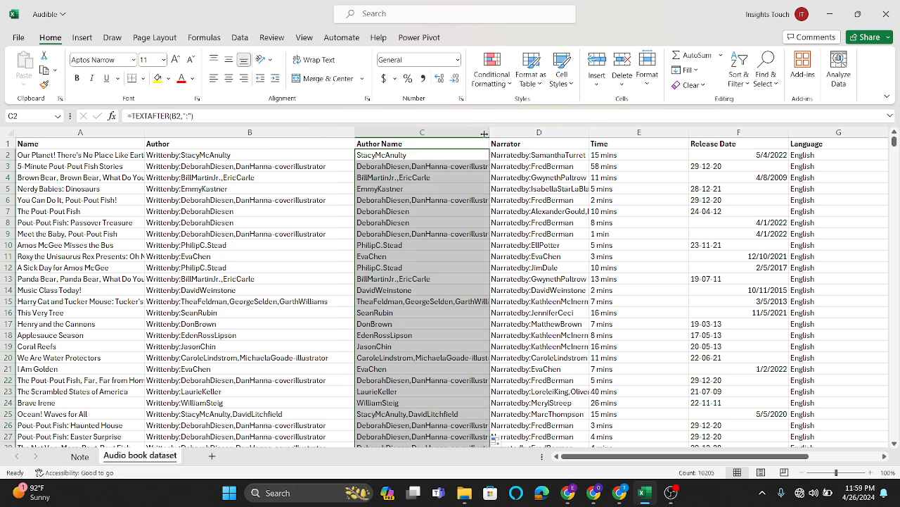
{"action": "left_click_drag", "start_coordinate": [490, 132], "coordinate": [523, 133]}
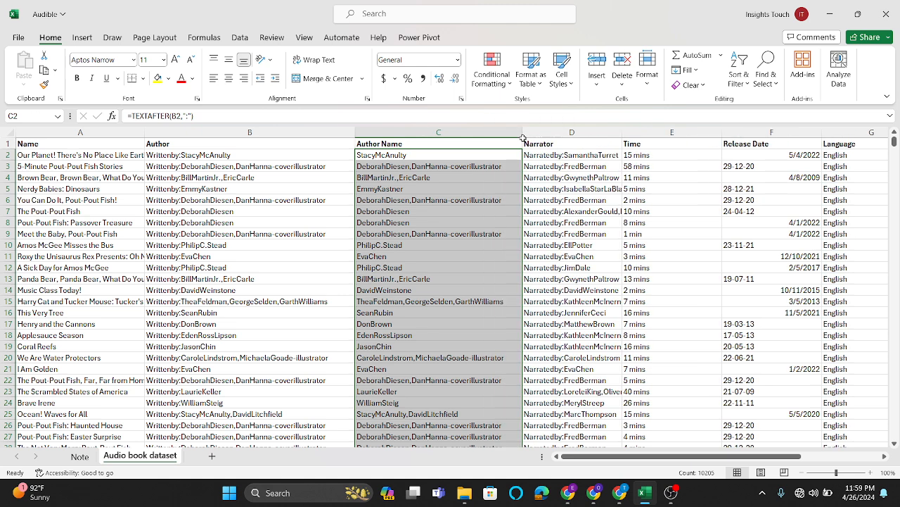
Copy the Author Name column and paste it as values over the original Author column B.
{"action": "left_click", "coordinate": [273, 132]}
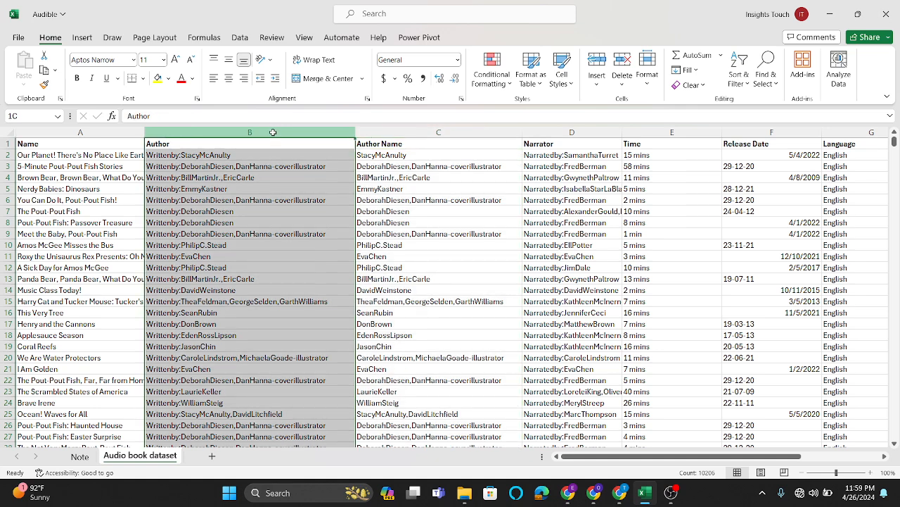
{"action": "left_click", "coordinate": [413, 131]}
{"action": "right_click", "coordinate": [413, 132]}
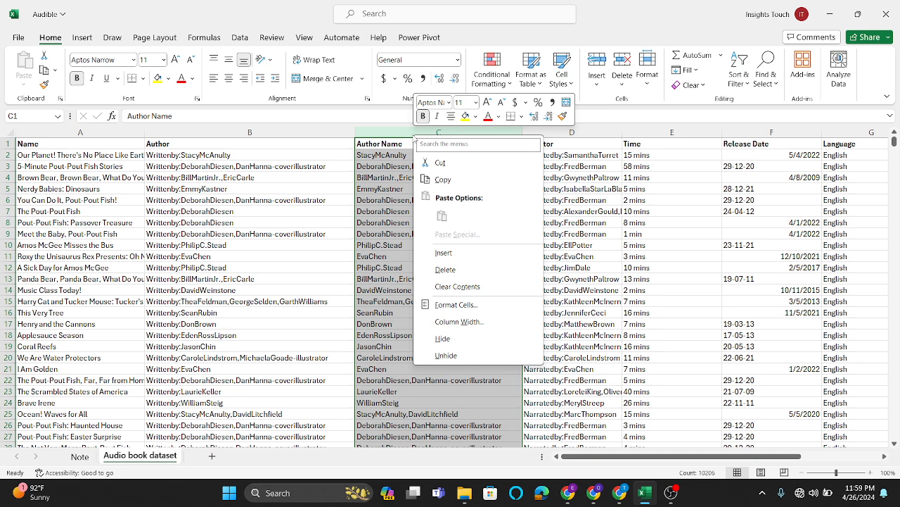
{"action": "left_click", "coordinate": [450, 181]}
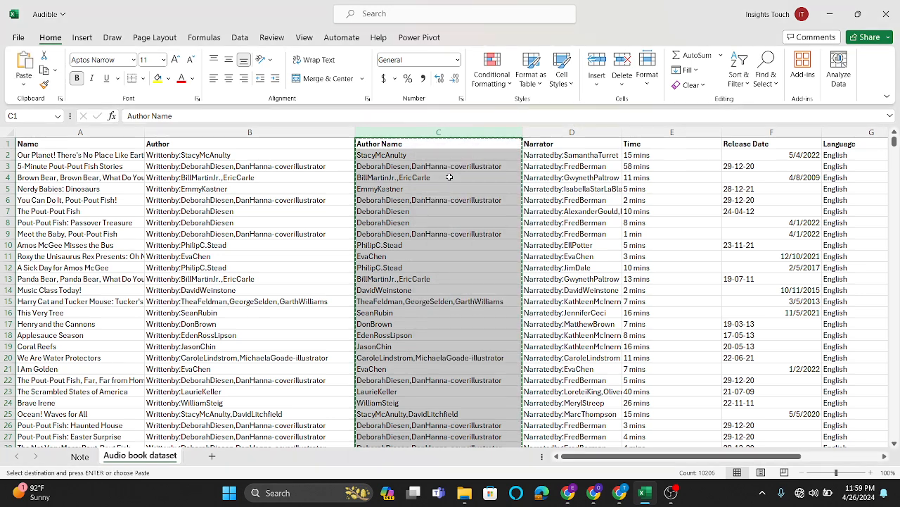
{"action": "left_click", "coordinate": [283, 132]}
{"action": "right_click", "coordinate": [285, 132]}
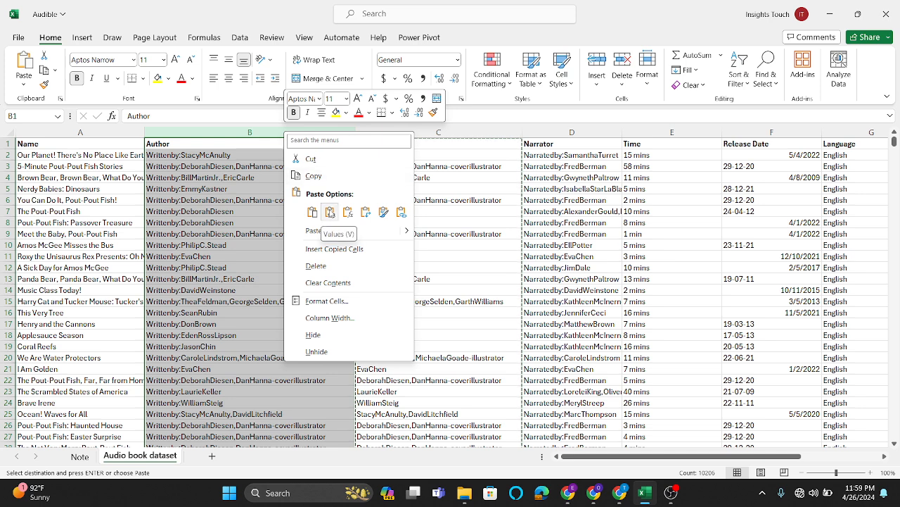
{"action": "left_click", "coordinate": [330, 211]}
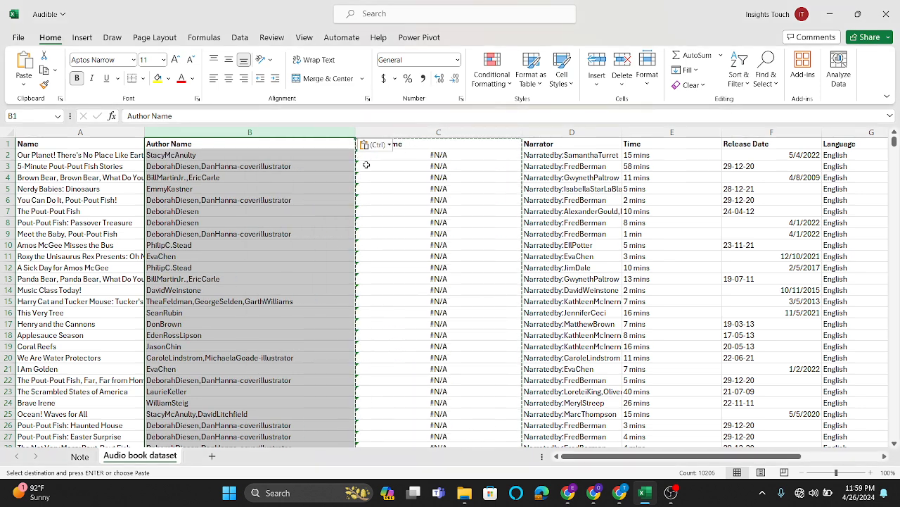
{"action": "key", "text": "Escape"}
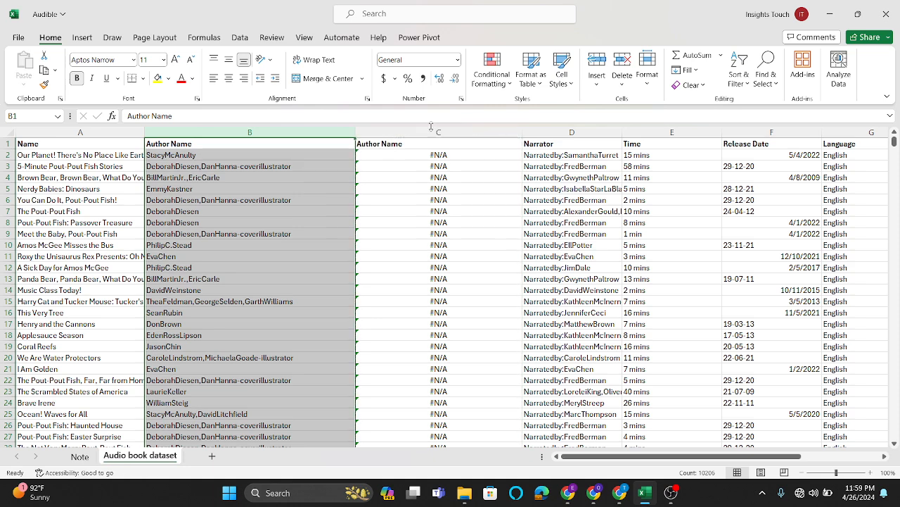
Delete the formula-based Author Name column C.
{"action": "left_click", "coordinate": [432, 132]}
{"action": "right_click", "coordinate": [431, 134]}
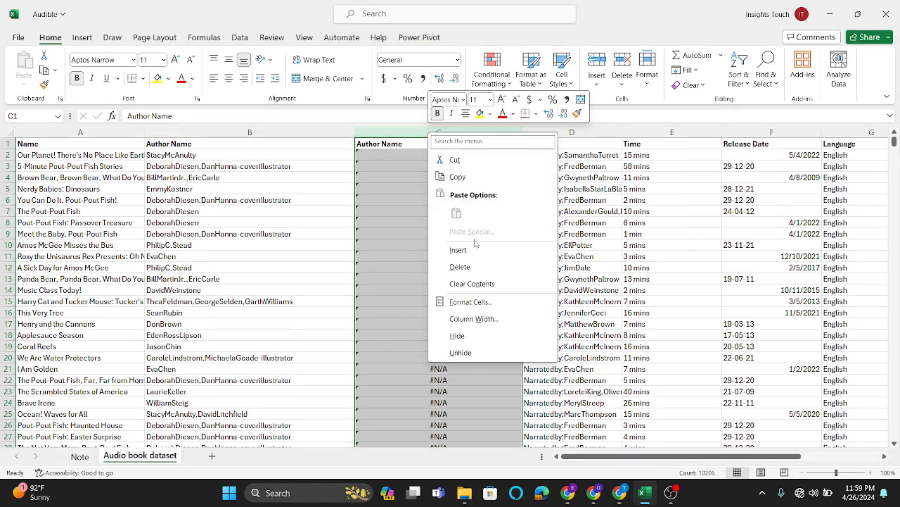
{"action": "left_click", "coordinate": [466, 266]}
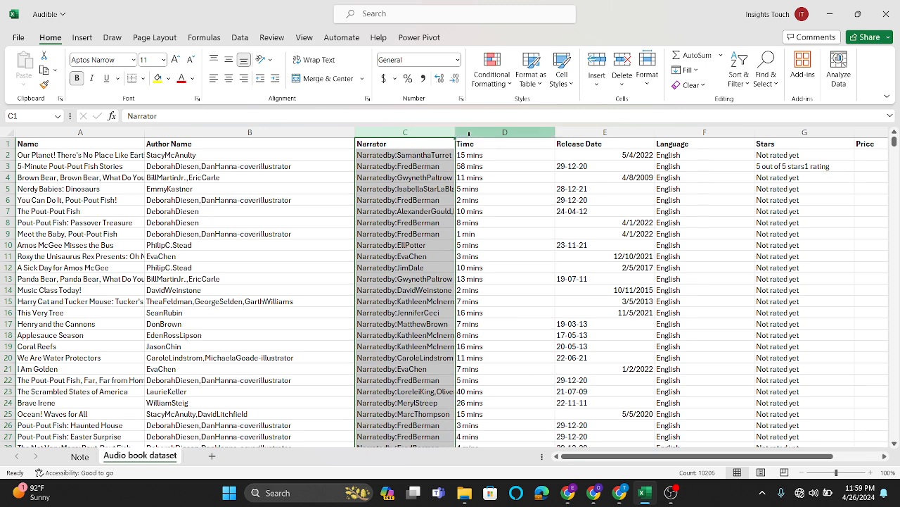
Insert an empty column before Time and widen the Narrator column to fit its long entries.
{"action": "left_click_drag", "start_coordinate": [456, 135], "coordinate": [486, 137]}
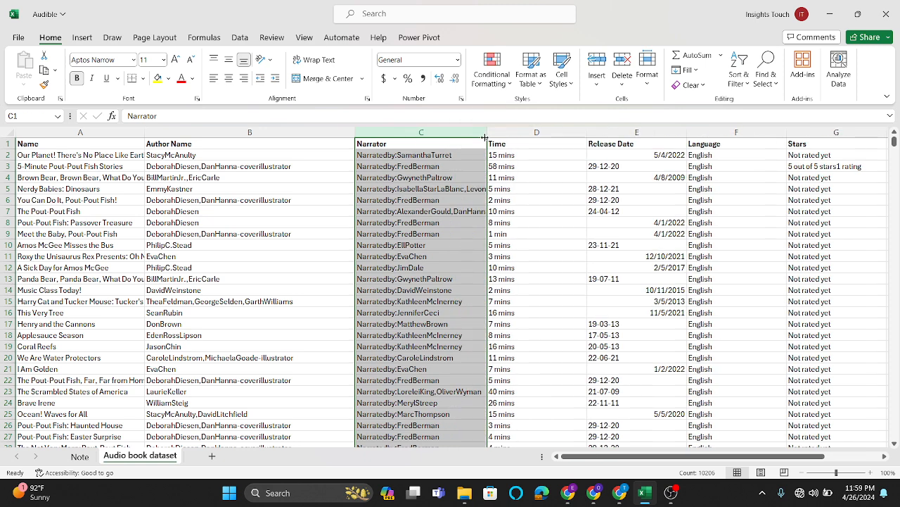
{"action": "left_click", "coordinate": [539, 132]}
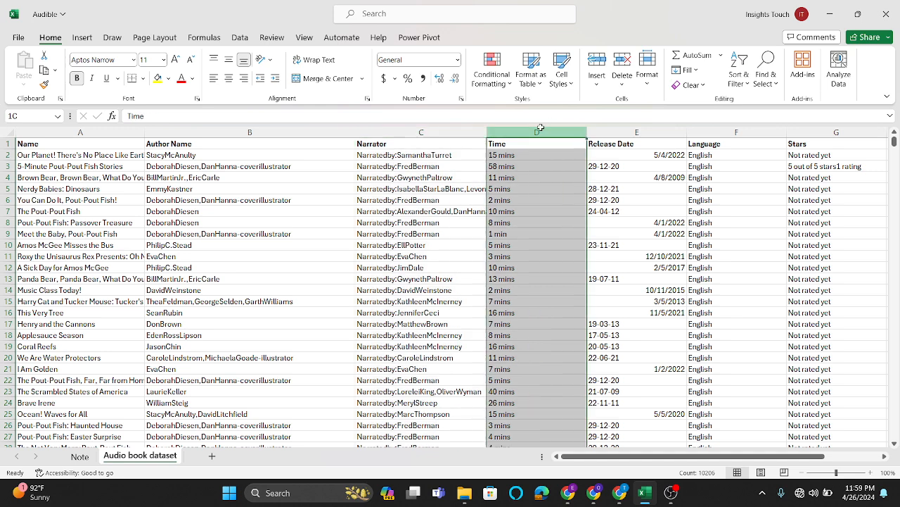
{"action": "right_click", "coordinate": [541, 131]}
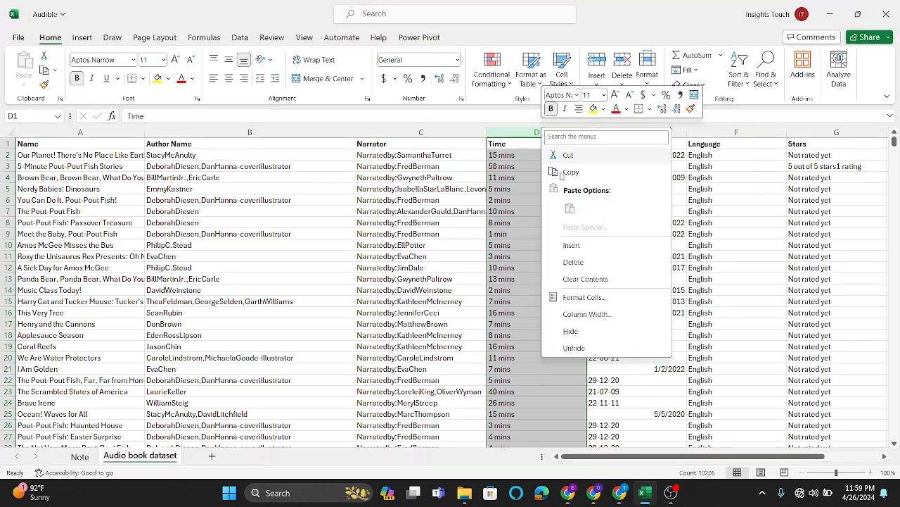
{"action": "left_click", "coordinate": [571, 245]}
{"action": "left_click_drag", "start_coordinate": [487, 132], "coordinate": [568, 144]}
Enter the header "Narrator Name" in cell D1 of the new column.
{"action": "scroll", "coordinate": [568, 143], "scroll_direction": "right", "scroll_amount": 3}
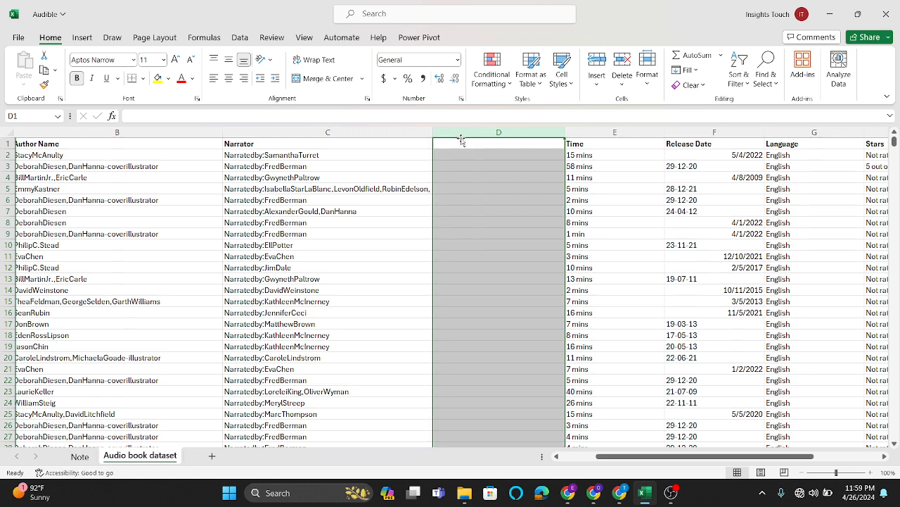
{"action": "left_click", "coordinate": [461, 143]}
{"action": "type", "text": "N"}
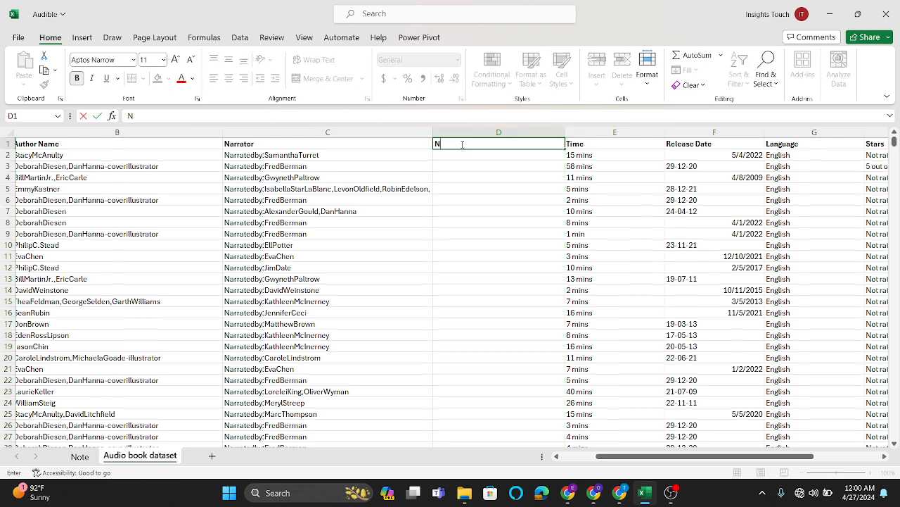
{"action": "type", "text": "arrator Name"}
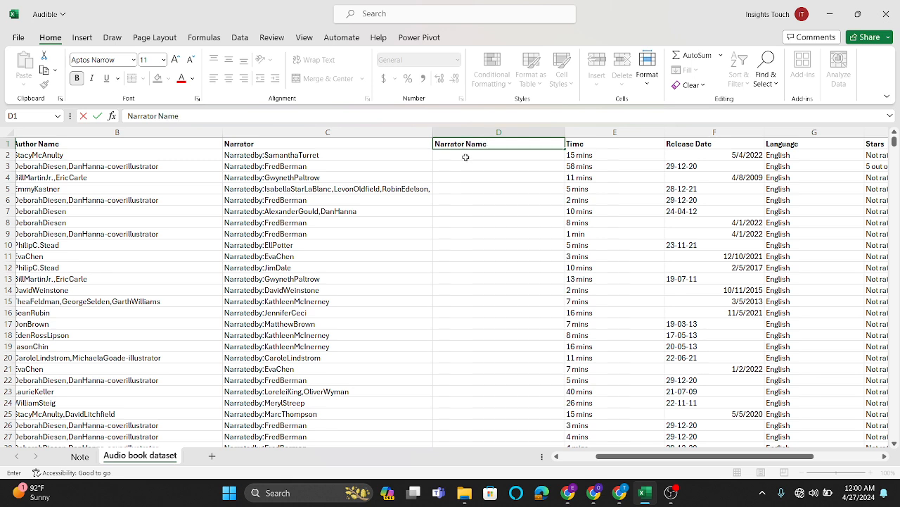
{"action": "key", "text": "Return"}
Enter the formula =TEXTAFTER(C2,":") in cell D2 and fill it down the whole Narrator Name column.
{"action": "type", "text": "="}
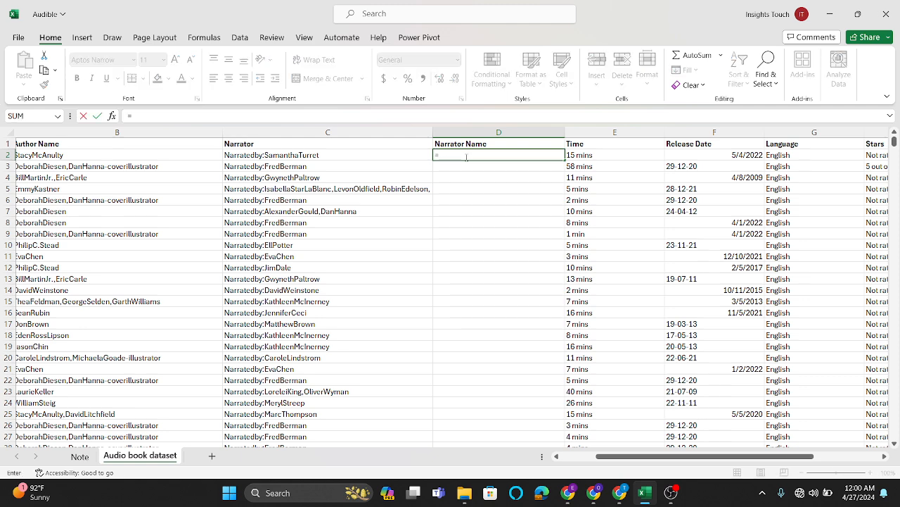
{"action": "type", "text": "text"}
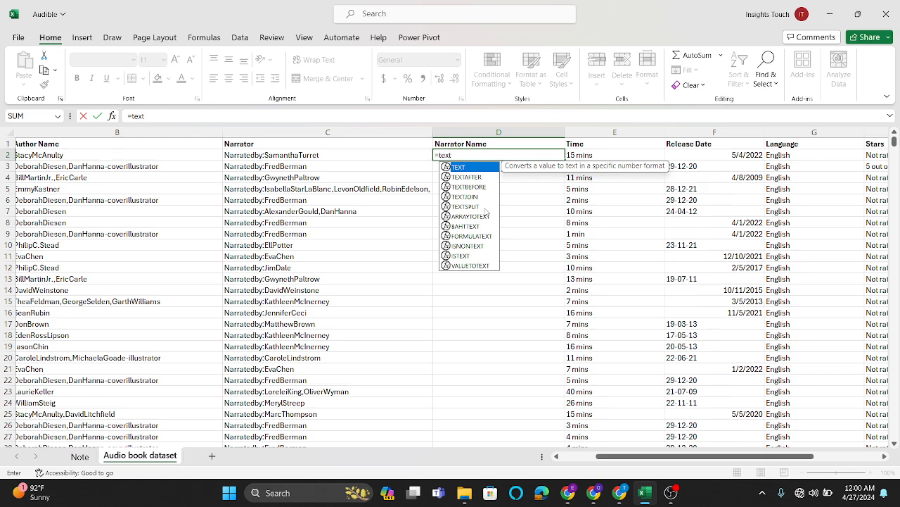
{"action": "double_click", "coordinate": [466, 177]}
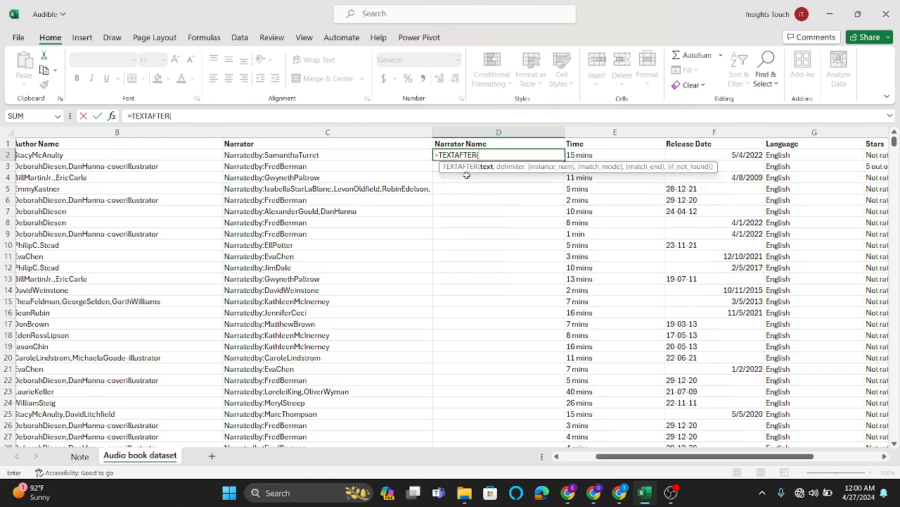
{"action": "left_click", "coordinate": [326, 153]}
{"action": "type", "text": ","}
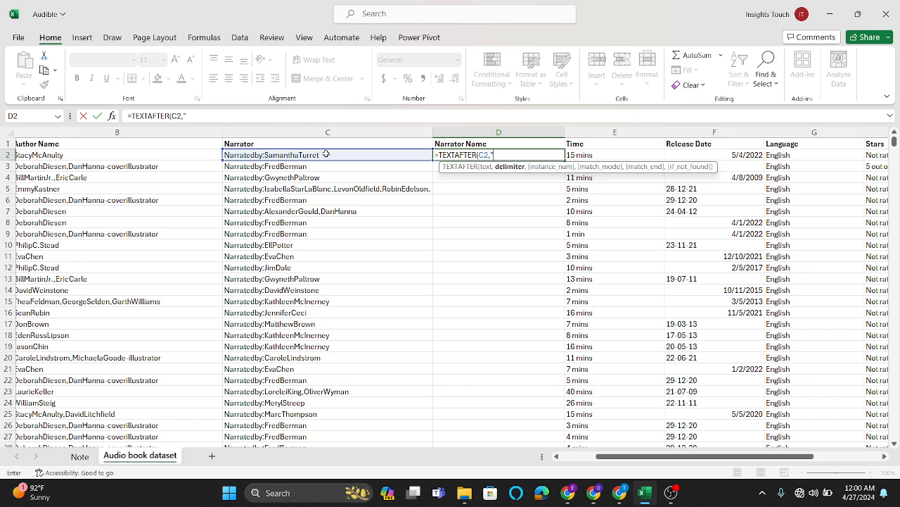
{"action": "type", "text": "\":\")"}
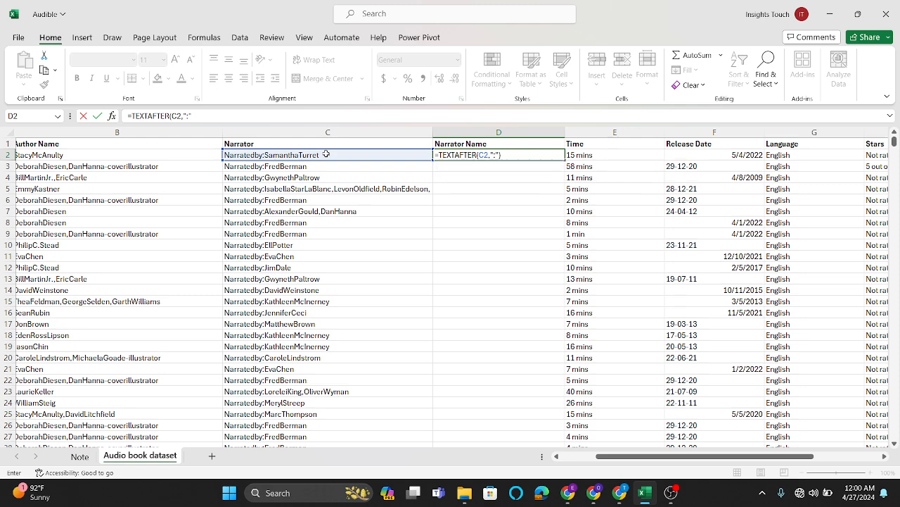
{"action": "key", "text": "ctrl+Return"}
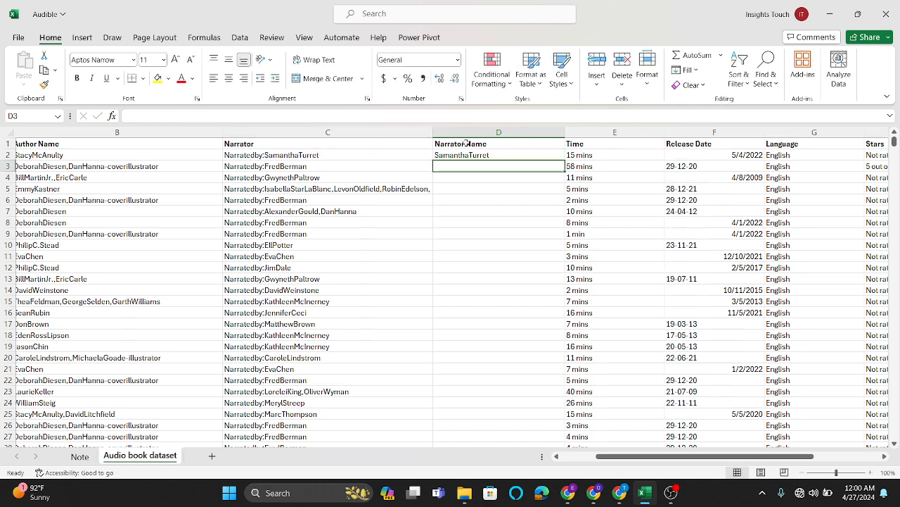
{"action": "double_click", "coordinate": [565, 161]}
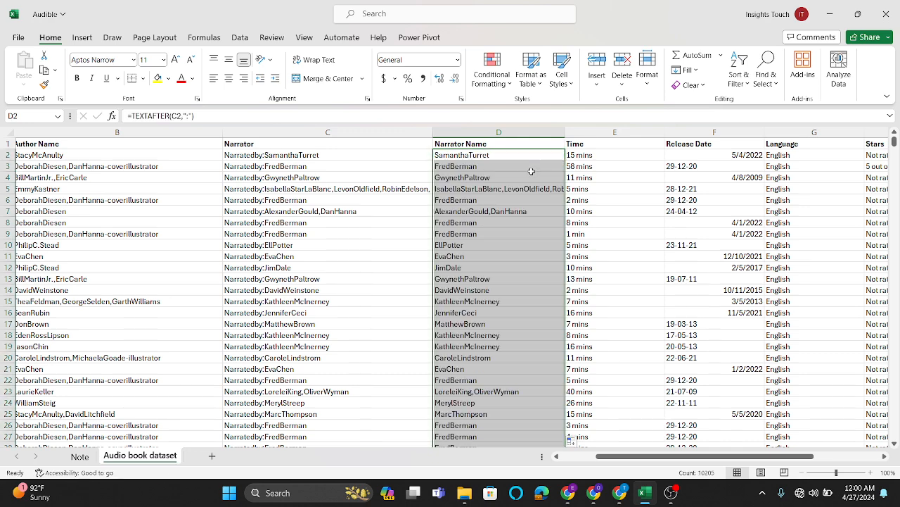
Copy the Narrator Name column and paste it as values over the original Narrator column C.
{"action": "left_click", "coordinate": [484, 132]}
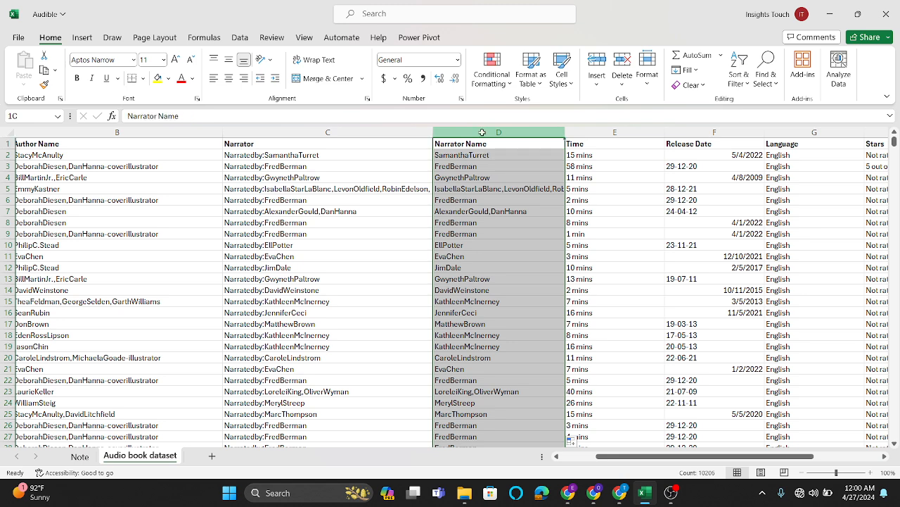
{"action": "right_click", "coordinate": [484, 133]}
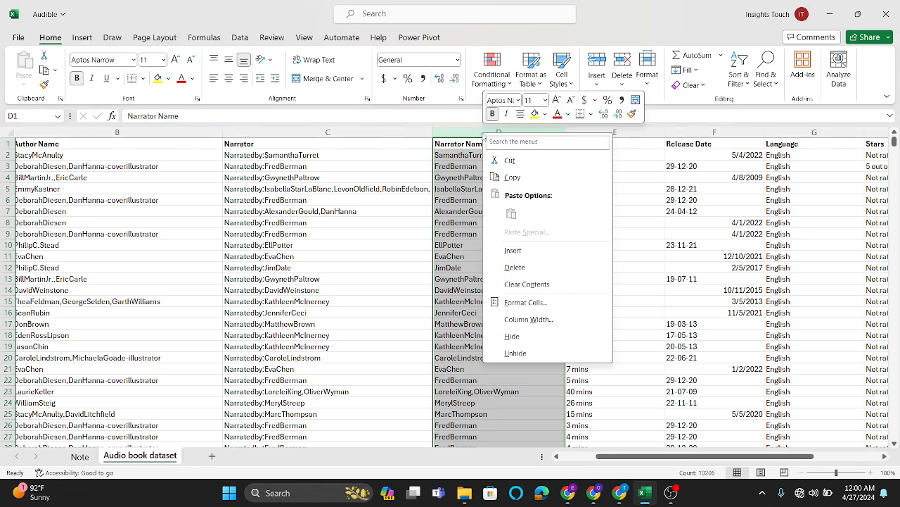
{"action": "left_click", "coordinate": [512, 177]}
{"action": "left_click", "coordinate": [360, 131]}
{"action": "right_click", "coordinate": [360, 130]}
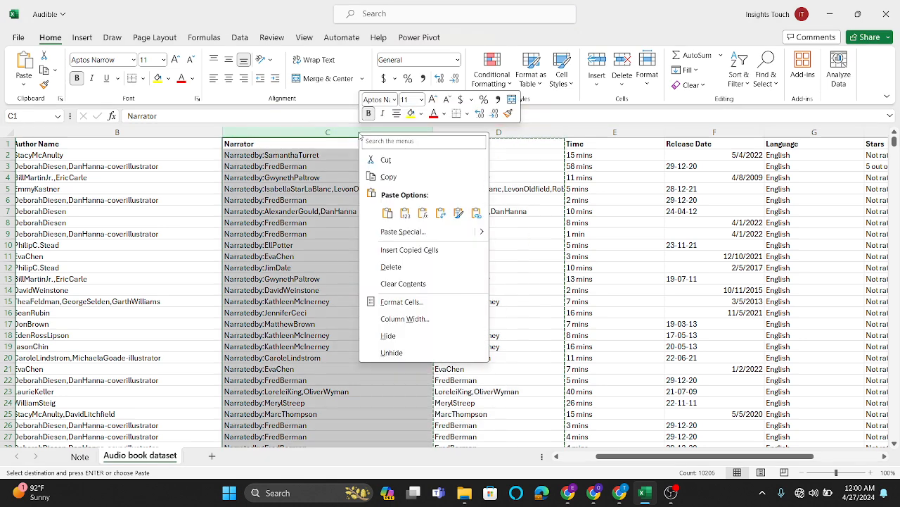
{"action": "left_click", "coordinate": [406, 213]}
Delete the helper Narrator Name column D and widen the Name column to fit longer titles.
{"action": "left_click", "coordinate": [496, 132]}
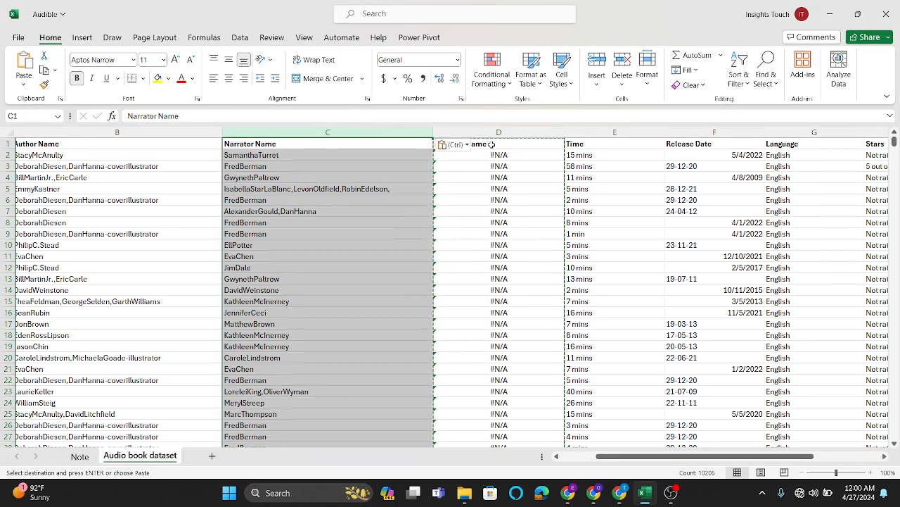
{"action": "right_click", "coordinate": [496, 132]}
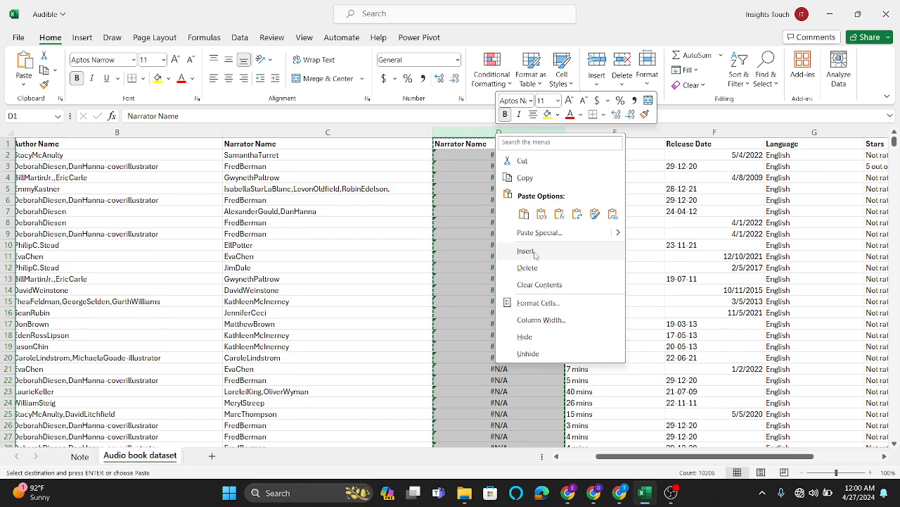
{"action": "left_click", "coordinate": [532, 266]}
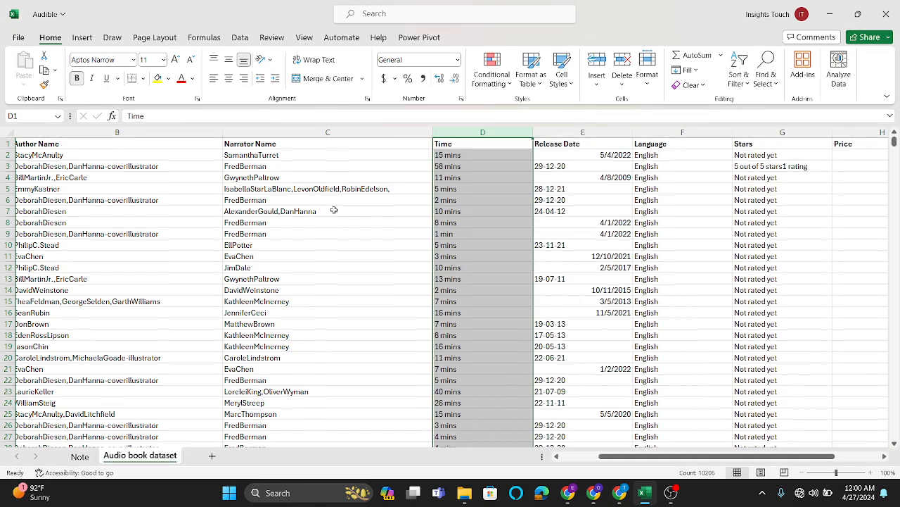
{"action": "scroll", "coordinate": [332, 209], "scroll_direction": "left", "scroll_amount": 3}
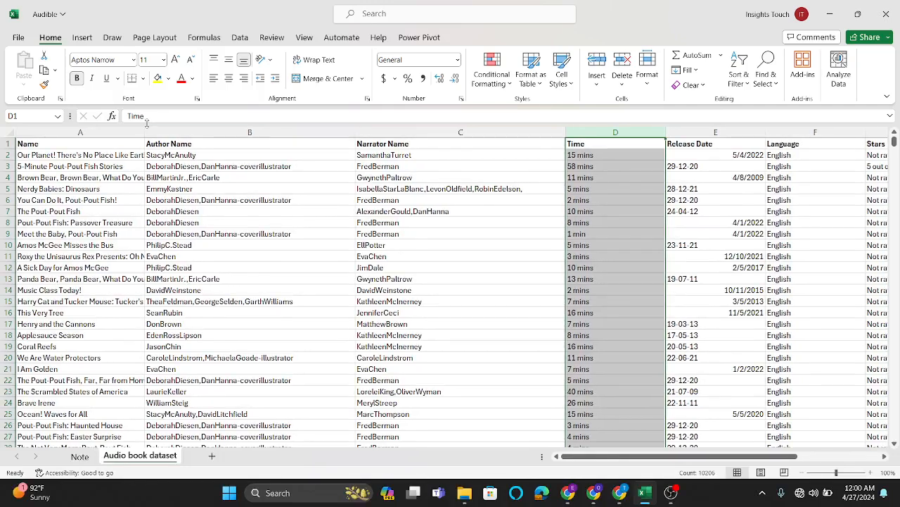
{"action": "left_click_drag", "start_coordinate": [145, 132], "coordinate": [168, 129]}
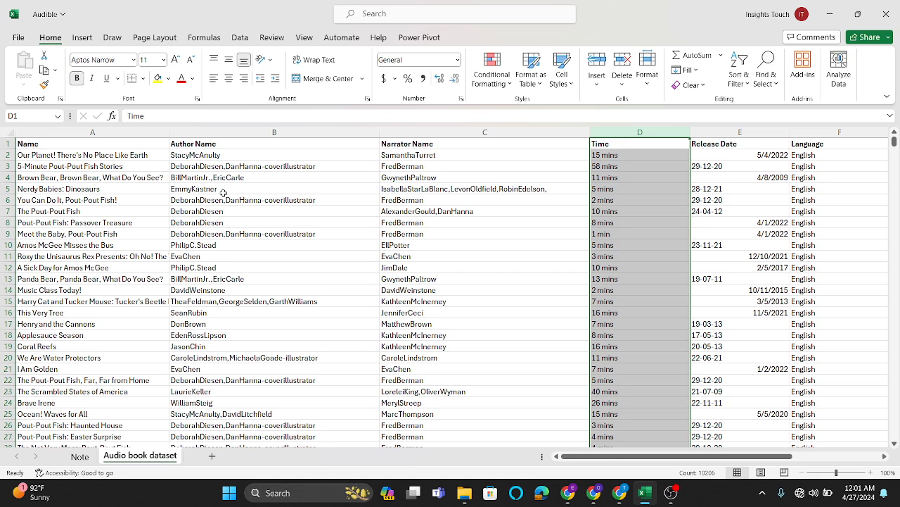
Insert an empty column before the Narrator Name column.
{"action": "left_click", "coordinate": [408, 132]}
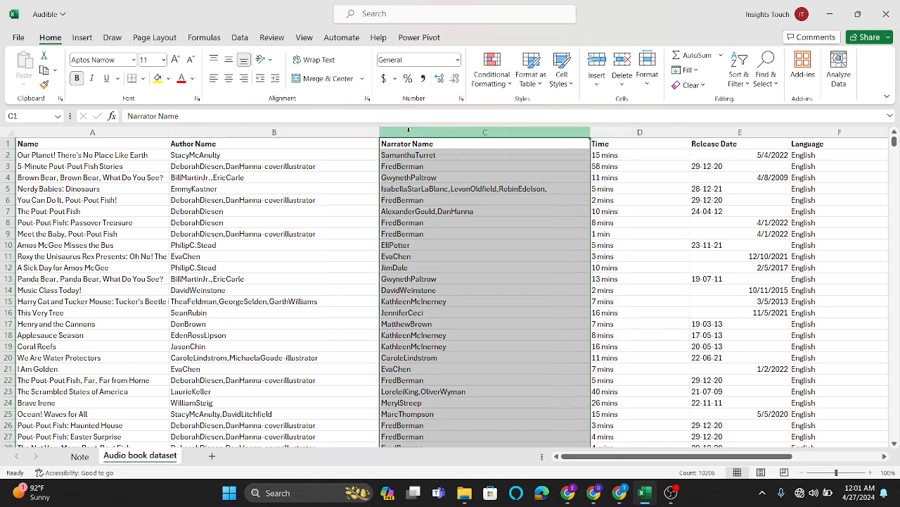
{"action": "right_click", "coordinate": [408, 131]}
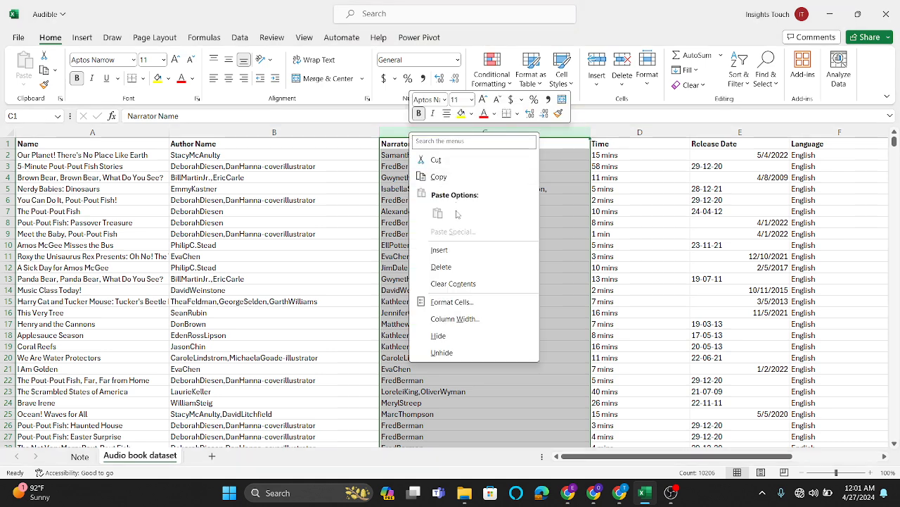
{"action": "left_click", "coordinate": [452, 257]}
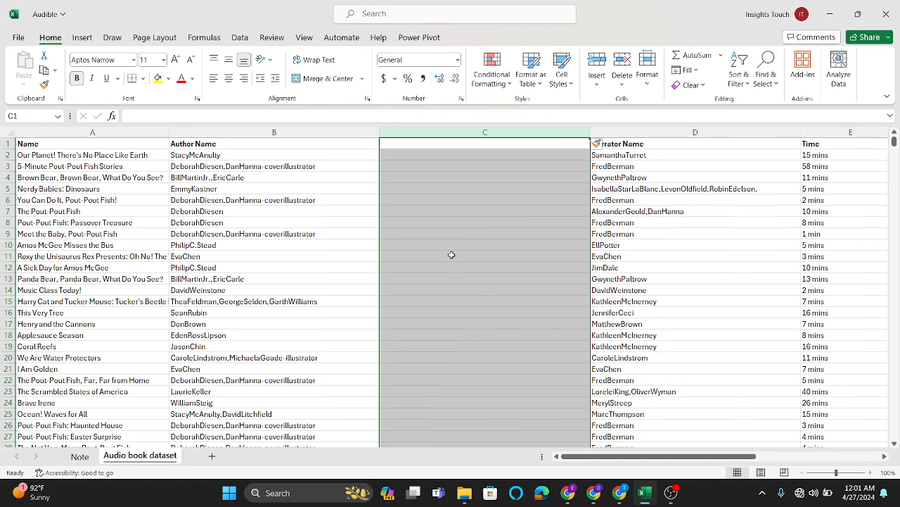
Enter the formula =TRIM(B2) in cell C2 and fill it down the whole column.
{"action": "left_click", "coordinate": [408, 155]}
{"action": "type", "text": "=tra"}
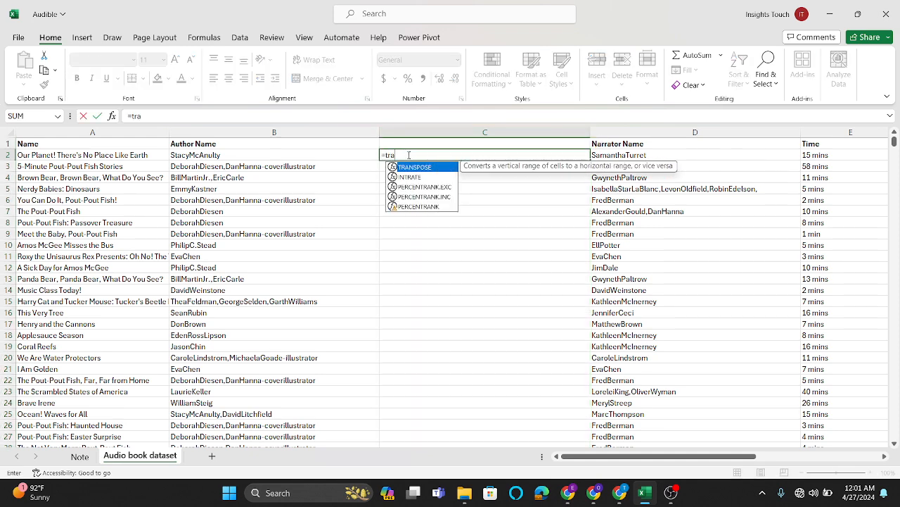
{"action": "key", "text": "BackSpace"}
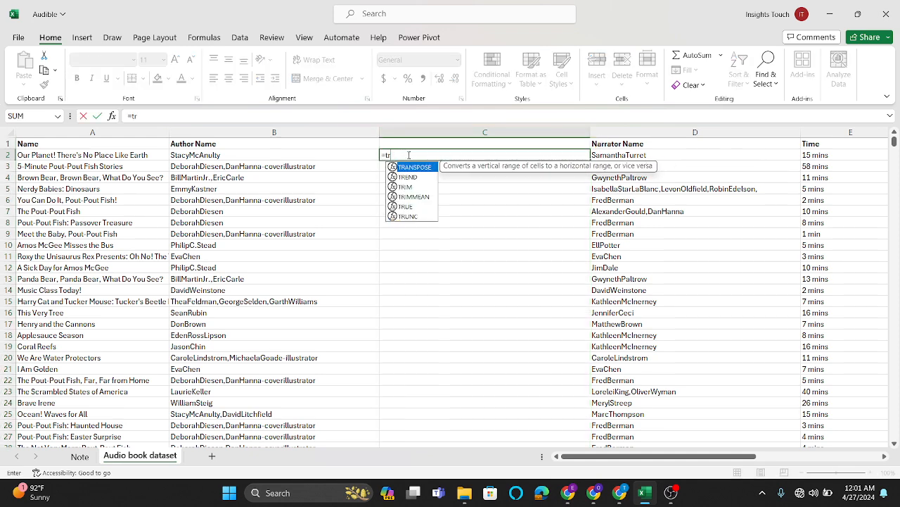
{"action": "type", "text": "i"}
{"action": "key", "text": "Tab"}
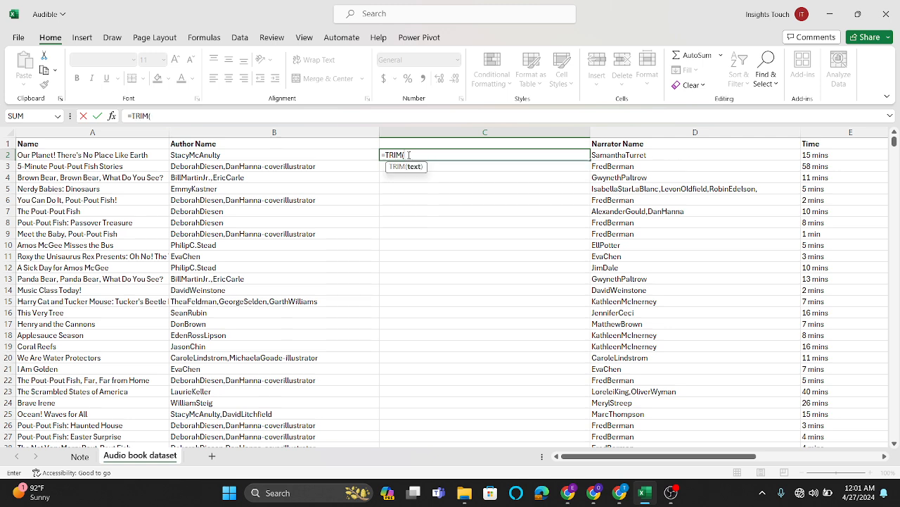
{"action": "left_click", "coordinate": [304, 152]}
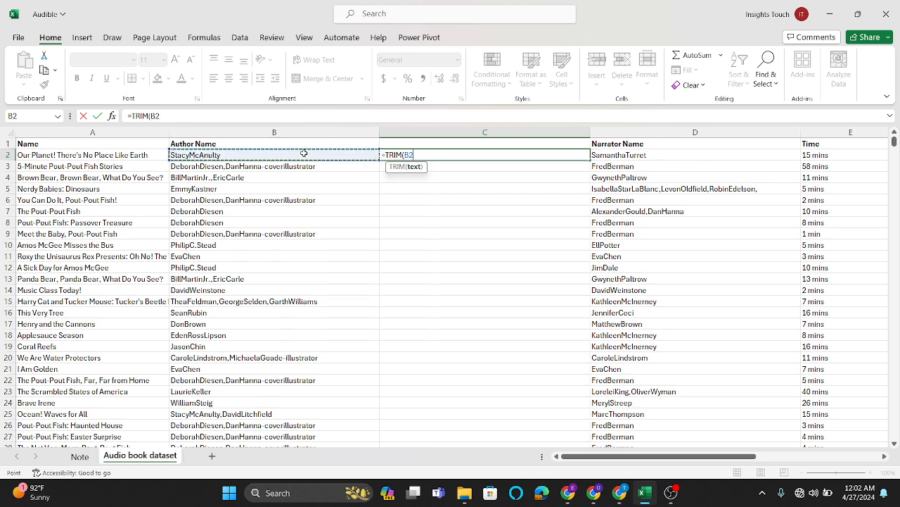
{"action": "type", "text": ")"}
{"action": "key", "text": "Return"}
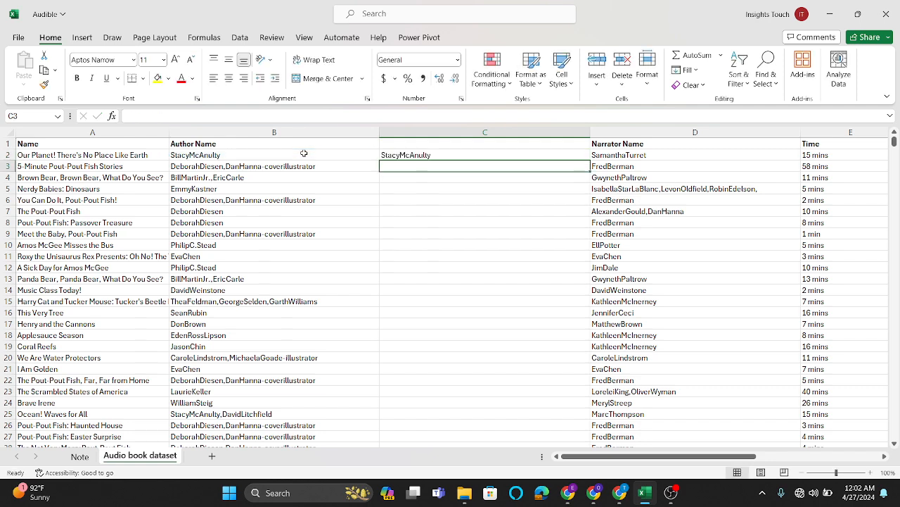
{"action": "left_click", "coordinate": [396, 155]}
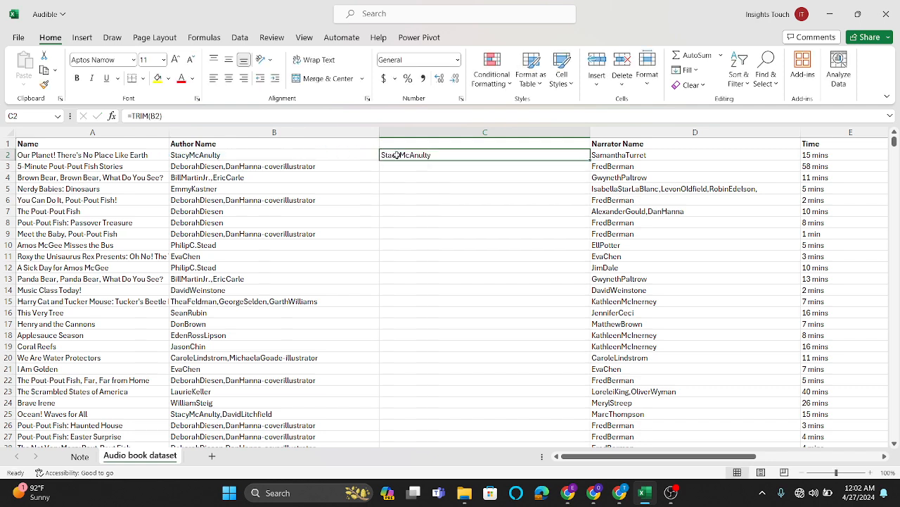
{"action": "double_click", "coordinate": [592, 161]}
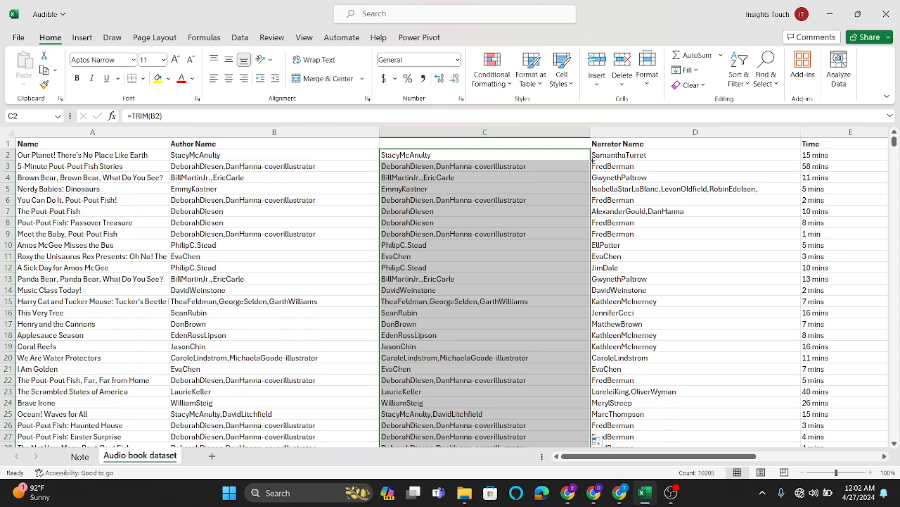
Copy the trimmed column C and paste it as values over the Author Name column B.
{"action": "left_click", "coordinate": [492, 131]}
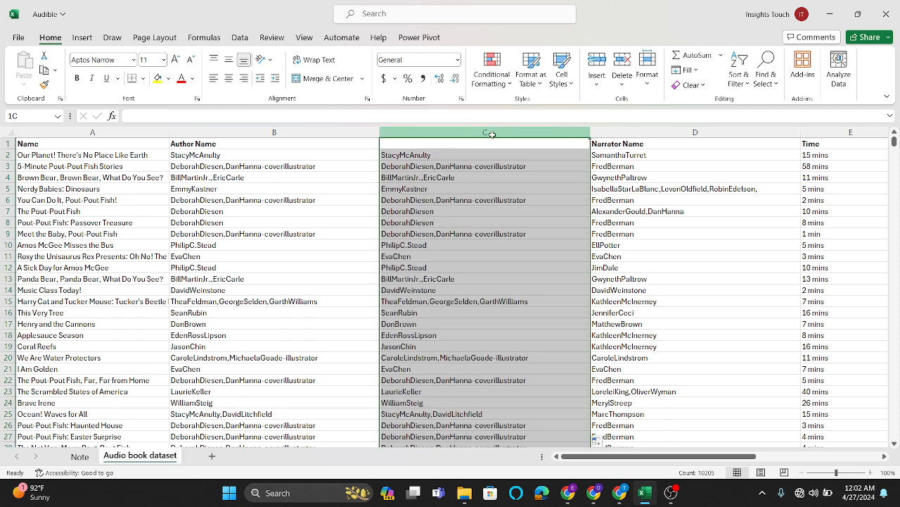
{"action": "right_click", "coordinate": [495, 135]}
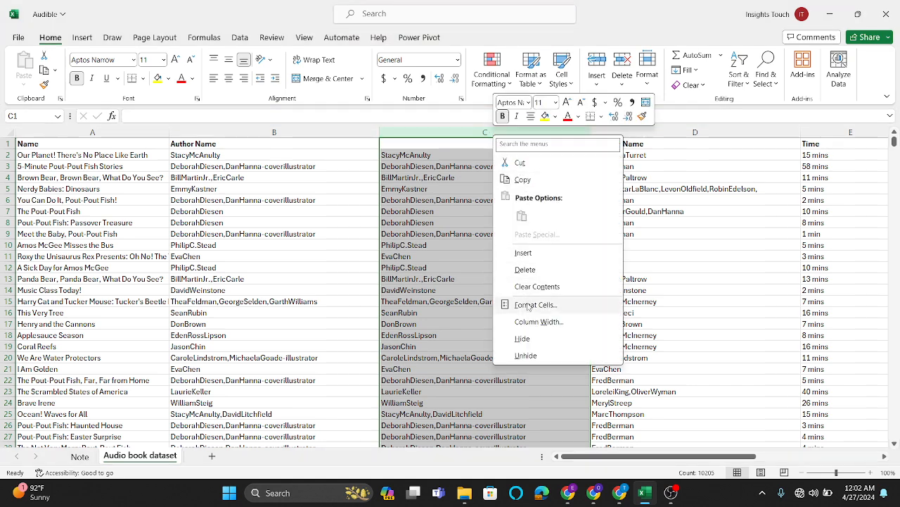
{"action": "left_click", "coordinate": [519, 180]}
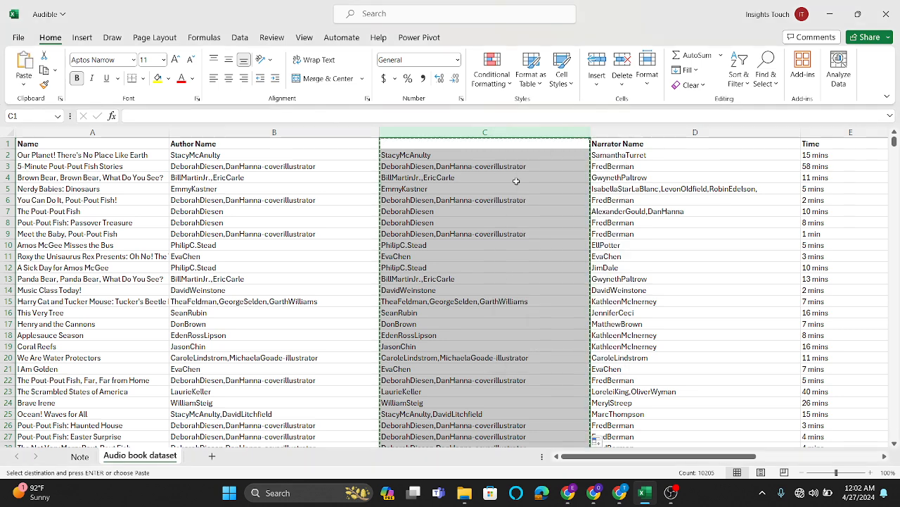
{"action": "left_click", "coordinate": [292, 132]}
{"action": "right_click", "coordinate": [295, 136]}
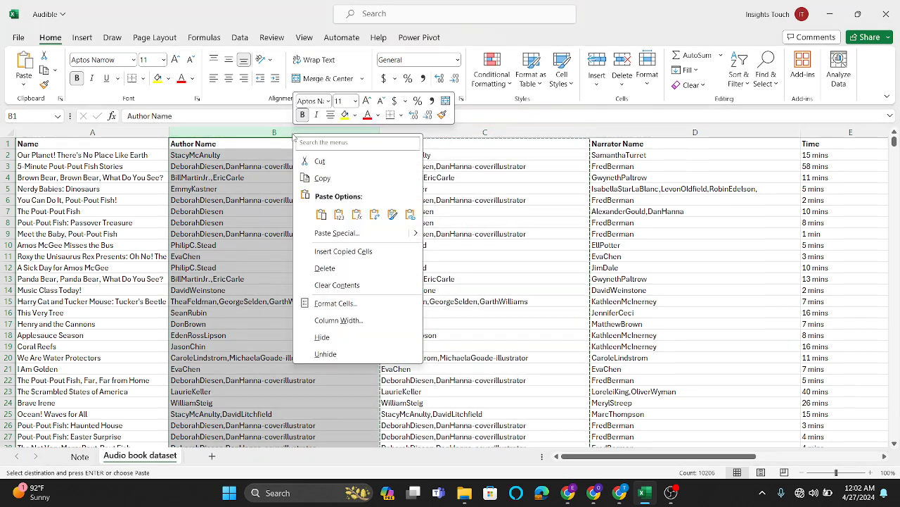
{"action": "left_click", "coordinate": [338, 214]}
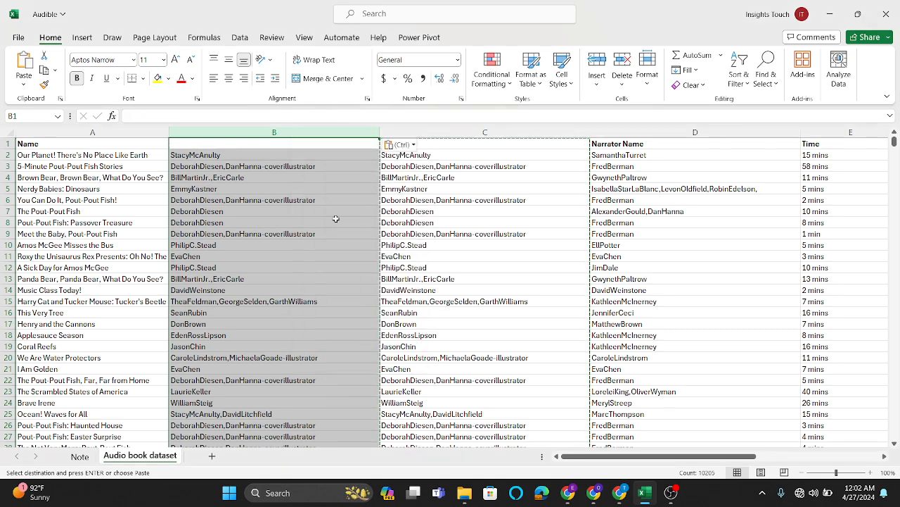
Enter the header "Author Name" in cell B1.
{"action": "left_click", "coordinate": [284, 145]}
{"action": "type", "text": "Autho"}
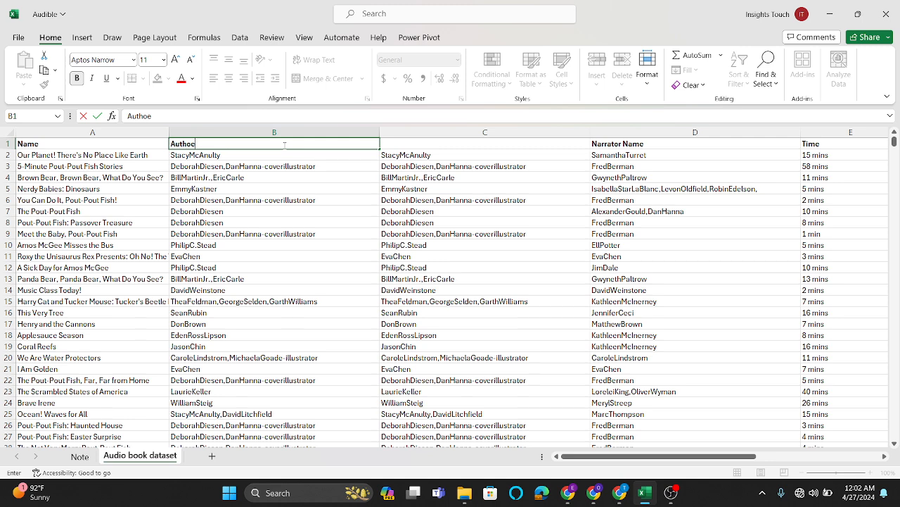
{"action": "type", "text": "r Name"}
Delete the TRIM helper column C and insert a new empty column before Narrator Name.
{"action": "left_click", "coordinate": [412, 126]}
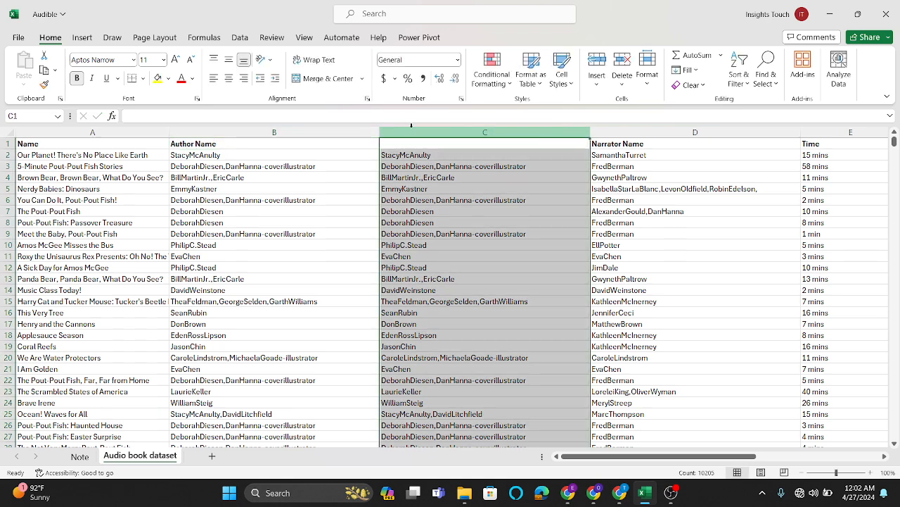
{"action": "right_click", "coordinate": [413, 128]}
{"action": "left_click", "coordinate": [445, 262]}
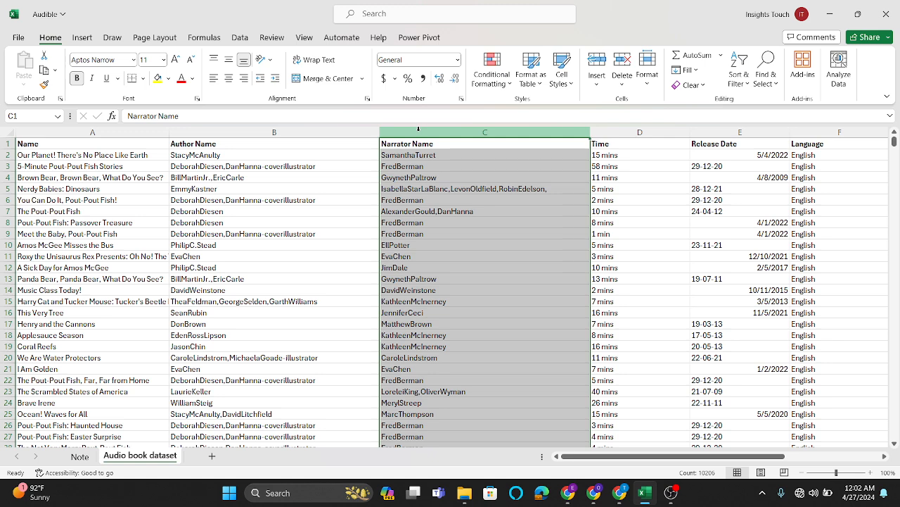
{"action": "right_click", "coordinate": [417, 128]}
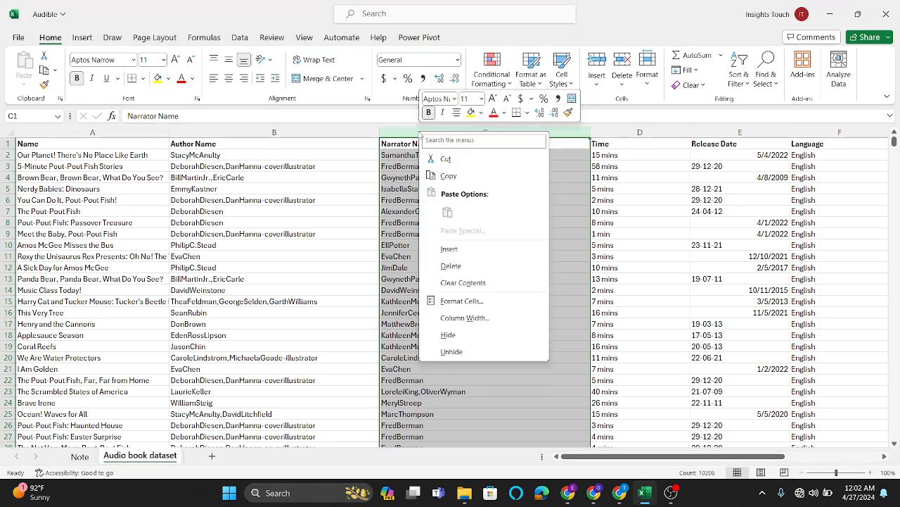
{"action": "left_click", "coordinate": [454, 249]}
Enter the formula =LOWER(B2) in cell C2 and fill it down the whole column.
{"action": "left_click", "coordinate": [408, 153]}
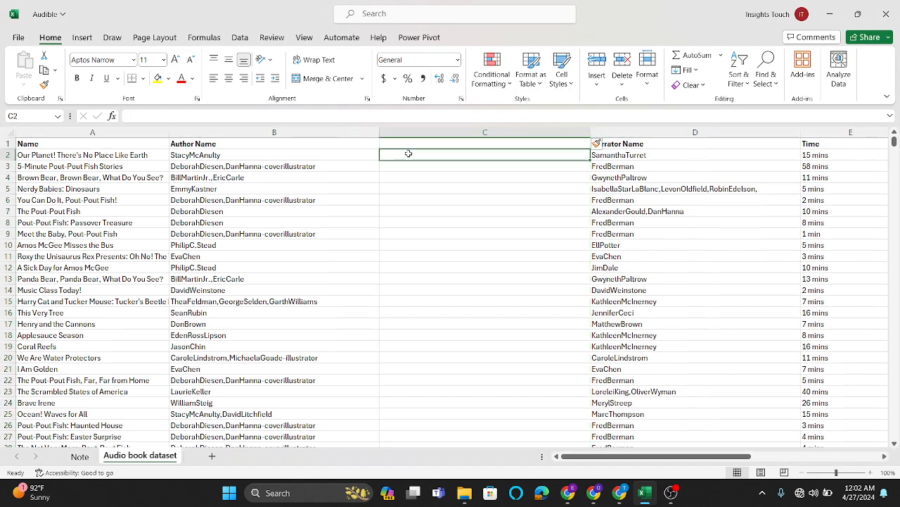
{"action": "type", "text": "=lower"}
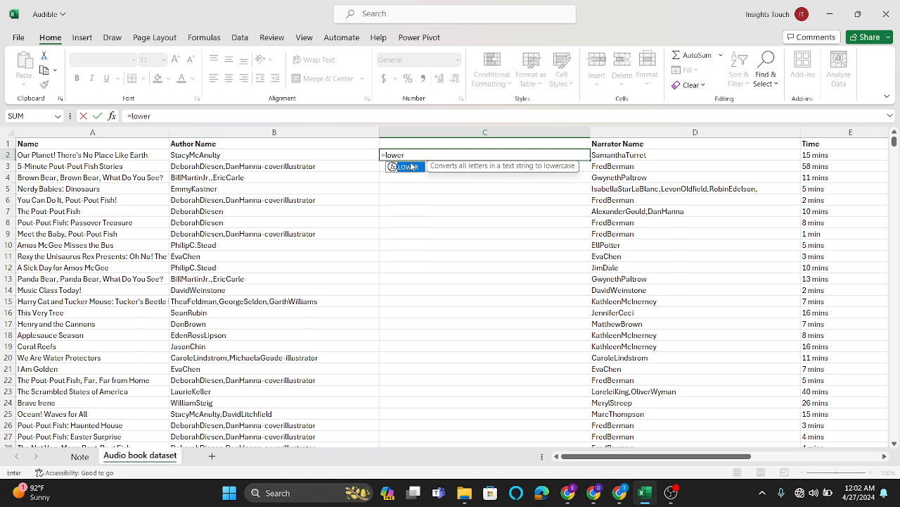
{"action": "double_click", "coordinate": [409, 167]}
{"action": "left_click", "coordinate": [282, 156]}
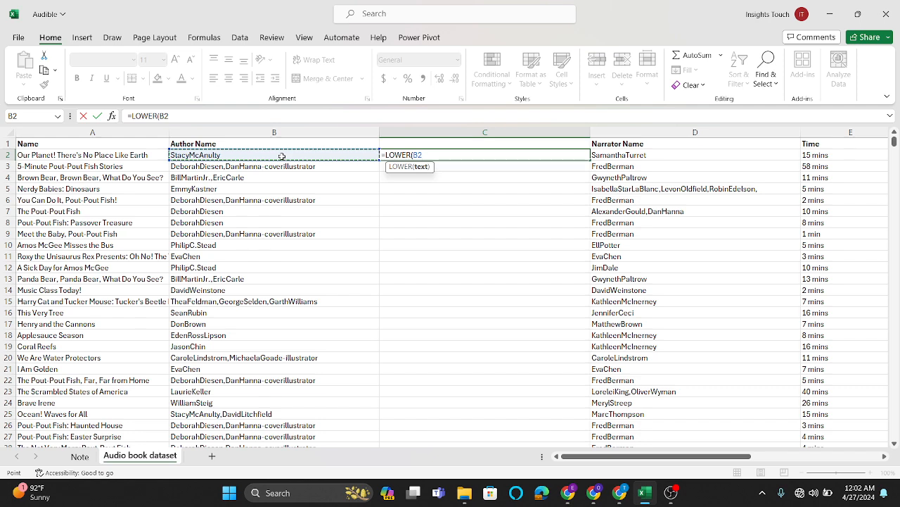
{"action": "type", "text": ")"}
{"action": "key", "text": "Return"}
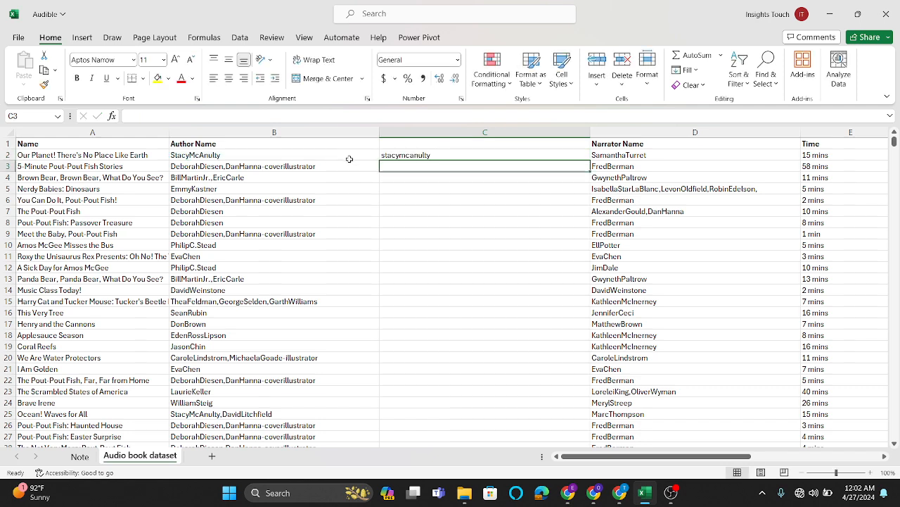
{"action": "left_click", "coordinate": [394, 156]}
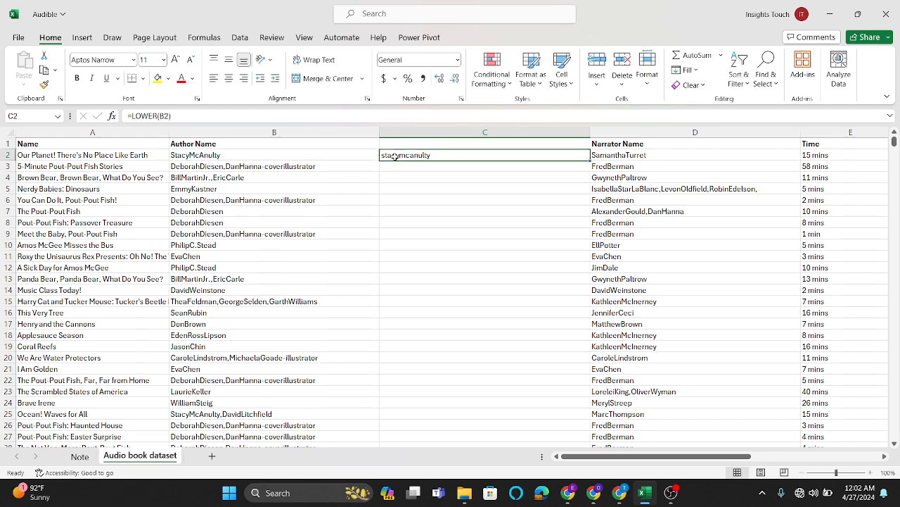
{"action": "double_click", "coordinate": [591, 161]}
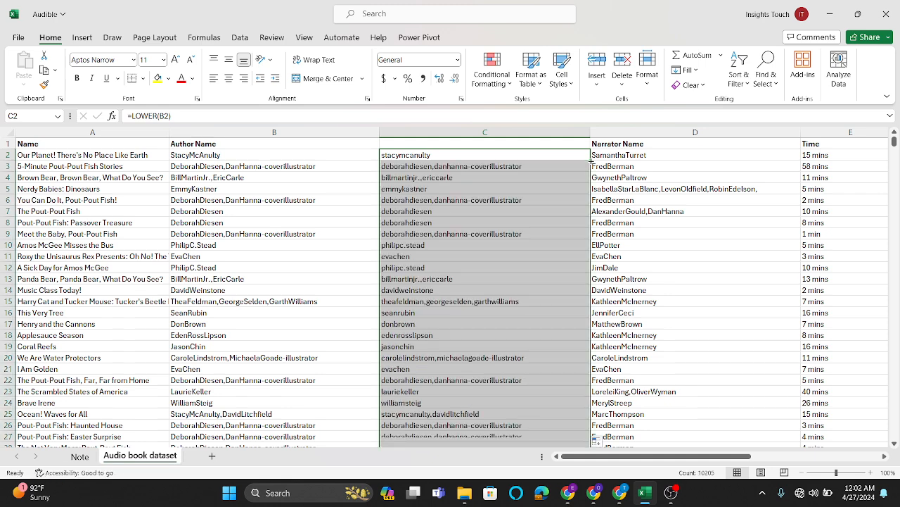
Enter the header "Author Name" in cell C1 above the lowercase names.
{"action": "left_click", "coordinate": [454, 142]}
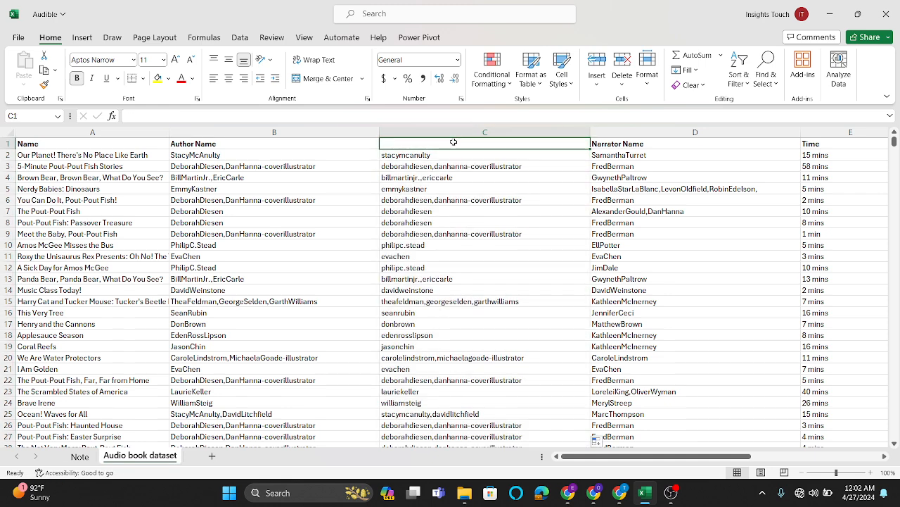
{"action": "type", "text": "Autho"}
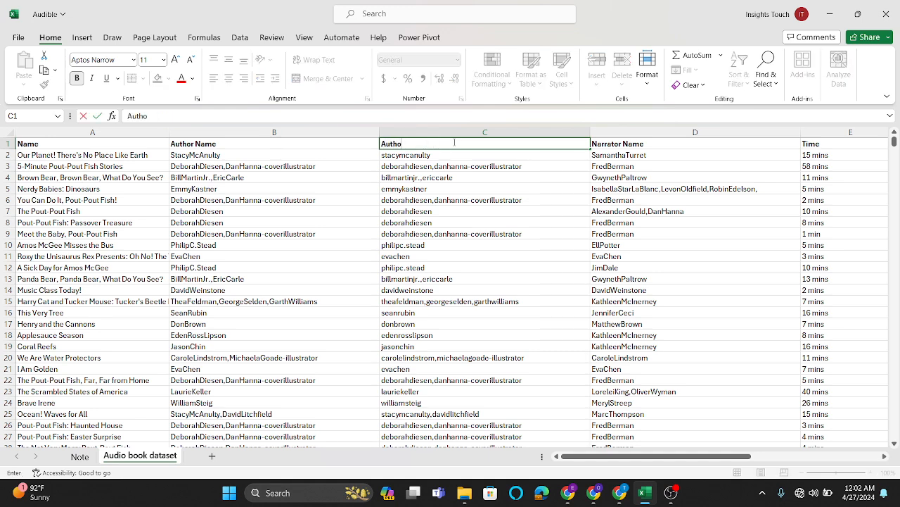
{"action": "type", "text": "ME"}
{"action": "key", "text": "BackSpace"}
{"action": "key", "text": "BackSpace"}
{"action": "key", "text": "BackSpace"}
{"action": "type", "text": "A"}
{"action": "type", "text": "ame"}
{"action": "left_click", "coordinate": [473, 198]}
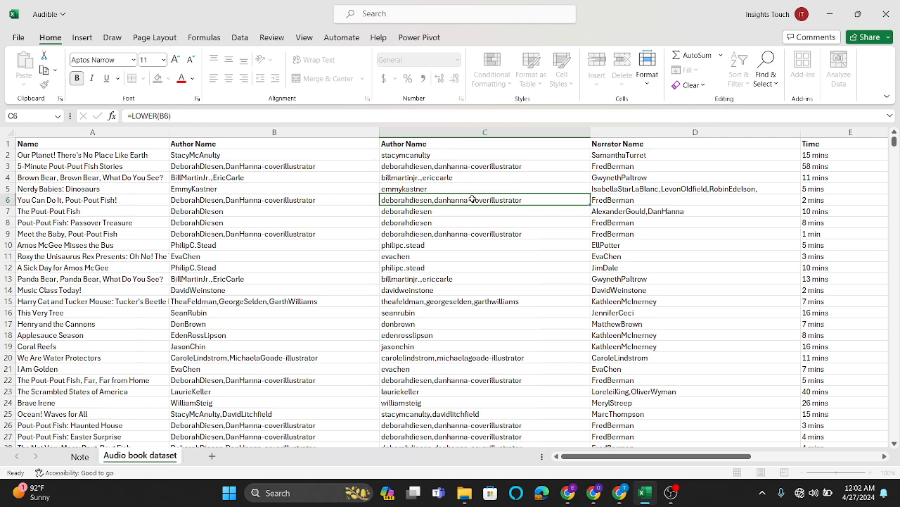
Copy the lowercase names in column C and paste them as values over Author Name column B.
{"action": "left_click", "coordinate": [470, 131]}
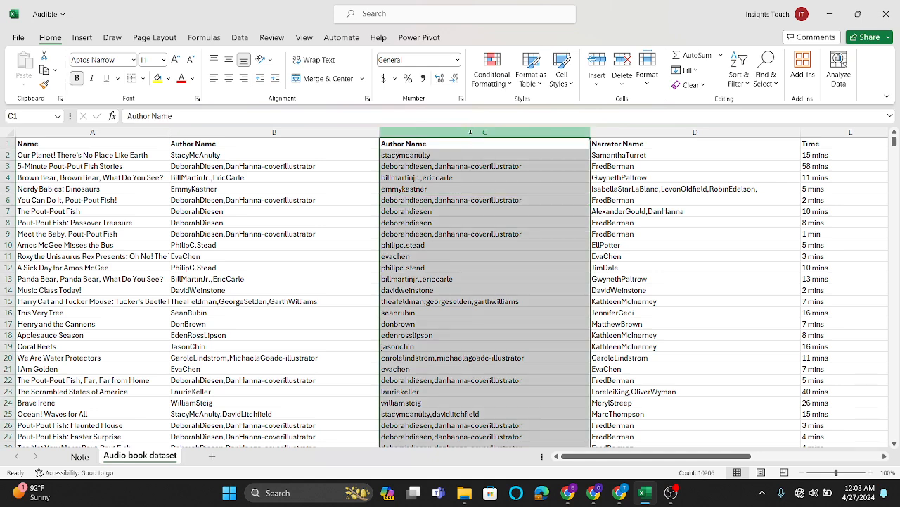
{"action": "right_click", "coordinate": [471, 131]}
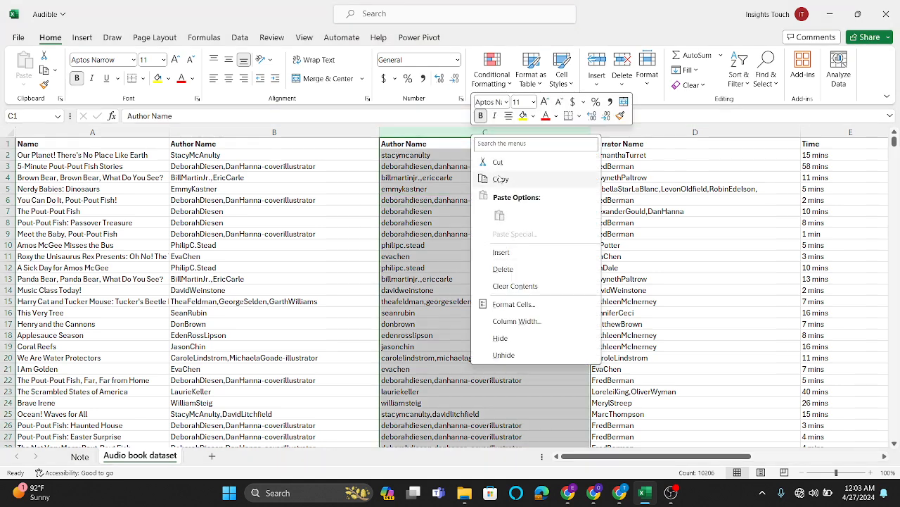
{"action": "left_click", "coordinate": [501, 179]}
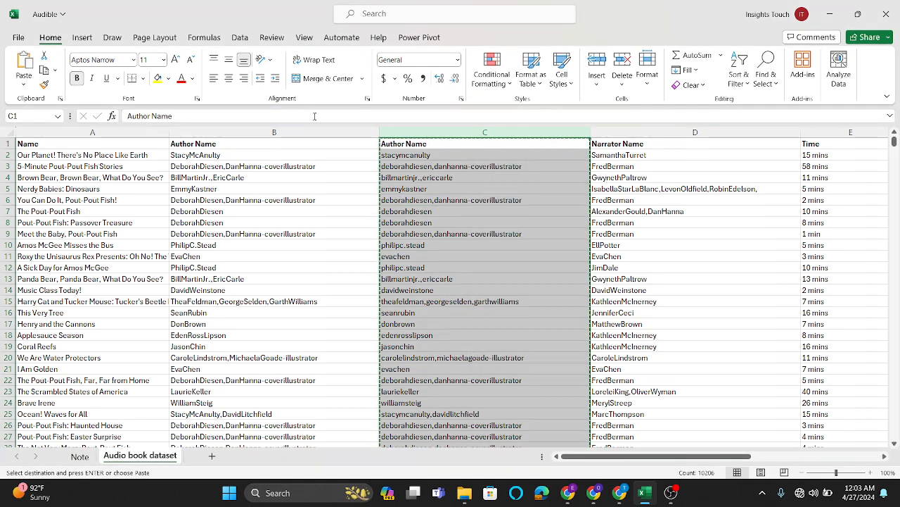
{"action": "left_click", "coordinate": [275, 132]}
{"action": "right_click", "coordinate": [276, 132]}
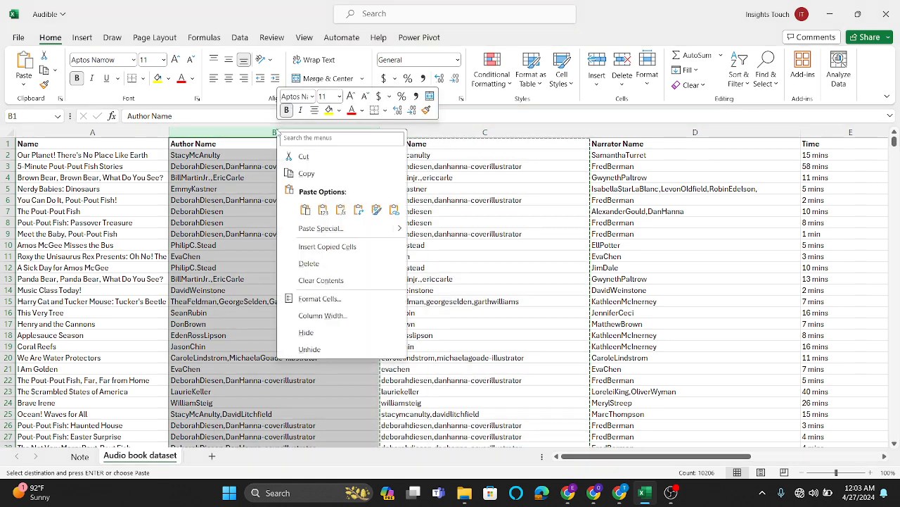
{"action": "left_click", "coordinate": [324, 211]}
Clear the copy selection and delete the duplicate Author Name helper column C.
{"action": "left_click", "coordinate": [440, 132]}
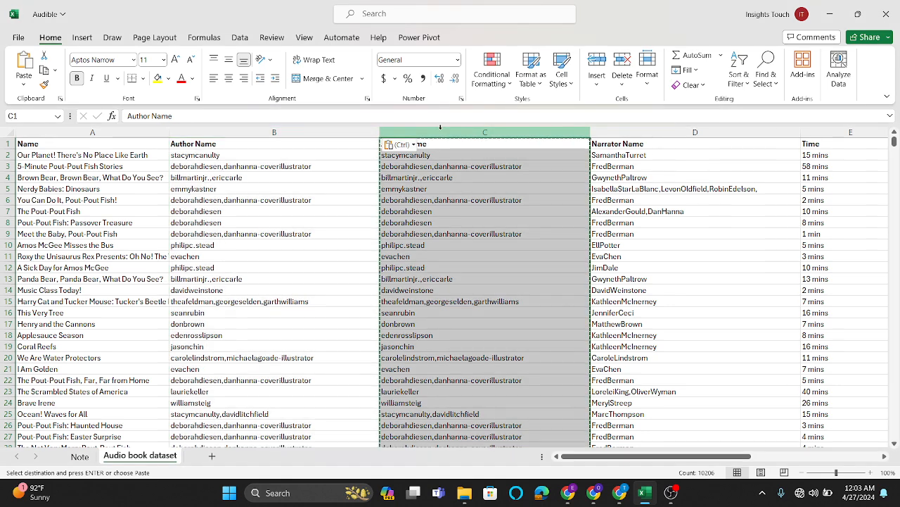
{"action": "key", "text": "Escape"}
{"action": "right_click", "coordinate": [440, 128]}
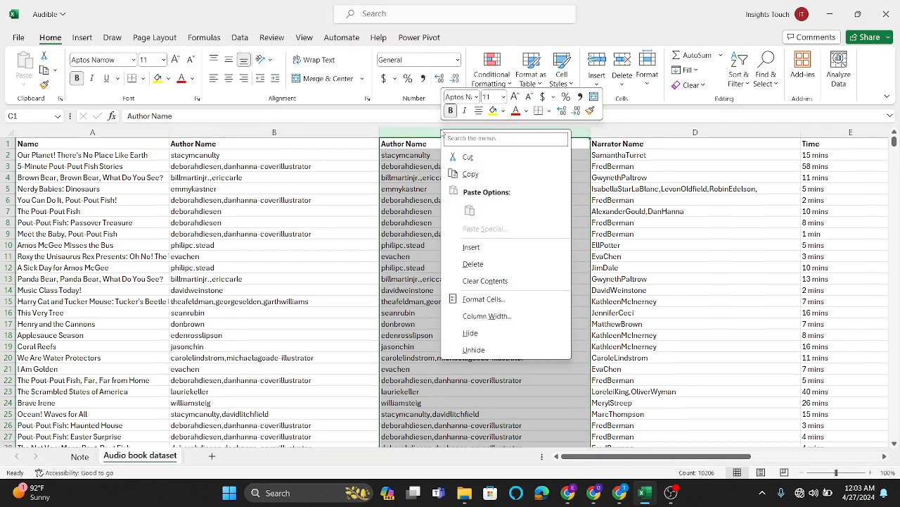
{"action": "left_click", "coordinate": [473, 264]}
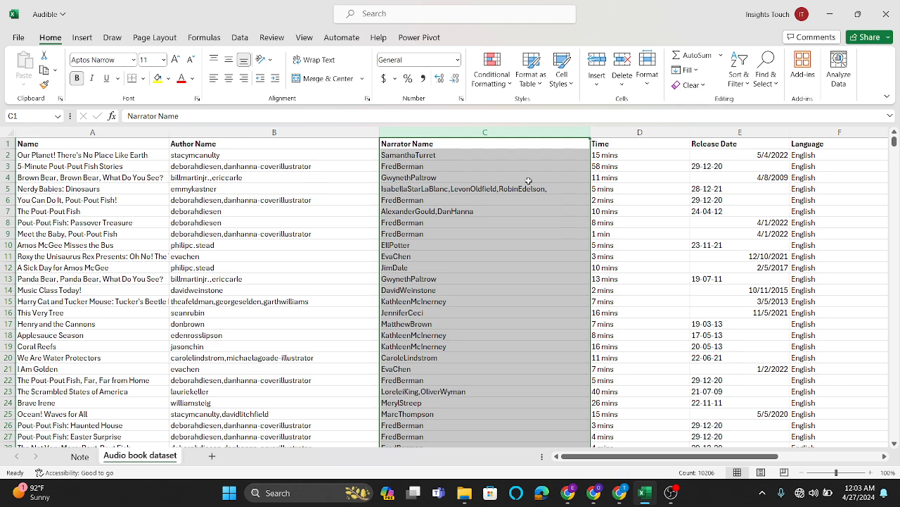
Insert an empty column before Time, enter =TRIM(C2) in cell D2 and fill it down the whole column.
{"action": "right_click", "coordinate": [631, 134]}
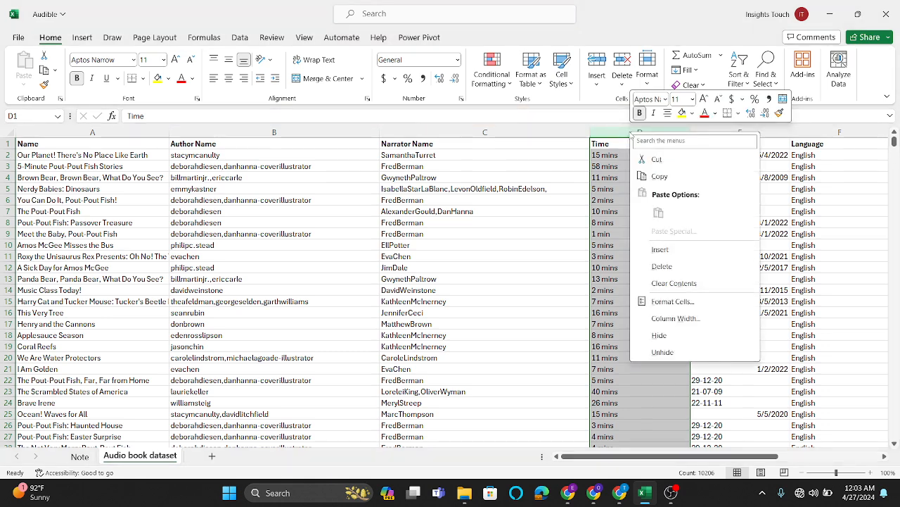
{"action": "left_click", "coordinate": [661, 249]}
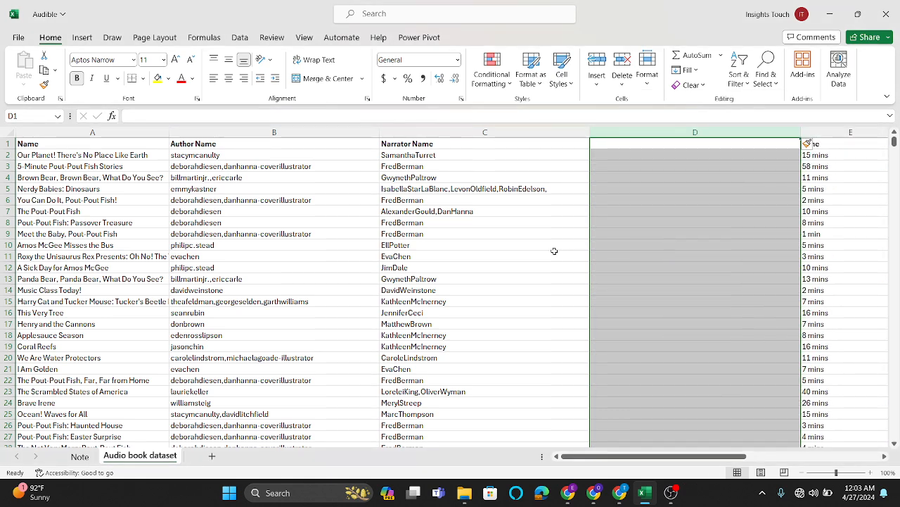
{"action": "scroll", "coordinate": [555, 249], "scroll_direction": "right", "scroll_amount": 3}
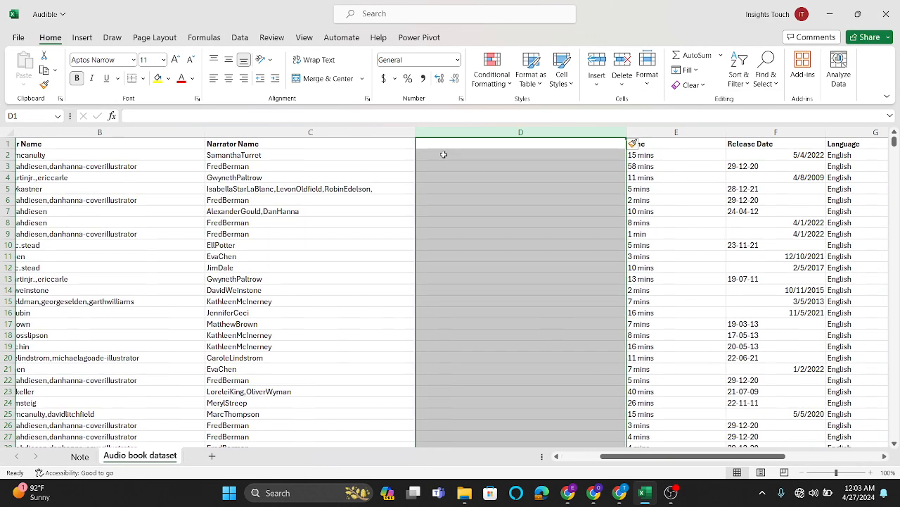
{"action": "left_click", "coordinate": [446, 159]}
{"action": "type", "text": "=tr"}
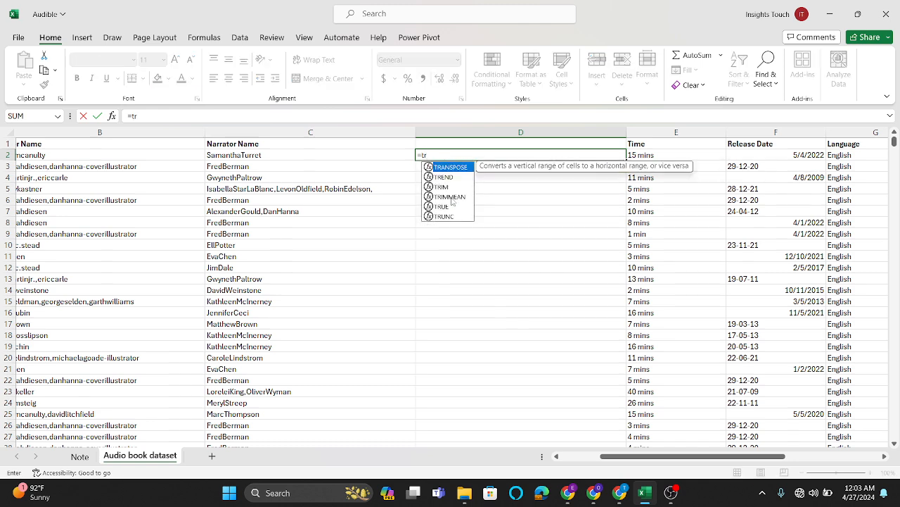
{"action": "double_click", "coordinate": [446, 186]}
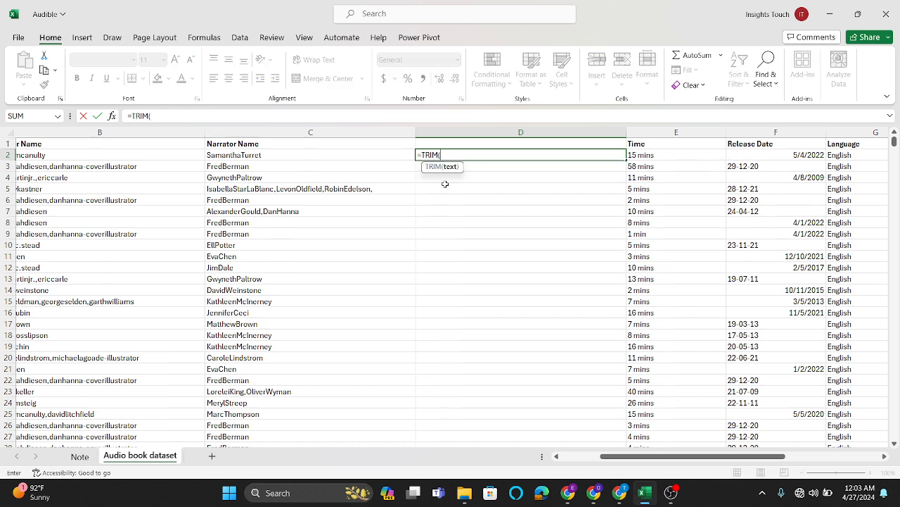
{"action": "left_click", "coordinate": [313, 157]}
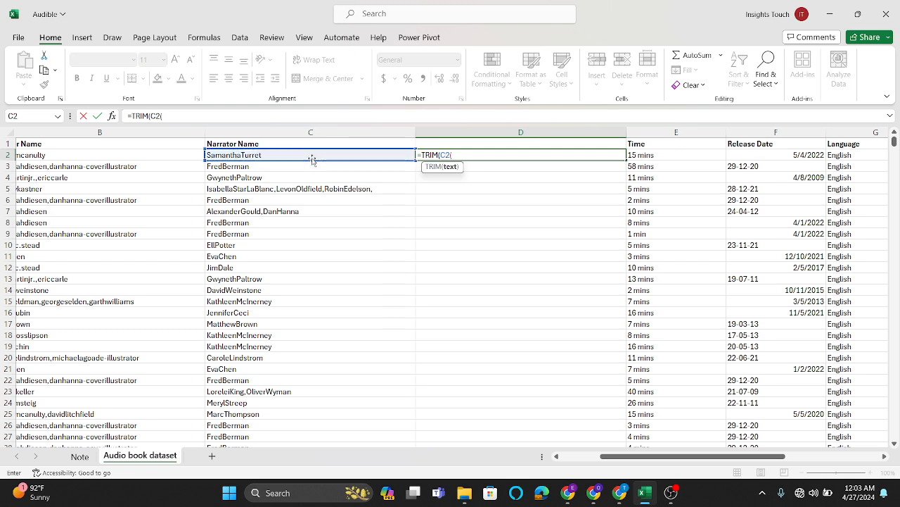
{"action": "type", "text": ")"}
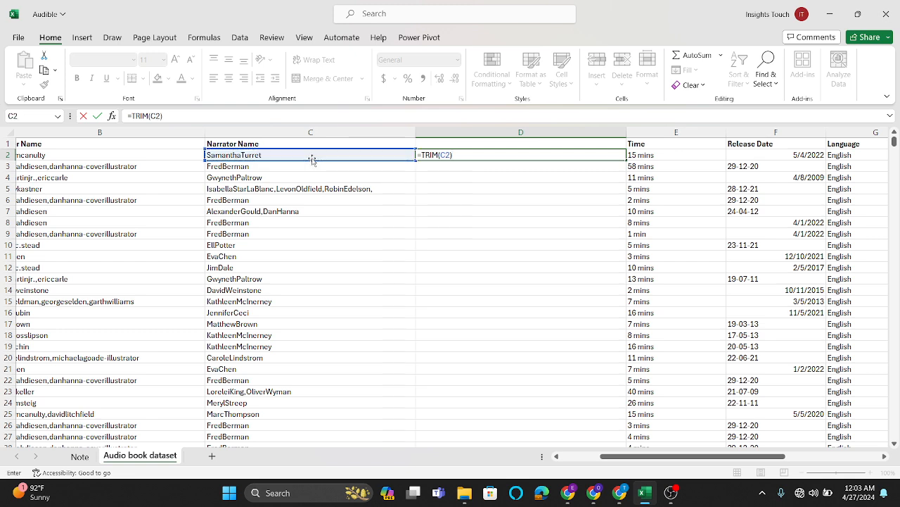
{"action": "key", "text": "ctrl+Return"}
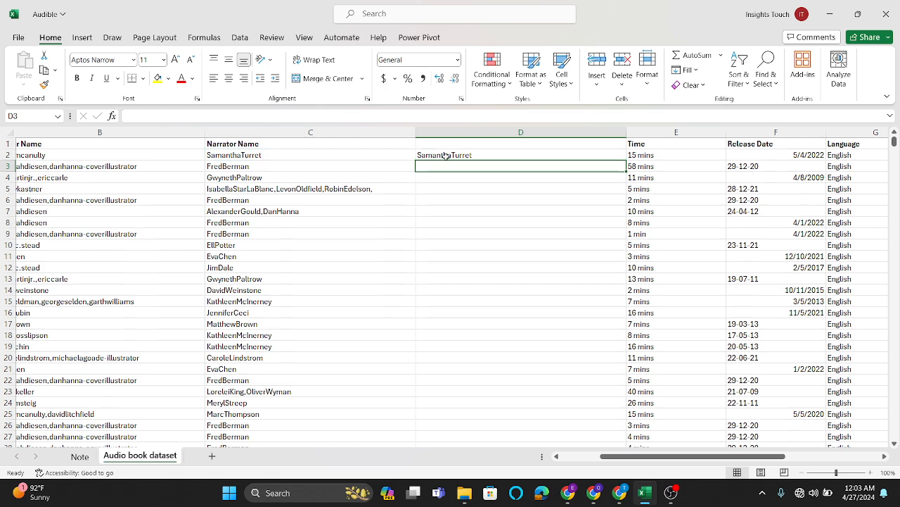
{"action": "double_click", "coordinate": [626, 164]}
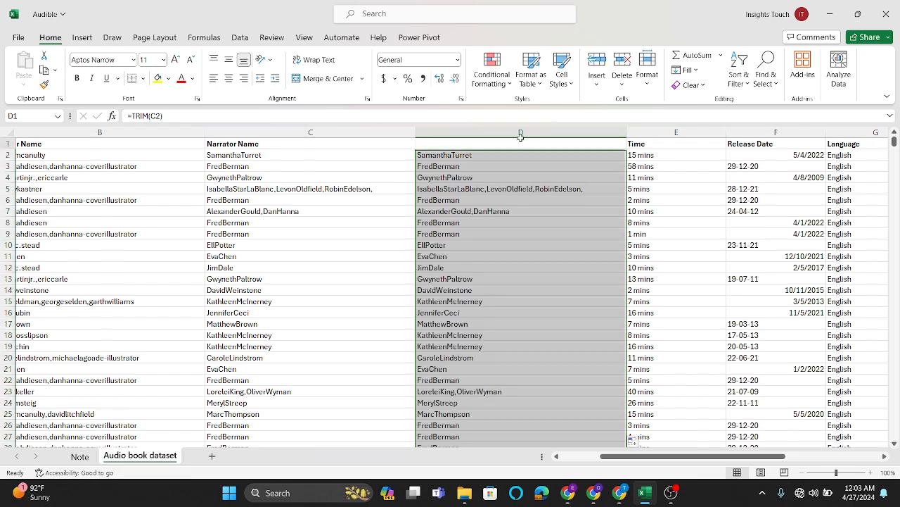
Copy the trimmed narrator names in column D and paste them as values over column C.
{"action": "left_click", "coordinate": [518, 132]}
{"action": "right_click", "coordinate": [519, 131]}
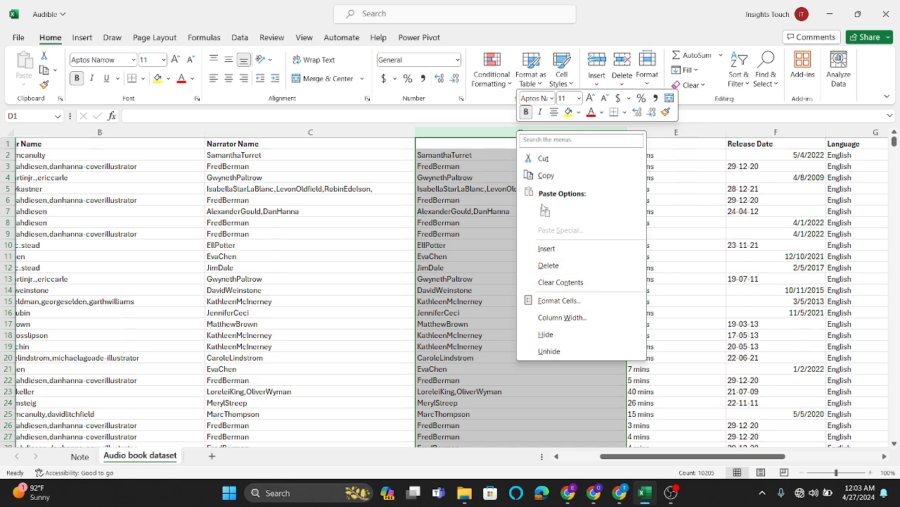
{"action": "left_click", "coordinate": [538, 177]}
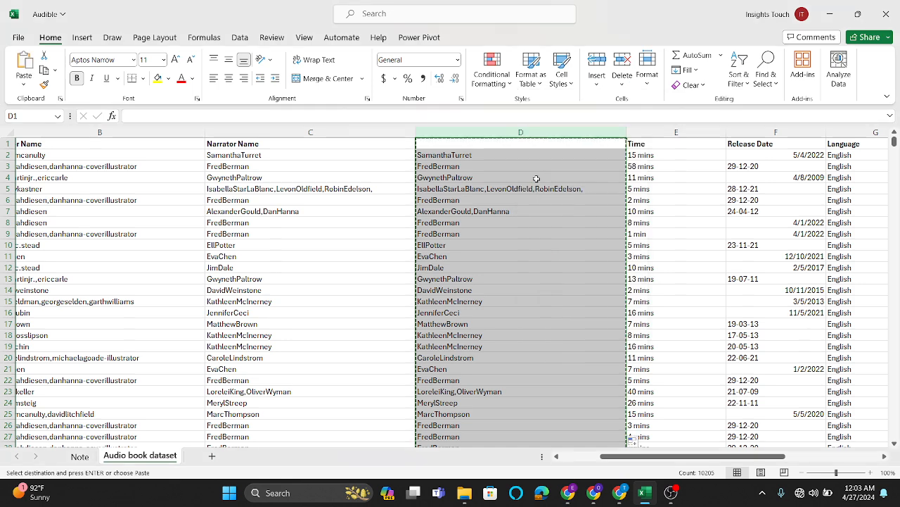
{"action": "left_click", "coordinate": [315, 132]}
{"action": "right_click", "coordinate": [315, 132]}
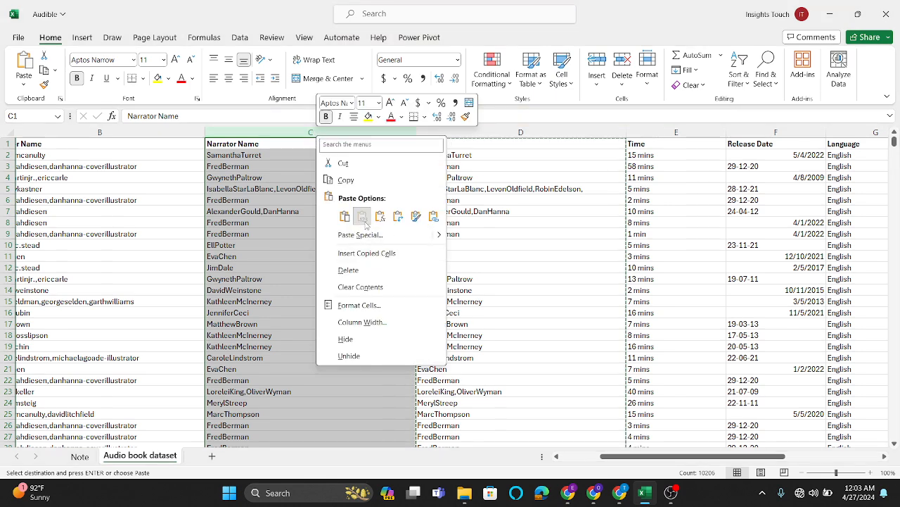
{"action": "left_click", "coordinate": [362, 216]}
Clear the copy selection and delete the TRIM helper column D.
{"action": "left_click", "coordinate": [478, 132]}
{"action": "key", "text": "Escape"}
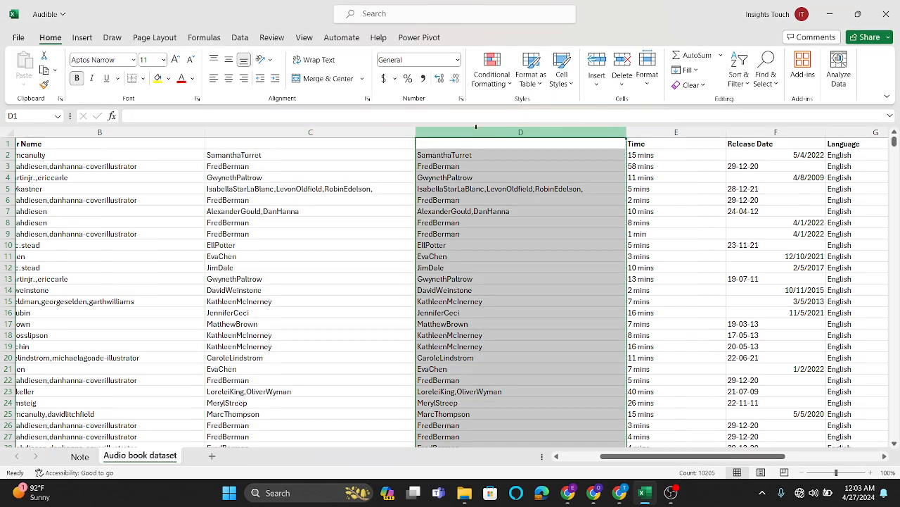
{"action": "right_click", "coordinate": [478, 133]}
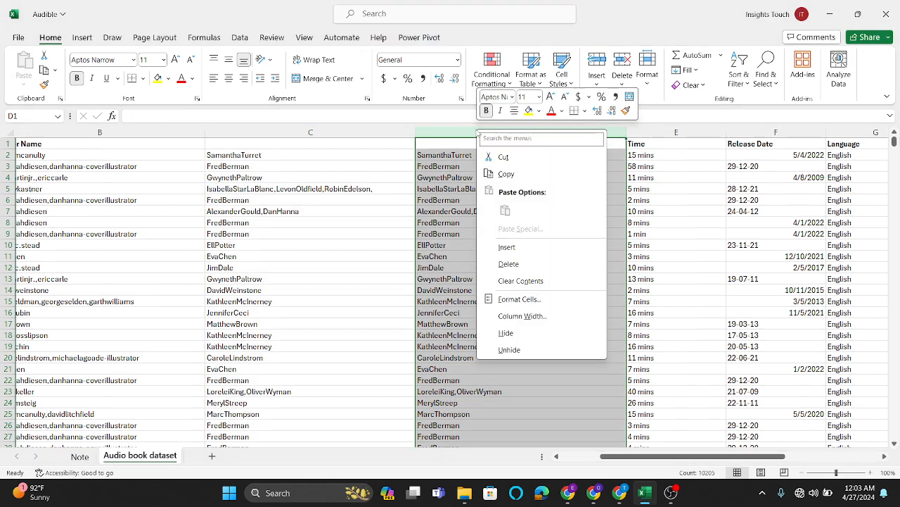
{"action": "left_click", "coordinate": [509, 263]}
{"action": "right_click", "coordinate": [461, 131]}
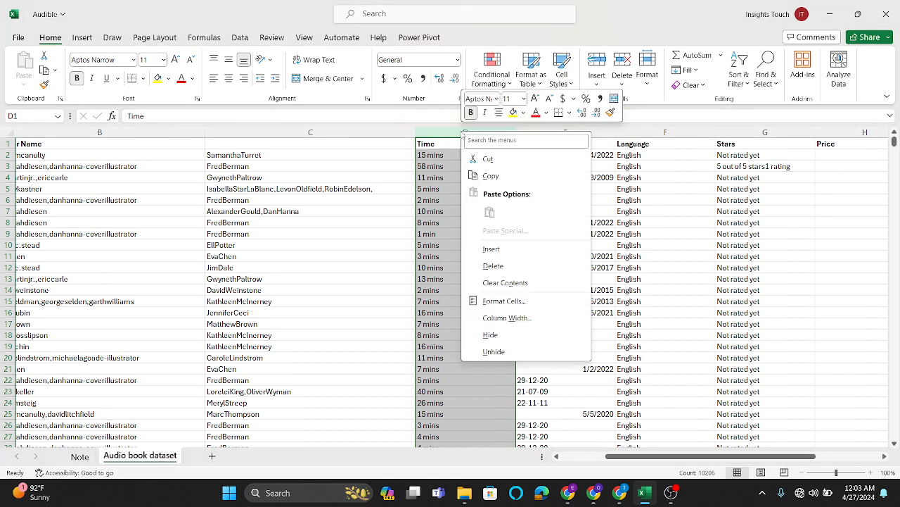
{"action": "left_click", "coordinate": [494, 265]}
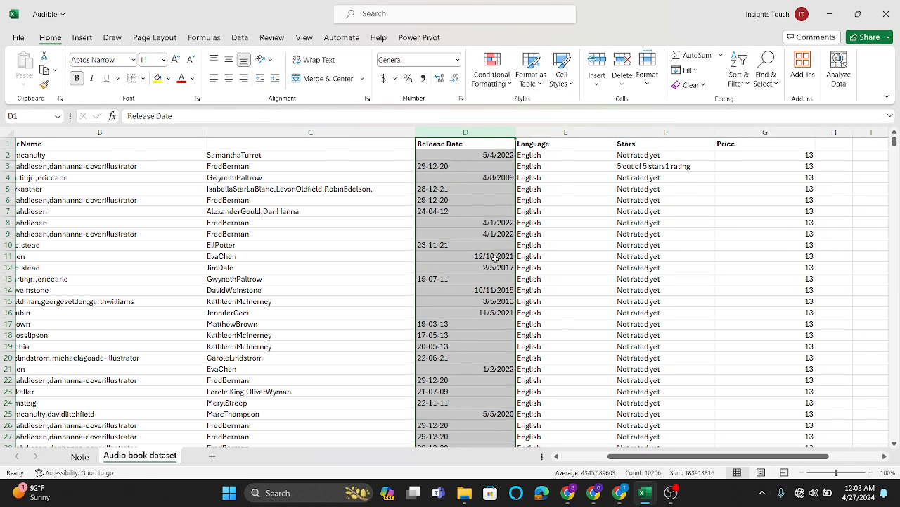
{"action": "key", "text": "ctrl+z"}
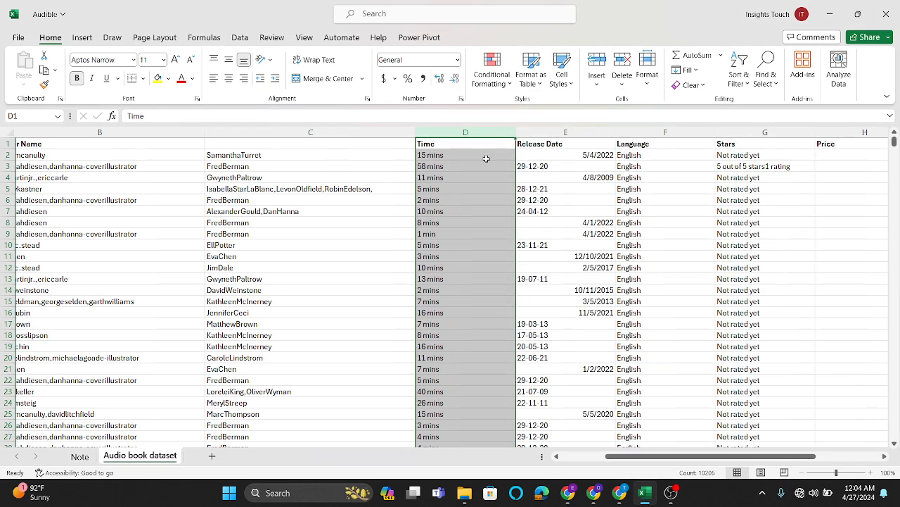
Insert a new empty column before the Time column and select its cell D2.
{"action": "right_click", "coordinate": [458, 133]}
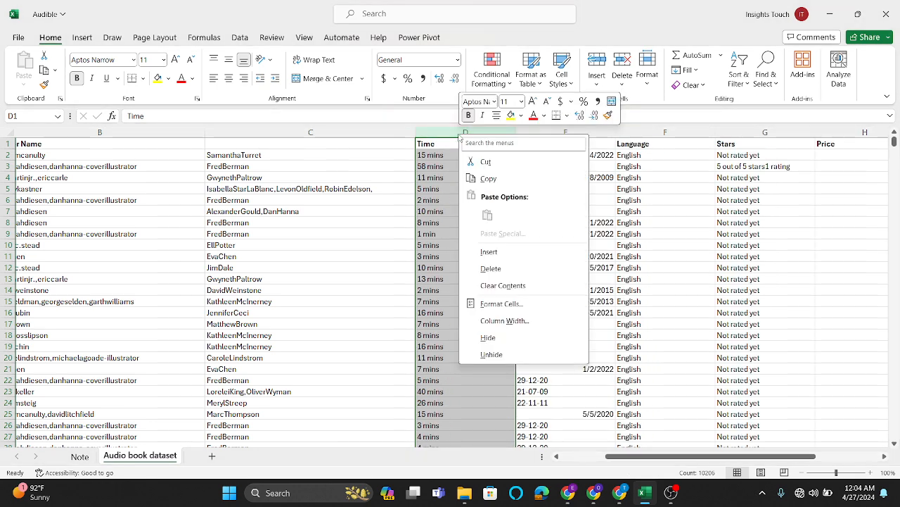
{"action": "left_click", "coordinate": [503, 252]}
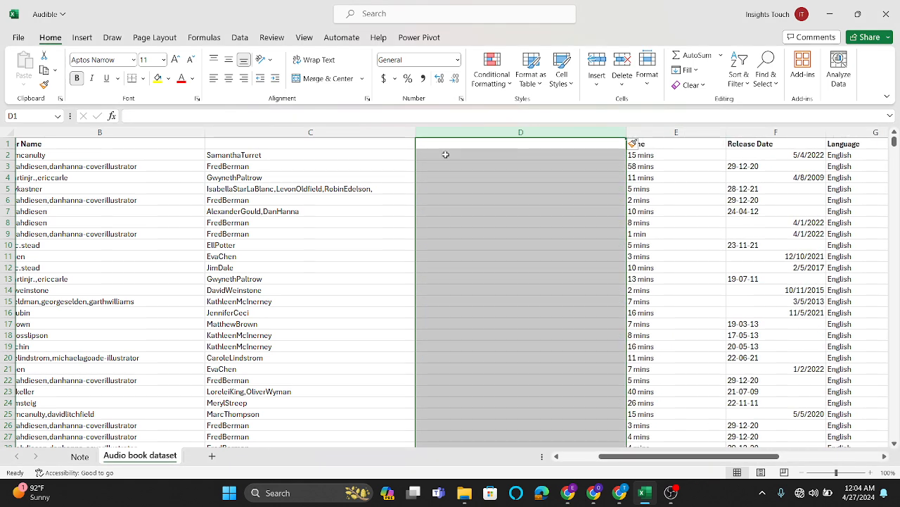
{"action": "left_click", "coordinate": [445, 154]}
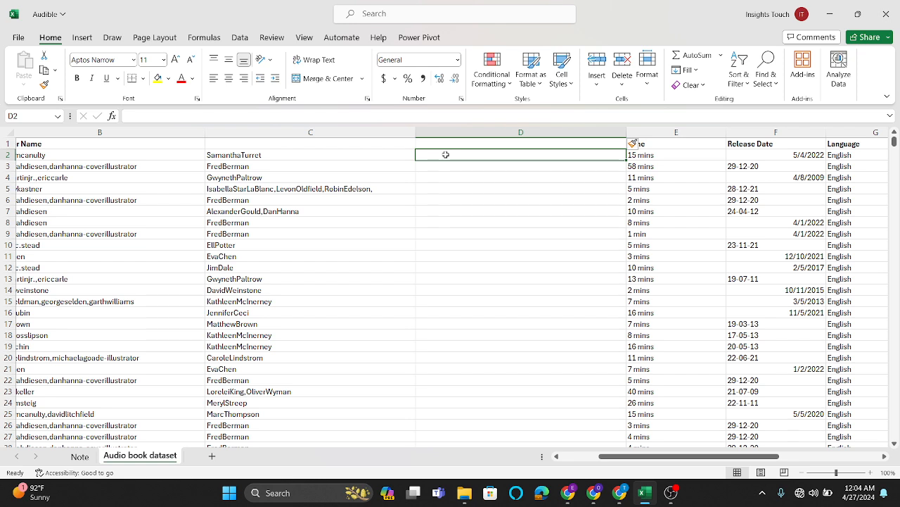
{"action": "type", "text": "lower"}
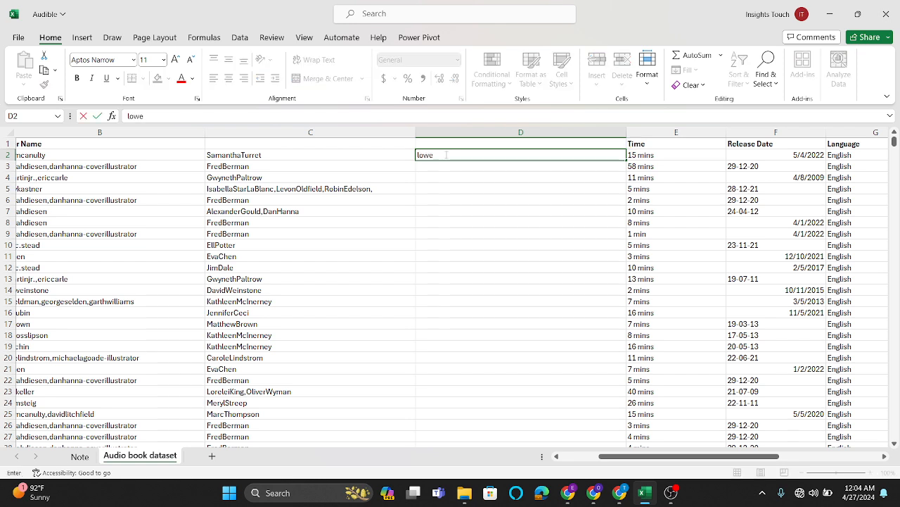
{"action": "key", "text": "BackSpace"}
{"action": "key", "text": "BackSpace"}
{"action": "key", "text": "BackSpace"}
{"action": "key", "text": "BackSpace"}
{"action": "key", "text": "BackSpace"}
Enter the formula =LOWER(C2) in cell D2 and fill it down the whole column.
{"action": "type", "text": "=lower"}
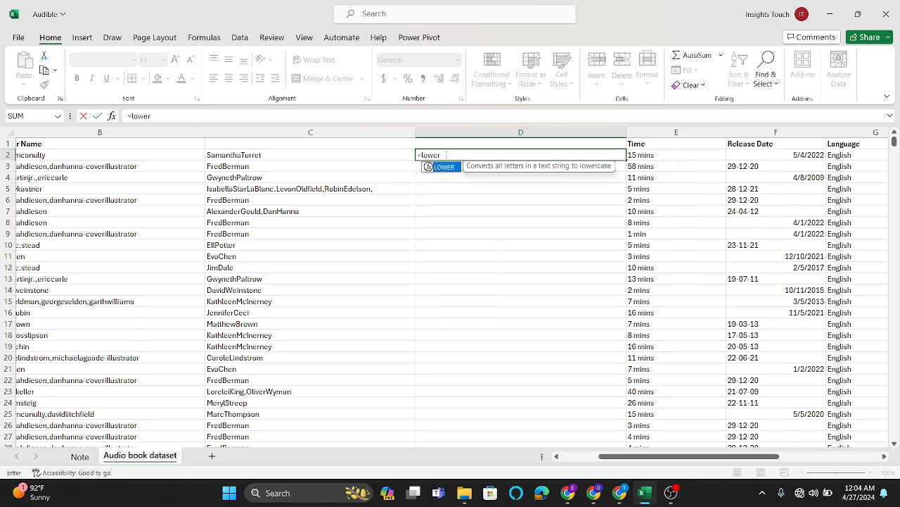
{"action": "double_click", "coordinate": [456, 169]}
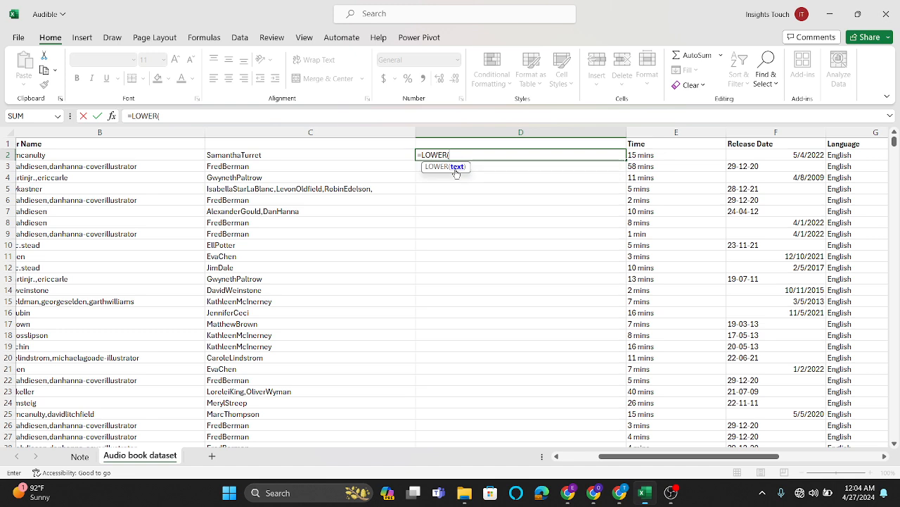
{"action": "left_click", "coordinate": [279, 158]}
{"action": "type", "text": ")"}
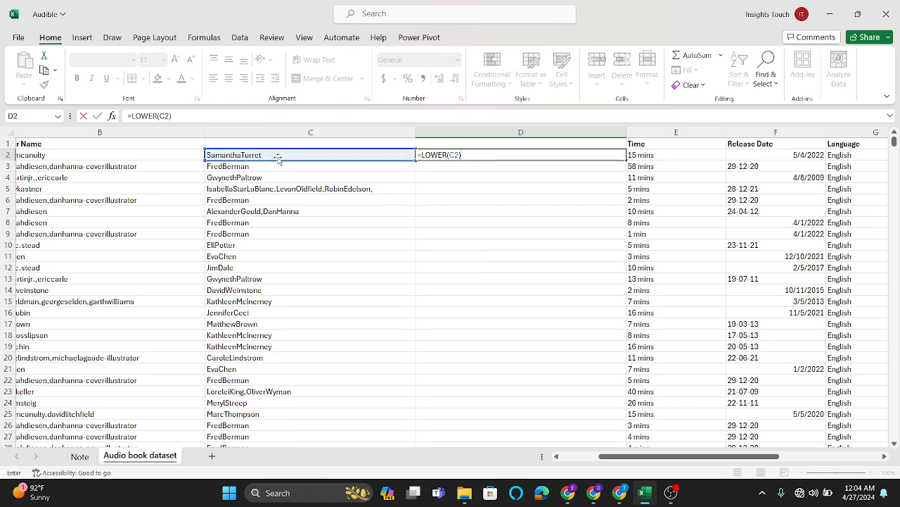
{"action": "key", "text": "Return"}
{"action": "left_click", "coordinate": [426, 154]}
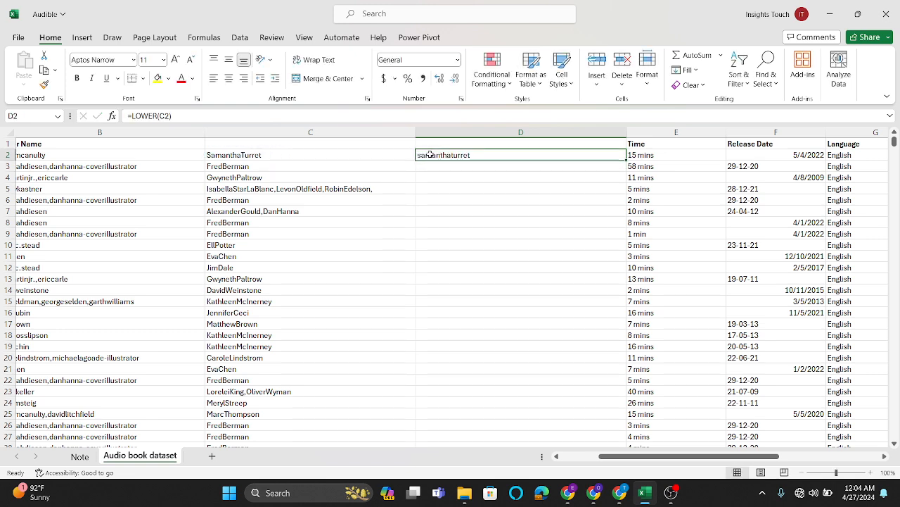
{"action": "double_click", "coordinate": [627, 161]}
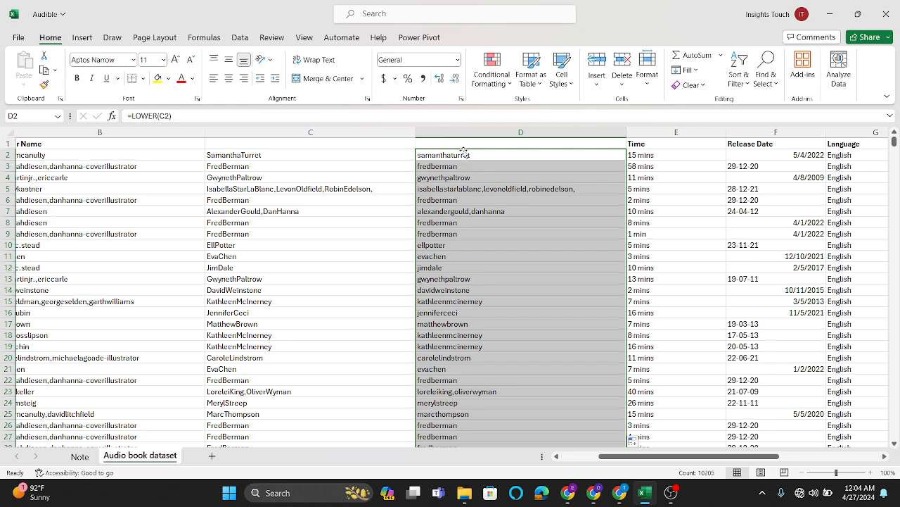
Copy the lowercase narrator names in column D and paste them as values over column C.
{"action": "left_click", "coordinate": [452, 134]}
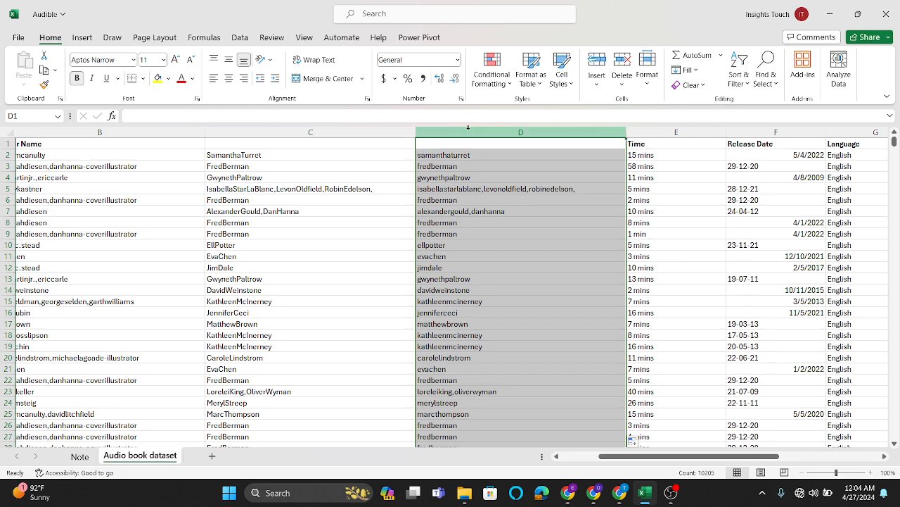
{"action": "right_click", "coordinate": [469, 133]}
{"action": "left_click", "coordinate": [498, 175]}
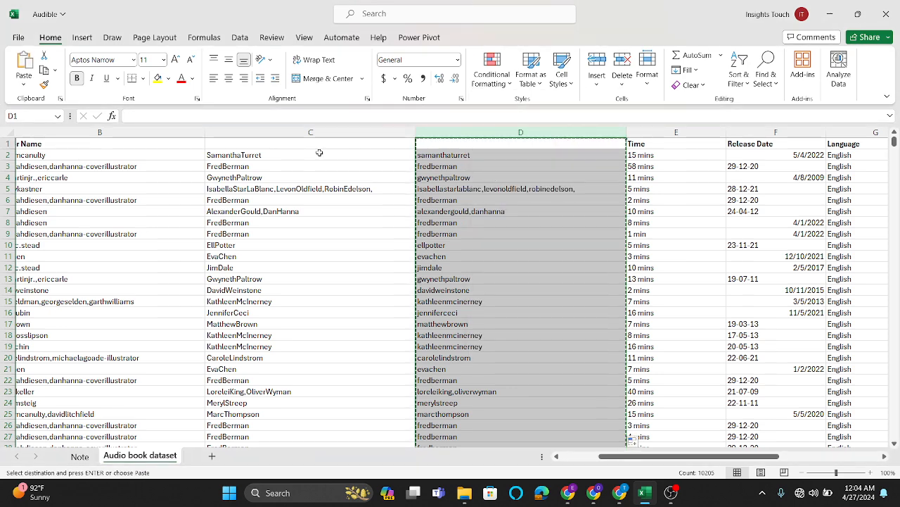
{"action": "left_click", "coordinate": [297, 132]}
{"action": "right_click", "coordinate": [296, 132]}
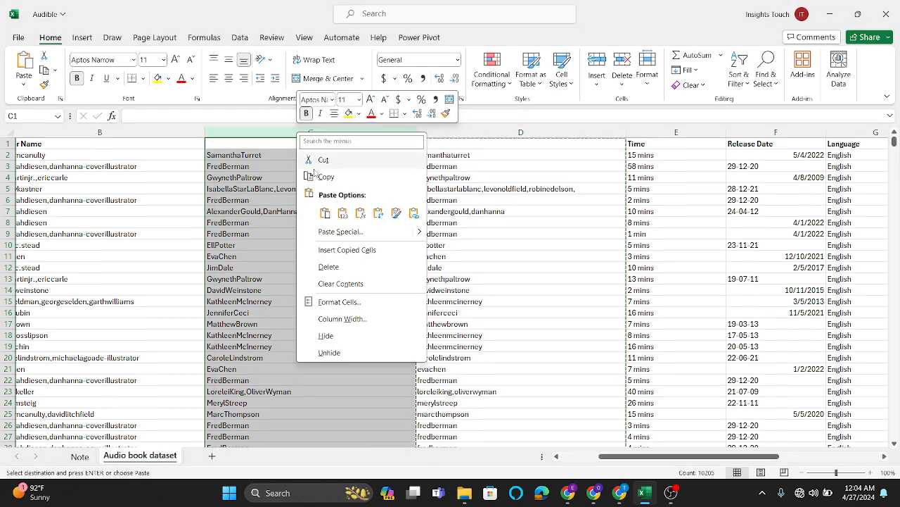
{"action": "left_click", "coordinate": [342, 213]}
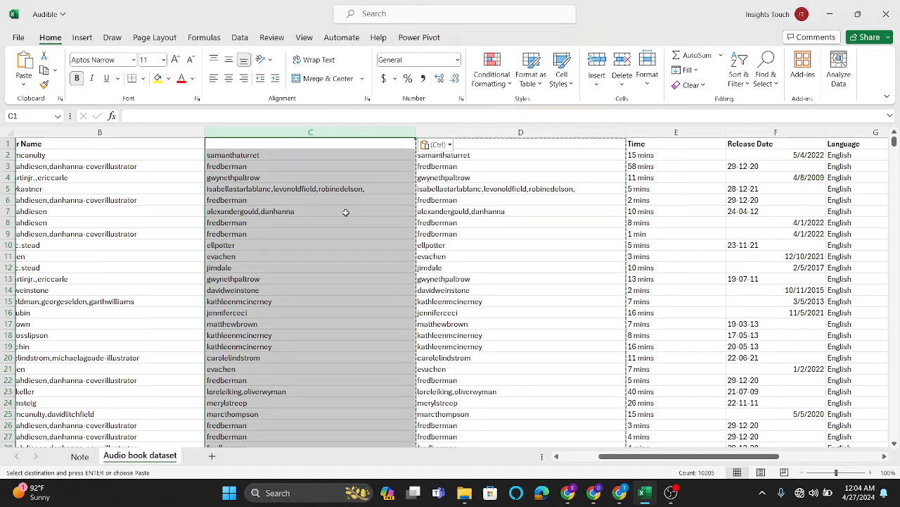
Cancel the copy selection and delete the LOWER helper column D.
{"action": "left_click", "coordinate": [488, 130]}
{"action": "key", "text": "Escape"}
{"action": "right_click", "coordinate": [488, 131]}
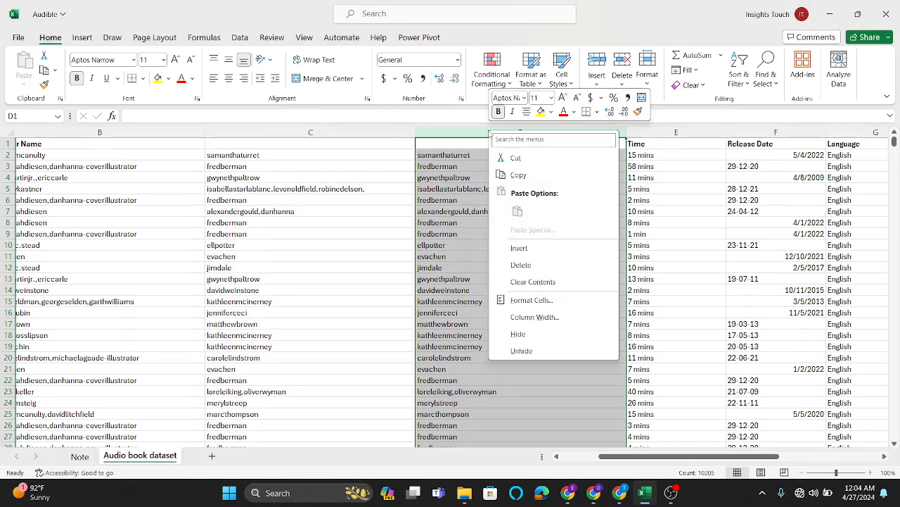
{"action": "left_click", "coordinate": [521, 264]}
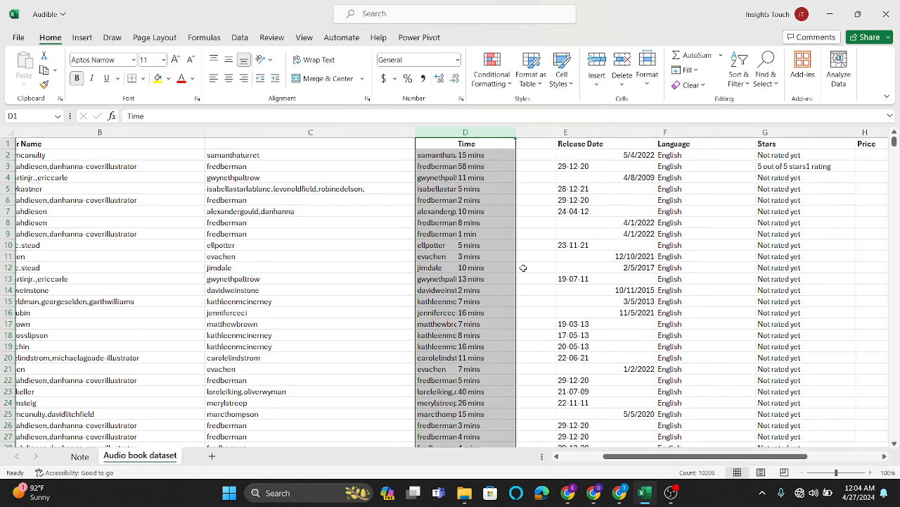
Enter the header "Narrator Name" in cell C1.
{"action": "left_click", "coordinate": [286, 142]}
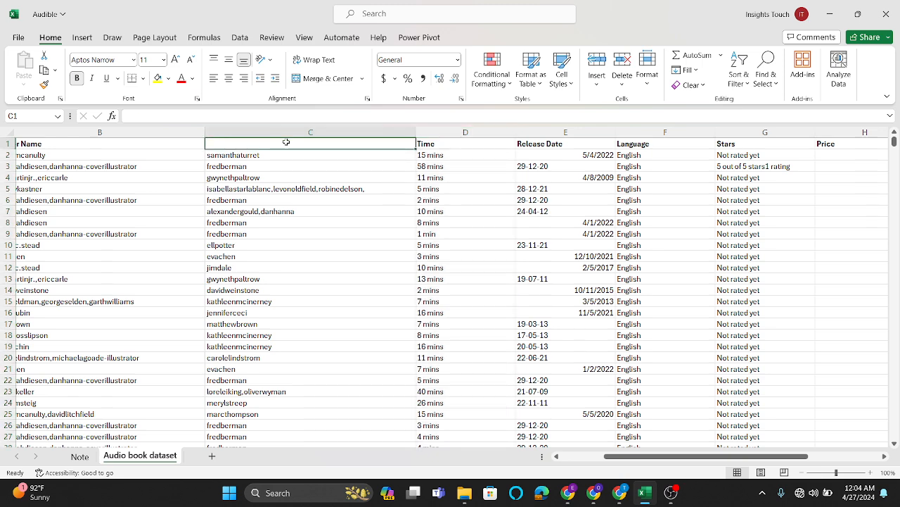
{"action": "type", "text": "Narra"}
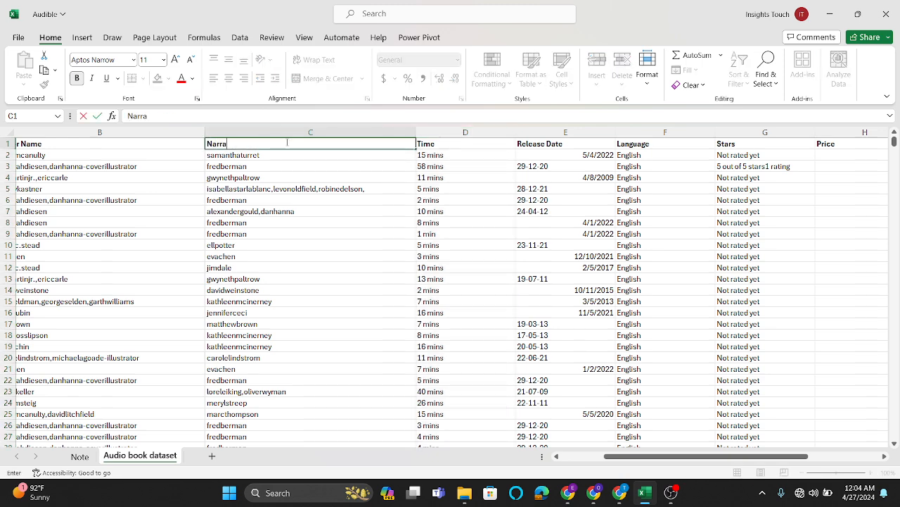
{"action": "type", "text": "tor"}
{"action": "type", "text": " Nmae"}
{"action": "key", "text": "BackSpace"}
{"action": "key", "text": "BackSpace"}
{"action": "key", "text": "BackSpace"}
{"action": "type", "text": "ame"}
{"action": "left_click", "coordinate": [328, 237]}
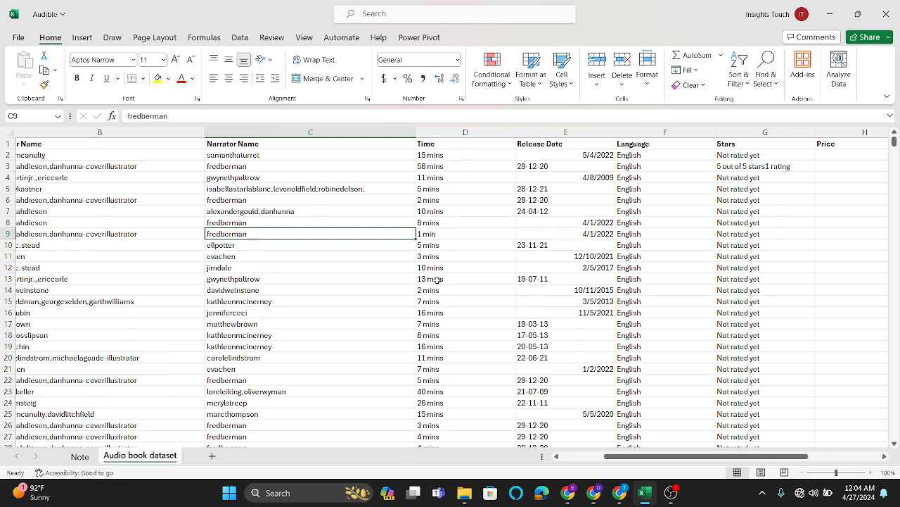
Widen the Release Date column slightly and inspect the date entries in cells E3 and E2.
{"action": "scroll", "coordinate": [528, 259], "scroll_direction": "right", "scroll_amount": 3}
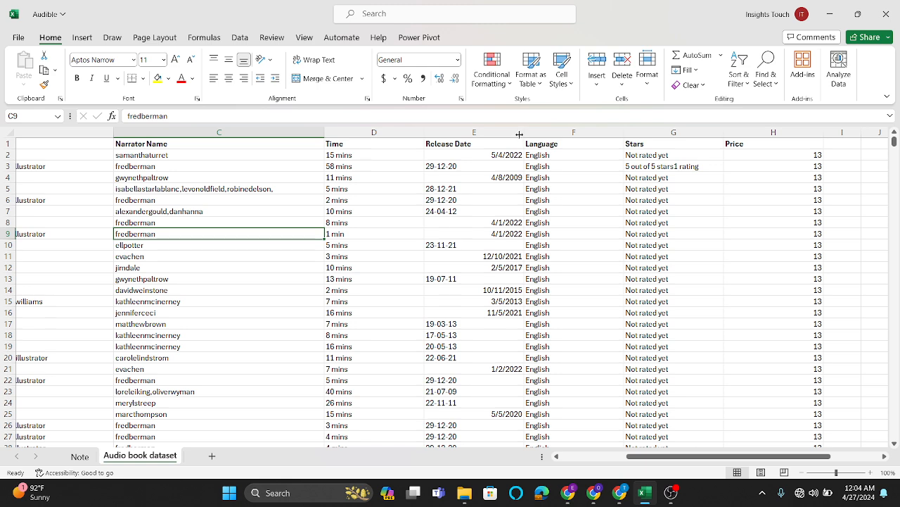
{"action": "left_click_drag", "start_coordinate": [523, 138], "coordinate": [540, 135]}
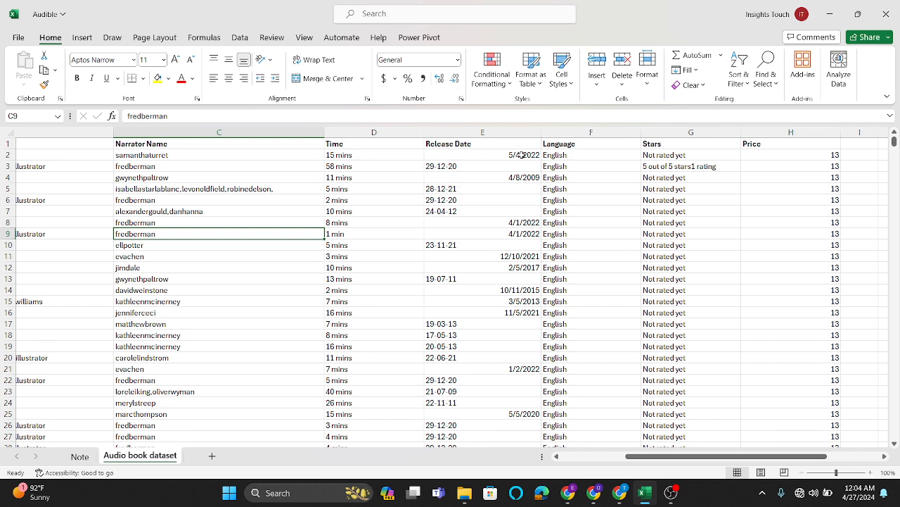
{"action": "left_click", "coordinate": [445, 165]}
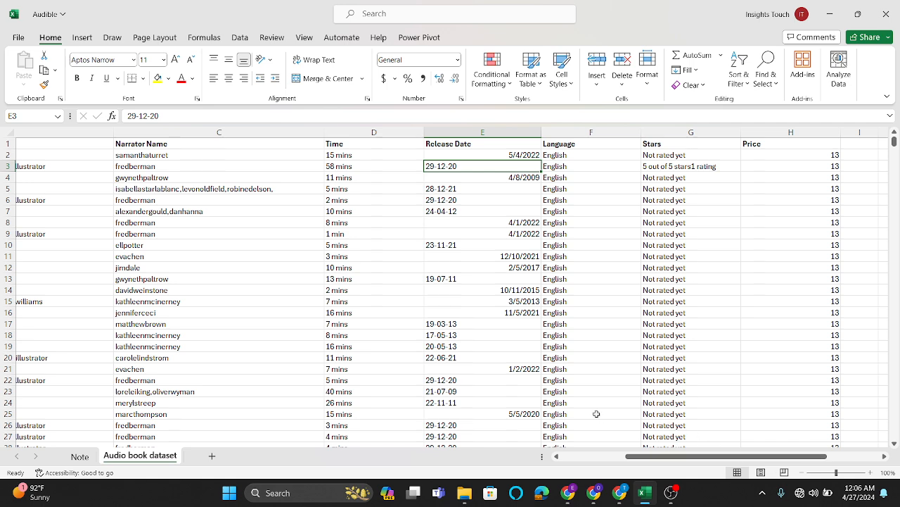
{"action": "left_click", "coordinate": [457, 154]}
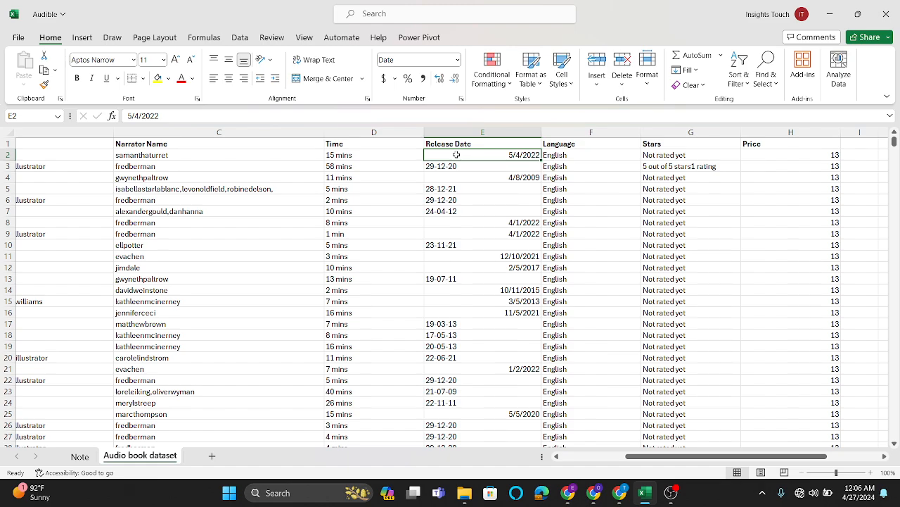
Convert all Release Date values from E2 down into dates with Text to Columns, using Fixed width and the DMY date format.
{"action": "key", "text": "ctrl+shift+Down"}
{"action": "scroll", "coordinate": [456, 154], "scroll_direction": "up", "scroll_amount": 20}
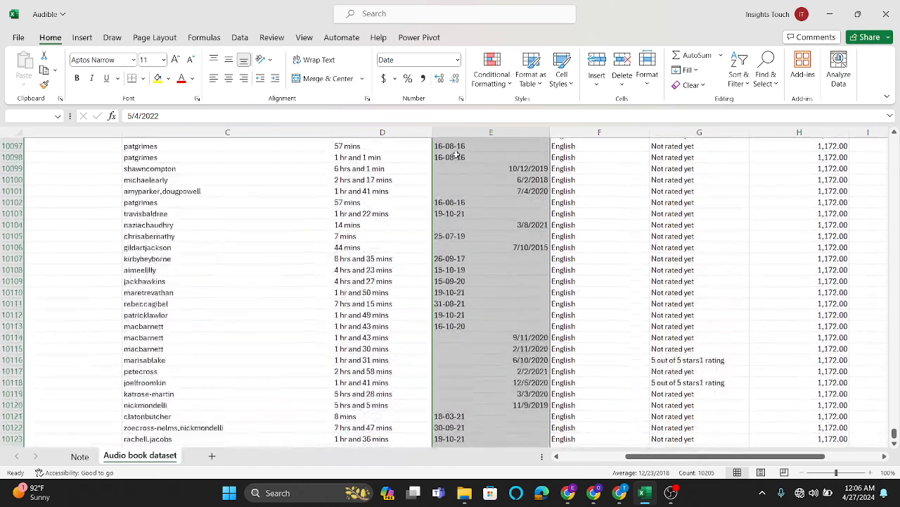
{"action": "left_click_drag", "start_coordinate": [894, 432], "coordinate": [847, 135]}
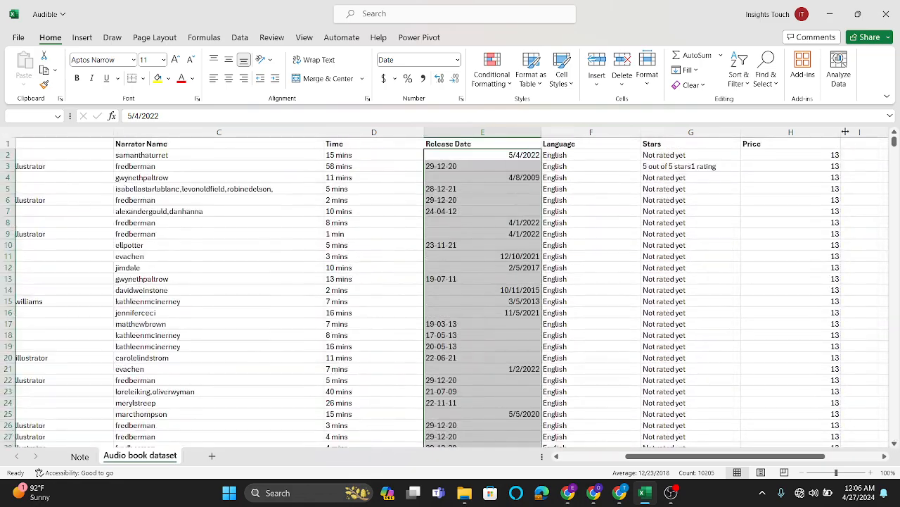
{"action": "left_click", "coordinate": [240, 38]}
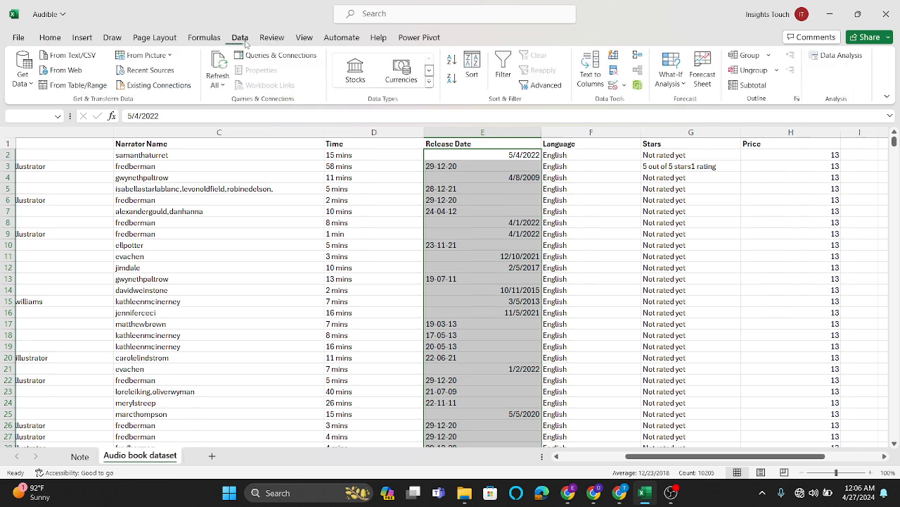
{"action": "left_click", "coordinate": [590, 78]}
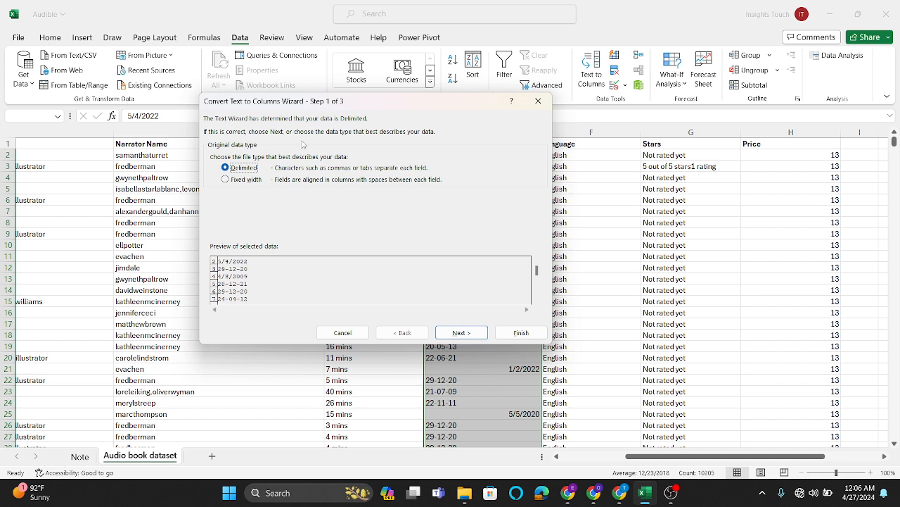
{"action": "left_click", "coordinate": [252, 180]}
{"action": "left_click", "coordinate": [472, 334]}
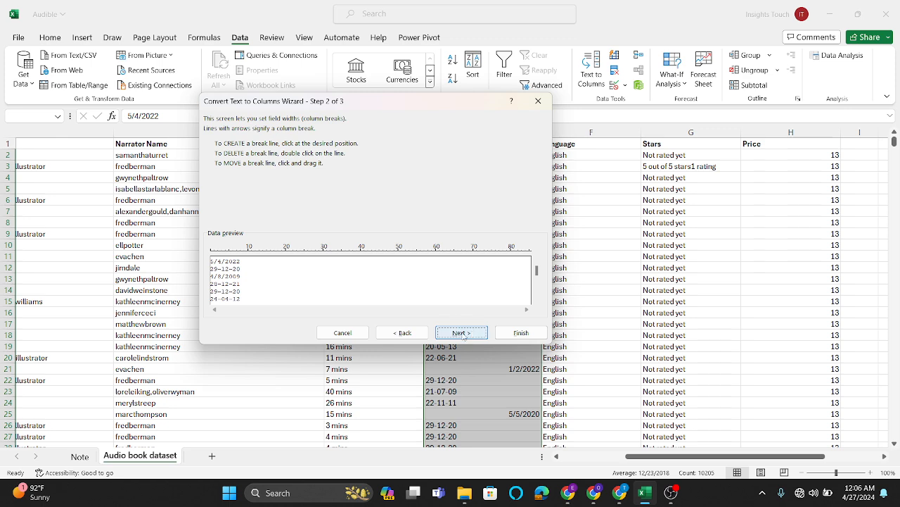
{"action": "left_click", "coordinate": [463, 333]}
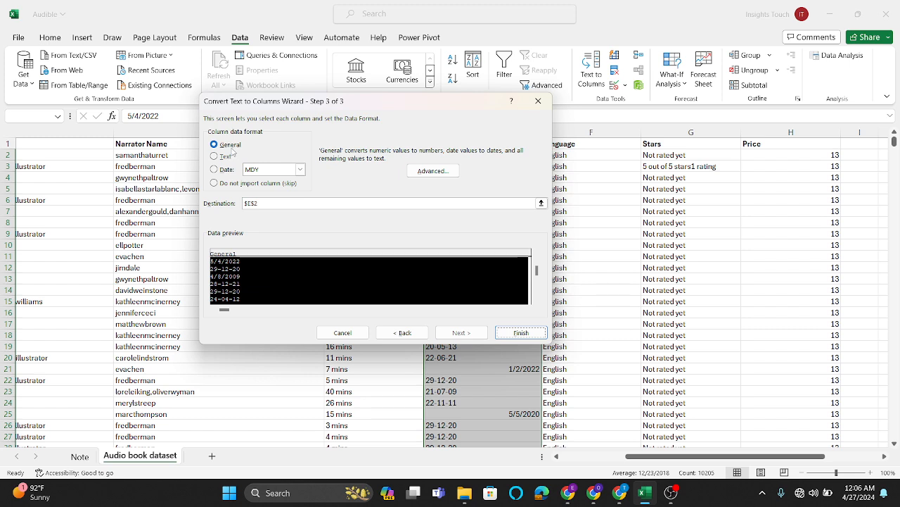
{"action": "left_click", "coordinate": [216, 170]}
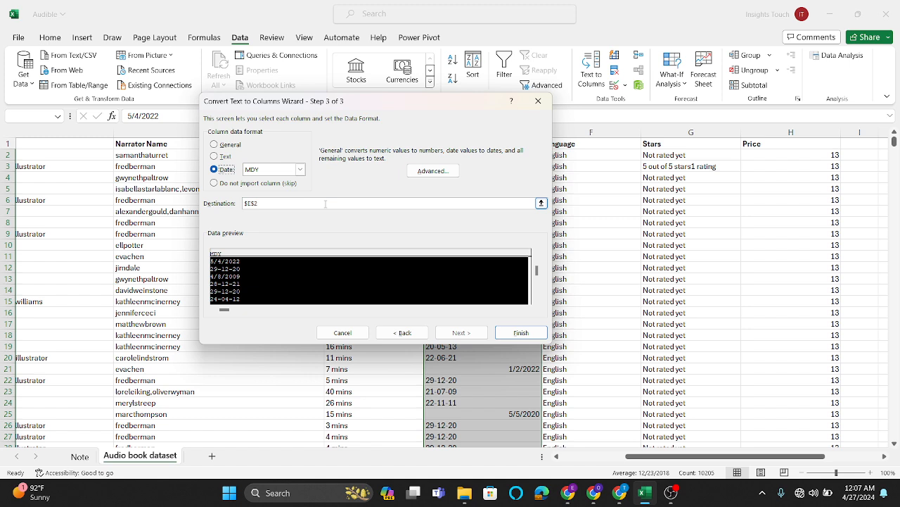
{"action": "left_click", "coordinate": [300, 170]}
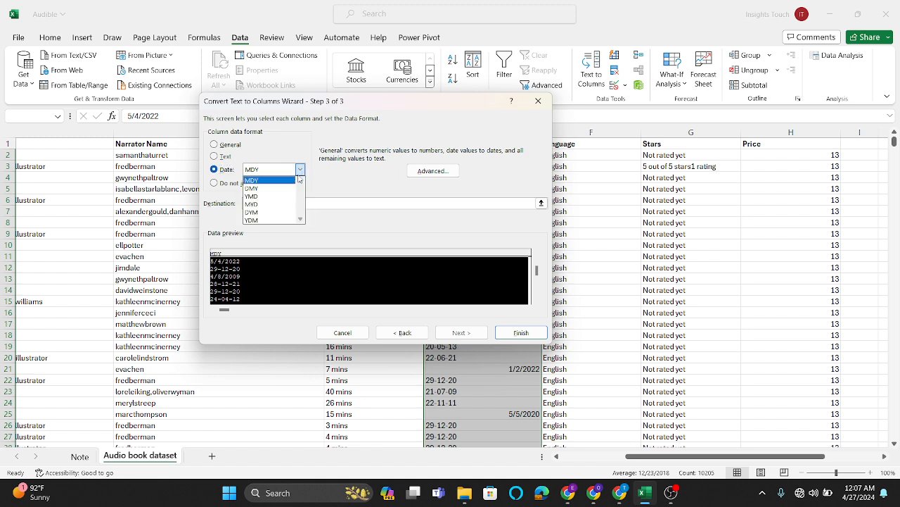
{"action": "left_click", "coordinate": [260, 189]}
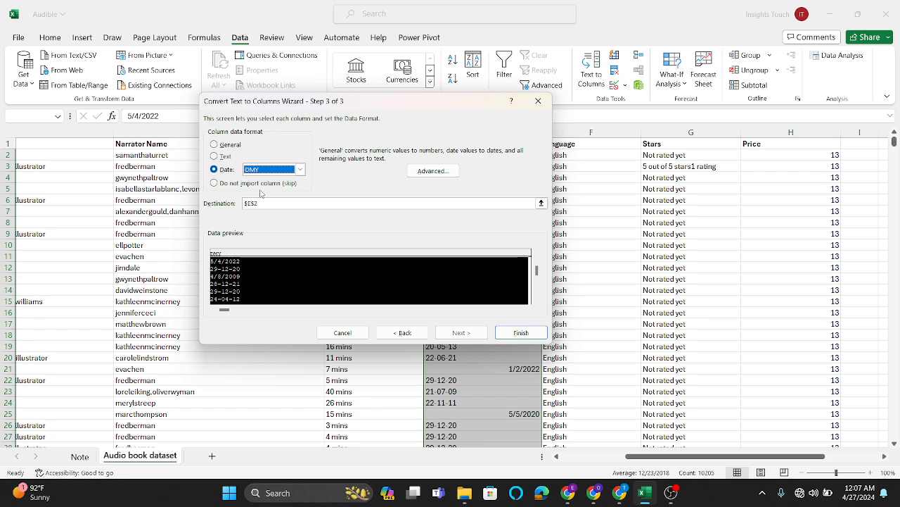
{"action": "left_click", "coordinate": [522, 332]}
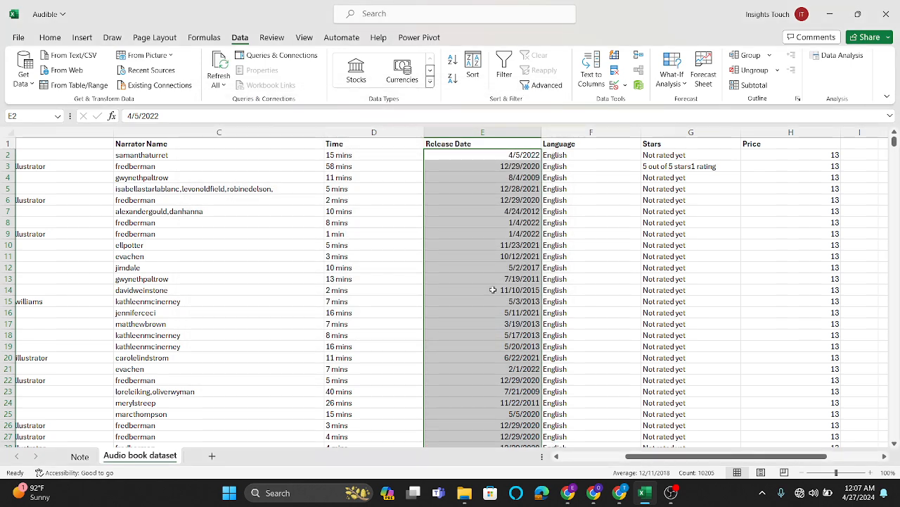
Review the converted Release Date column, check the cleaning checklist on the Note sheet, and return to the Audio book dataset sheet.
{"action": "scroll", "coordinate": [492, 281], "scroll_direction": "down", "scroll_amount": 4}
{"action": "scroll", "coordinate": [494, 290], "scroll_direction": "up", "scroll_amount": 5}
{"action": "scroll", "coordinate": [493, 290], "scroll_direction": "left", "scroll_amount": 3}
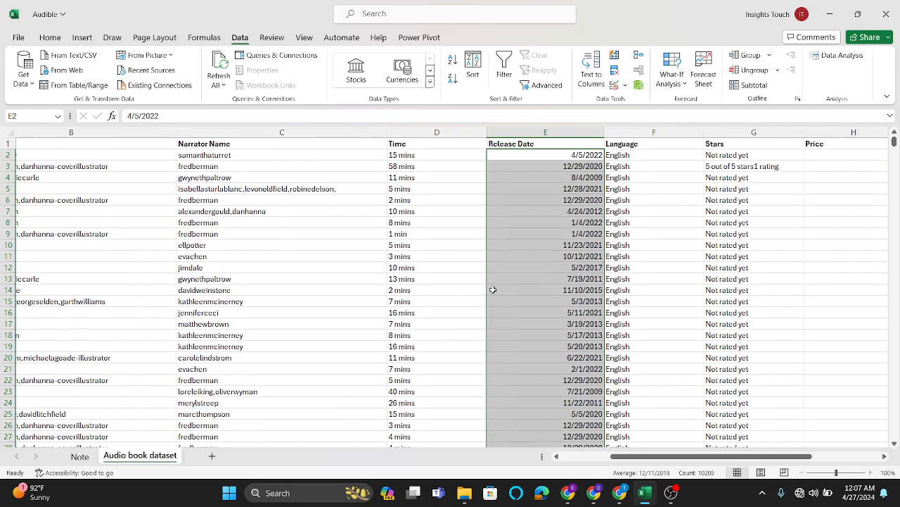
{"action": "scroll", "coordinate": [493, 290], "scroll_direction": "left", "scroll_amount": 6}
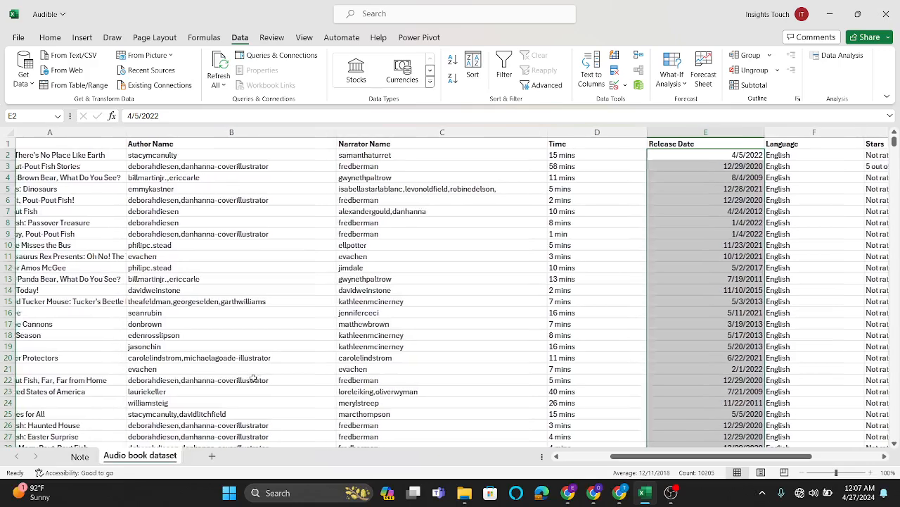
{"action": "left_click", "coordinate": [79, 456]}
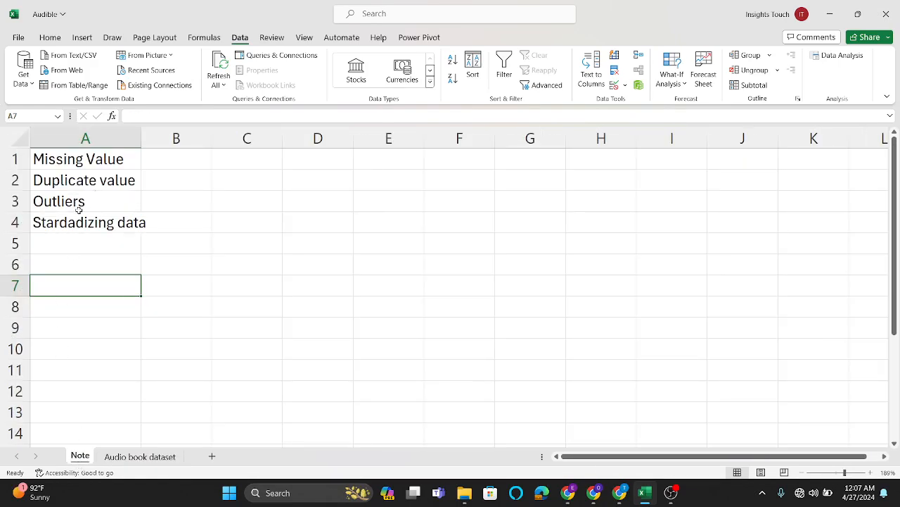
{"action": "left_click", "coordinate": [140, 456]}
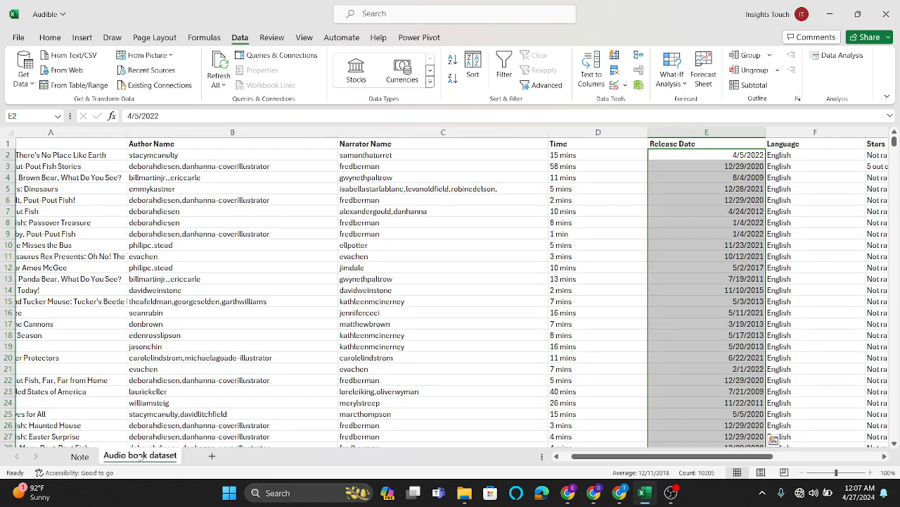
{"action": "left_click", "coordinate": [499, 310]}
{"action": "scroll", "coordinate": [675, 209], "scroll_direction": "right", "scroll_amount": 3}
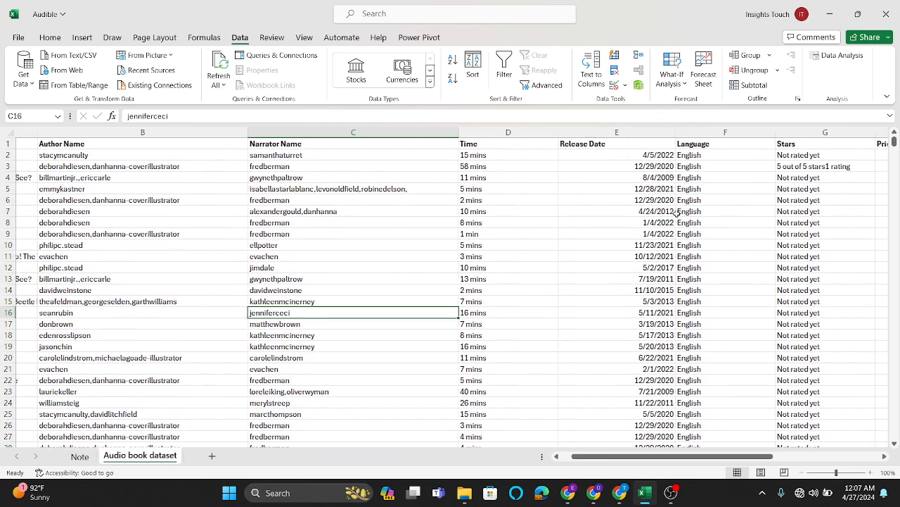
Add filters to the header row of the audio book dataset, starting from the Time header.
{"action": "left_click", "coordinate": [525, 144]}
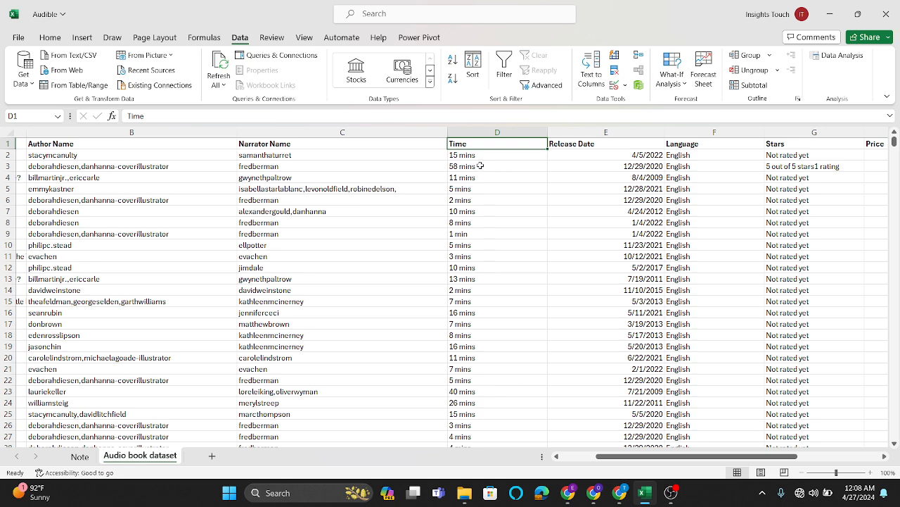
{"action": "left_click", "coordinate": [500, 208]}
{"action": "left_click", "coordinate": [493, 143]}
{"action": "left_click", "coordinate": [51, 41]}
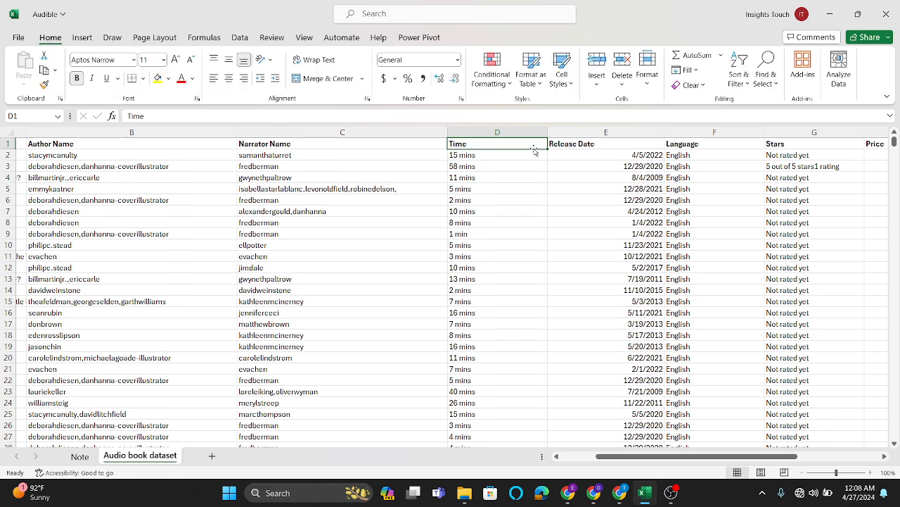
{"action": "left_click", "coordinate": [738, 81]}
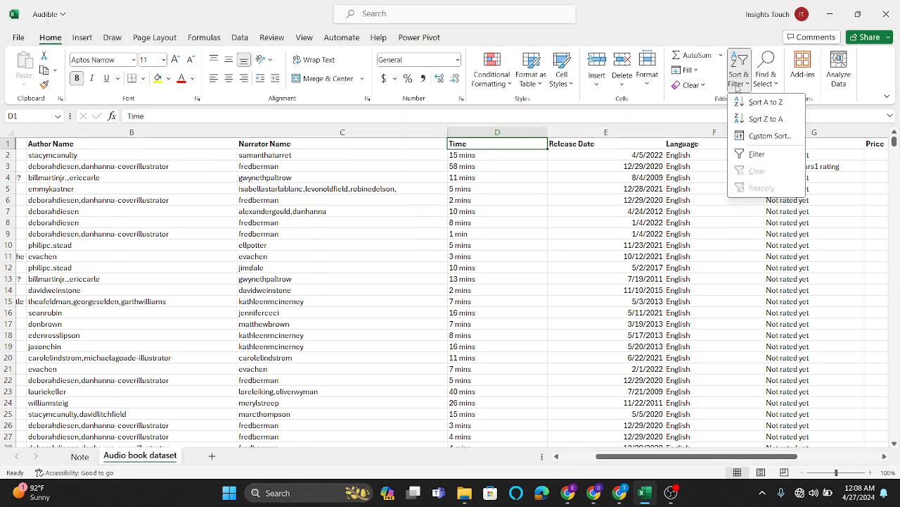
{"action": "left_click", "coordinate": [757, 153]}
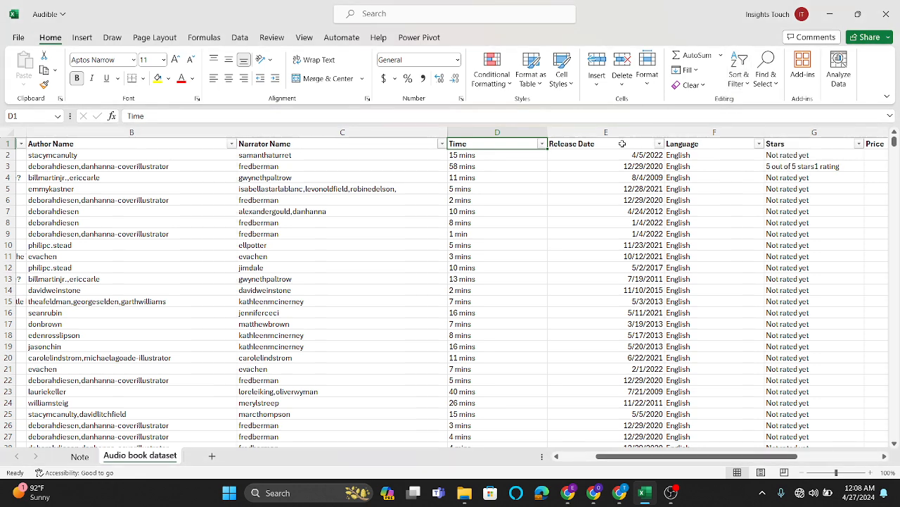
Examine the distinct duration entries in the Time column's filter list, and close it without filtering.
{"action": "left_click", "coordinate": [542, 144]}
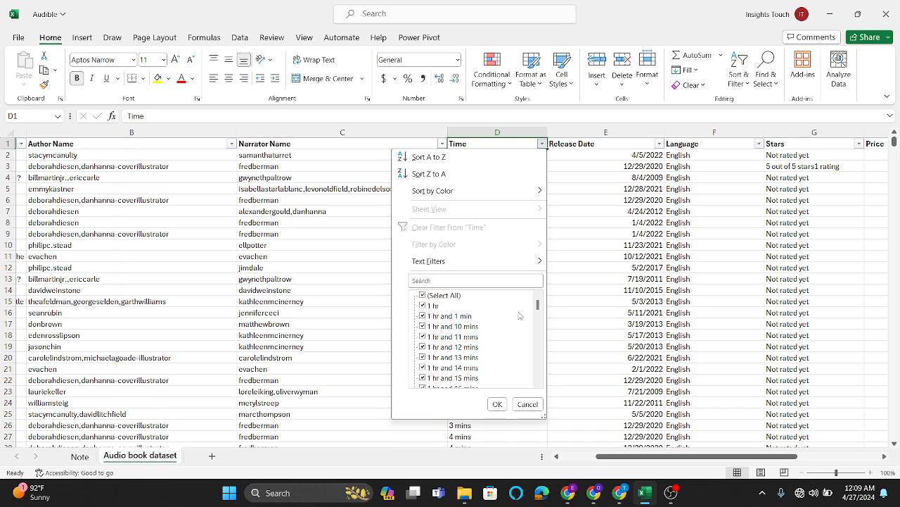
{"action": "left_click", "coordinate": [619, 253]}
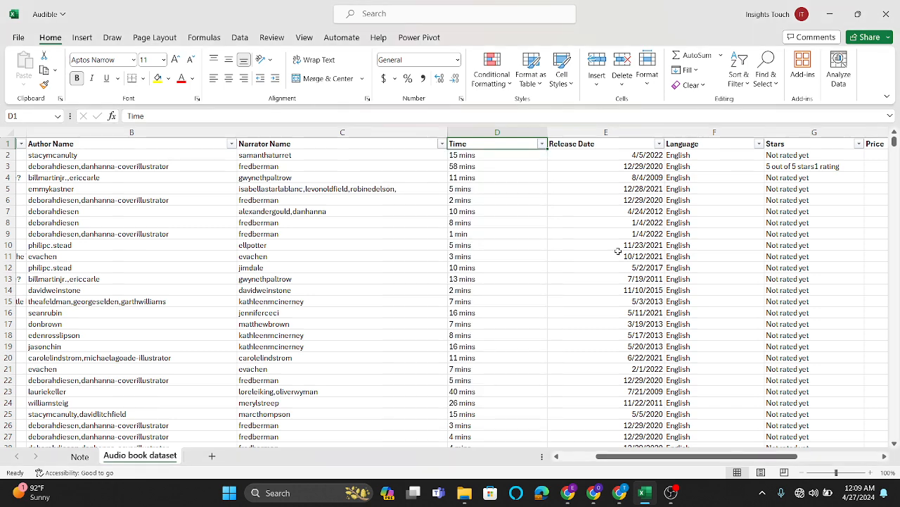
{"action": "left_click", "coordinate": [542, 143]}
{"action": "scroll", "coordinate": [464, 339], "scroll_direction": "down", "scroll_amount": 11}
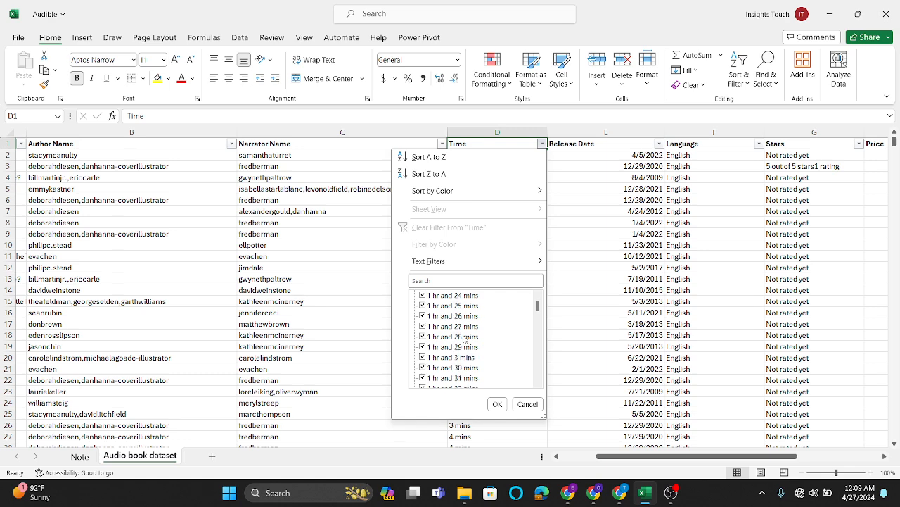
{"action": "scroll", "coordinate": [463, 339], "scroll_direction": "down", "scroll_amount": 5}
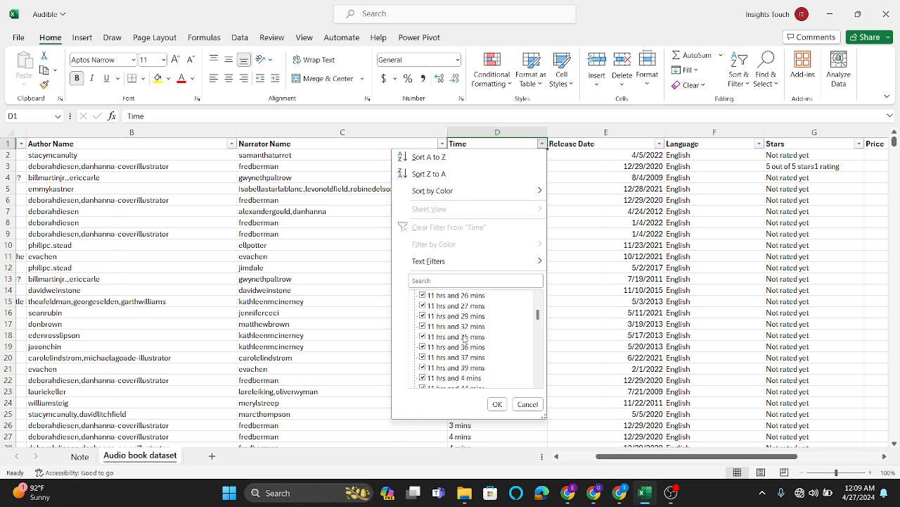
{"action": "left_click", "coordinate": [596, 269]}
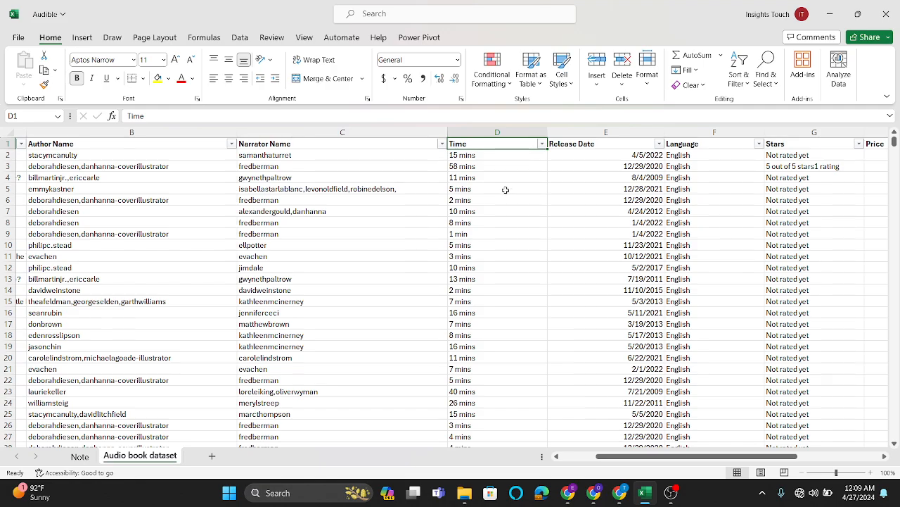
Examine the Time column's rows, comparing minutes-only entries such as D54 and D56 with the hours-and-minutes entry in D60.
{"action": "scroll", "coordinate": [505, 244], "scroll_direction": "down", "scroll_amount": 16}
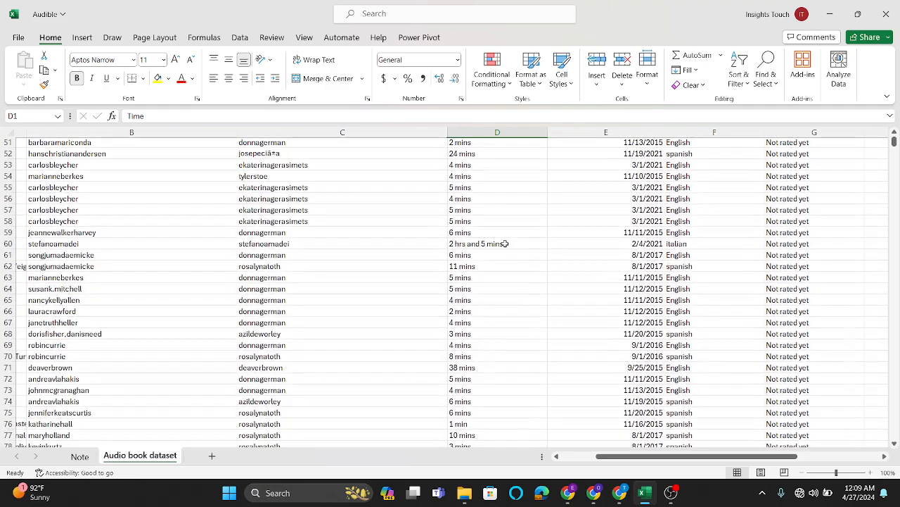
{"action": "scroll", "coordinate": [505, 244], "scroll_direction": "up", "scroll_amount": 17}
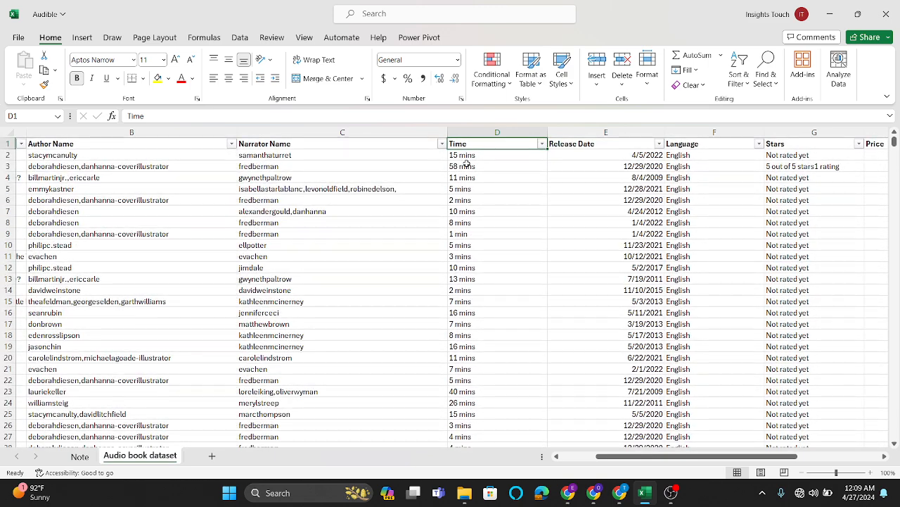
{"action": "scroll", "coordinate": [485, 178], "scroll_direction": "down", "scroll_amount": 11}
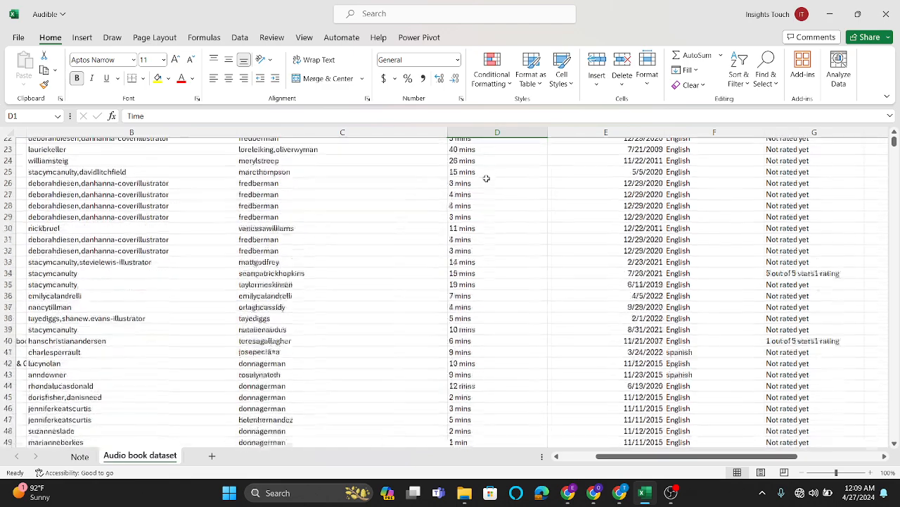
{"action": "scroll", "coordinate": [486, 179], "scroll_direction": "down", "scroll_amount": 4}
{"action": "scroll", "coordinate": [486, 179], "scroll_direction": "down", "scroll_amount": 1}
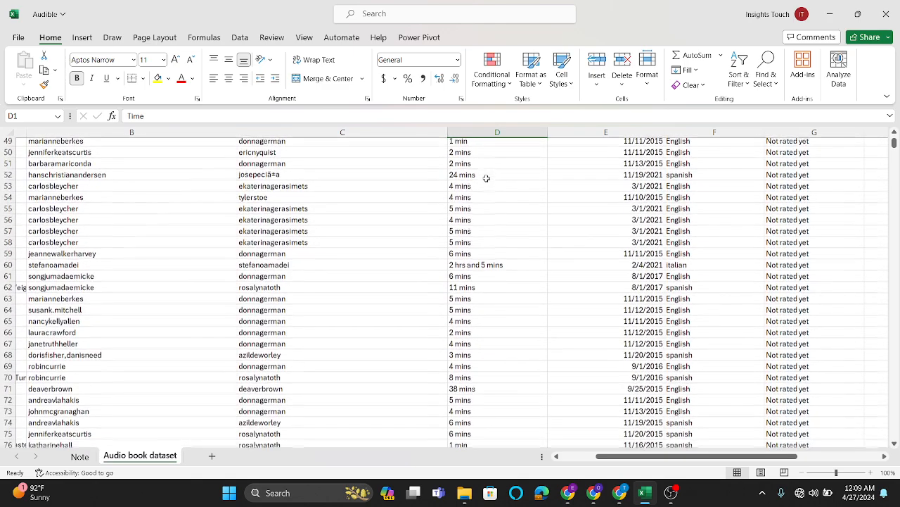
{"action": "scroll", "coordinate": [486, 179], "scroll_direction": "up", "scroll_amount": 3}
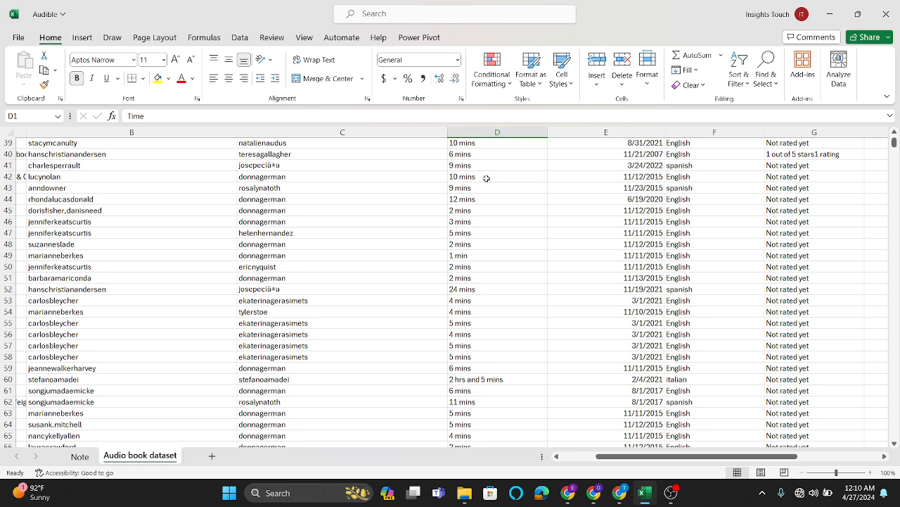
{"action": "scroll", "coordinate": [486, 178], "scroll_direction": "up", "scroll_amount": 8}
{"action": "scroll", "coordinate": [486, 178], "scroll_direction": "down", "scroll_amount": 12}
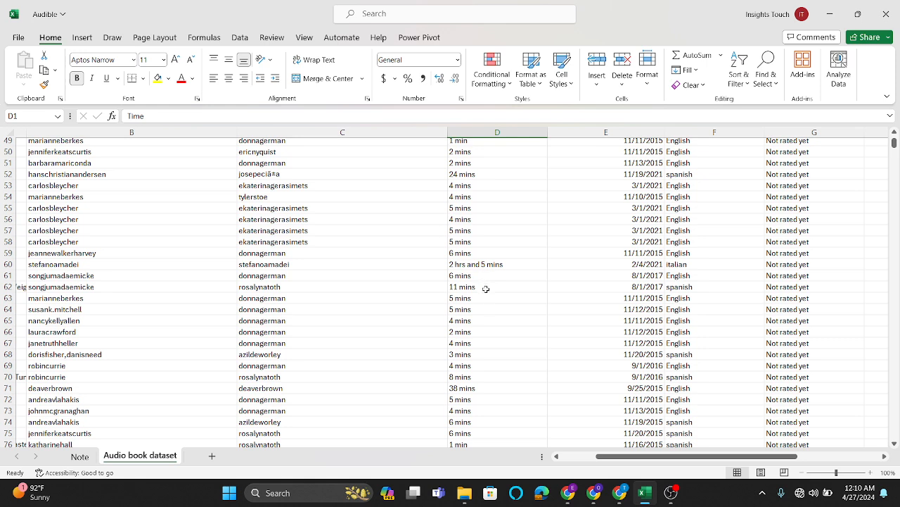
{"action": "left_click", "coordinate": [461, 195]}
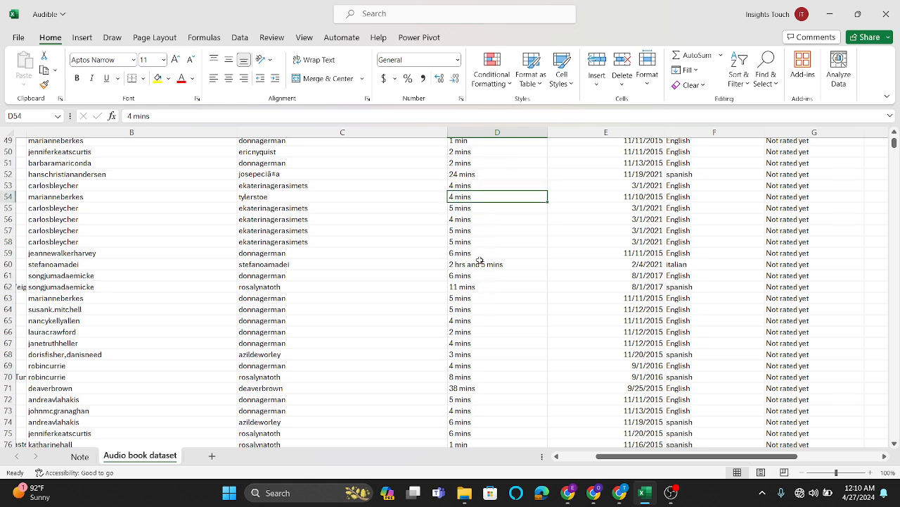
{"action": "left_click", "coordinate": [453, 266]}
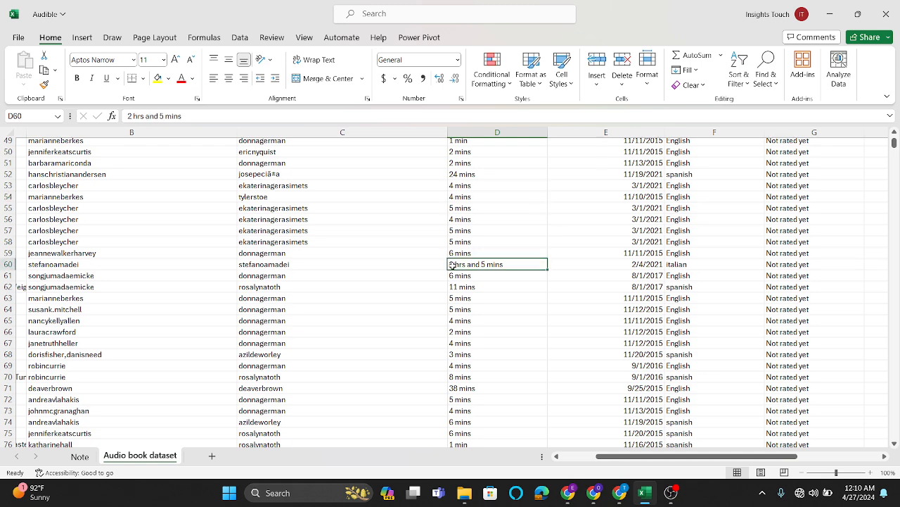
{"action": "left_click", "coordinate": [462, 221]}
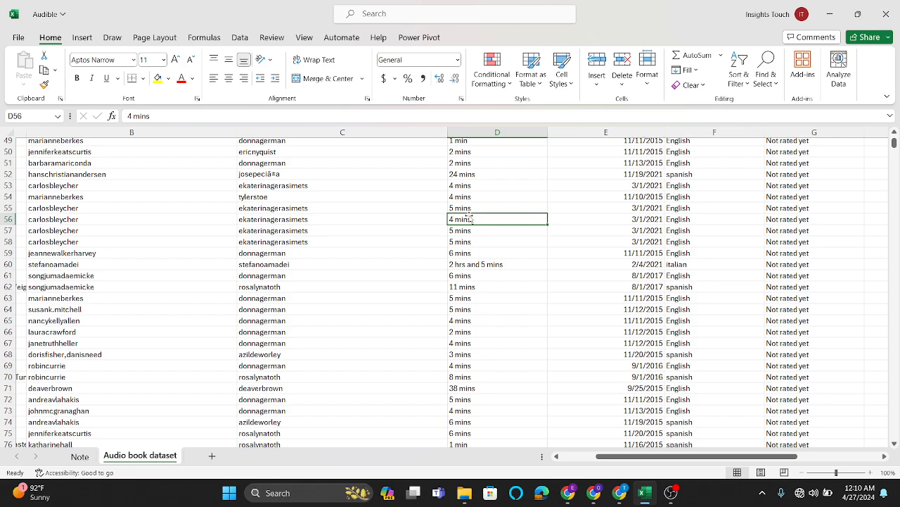
{"action": "scroll", "coordinate": [469, 219], "scroll_direction": "up", "scroll_amount": 16}
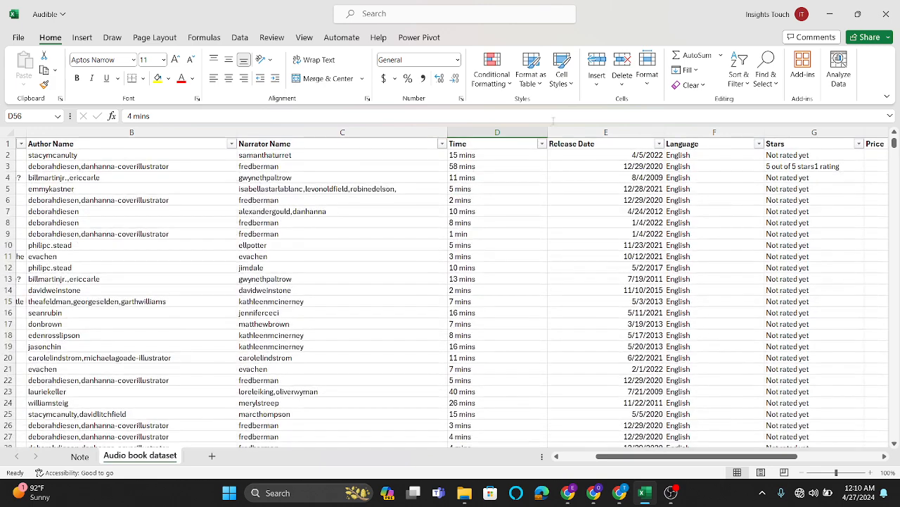
Check the duration entries in the Time column's filter list without filtering, and insert a blank column between Time and Release Date.
{"action": "left_click", "coordinate": [542, 144]}
{"action": "scroll", "coordinate": [478, 341], "scroll_direction": "down", "scroll_amount": 5}
{"action": "scroll", "coordinate": [481, 341], "scroll_direction": "down", "scroll_amount": 15}
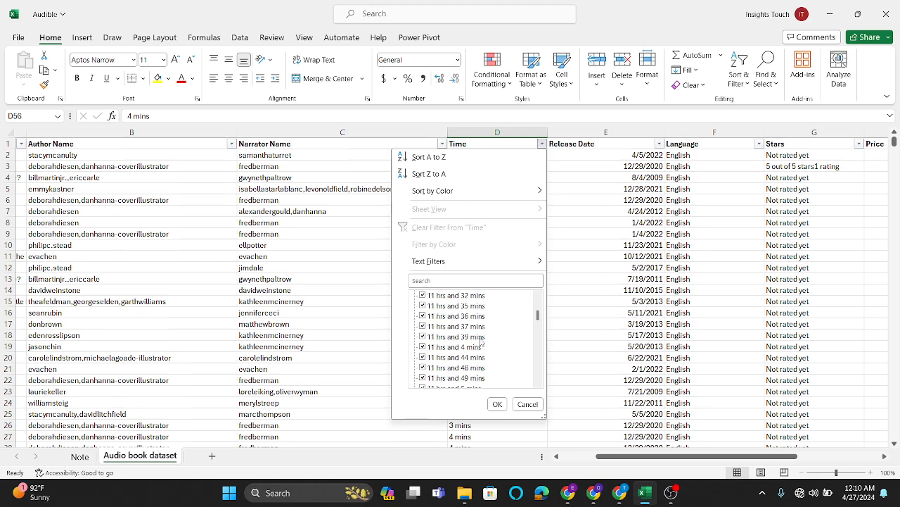
{"action": "left_click", "coordinate": [569, 317]}
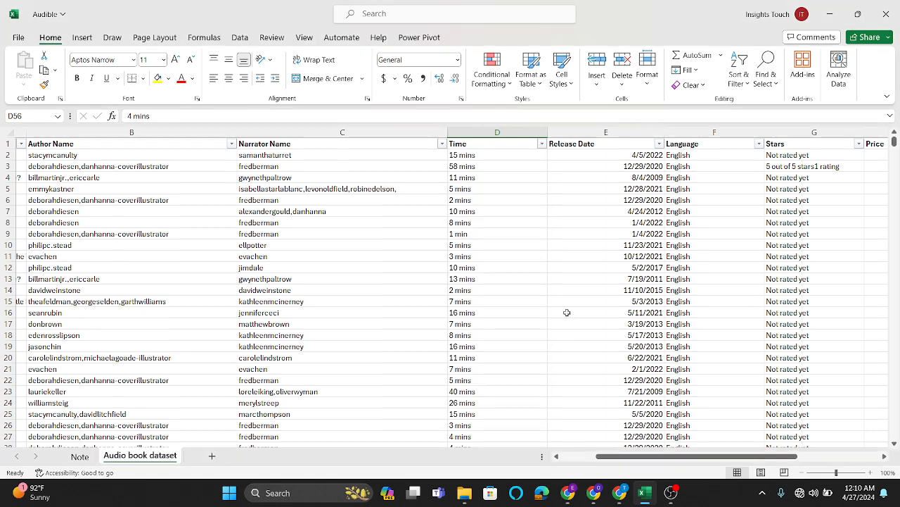
{"action": "left_click", "coordinate": [605, 132]}
{"action": "right_click", "coordinate": [605, 133]}
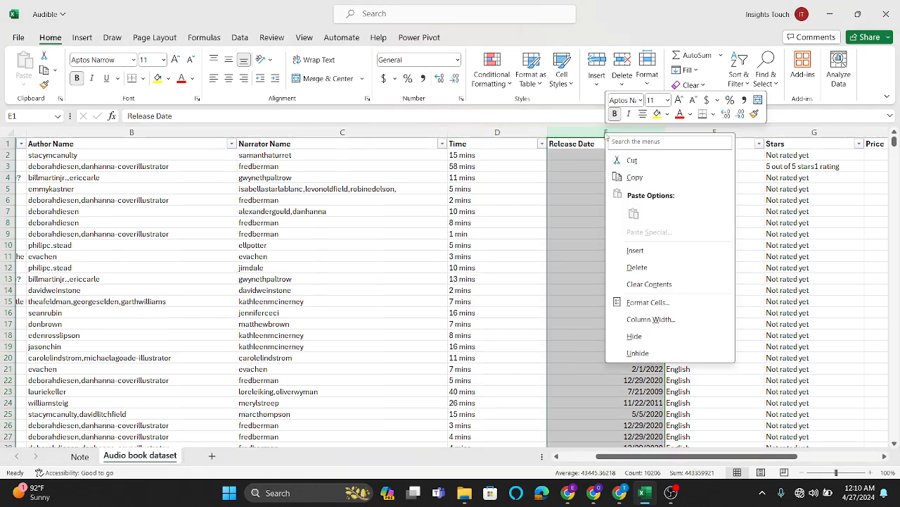
{"action": "left_click", "coordinate": [635, 250]}
{"action": "scroll", "coordinate": [502, 245], "scroll_direction": "right", "scroll_amount": 2}
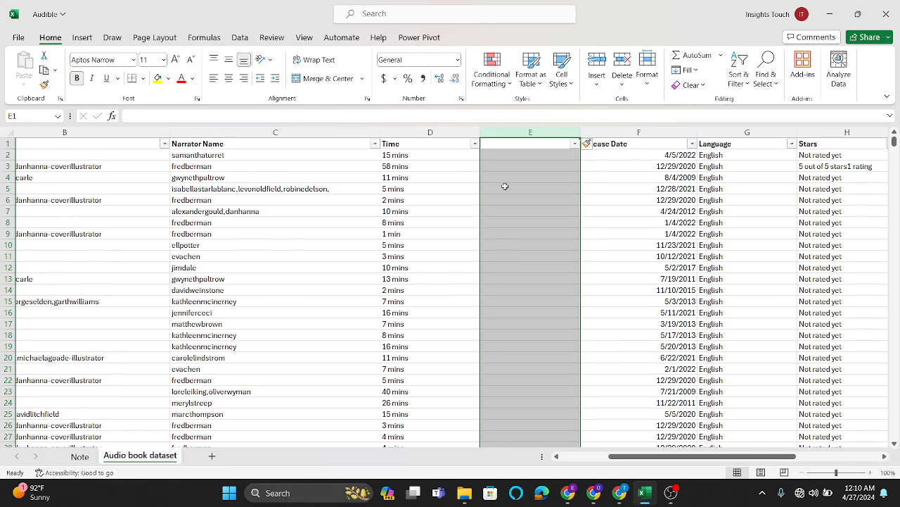
{"action": "left_click", "coordinate": [503, 158]}
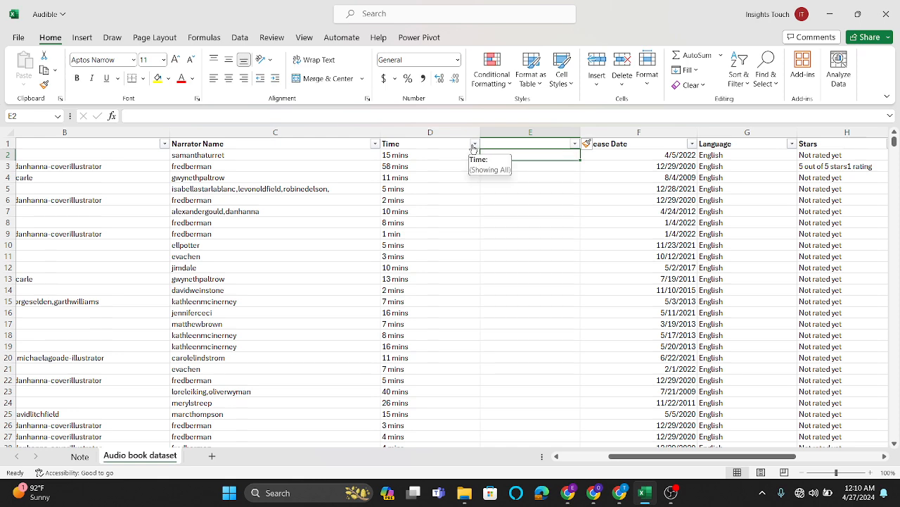
Filter the Time column to show only the "Less than 1 minute" entries.
{"action": "left_click", "coordinate": [475, 144]}
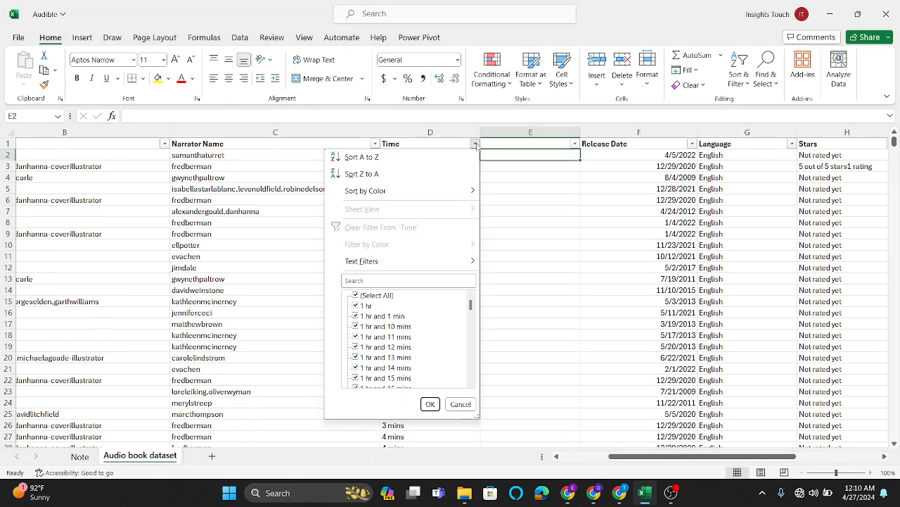
{"action": "mouse_move", "coordinate": [464, 261]}
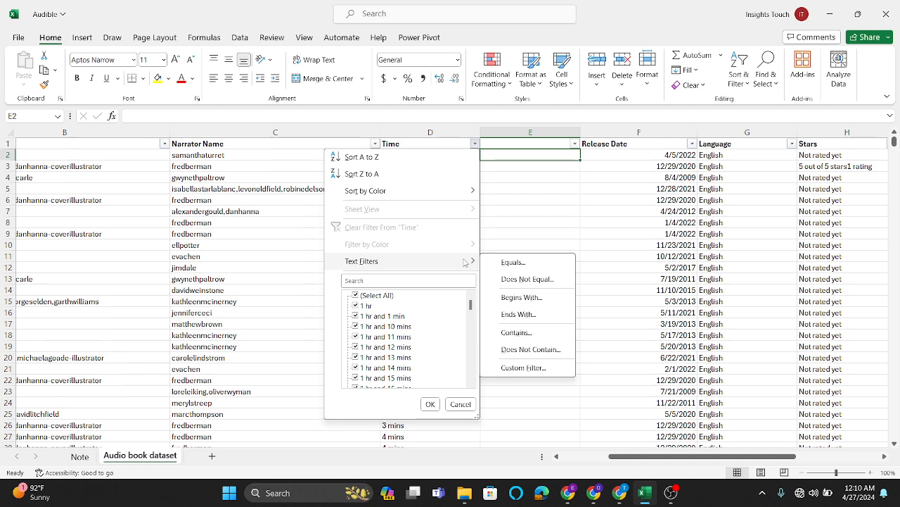
{"action": "left_click_drag", "start_coordinate": [471, 304], "coordinate": [467, 389]}
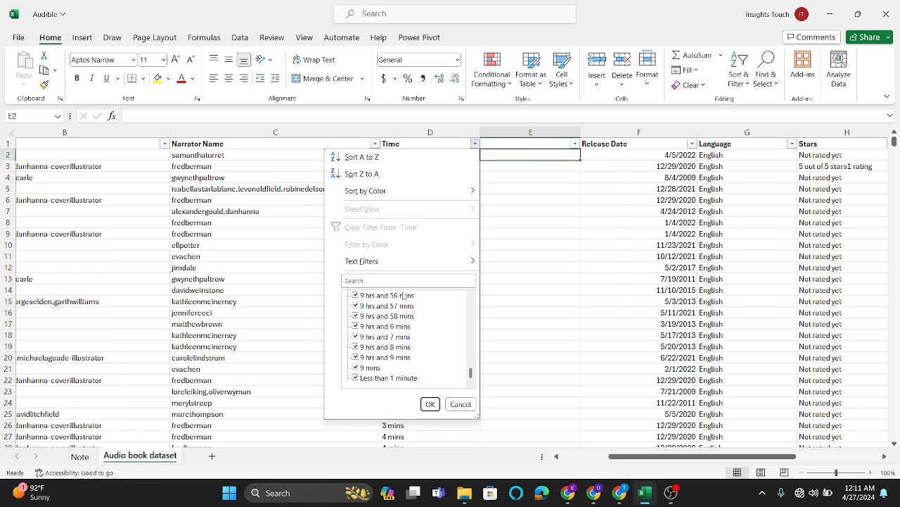
{"action": "scroll", "coordinate": [391, 313], "scroll_direction": "up", "scroll_amount": 10}
{"action": "scroll", "coordinate": [391, 309], "scroll_direction": "up", "scroll_amount": 15}
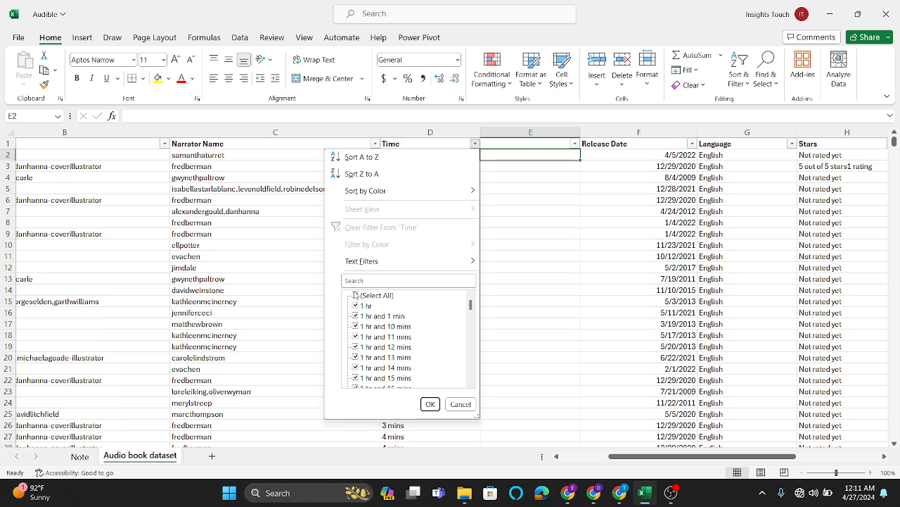
{"action": "left_click", "coordinate": [355, 295]}
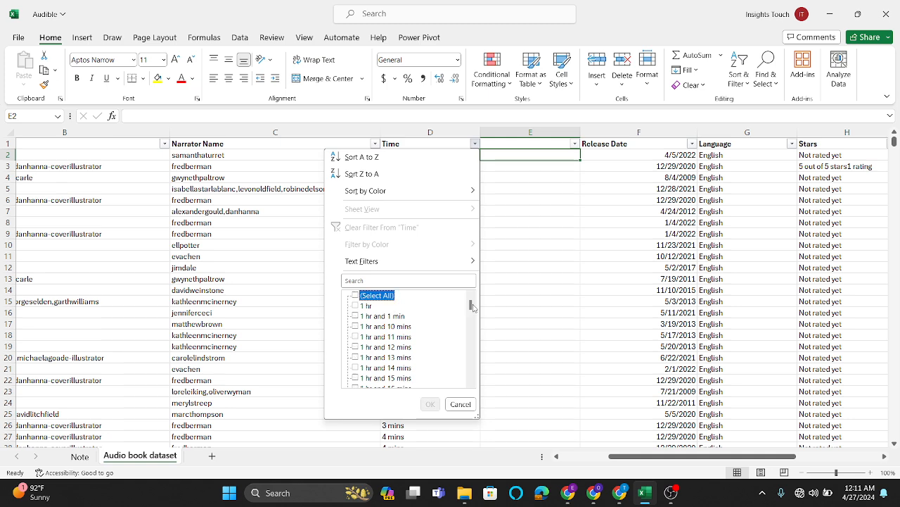
{"action": "left_click_drag", "start_coordinate": [470, 307], "coordinate": [471, 372]}
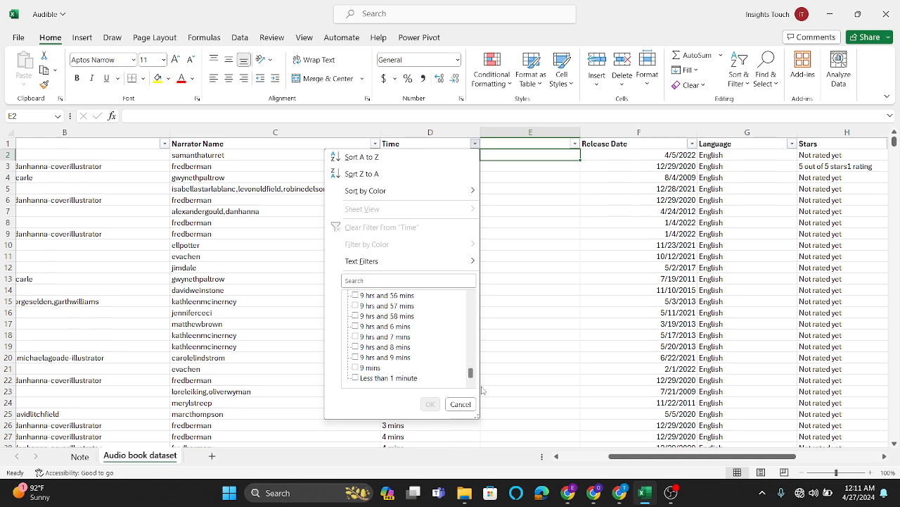
{"action": "left_click", "coordinate": [359, 379]}
{"action": "left_click", "coordinate": [430, 404]}
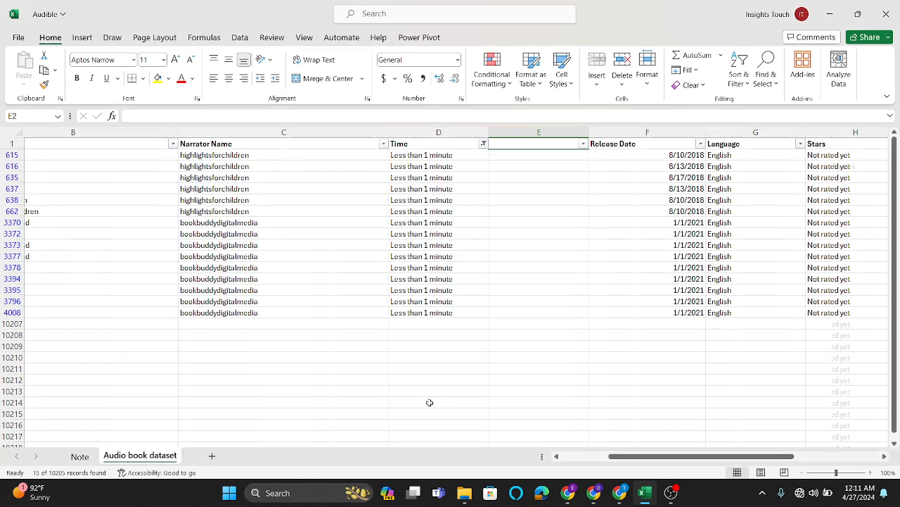
Enter 0 in E615 and fill it down the blank column through E4008 for all the filtered rows.
{"action": "left_click", "coordinate": [507, 157]}
{"action": "type", "text": "0"}
{"action": "key", "text": "Return"}
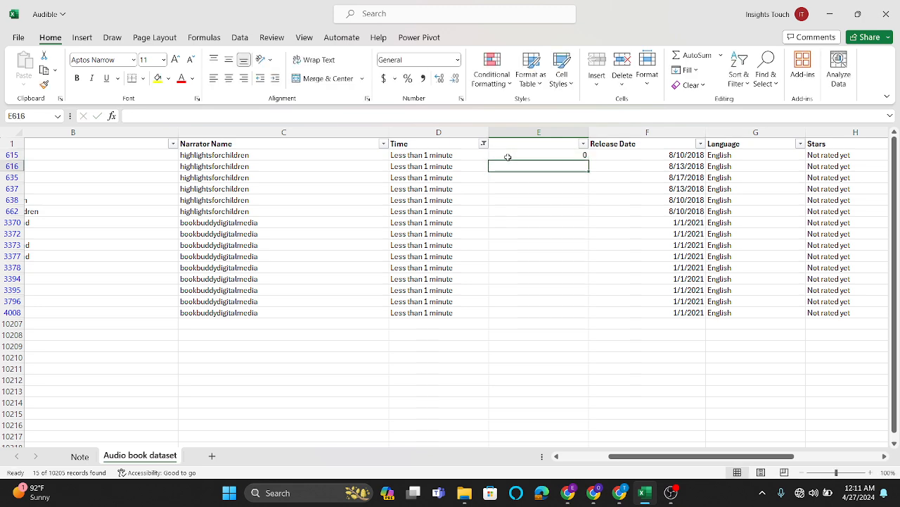
{"action": "left_click", "coordinate": [533, 153]}
{"action": "left_click_drag", "start_coordinate": [589, 161], "coordinate": [583, 318]}
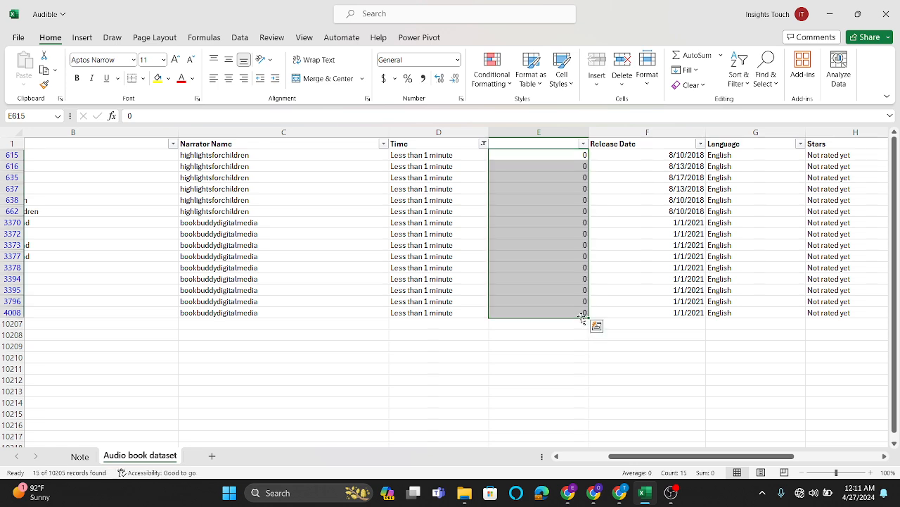
Clear the filter from the Time column to show all rows of the dataset.
{"action": "left_click", "coordinate": [484, 144]}
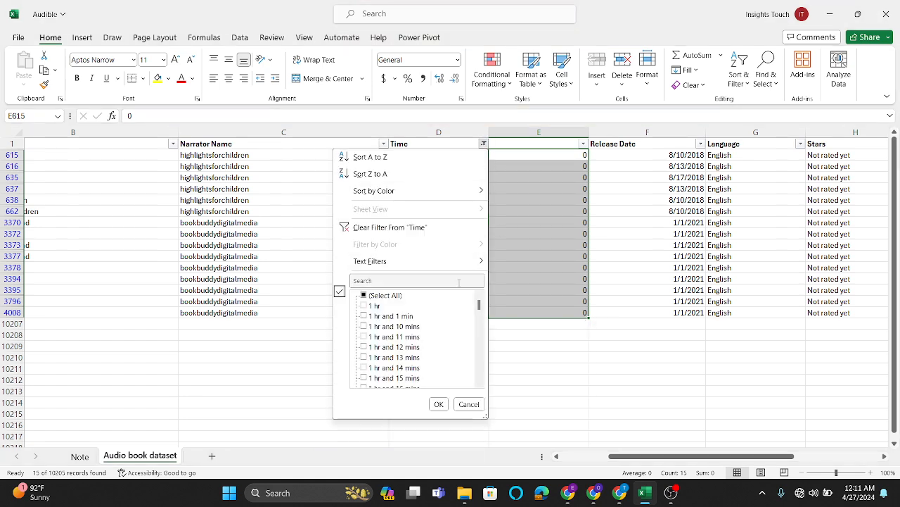
{"action": "scroll", "coordinate": [425, 345], "scroll_direction": "down", "scroll_amount": 3}
{"action": "scroll", "coordinate": [425, 344], "scroll_direction": "up", "scroll_amount": 3}
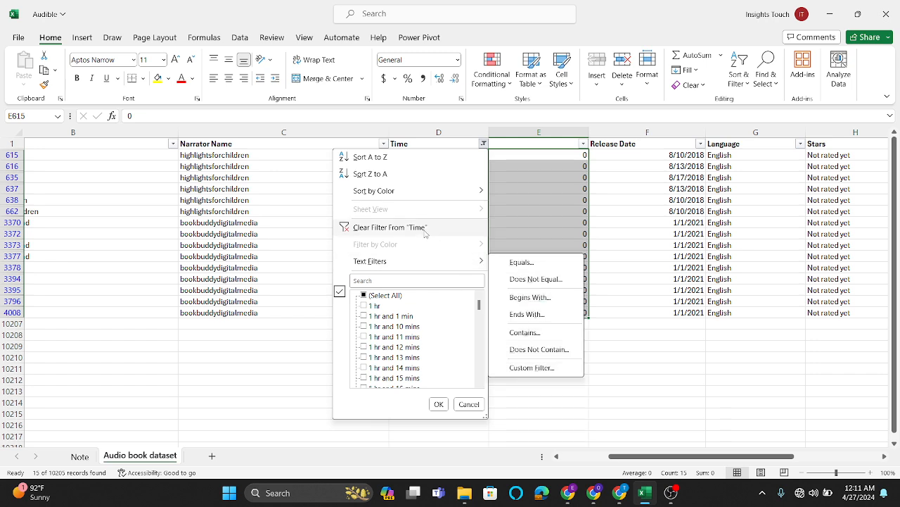
{"action": "left_click", "coordinate": [383, 227]}
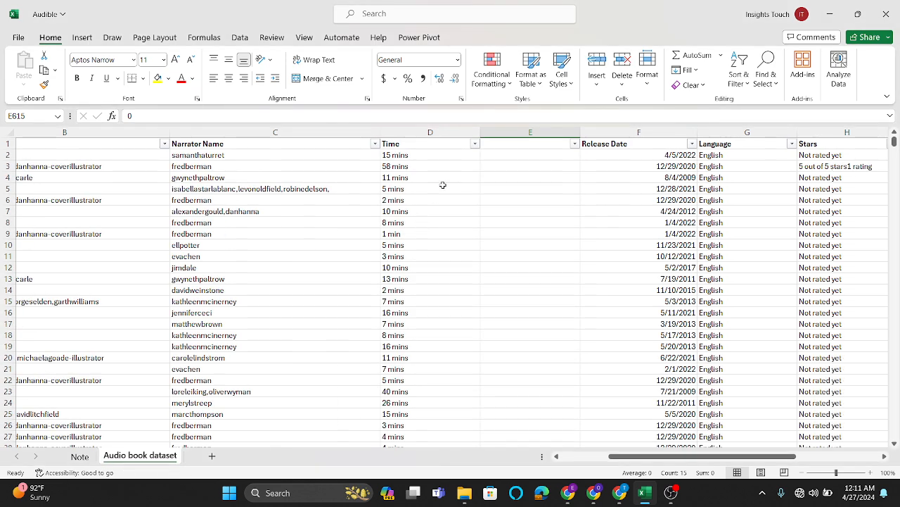
Apply a custom text filter to the Time column for entries that end with "hr" or end with "hrs".
{"action": "left_click", "coordinate": [474, 145]}
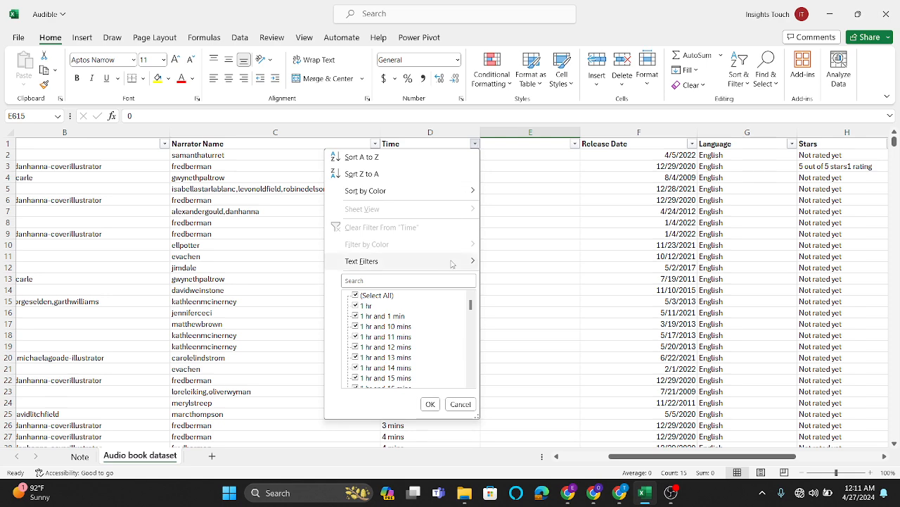
{"action": "mouse_move", "coordinate": [453, 264]}
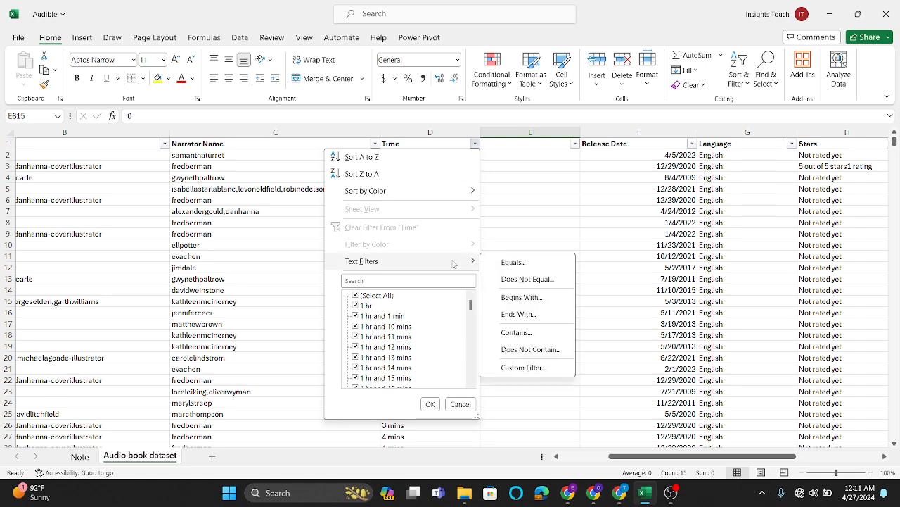
{"action": "left_click", "coordinate": [524, 320]}
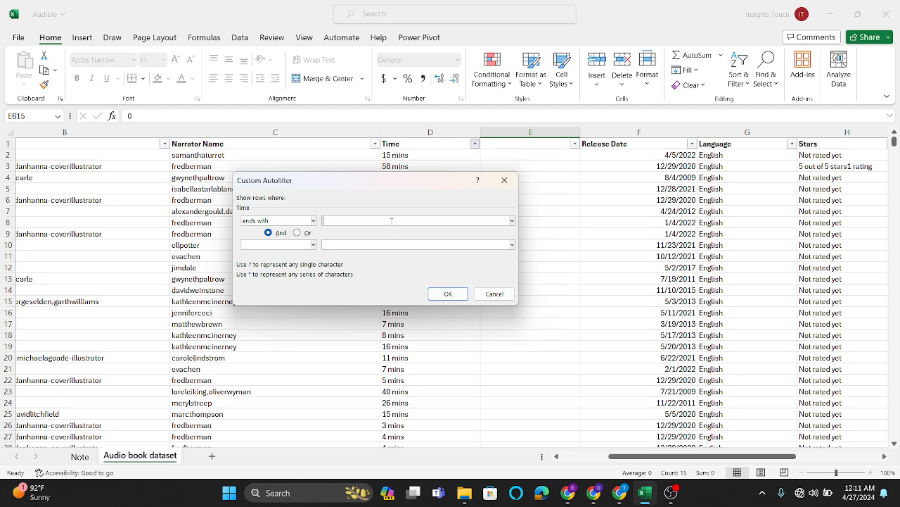
{"action": "type", "text": "hr"}
{"action": "left_click", "coordinate": [297, 233]}
{"action": "left_click", "coordinate": [313, 245]}
{"action": "scroll", "coordinate": [284, 310], "scroll_direction": "down", "scroll_amount": 2}
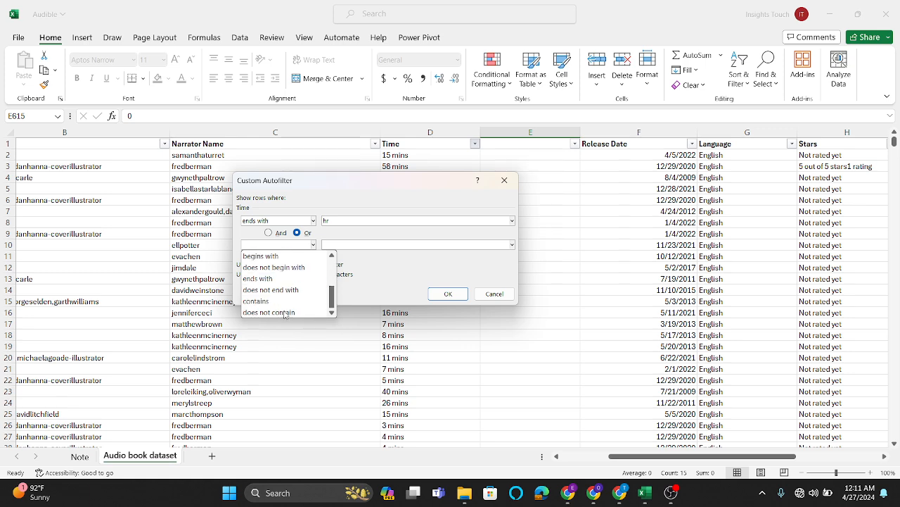
{"action": "left_click", "coordinate": [267, 279]}
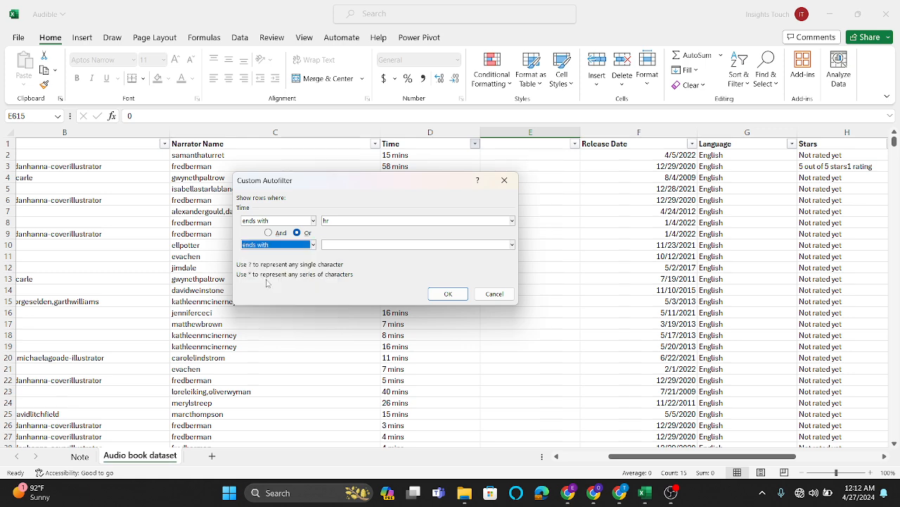
{"action": "left_click", "coordinate": [336, 244]}
{"action": "type", "text": "hrs"}
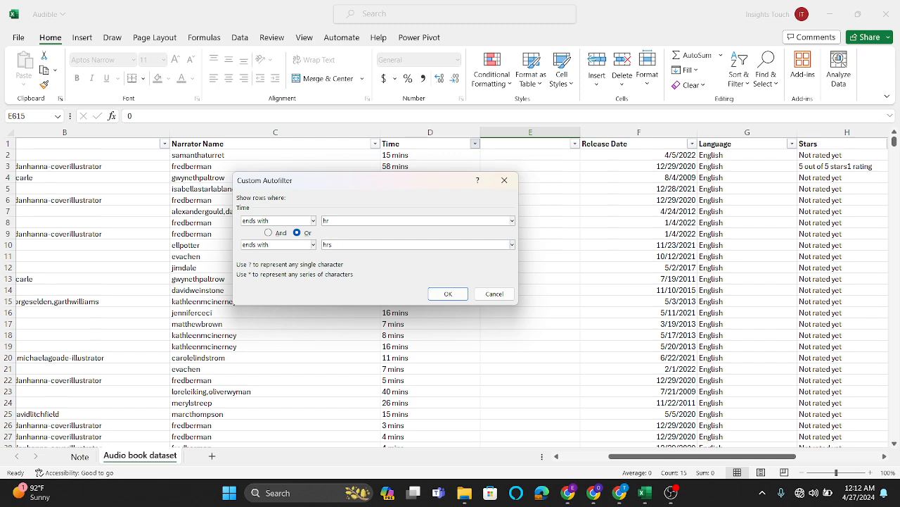
{"action": "left_click", "coordinate": [450, 294]}
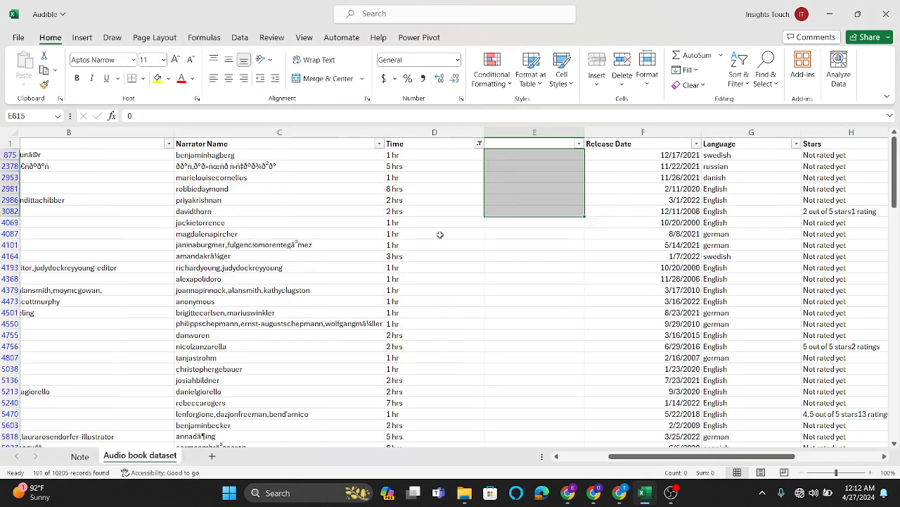
Look through the filtered hour-only rows down to the end of the dataset and back up.
{"action": "scroll", "coordinate": [426, 274], "scroll_direction": "down", "scroll_amount": 5}
{"action": "scroll", "coordinate": [426, 275], "scroll_direction": "up", "scroll_amount": 5}
{"action": "scroll", "coordinate": [557, 347], "scroll_direction": "down", "scroll_amount": 15}
{"action": "scroll", "coordinate": [557, 347], "scroll_direction": "down", "scroll_amount": 10}
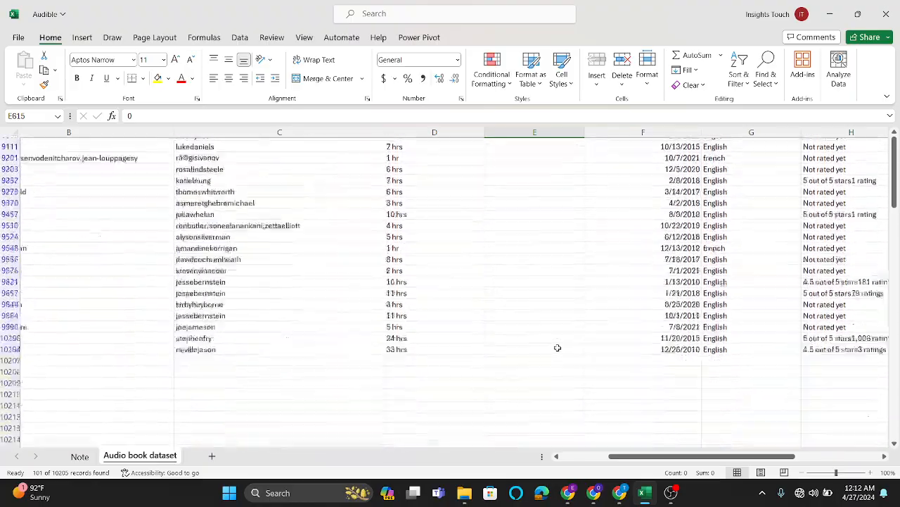
{"action": "scroll", "coordinate": [557, 348], "scroll_direction": "up", "scroll_amount": 15}
{"action": "scroll", "coordinate": [557, 347], "scroll_direction": "up", "scroll_amount": 15}
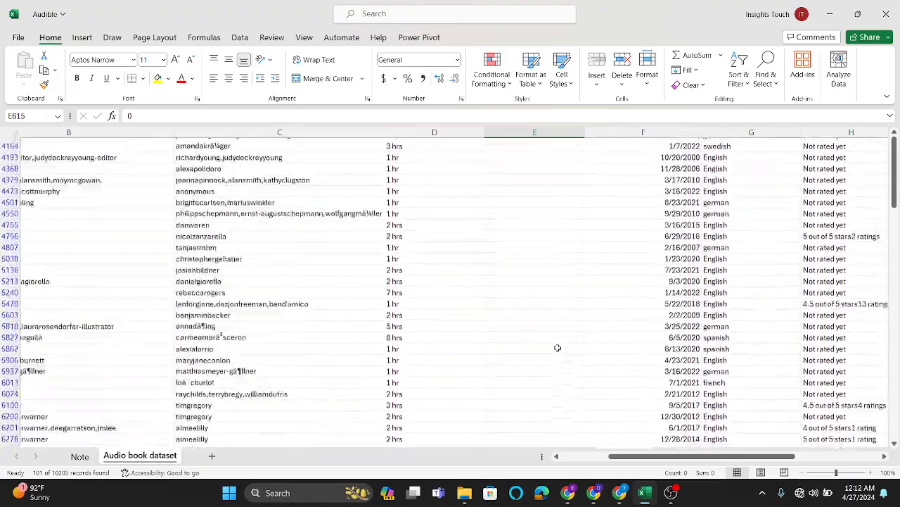
Enter the formula =CONCAT(D875," ", "and", " ","0 min") in E875 of the blank helper column.
{"action": "left_click", "coordinate": [509, 156]}
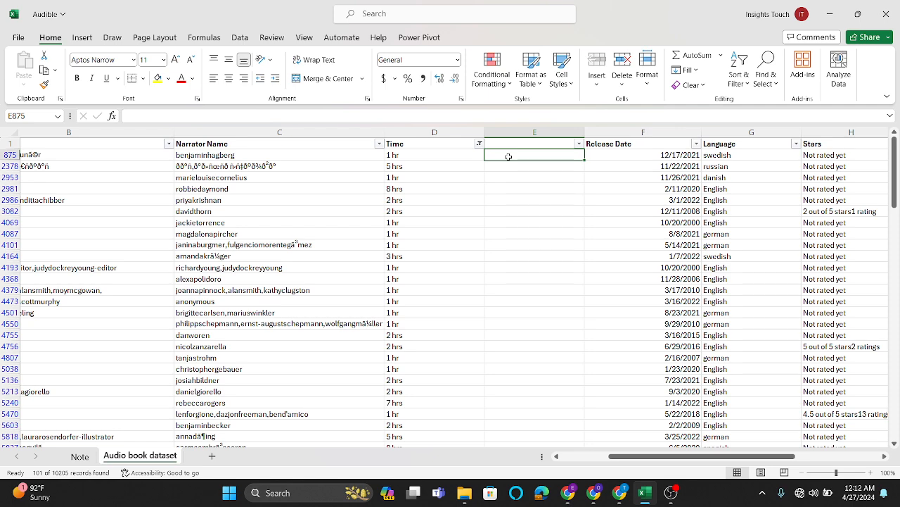
{"action": "type", "text": "="}
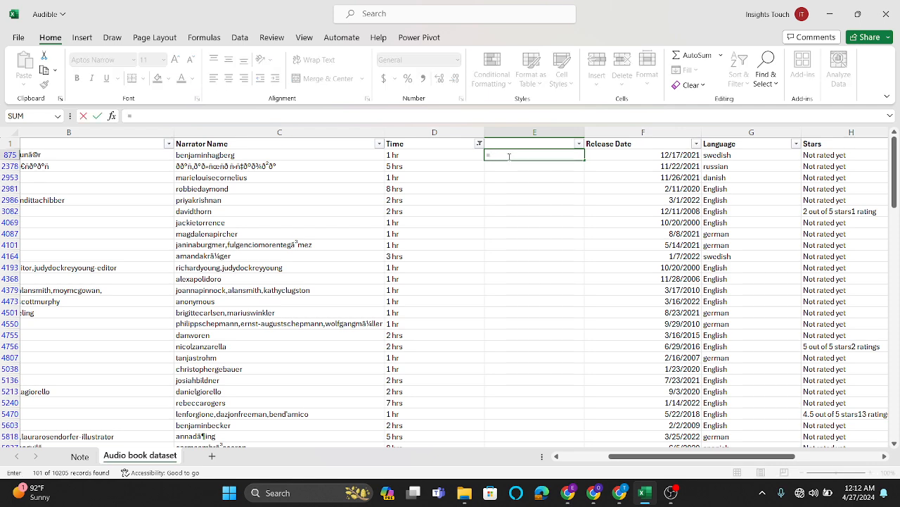
{"action": "type", "text": "co"}
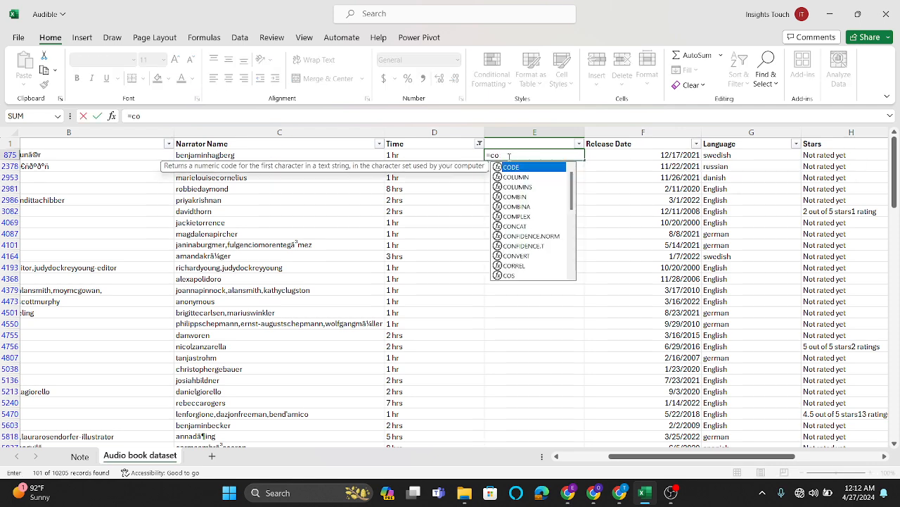
{"action": "type", "text": "ncat"}
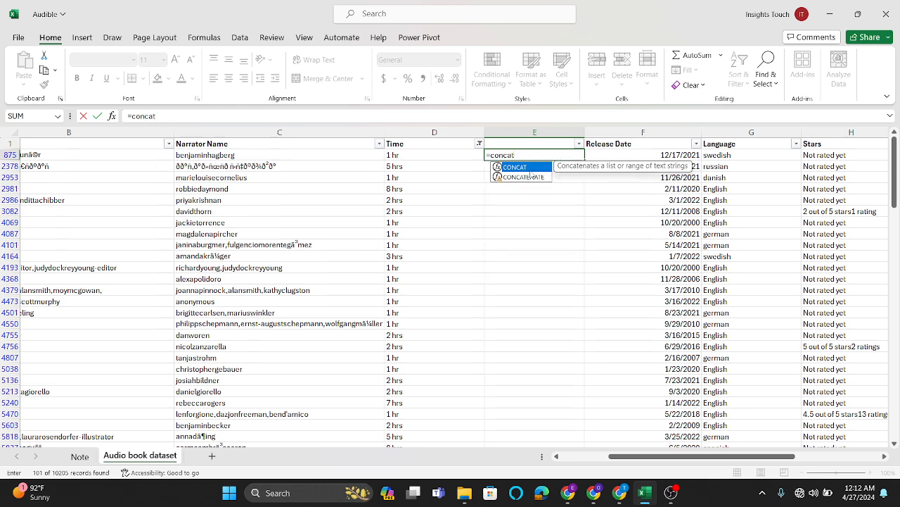
{"action": "double_click", "coordinate": [529, 169]}
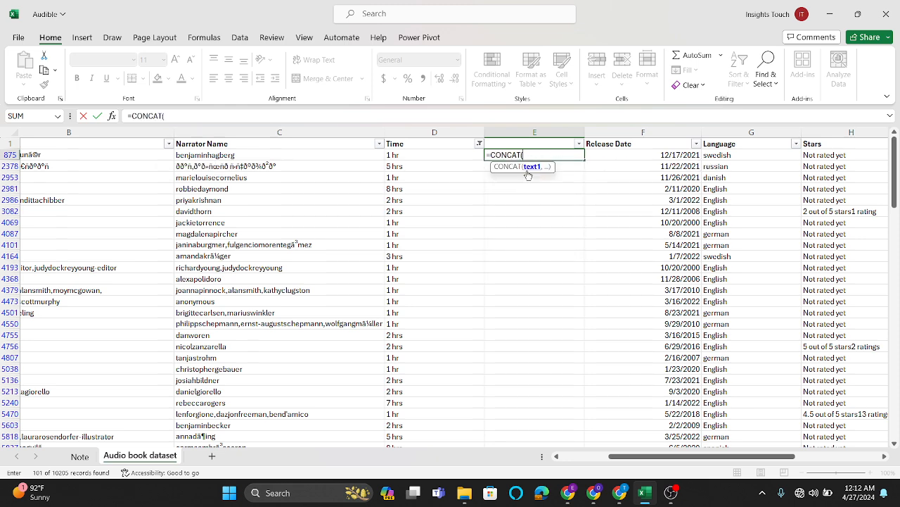
{"action": "left_click", "coordinate": [426, 154]}
{"action": "type", "text": ","}
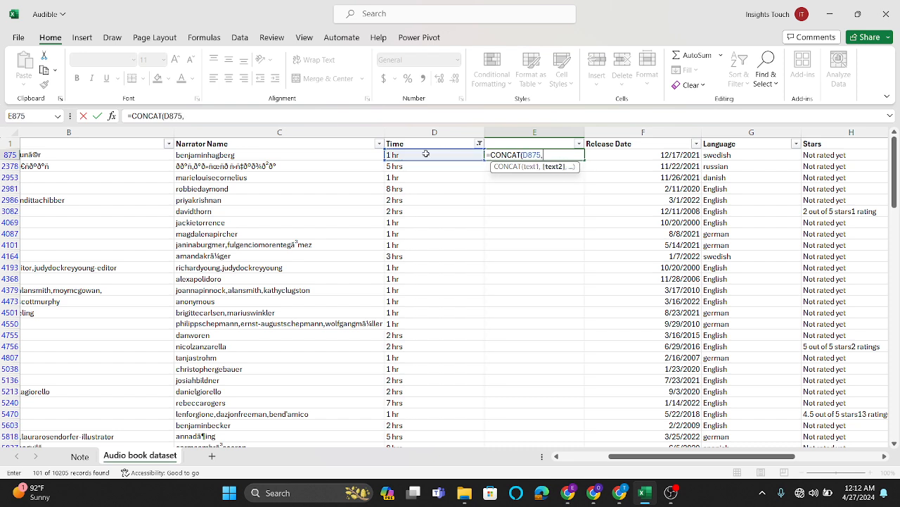
{"action": "type", "text": "\" \", \"and"}
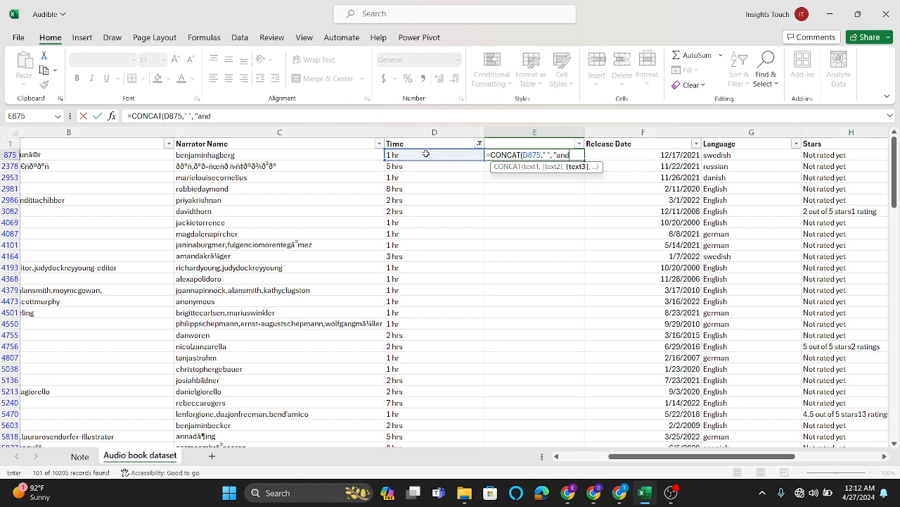
{"action": "type", "text": "\","}
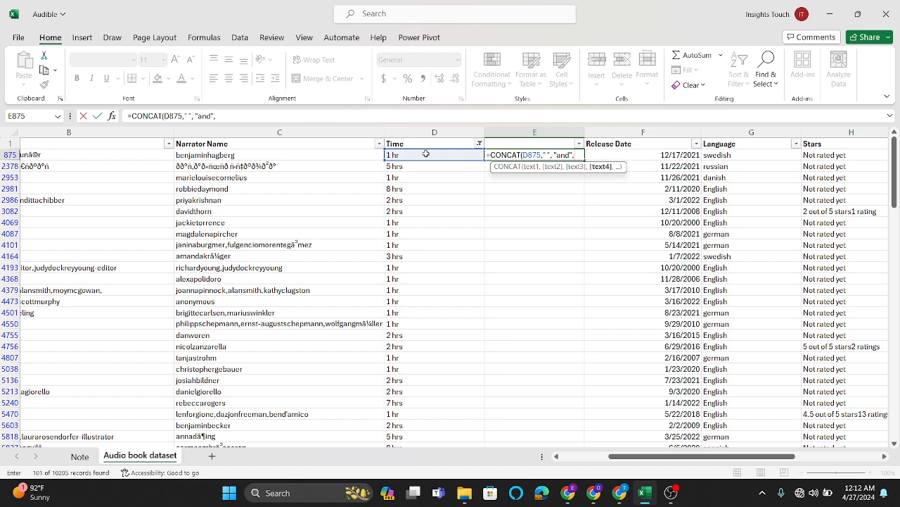
{"action": "type", "text": " \" \","}
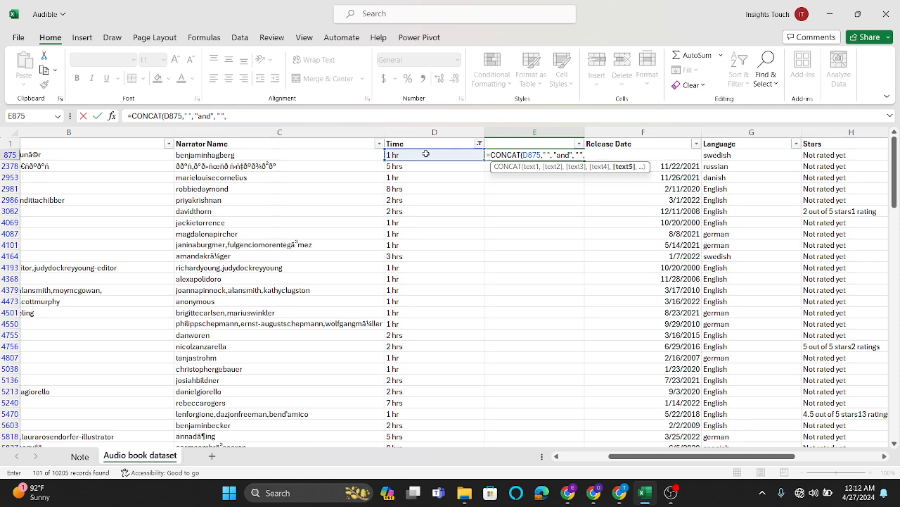
{"action": "type", "text": "\"0 min"}
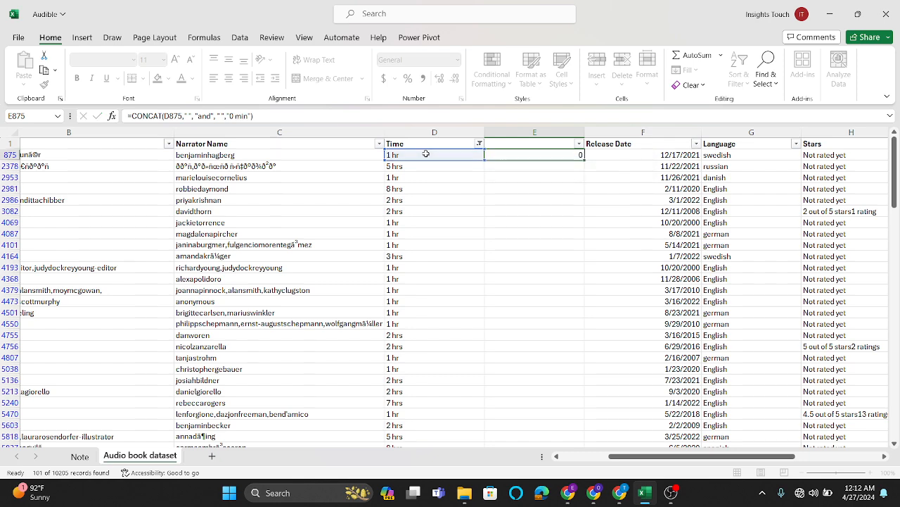
{"action": "key", "text": "Return"}
Fill the CONCAT formula from E875 down the filtered rows through E10194.
{"action": "left_click", "coordinate": [511, 155]}
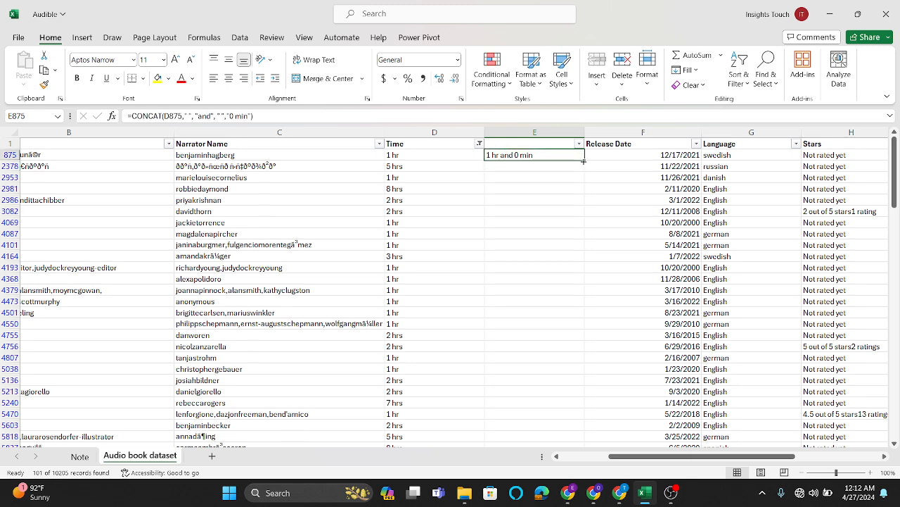
{"action": "left_click_drag", "start_coordinate": [583, 161], "coordinate": [541, 385]}
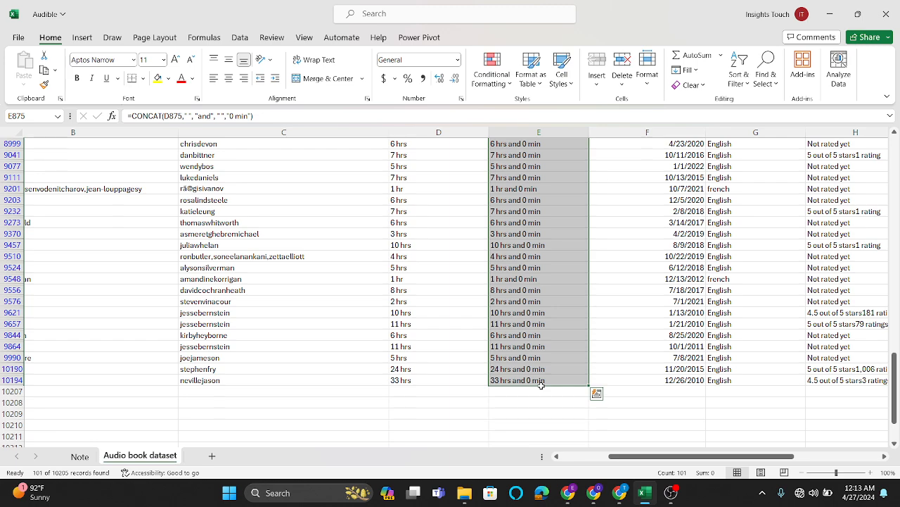
{"action": "left_click", "coordinate": [617, 299]}
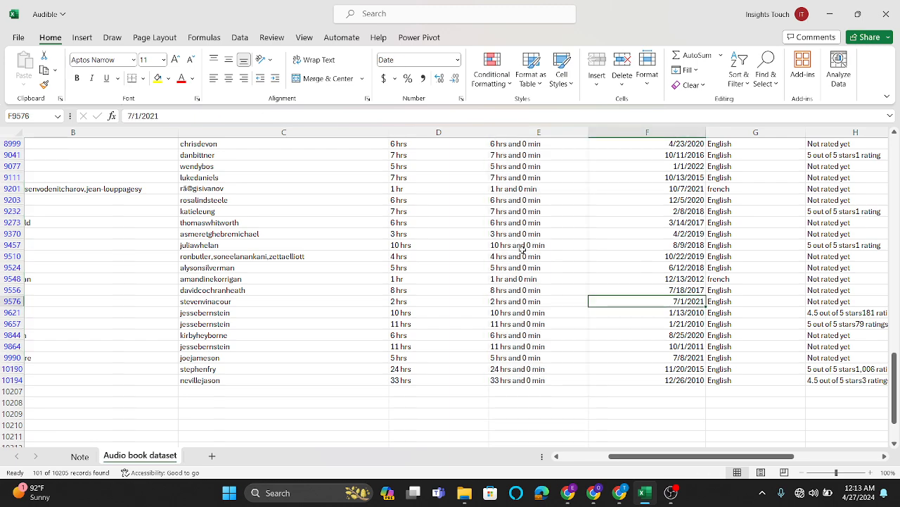
Clear the hour-only filter from the Time column to bring back all rows.
{"action": "scroll", "coordinate": [482, 230], "scroll_direction": "up", "scroll_amount": 7}
{"action": "scroll", "coordinate": [482, 230], "scroll_direction": "up", "scroll_amount": 20}
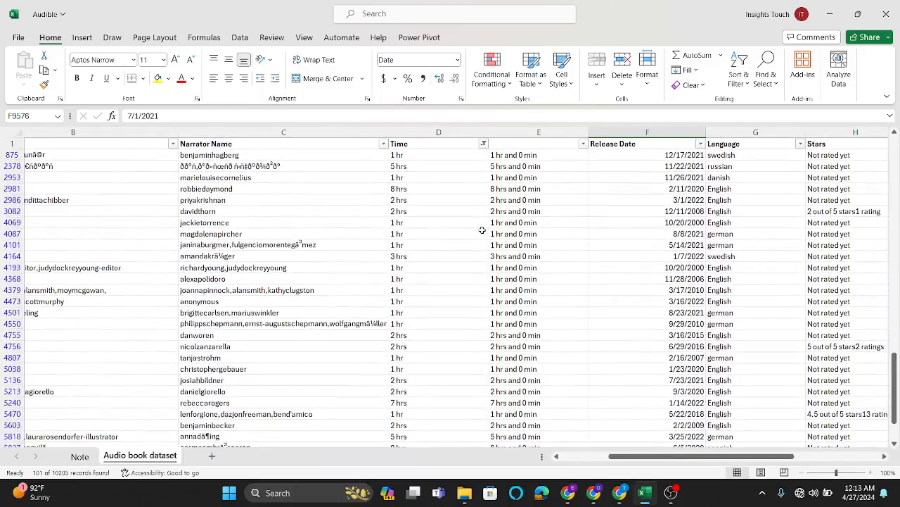
{"action": "left_click", "coordinate": [480, 143]}
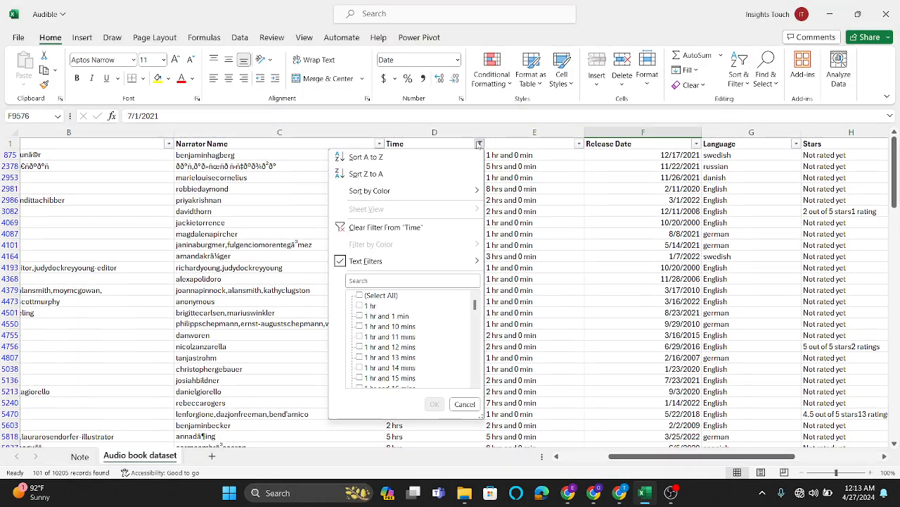
{"action": "left_click", "coordinate": [438, 227]}
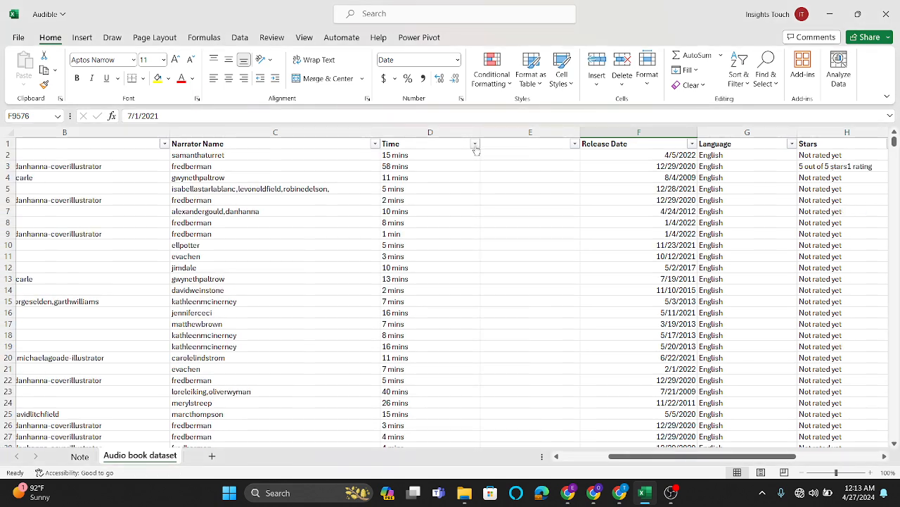
Apply a custom text filter to the Time column for entries that do not contain "hr", adding an And condition of "does not contain".
{"action": "left_click", "coordinate": [475, 144]}
{"action": "mouse_move", "coordinate": [473, 261]}
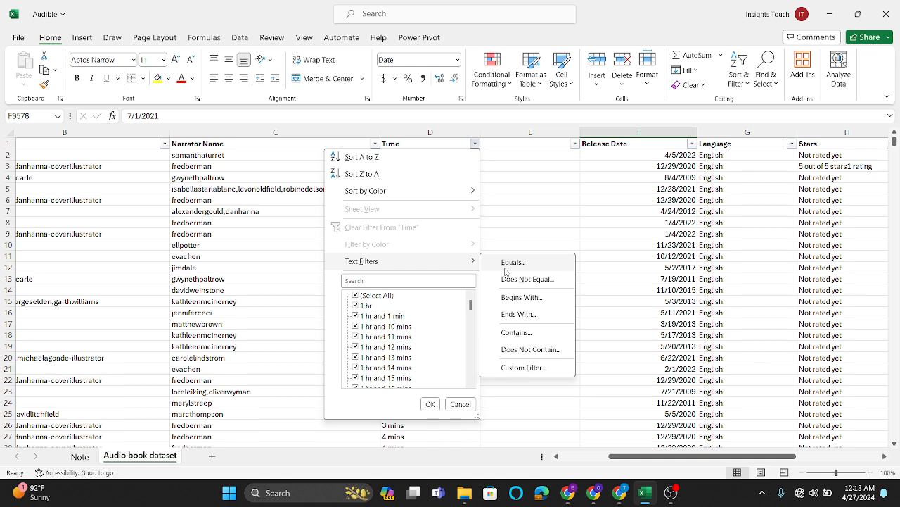
{"action": "left_click", "coordinate": [529, 349]}
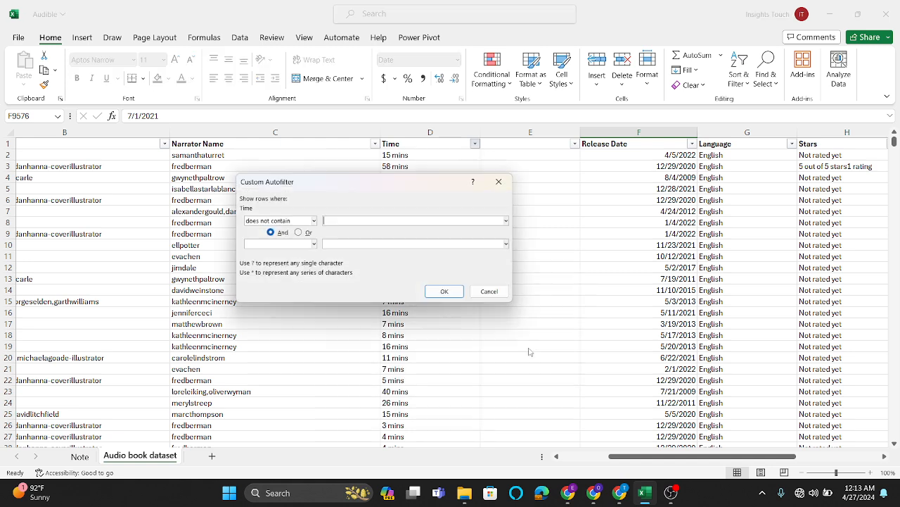
{"action": "type", "text": "h"}
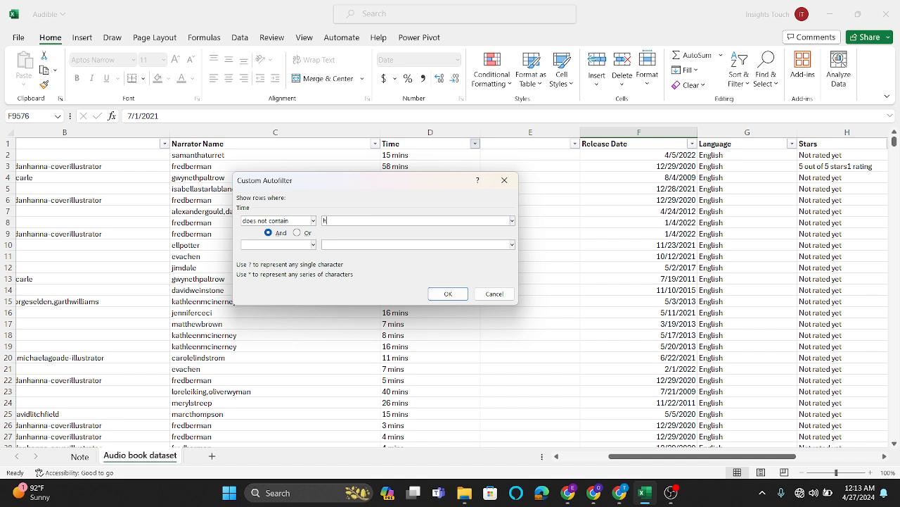
{"action": "type", "text": "r"}
{"action": "left_click", "coordinate": [314, 245]}
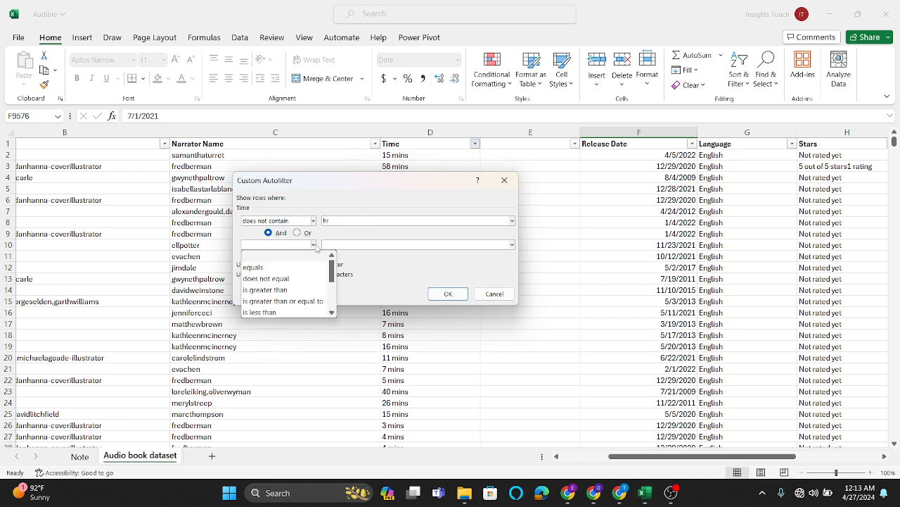
{"action": "left_click", "coordinate": [291, 279]}
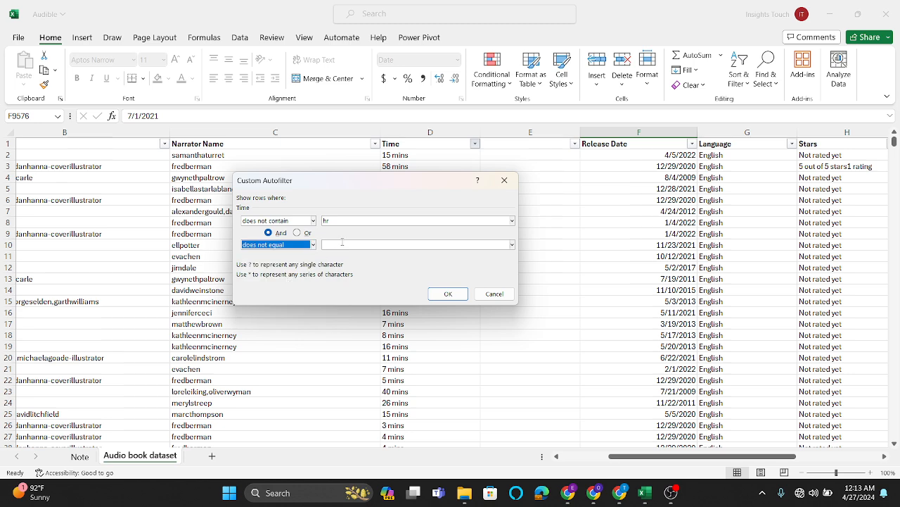
{"action": "left_click", "coordinate": [315, 245]}
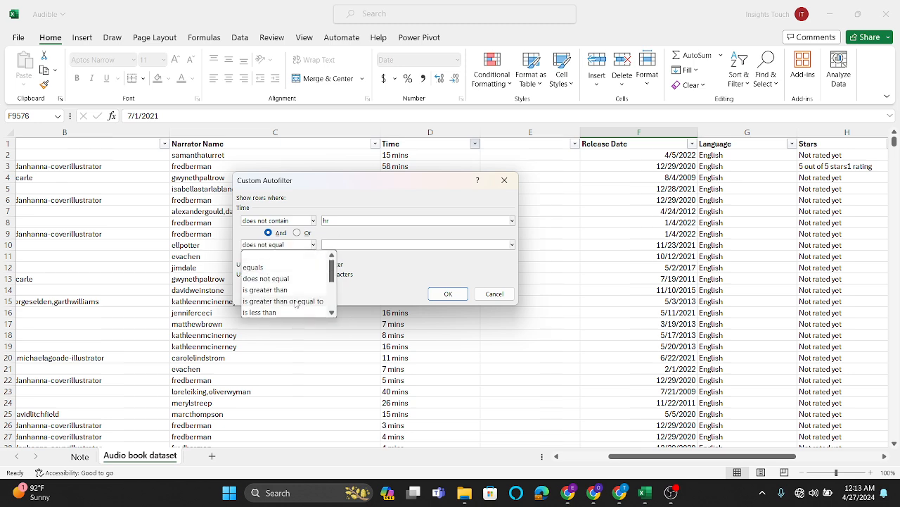
{"action": "scroll", "coordinate": [296, 304], "scroll_direction": "down", "scroll_amount": 2}
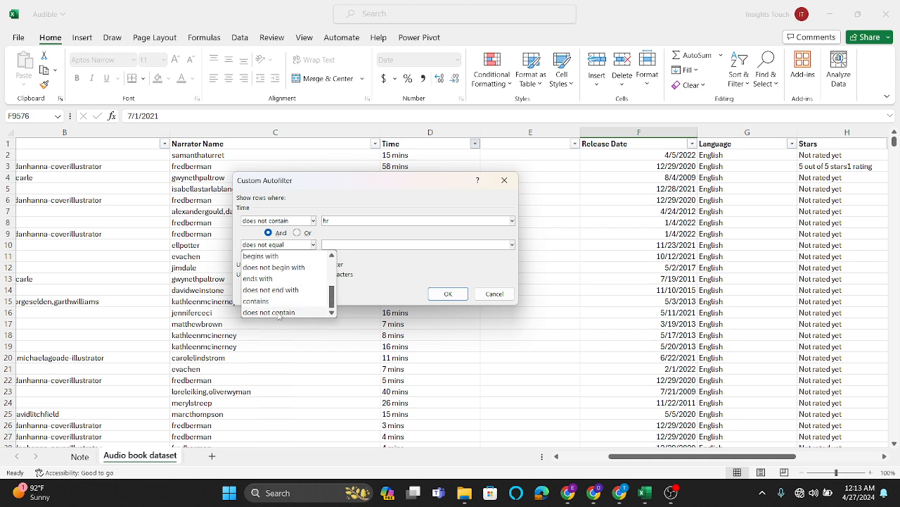
{"action": "left_click", "coordinate": [279, 312]}
{"action": "left_click", "coordinate": [330, 244]}
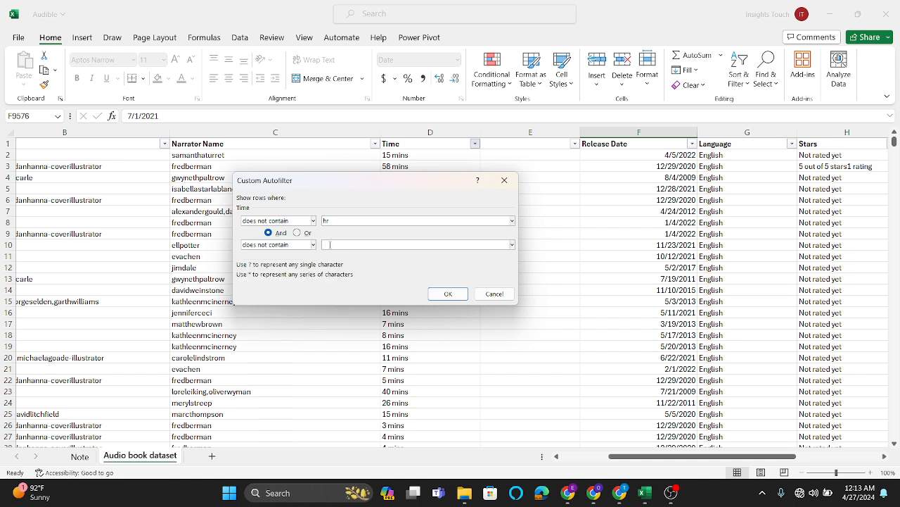
{"action": "left_click", "coordinate": [448, 294]}
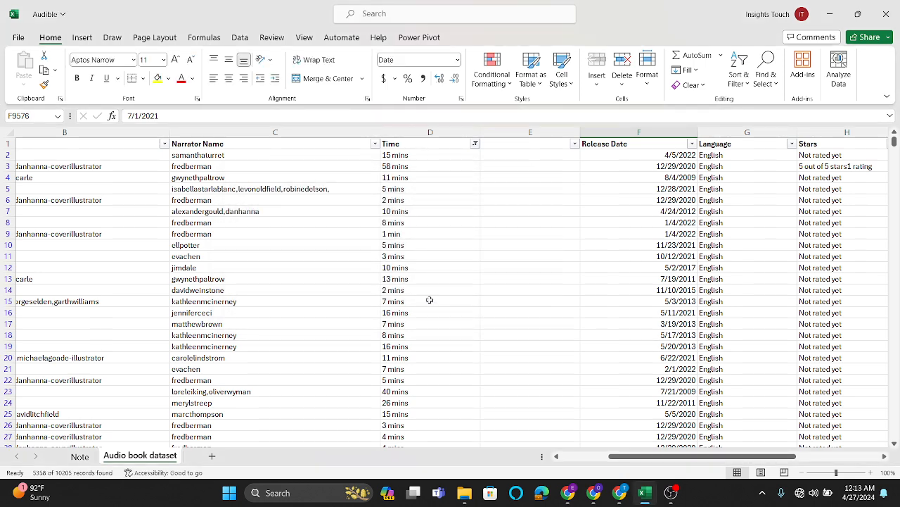
Examine the filtered rows from the beginning to the end of the dataset to check which duration types remain in the Time column.
{"action": "scroll", "coordinate": [433, 306], "scroll_direction": "down", "scroll_amount": 20}
{"action": "scroll", "coordinate": [434, 308], "scroll_direction": "down", "scroll_amount": 20}
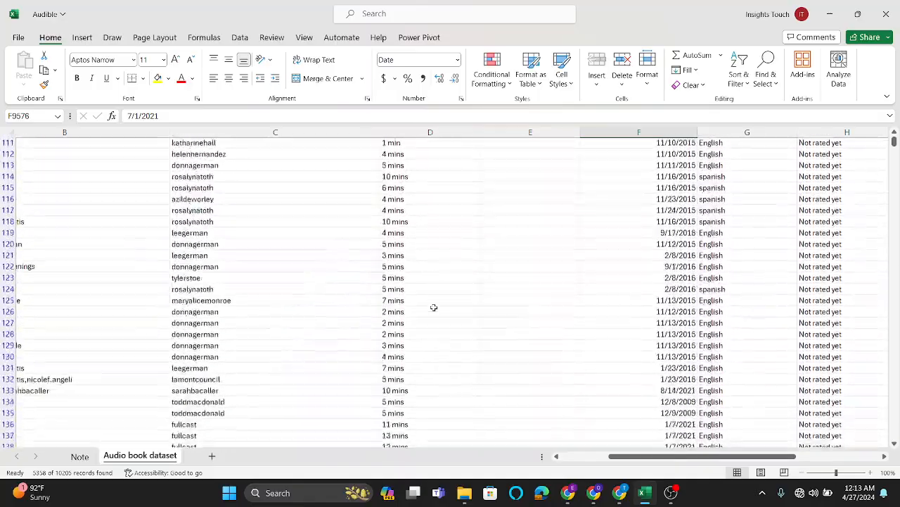
{"action": "scroll", "coordinate": [435, 307], "scroll_direction": "down", "scroll_amount": 20}
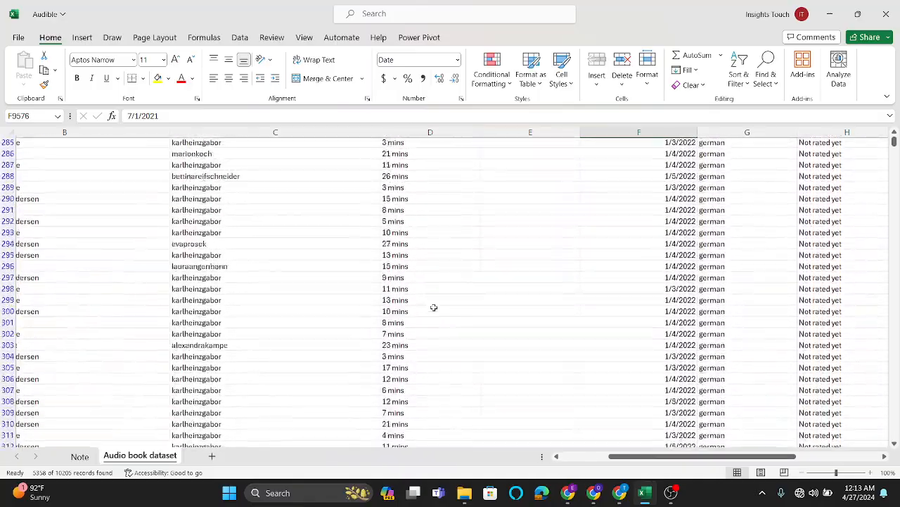
{"action": "scroll", "coordinate": [434, 307], "scroll_direction": "down", "scroll_amount": 20}
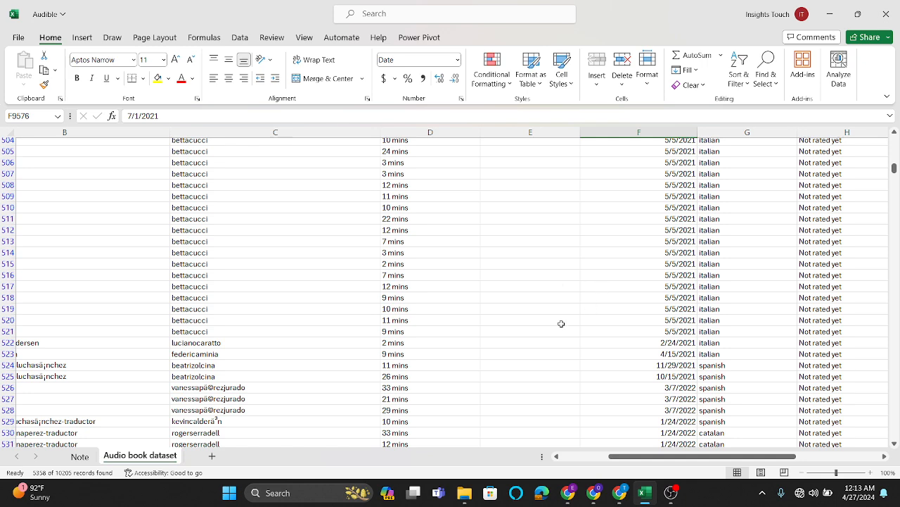
{"action": "scroll", "coordinate": [894, 167], "scroll_direction": "up", "scroll_amount": 9}
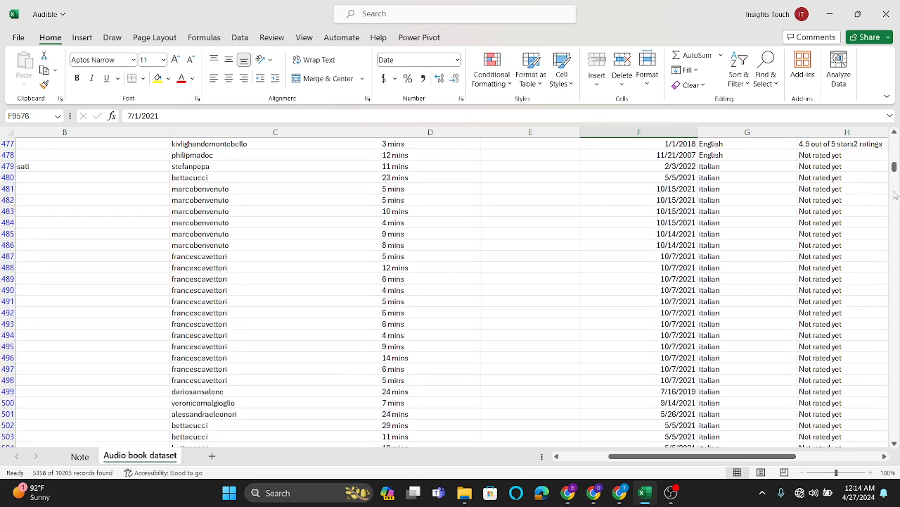
{"action": "left_click_drag", "start_coordinate": [895, 172], "coordinate": [866, 440]}
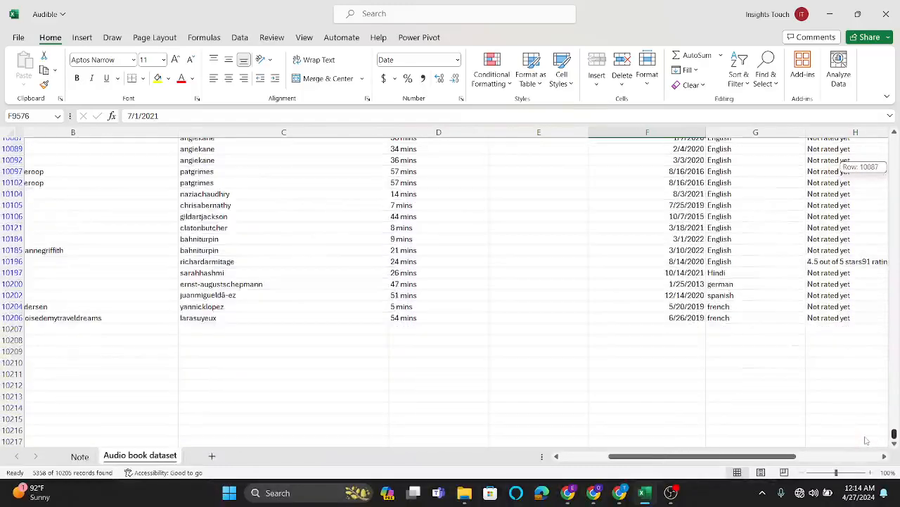
{"action": "scroll", "coordinate": [560, 310], "scroll_direction": "up", "scroll_amount": 3}
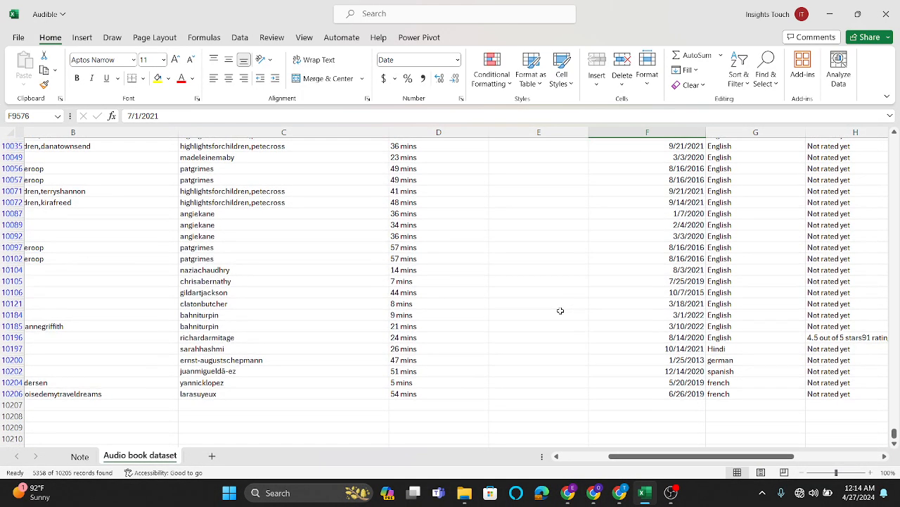
{"action": "scroll", "coordinate": [560, 310], "scroll_direction": "up", "scroll_amount": 20}
{"action": "scroll", "coordinate": [560, 310], "scroll_direction": "up", "scroll_amount": 20}
{"action": "scroll", "coordinate": [560, 311], "scroll_direction": "up", "scroll_amount": 20}
{"action": "scroll", "coordinate": [560, 310], "scroll_direction": "up", "scroll_amount": 20}
{"action": "scroll", "coordinate": [560, 311], "scroll_direction": "up", "scroll_amount": 20}
{"action": "scroll", "coordinate": [560, 310], "scroll_direction": "up", "scroll_amount": 20}
{"action": "scroll", "coordinate": [560, 311], "scroll_direction": "up", "scroll_amount": 12}
{"action": "scroll", "coordinate": [560, 310], "scroll_direction": "up", "scroll_amount": 8}
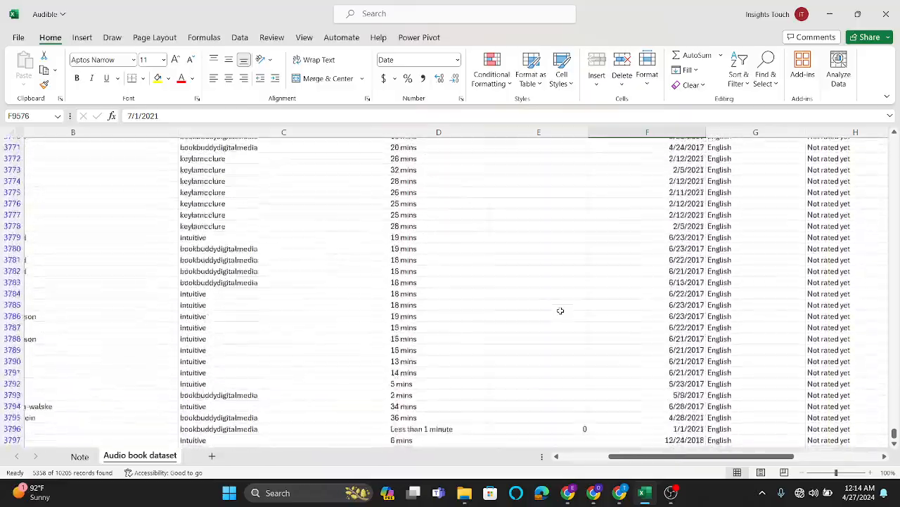
{"action": "scroll", "coordinate": [560, 310], "scroll_direction": "up", "scroll_amount": 9}
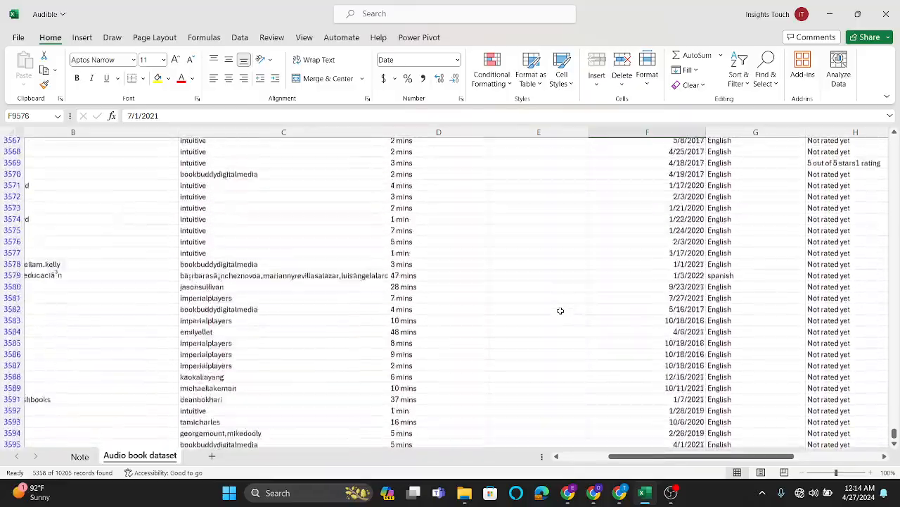
{"action": "scroll", "coordinate": [656, 415], "scroll_direction": "up", "scroll_amount": 1}
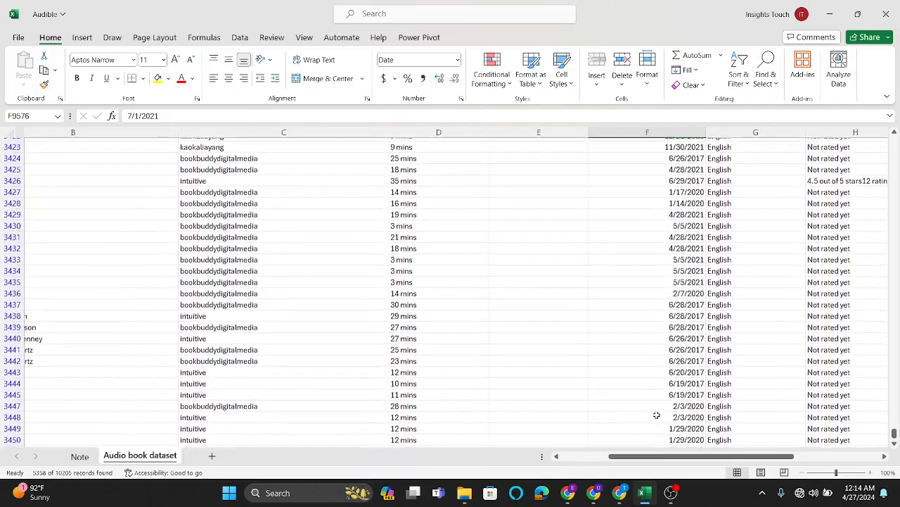
Select the blank-headed helper column range from the last data row, E10206, up to E2, leaving out the header.
{"action": "left_click_drag", "start_coordinate": [894, 314], "coordinate": [892, 425]}
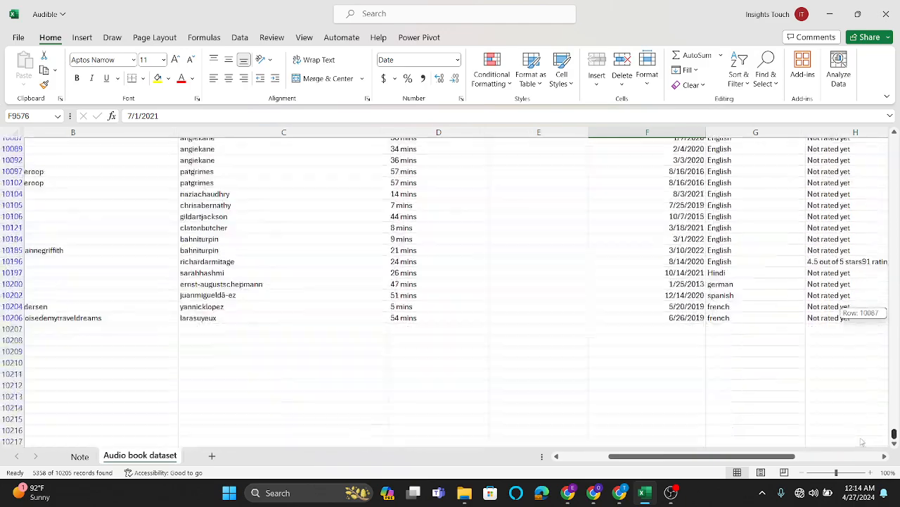
{"action": "left_click", "coordinate": [507, 318]}
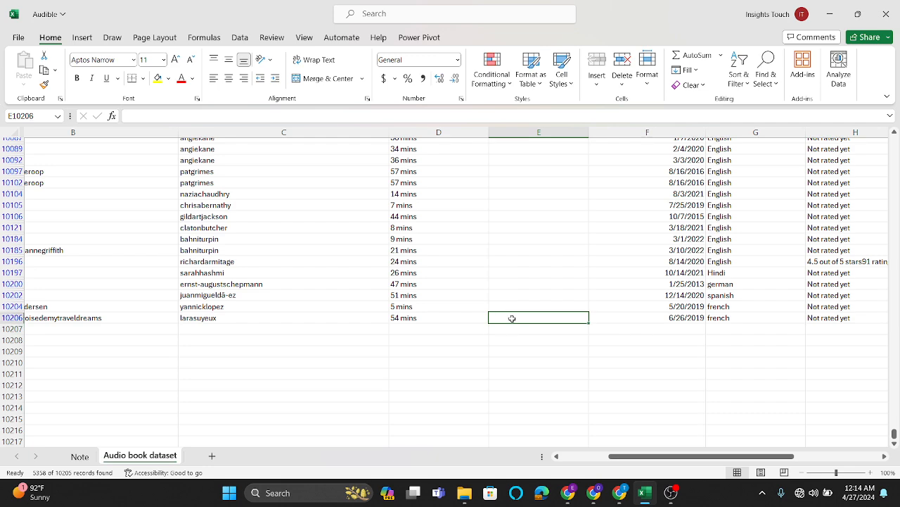
{"action": "key", "text": "ctrl+shift+Up"}
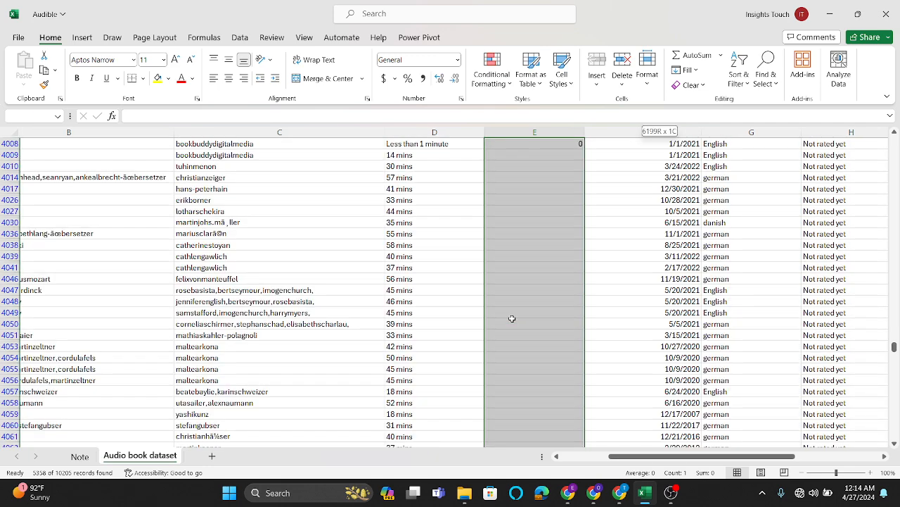
{"action": "key", "text": "ctrl+shift+Up"}
{"action": "key", "text": "ctrl+shift+Up"}
{"action": "key", "text": "ctrl+shift+Up"}
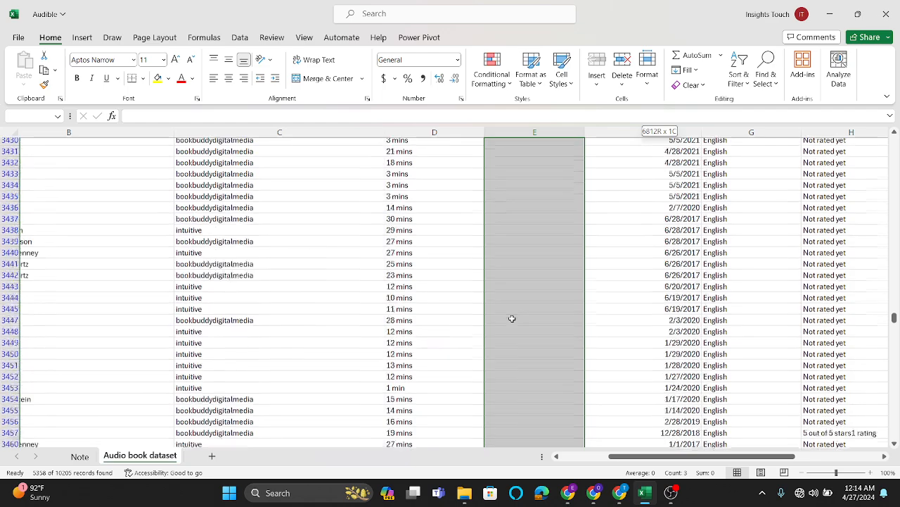
{"action": "key", "text": "ctrl+shift+Up"}
{"action": "key", "text": "ctrl+shift+Up"}
{"action": "key", "text": "ctrl+shift+Up"}
{"action": "key", "text": "ctrl+shift+Up"}
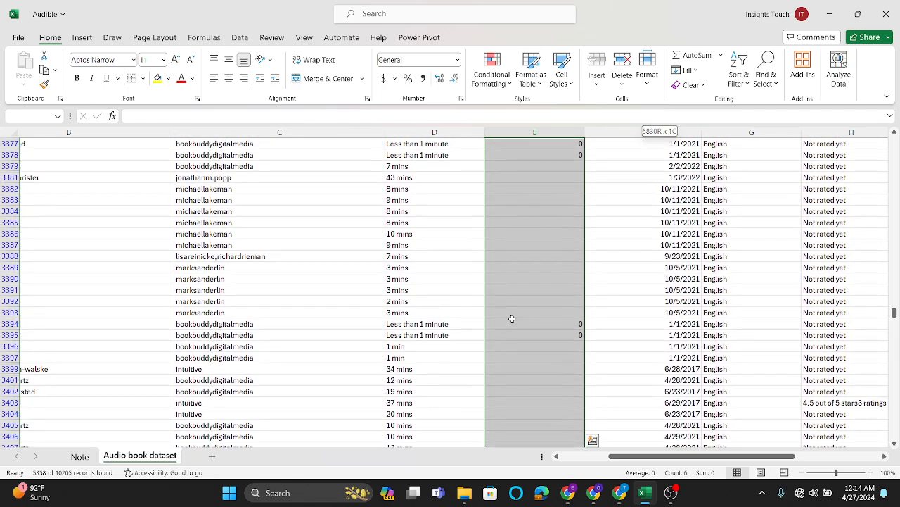
{"action": "key", "text": "ctrl+shift+Up"}
{"action": "key", "text": "ctrl+shift+Up"}
{"action": "key", "text": "ctrl+shift+Up"}
{"action": "key", "text": "ctrl+shift+Up"}
{"action": "key", "text": "ctrl+shift+Up"}
{"action": "key", "text": "ctrl+shift+Up"}
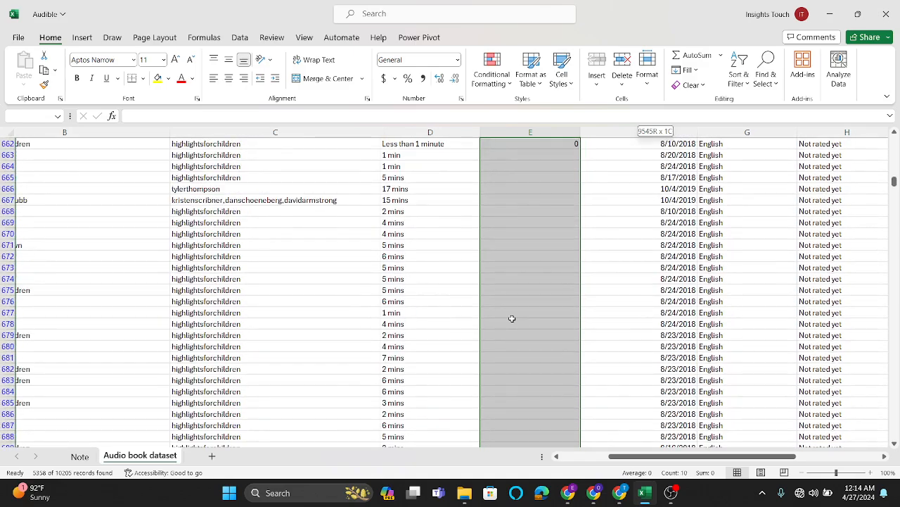
{"action": "key", "text": "ctrl+shift+Up"}
{"action": "key", "text": "ctrl+shift+Up"}
{"action": "key", "text": "ctrl+shift+Up"}
{"action": "key", "text": "ctrl+shift+Up"}
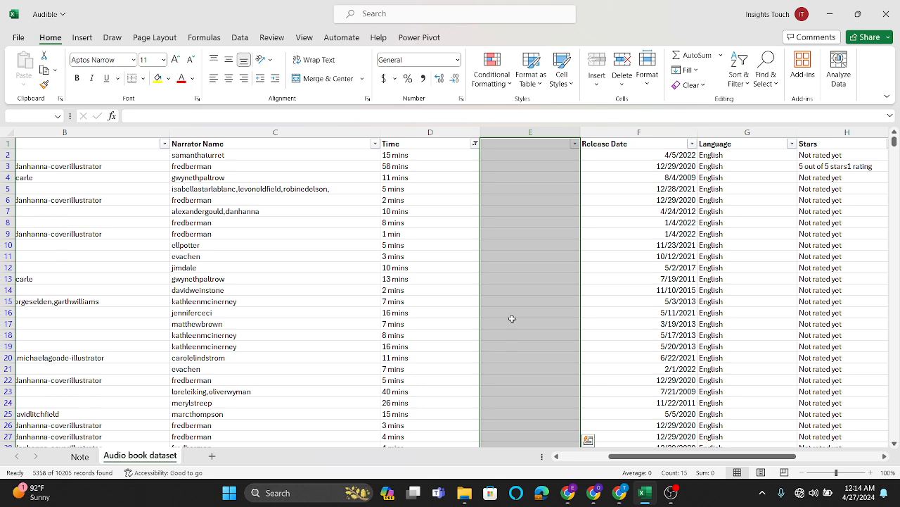
{"action": "key", "text": "shift+Down"}
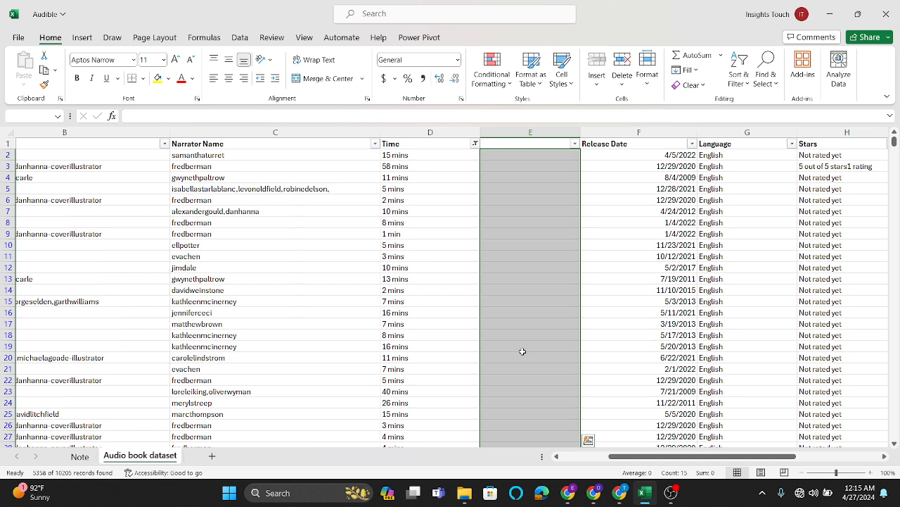
Narrow the selection in helper column E to its empty cells with Go To Special, using the Blanks option.
{"action": "left_click", "coordinate": [768, 84]}
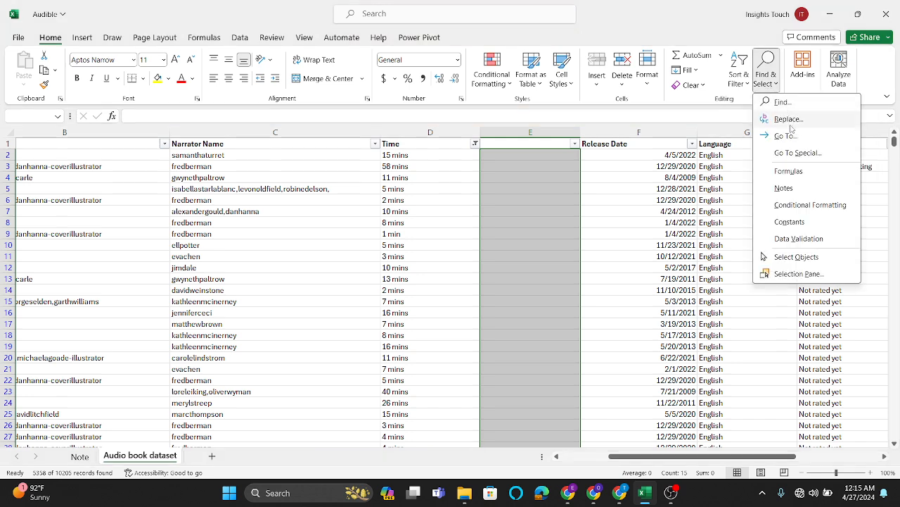
{"action": "left_click", "coordinate": [792, 138]}
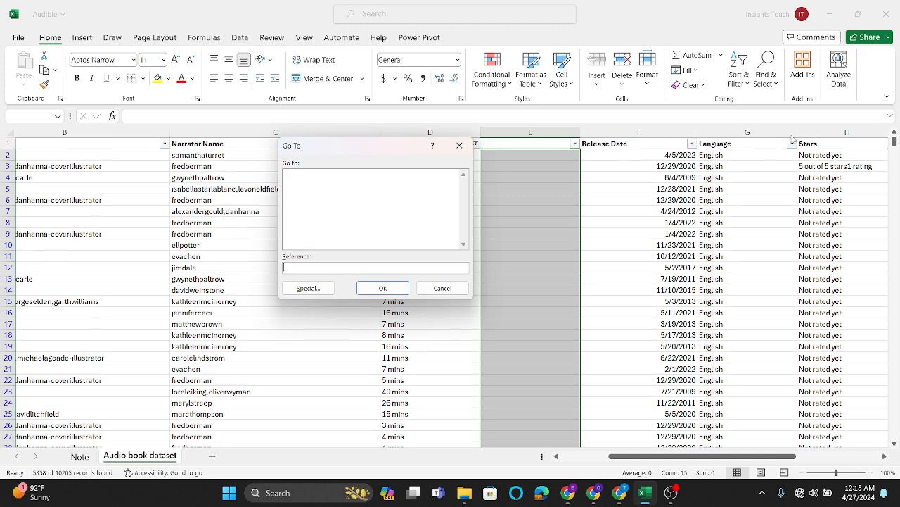
{"action": "left_click", "coordinate": [308, 288]}
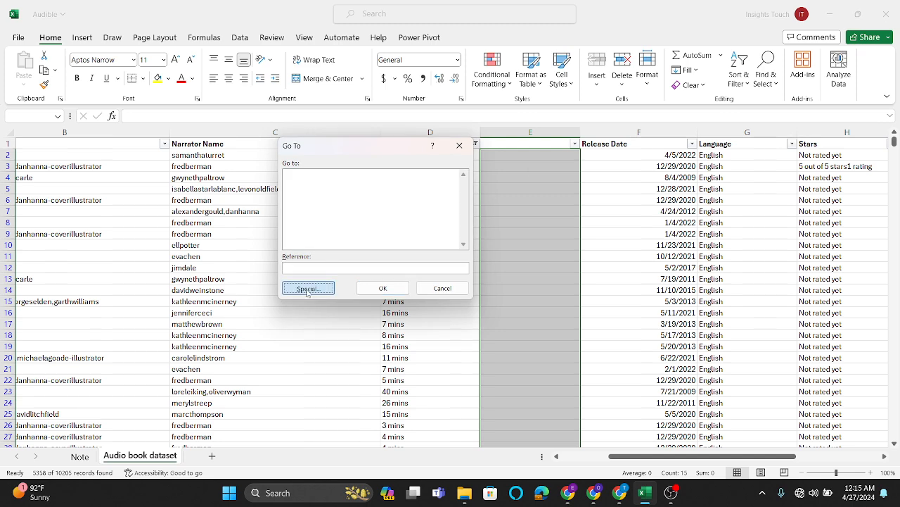
{"action": "left_click", "coordinate": [313, 240]}
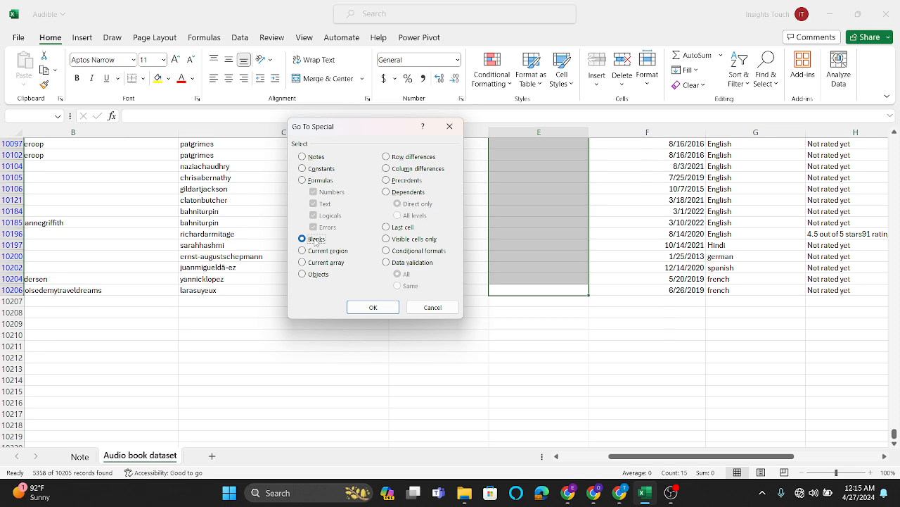
{"action": "left_click", "coordinate": [375, 307]}
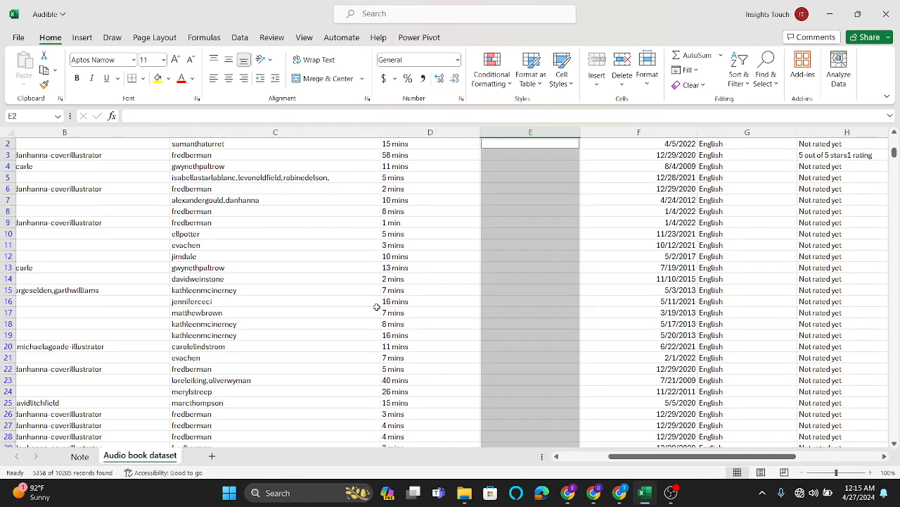
Try to build the formula =CONCAT("0 hr", " ", "and"," ") in E2, adding the Time value from D2.
{"action": "scroll", "coordinate": [518, 168], "scroll_direction": "up", "scroll_amount": 1}
{"action": "scroll", "coordinate": [519, 159], "scroll_direction": "down", "scroll_amount": 1}
{"action": "type", "text": "="}
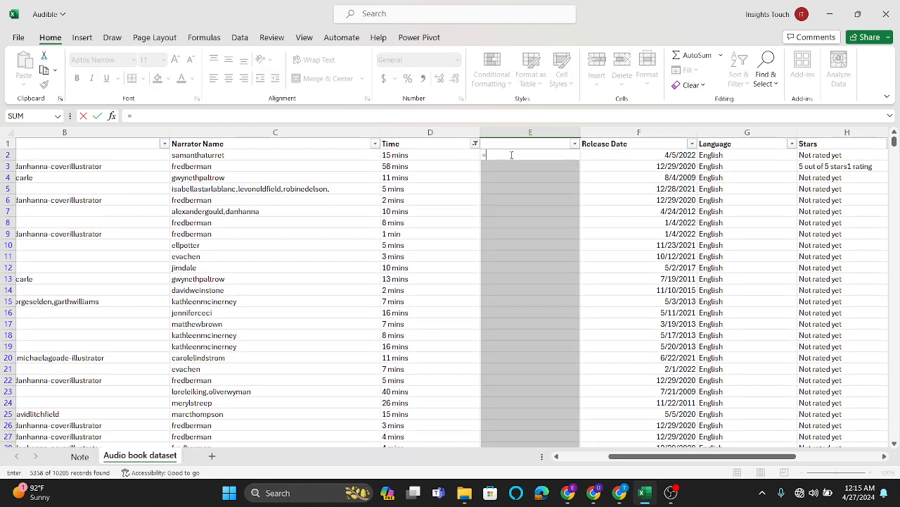
{"action": "type", "text": "c"}
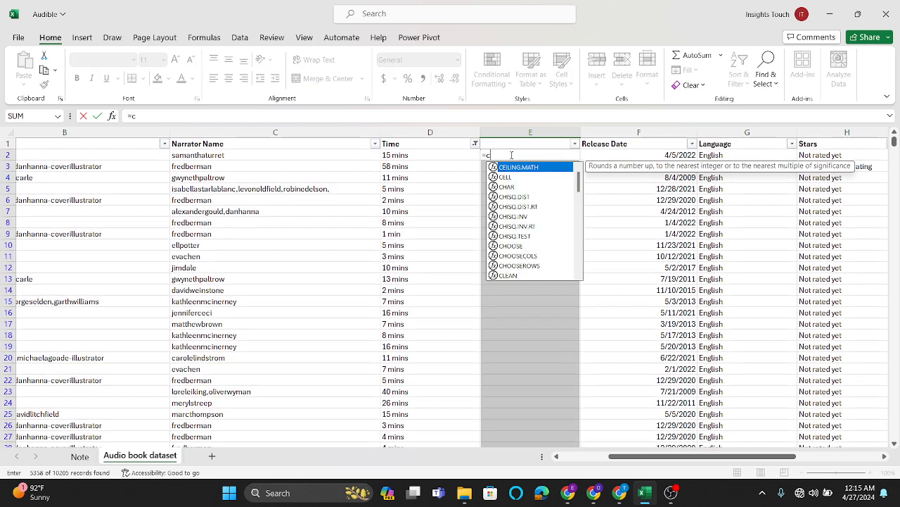
{"action": "type", "text": "oncat"}
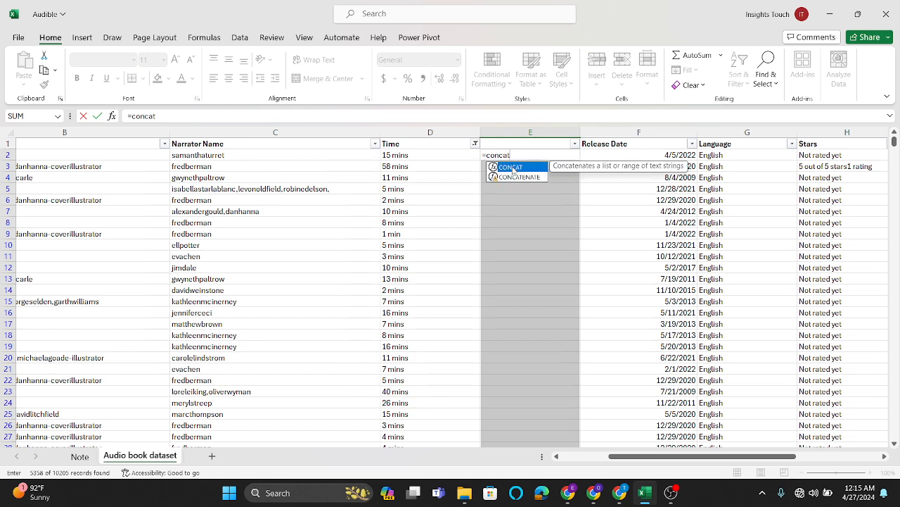
{"action": "double_click", "coordinate": [512, 168]}
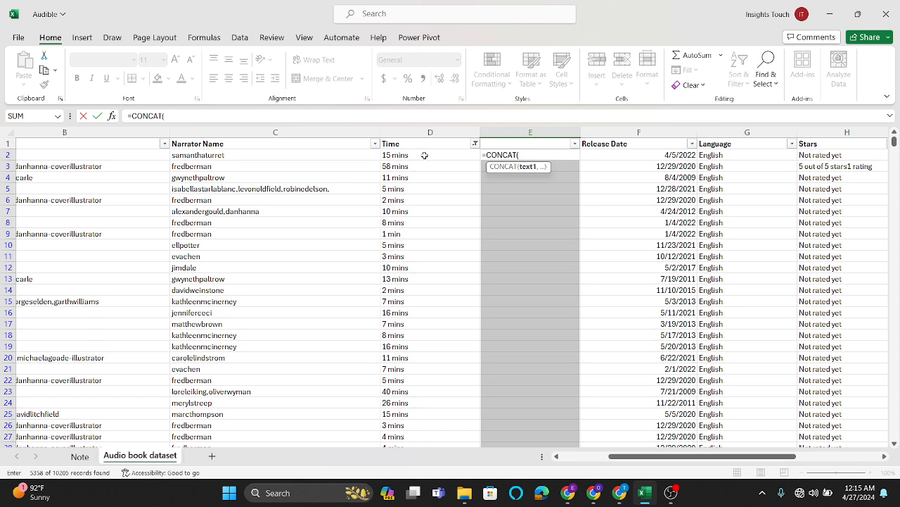
{"action": "type", "text": "\"0 hr\", \"a"}
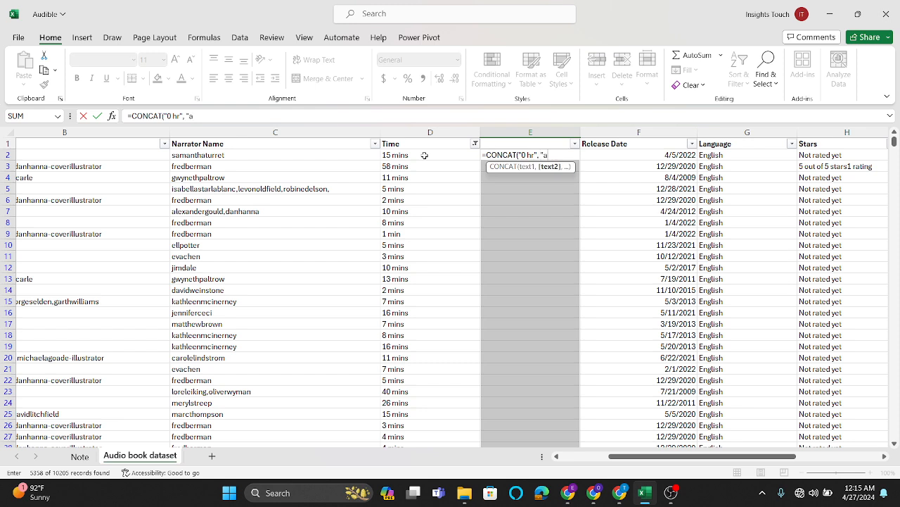
{"action": "key", "text": "BackSpace"}
{"action": "type", "text": "\", \"and"}
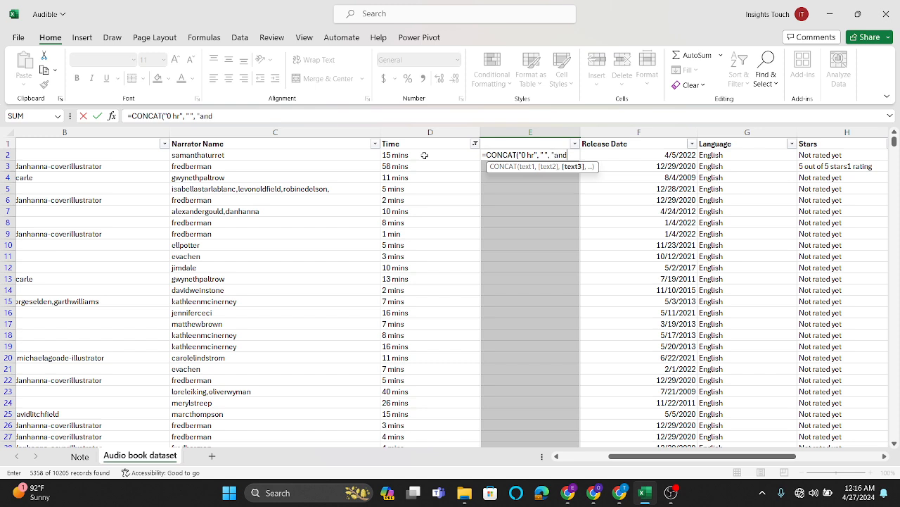
{"action": "type", "text": "\","}
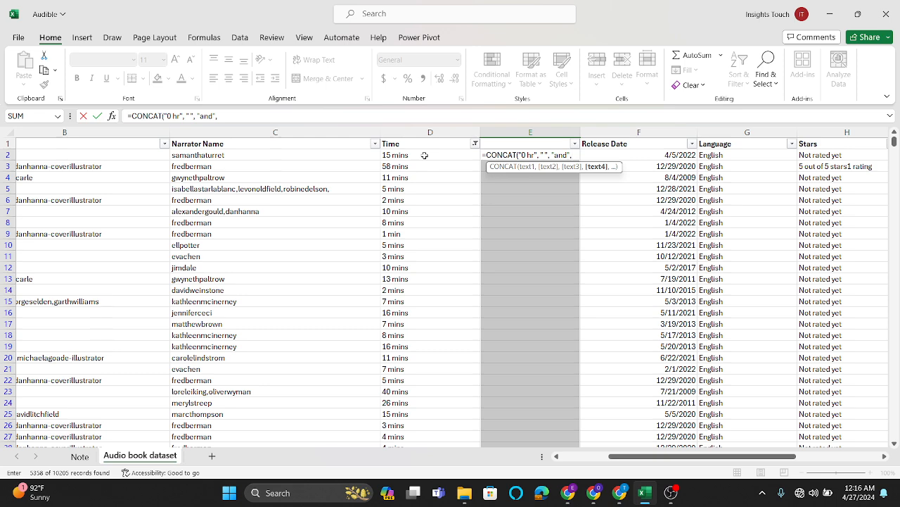
{"action": "type", "text": "\""}
{"action": "left_click", "coordinate": [396, 155]}
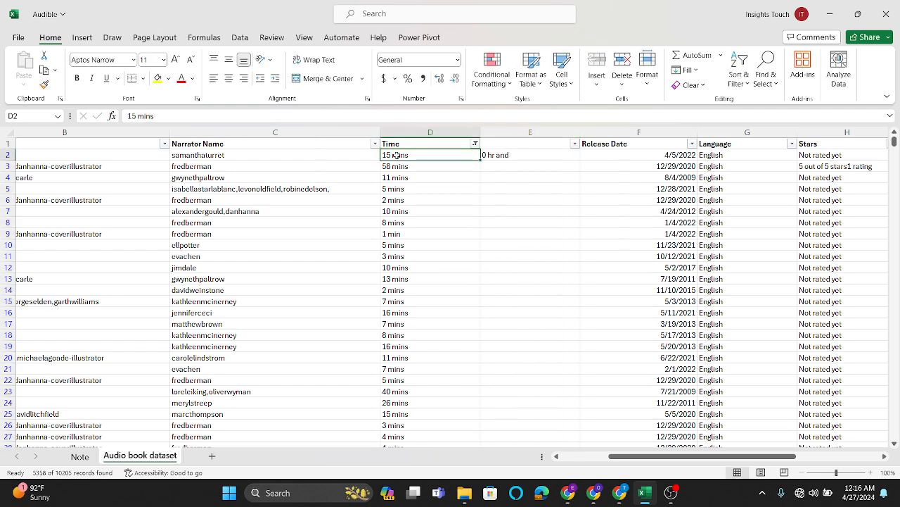
Delete the incomplete CONCAT formula from E2.
{"action": "double_click", "coordinate": [497, 155]}
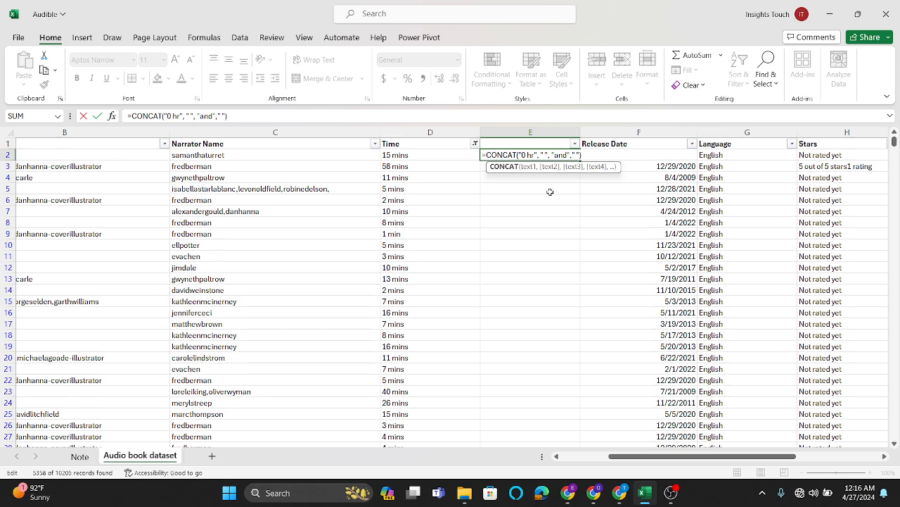
{"action": "left_click", "coordinate": [583, 154]}
{"action": "key", "text": "BackSpace"}
{"action": "key", "text": "BackSpace"}
{"action": "key", "text": "BackSpace"}
{"action": "key", "text": "BackSpace"}
{"action": "key", "text": "BackSpace"}
{"action": "key", "text": "BackSpace"}
{"action": "key", "text": "BackSpace"}
{"action": "key", "text": "BackSpace"}
{"action": "key", "text": "BackSpace"}
{"action": "key", "text": "BackSpace"}
{"action": "key", "text": "BackSpace"}
{"action": "key", "text": "BackSpace"}
{"action": "key", "text": "BackSpace"}
{"action": "key", "text": "BackSpace"}
{"action": "key", "text": "BackSpace"}
{"action": "key", "text": "BackSpace"}
{"action": "key", "text": "BackSpace"}
{"action": "key", "text": "BackSpace"}
{"action": "key", "text": "BackSpace"}
{"action": "key", "text": "BackSpace"}
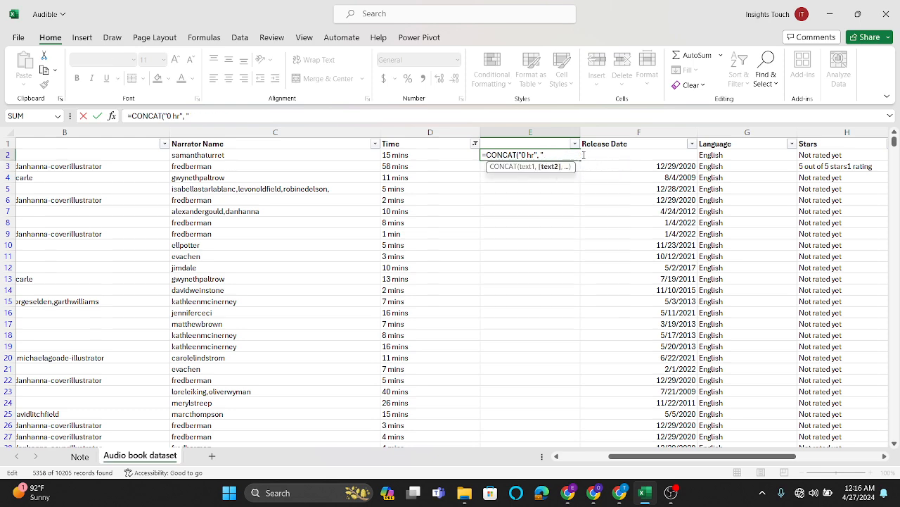
{"action": "key", "text": "Return"}
Reselect the unnamed helper column beside Time from its last data row, E10206, up to E2, excluding the header.
{"action": "left_click", "coordinate": [602, 234]}
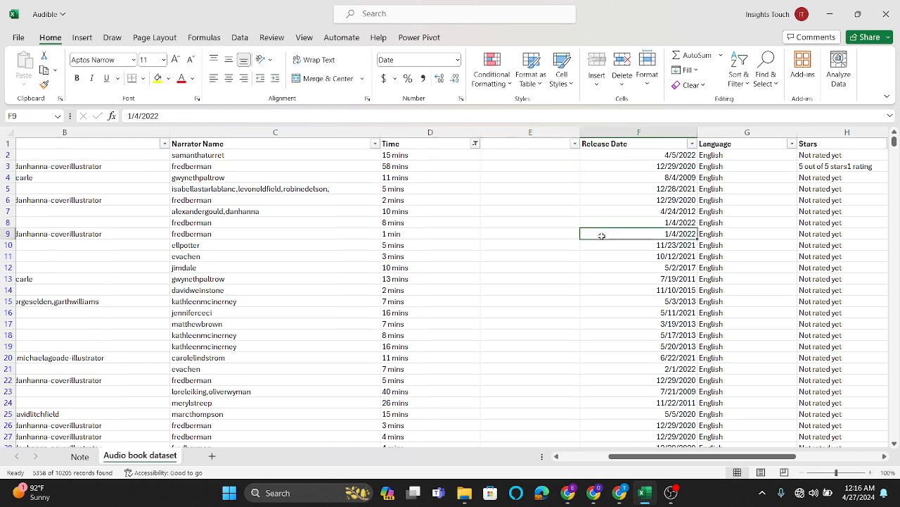
{"action": "key", "text": "ctrl+Down"}
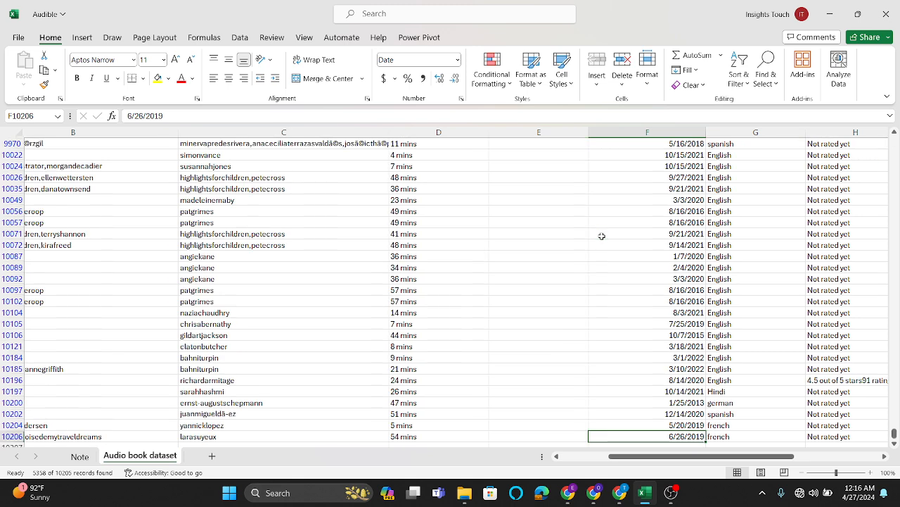
{"action": "scroll", "coordinate": [602, 236], "scroll_direction": "down", "scroll_amount": 3}
{"action": "left_click", "coordinate": [523, 329]}
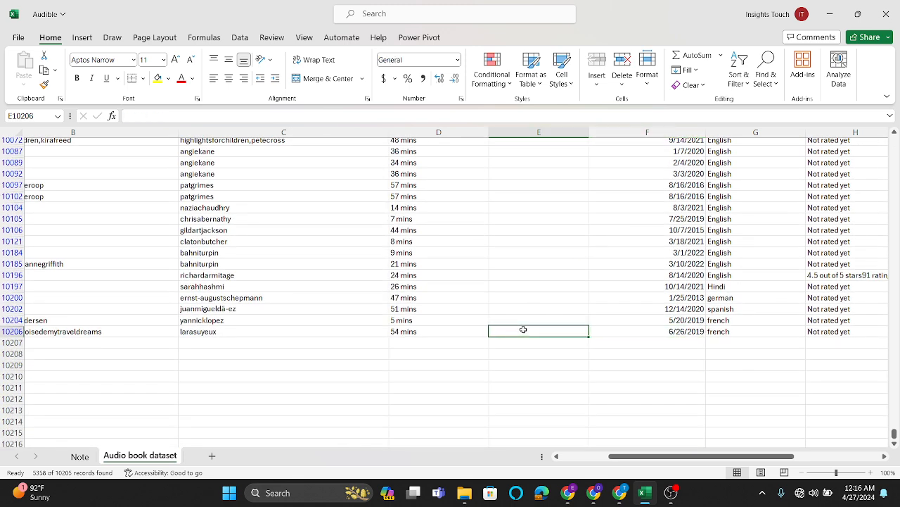
{"action": "key", "text": "ctrl+shift+Up"}
{"action": "key", "text": "ctrl+shift+Up"}
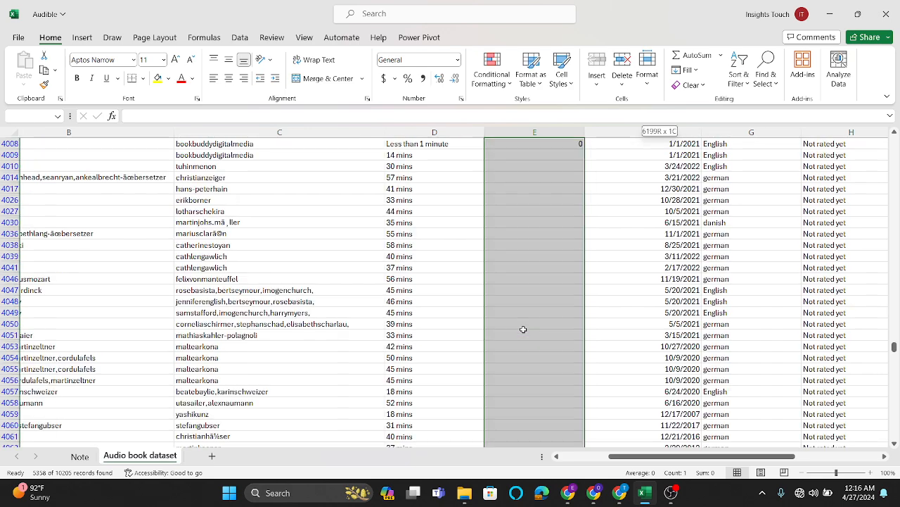
{"action": "key", "text": "ctrl+shift+Up"}
{"action": "key", "text": "ctrl+shift+Up"}
{"action": "key", "text": "ctrl+shift+Up"}
{"action": "key", "text": "ctrl+shift+Up"}
{"action": "key", "text": "ctrl+shift+Up"}
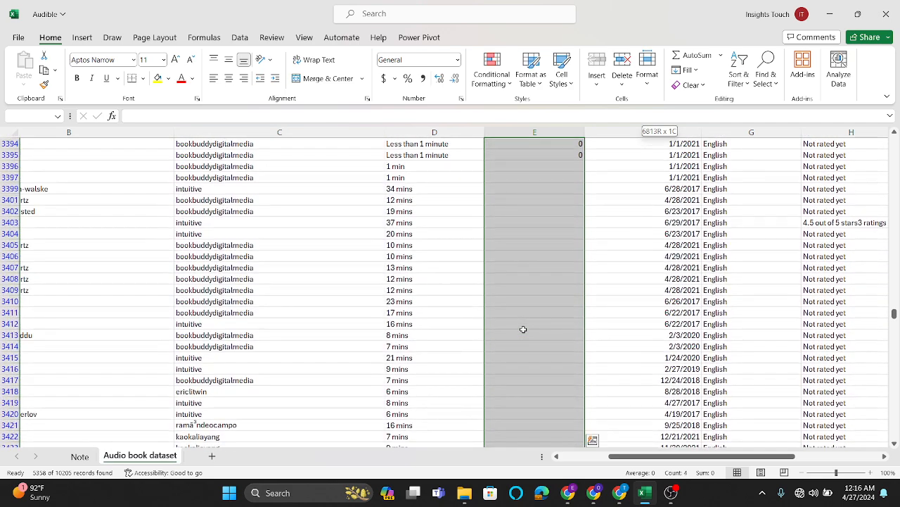
{"action": "key", "text": "ctrl+shift+Up"}
{"action": "key", "text": "ctrl+shift+Up"}
{"action": "key", "text": "ctrl+shift+Up"}
{"action": "key", "text": "ctrl+shift+Up"}
{"action": "key", "text": "ctrl+shift+Up"}
{"action": "key", "text": "ctrl+shift+Up"}
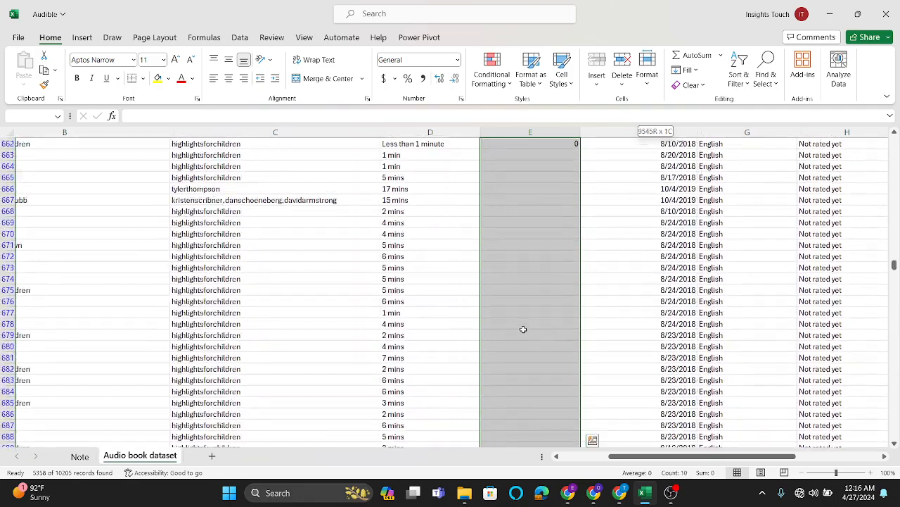
{"action": "key", "text": "ctrl+shift+Up"}
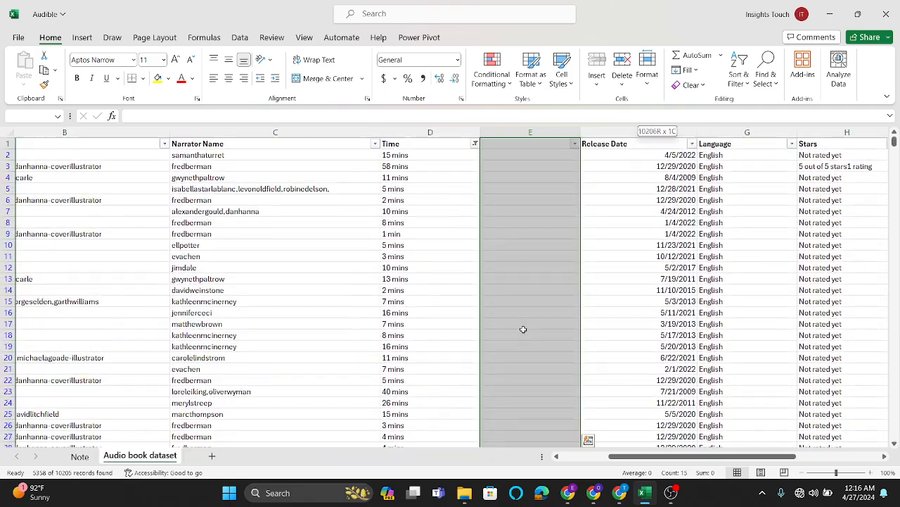
{"action": "key", "text": "shift+Down"}
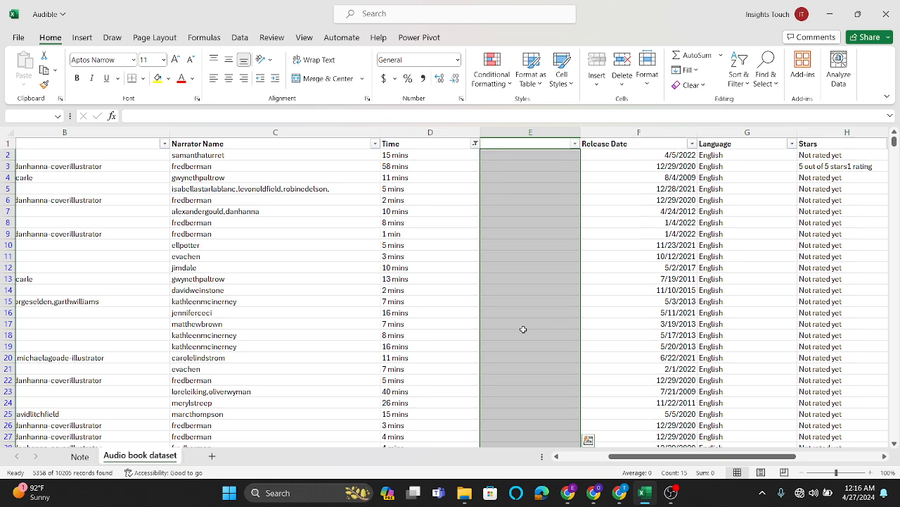
Restrict the column E selection to its empty cells using Go To Special with the Blanks option.
{"action": "left_click", "coordinate": [771, 86]}
{"action": "left_click", "coordinate": [785, 136]}
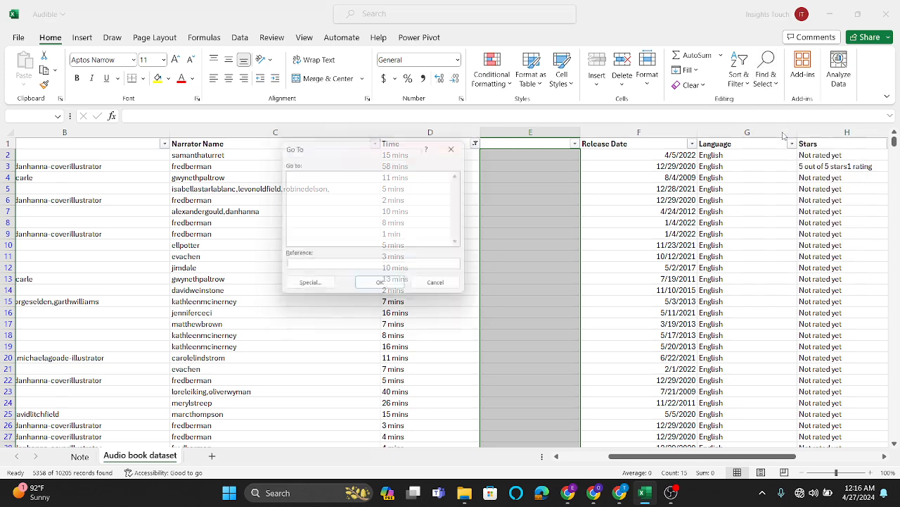
{"action": "left_click", "coordinate": [309, 289]}
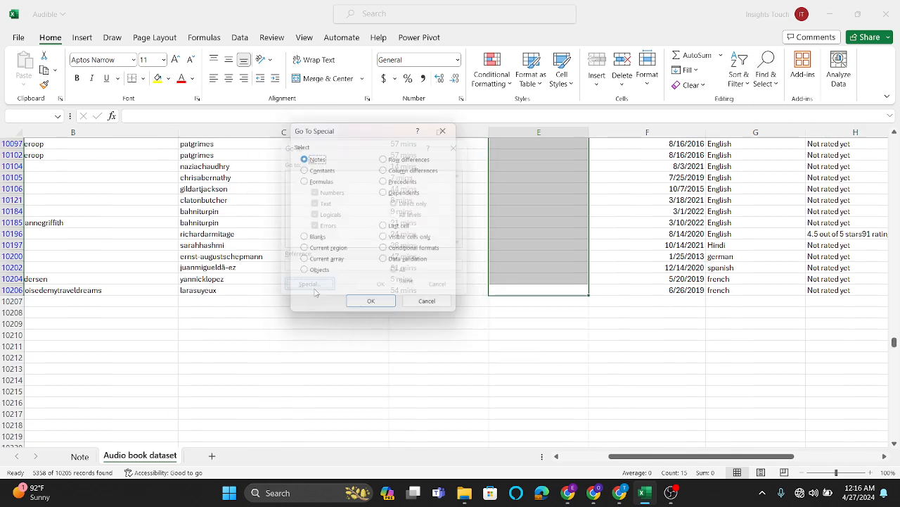
{"action": "left_click", "coordinate": [302, 240]}
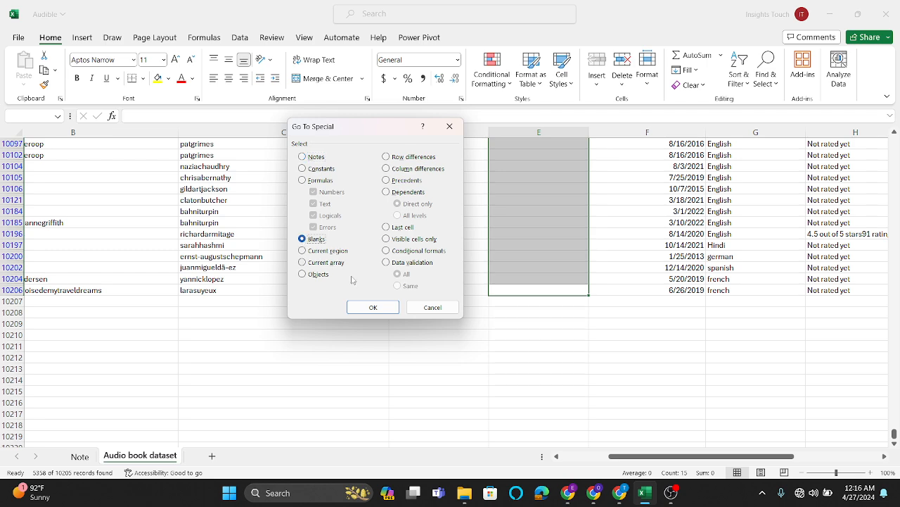
{"action": "left_click", "coordinate": [373, 307]}
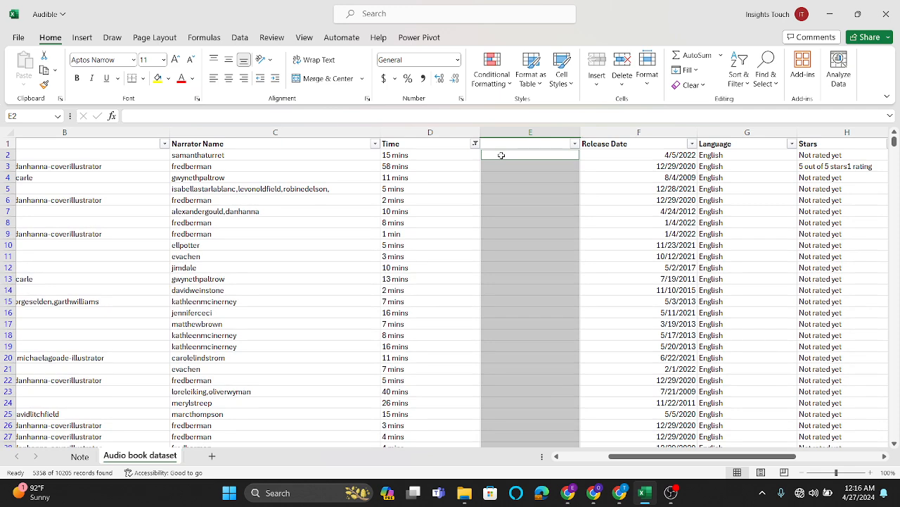
Fill all selected blank cells in column E with the formula =CONCAT("0 hr"," ","and"," ",D2).
{"action": "type", "text": "="}
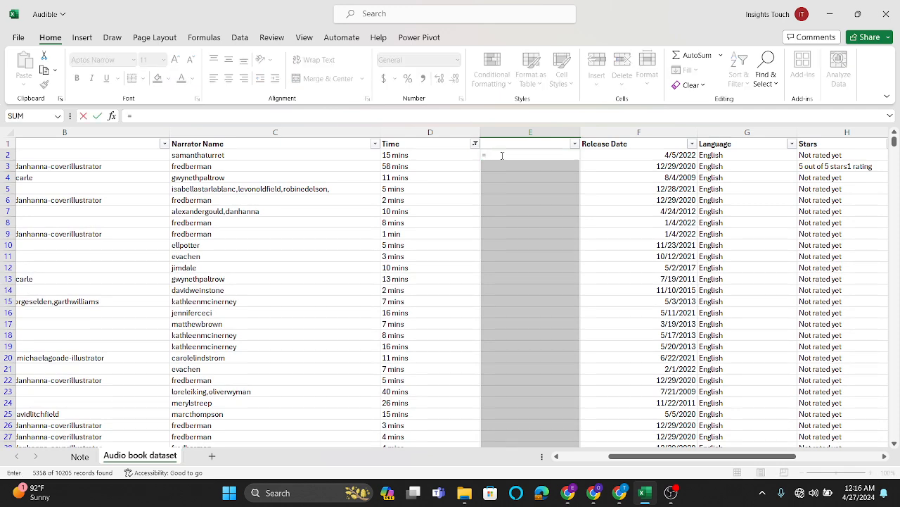
{"action": "type", "text": "concat"}
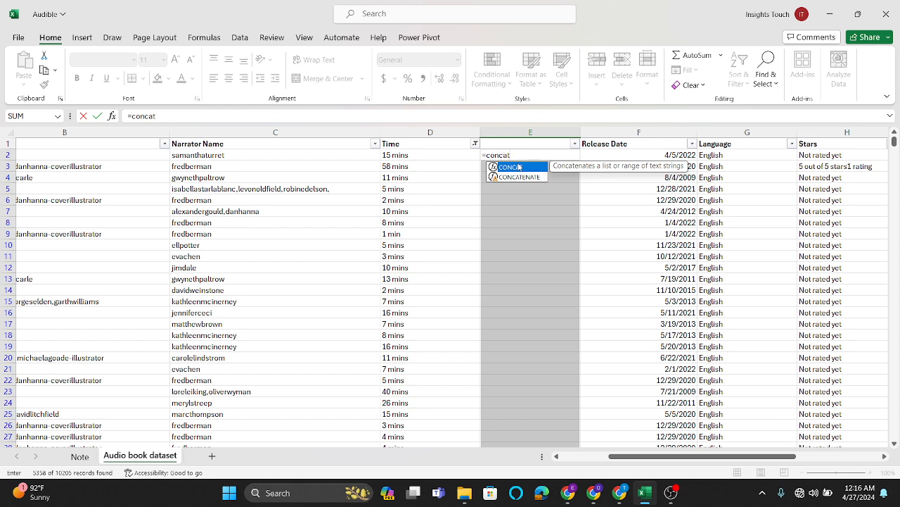
{"action": "double_click", "coordinate": [520, 169]}
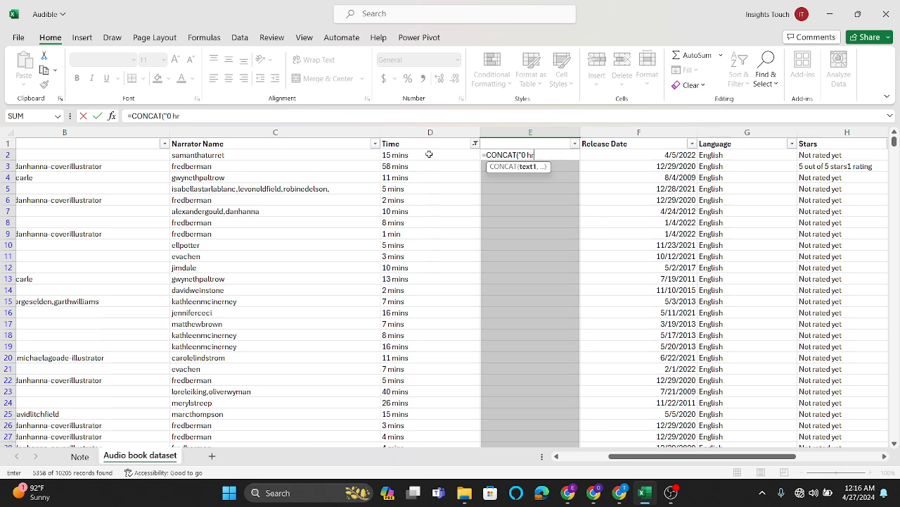
{"action": "type", "text": "\"0 hr\","}
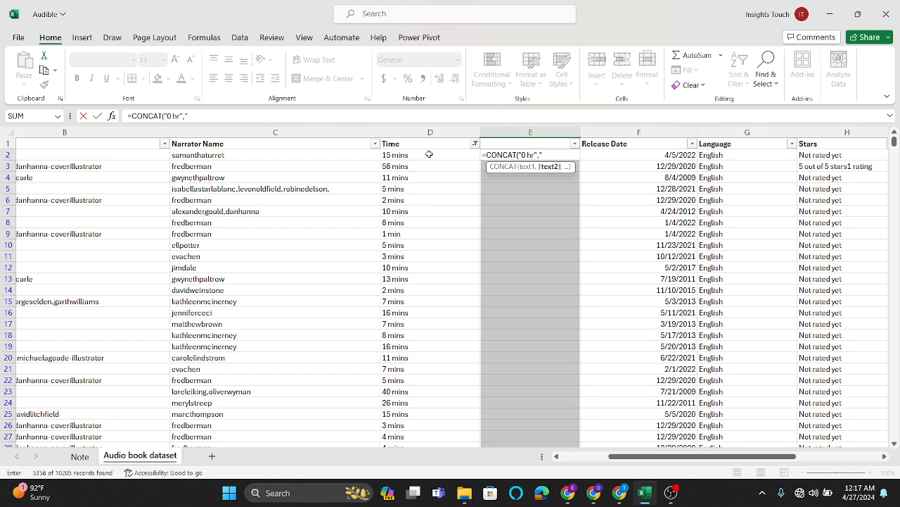
{"action": "type", "text": "\" \",\"and"}
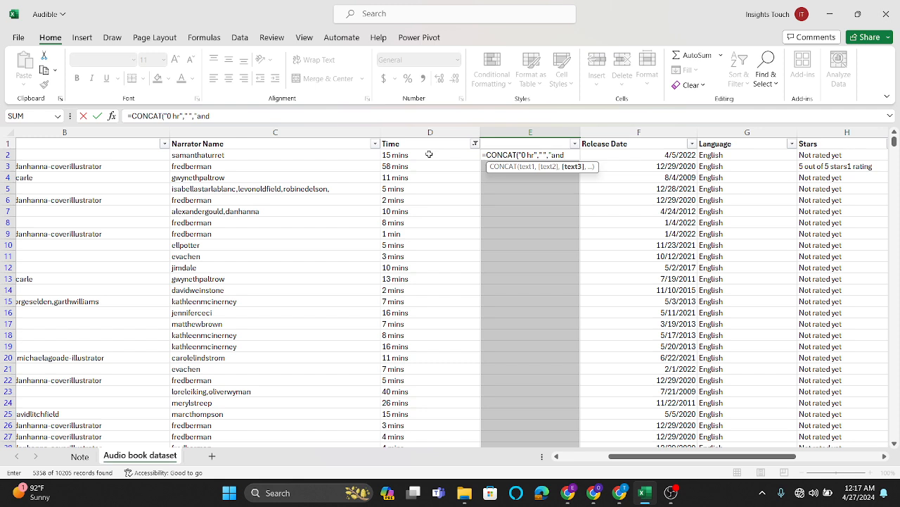
{"action": "type", "text": "\","}
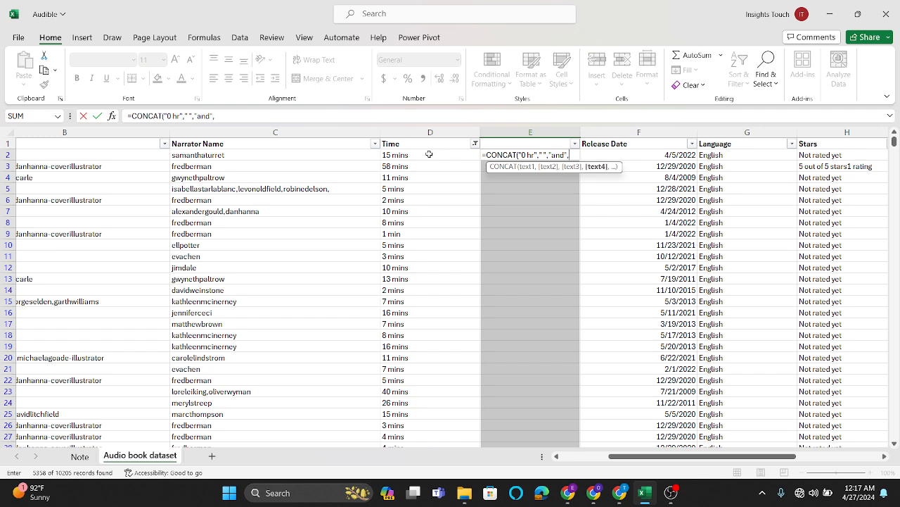
{"action": "type", "text": "\" \","}
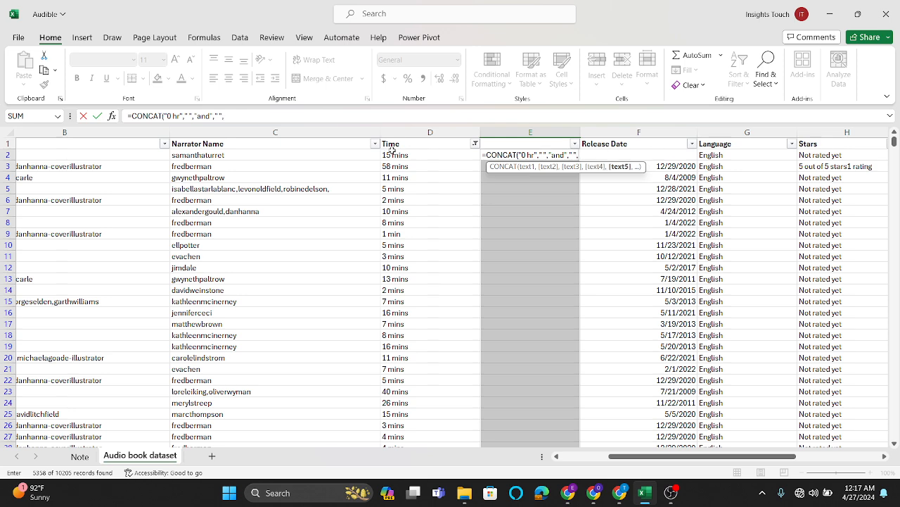
{"action": "left_click", "coordinate": [397, 155]}
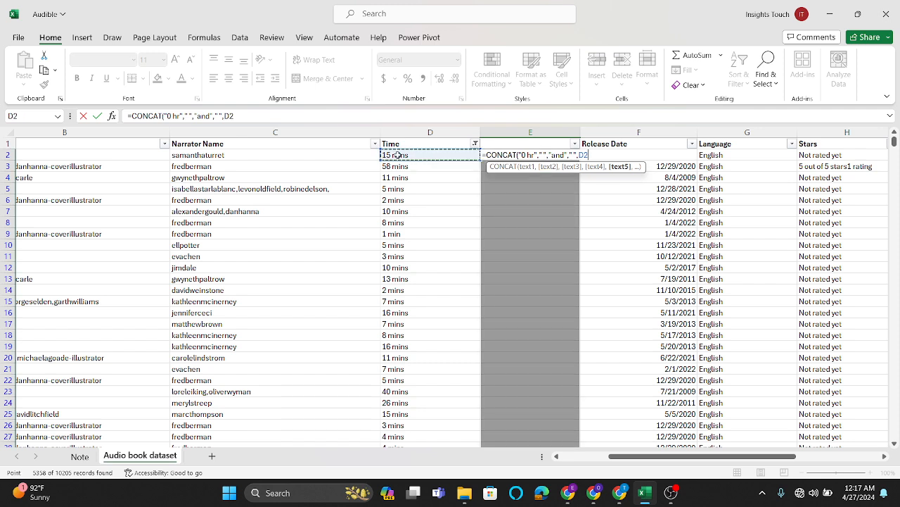
{"action": "type", "text": ")"}
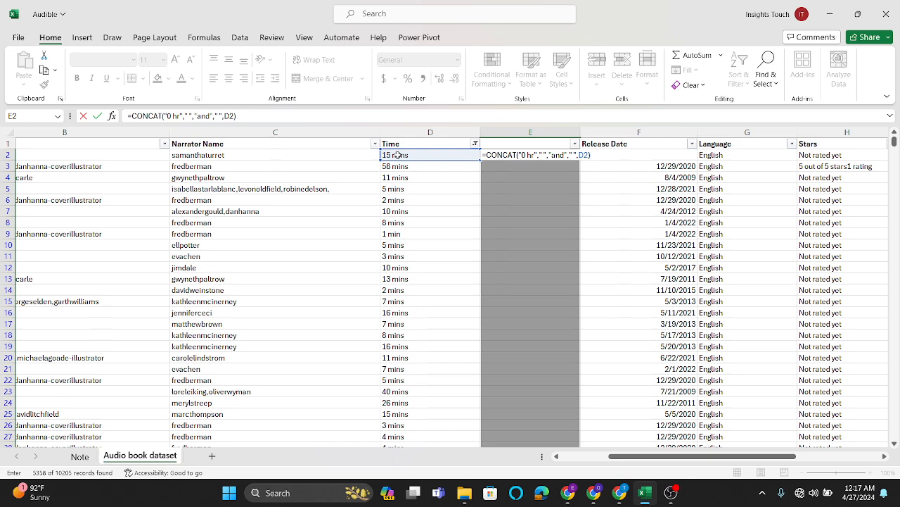
{"action": "key", "text": "ctrl+Return"}
Review the filled durations in column E against the Time values, including the "Less than 1 minute" rows.
{"action": "scroll", "coordinate": [522, 301], "scroll_direction": "down", "scroll_amount": 20}
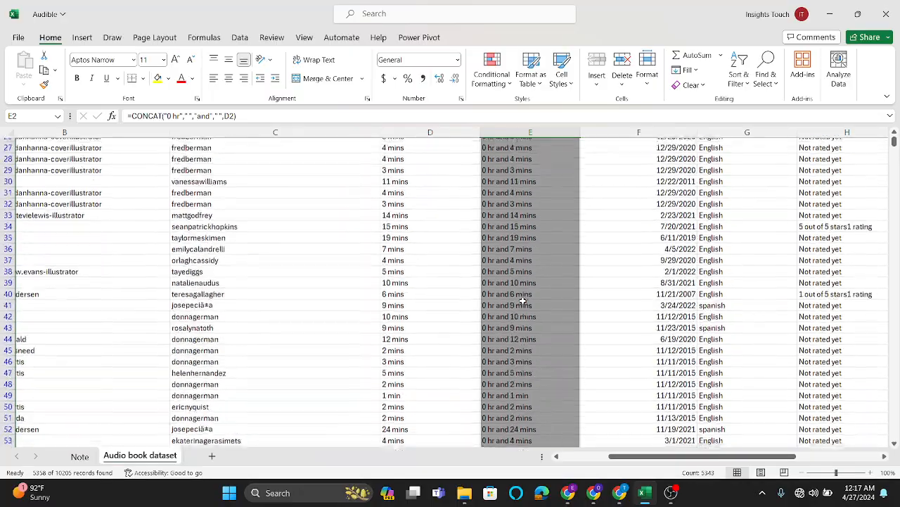
{"action": "scroll", "coordinate": [523, 301], "scroll_direction": "down", "scroll_amount": 20}
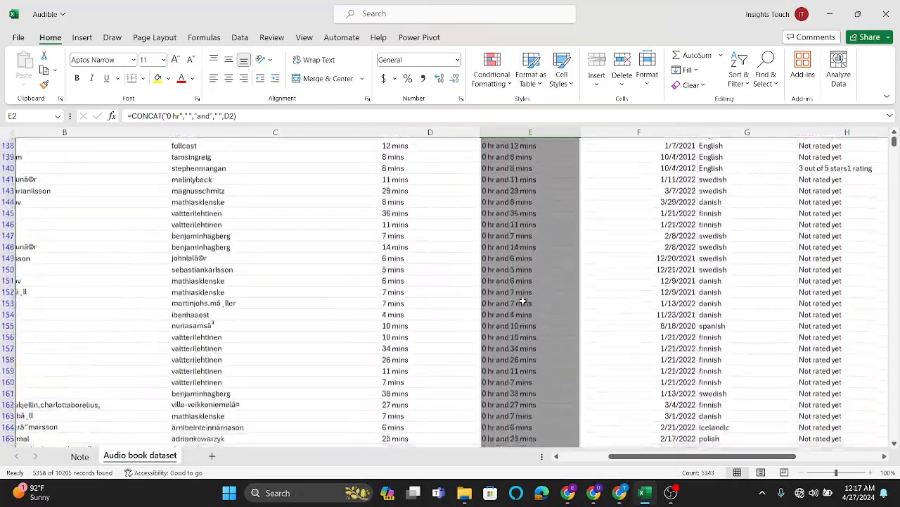
{"action": "scroll", "coordinate": [523, 301], "scroll_direction": "down", "scroll_amount": 20}
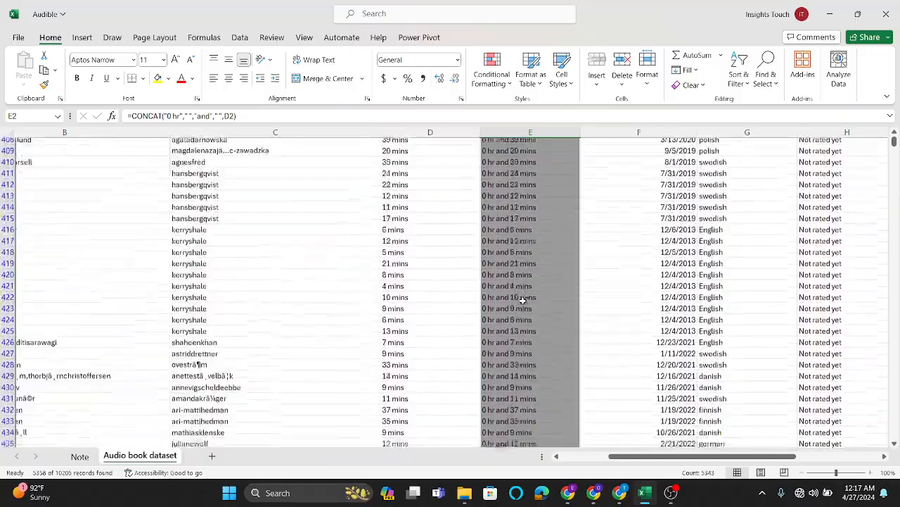
{"action": "scroll", "coordinate": [523, 301], "scroll_direction": "down", "scroll_amount": 20}
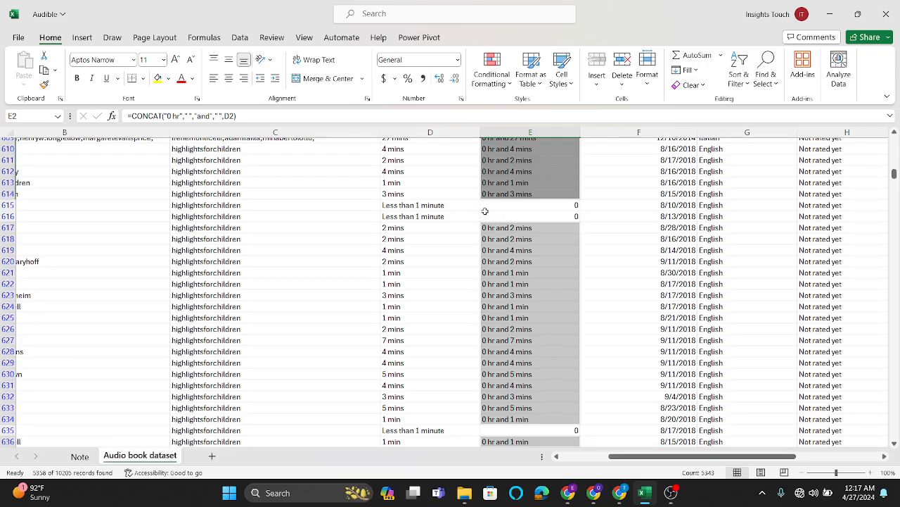
{"action": "scroll", "coordinate": [535, 335], "scroll_direction": "down", "scroll_amount": 13}
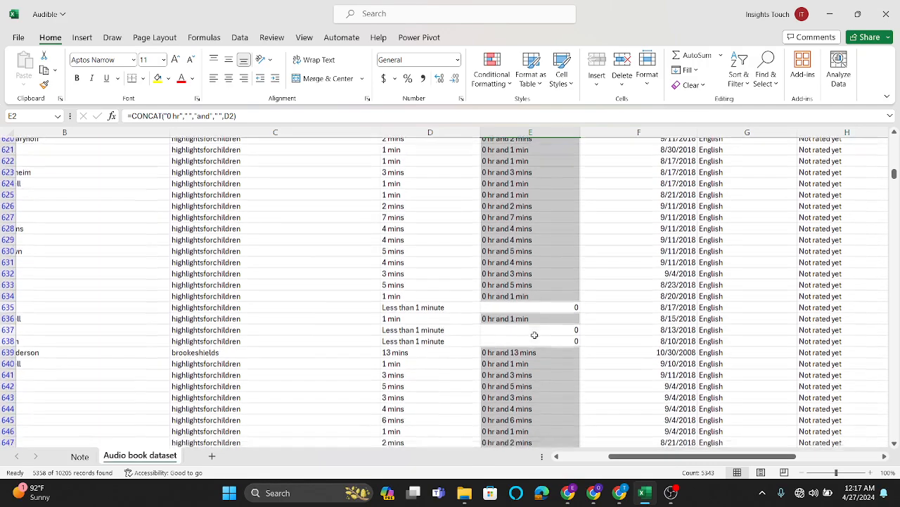
{"action": "scroll", "coordinate": [534, 335], "scroll_direction": "down", "scroll_amount": 15}
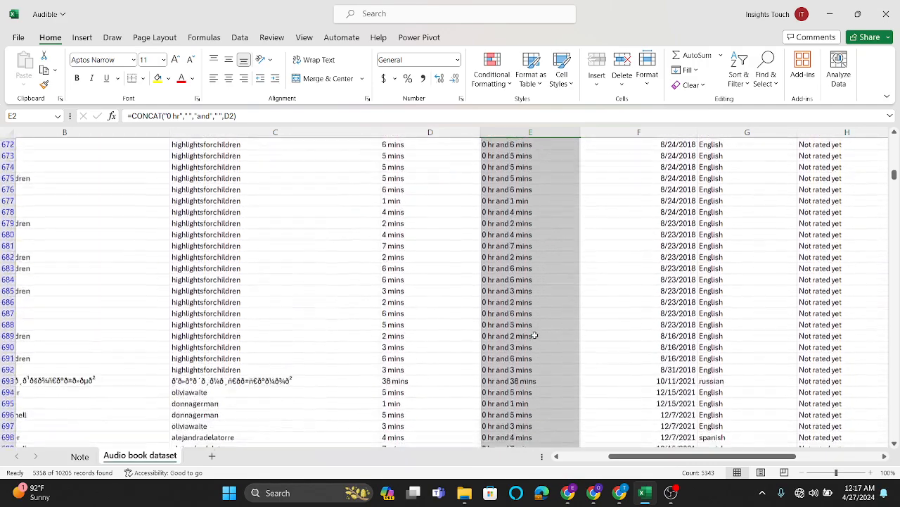
{"action": "left_click", "coordinate": [535, 336]}
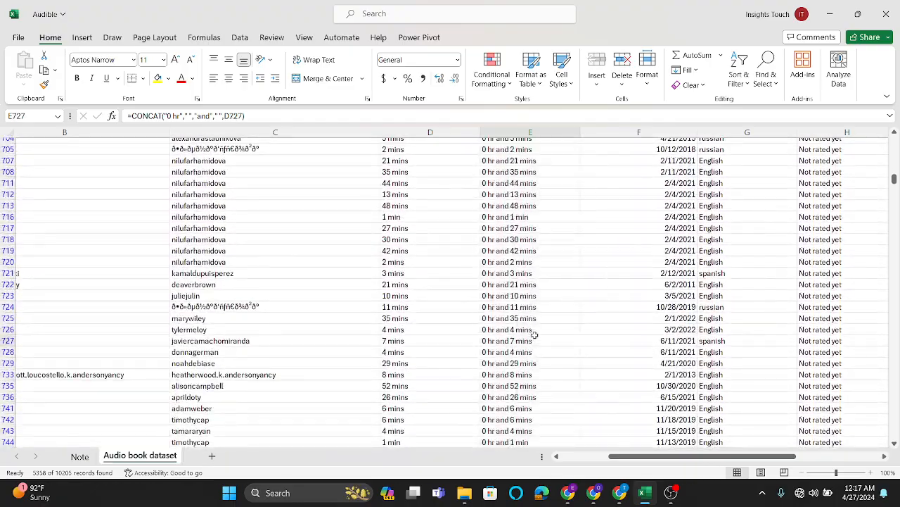
{"action": "scroll", "coordinate": [508, 245], "scroll_direction": "up", "scroll_amount": 20}
{"action": "scroll", "coordinate": [509, 245], "scroll_direction": "up", "scroll_amount": 20}
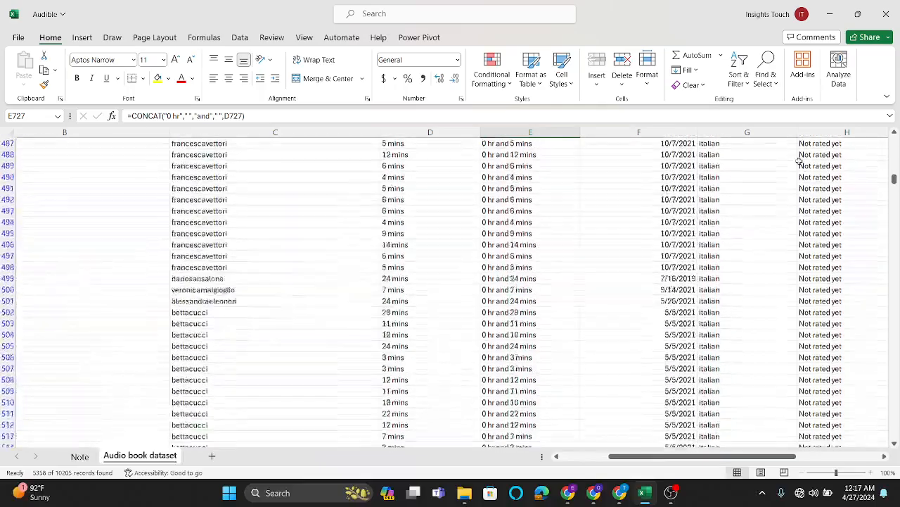
{"action": "left_click_drag", "start_coordinate": [894, 178], "coordinate": [892, 124]}
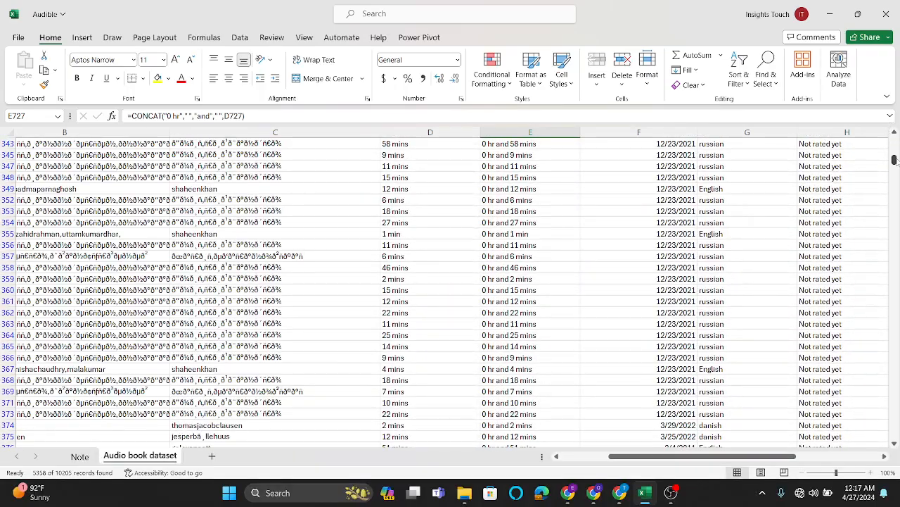
{"action": "left_click_drag", "start_coordinate": [894, 160], "coordinate": [894, 139]}
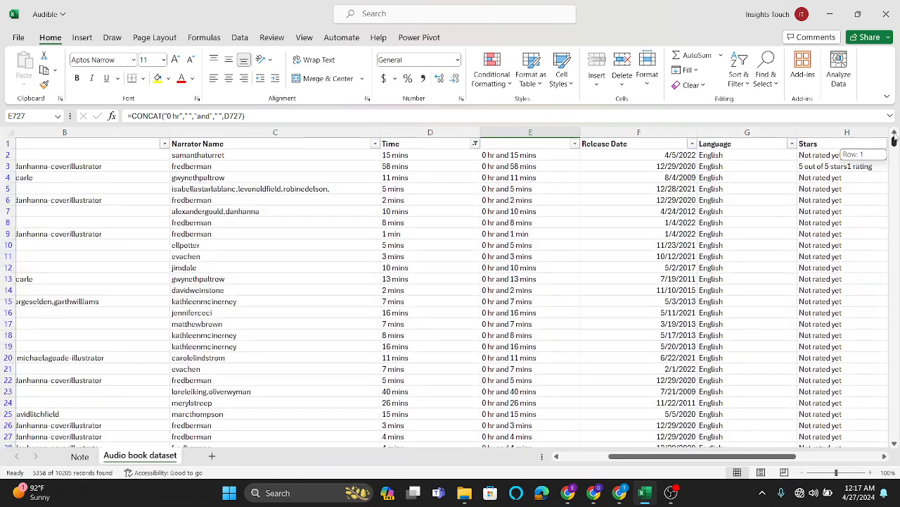
Clear the filter from the Time column and check which rows still have an empty helper cell.
{"action": "left_click", "coordinate": [475, 146]}
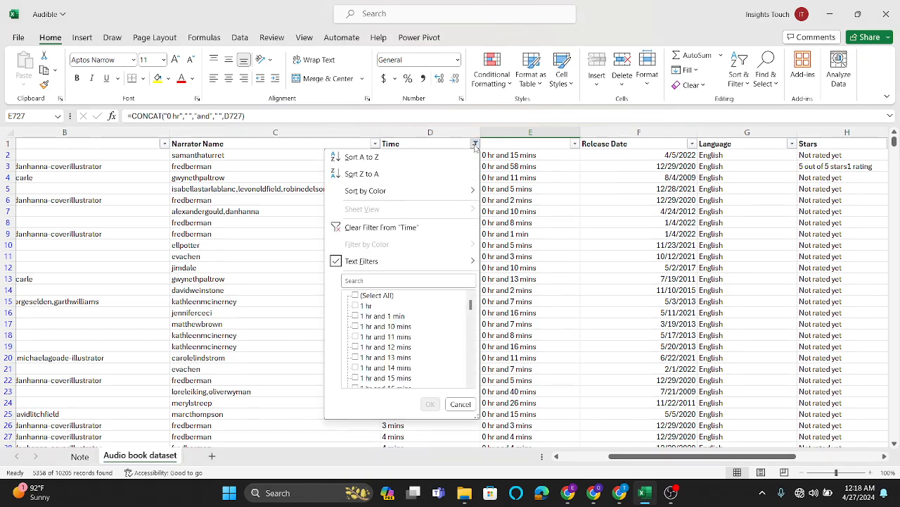
{"action": "left_click", "coordinate": [397, 226]}
{"action": "scroll", "coordinate": [436, 232], "scroll_direction": "down", "scroll_amount": 19}
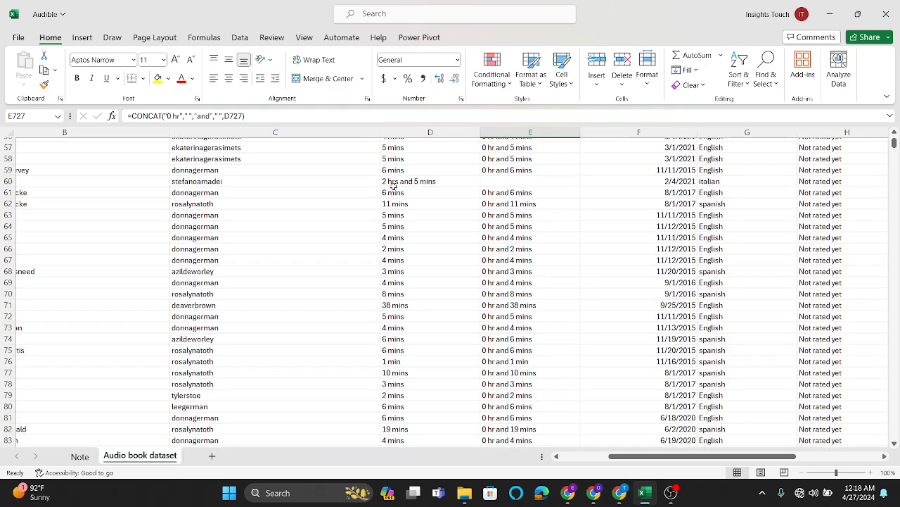
{"action": "scroll", "coordinate": [477, 298], "scroll_direction": "down", "scroll_amount": 13}
{"action": "scroll", "coordinate": [477, 298], "scroll_direction": "down", "scroll_amount": 20}
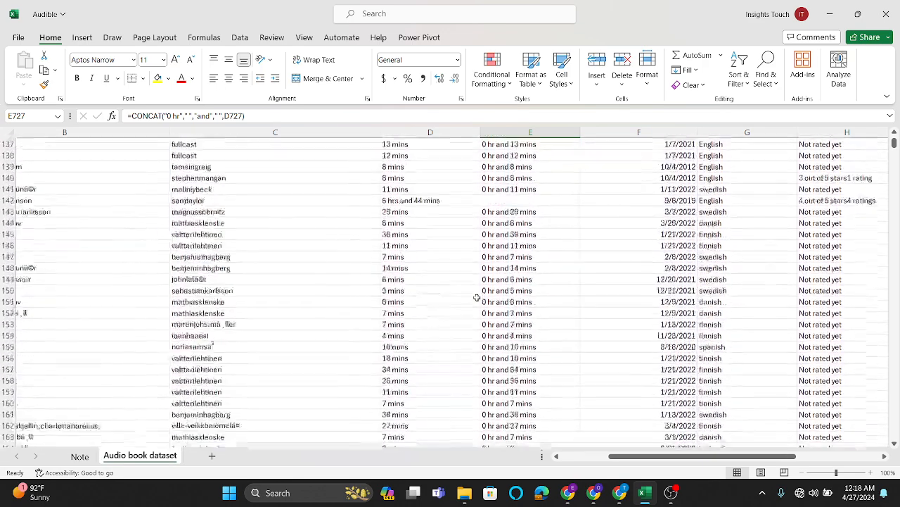
{"action": "scroll", "coordinate": [477, 298], "scroll_direction": "down", "scroll_amount": 10}
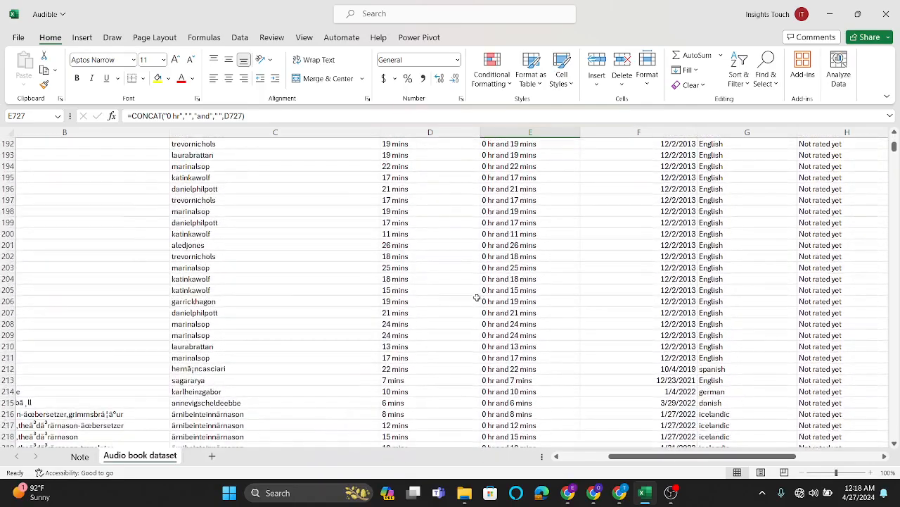
Check which helper cells in column E are filled or empty, down to the last data row of the dataset.
{"action": "left_click_drag", "start_coordinate": [895, 149], "coordinate": [894, 398]}
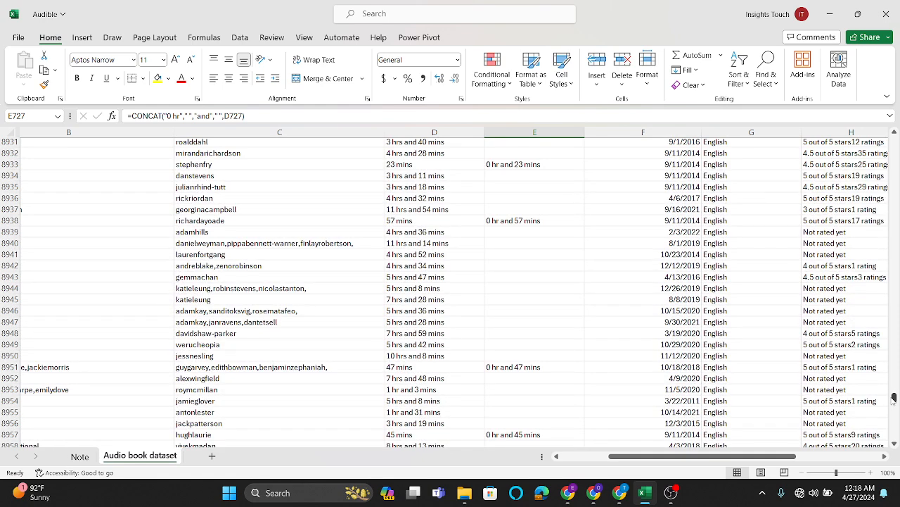
{"action": "key", "text": "Down"}
{"action": "key", "text": "Down"}
{"action": "key", "text": "Down"}
{"action": "key", "text": "Down"}
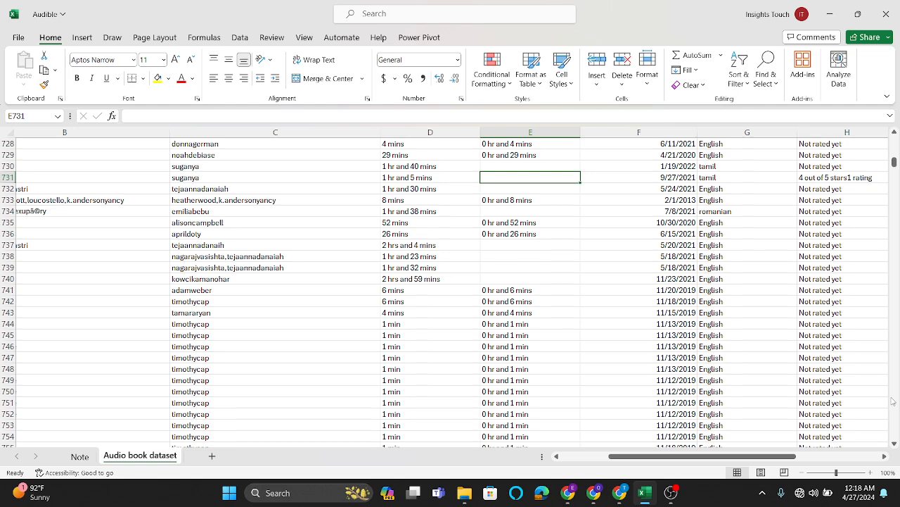
{"action": "key", "text": "Down"}
{"action": "key", "text": "Down"}
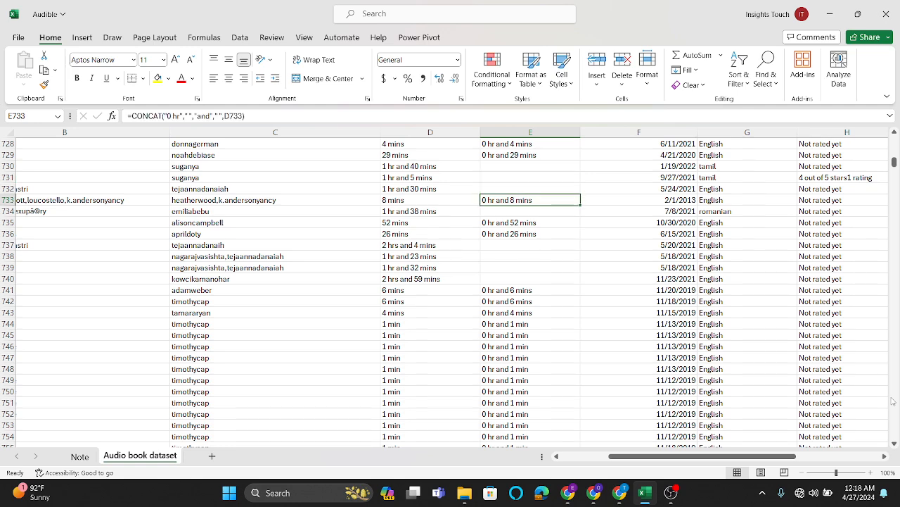
{"action": "left_click", "coordinate": [629, 358]}
{"action": "key", "text": "ctrl+Down"}
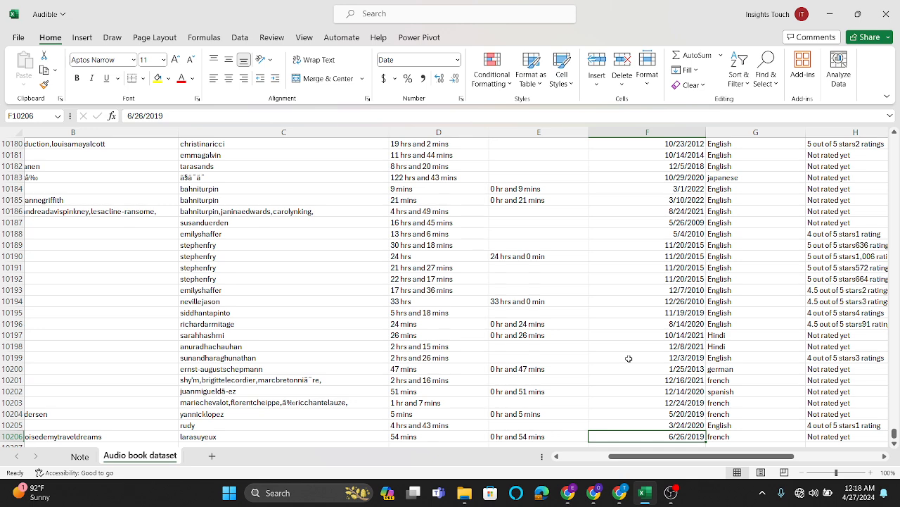
{"action": "scroll", "coordinate": [629, 358], "scroll_direction": "down", "scroll_amount": 2}
Select the helper cells in column E from E10207, just below the last data row, upward through the dataset.
{"action": "left_click", "coordinate": [526, 371]}
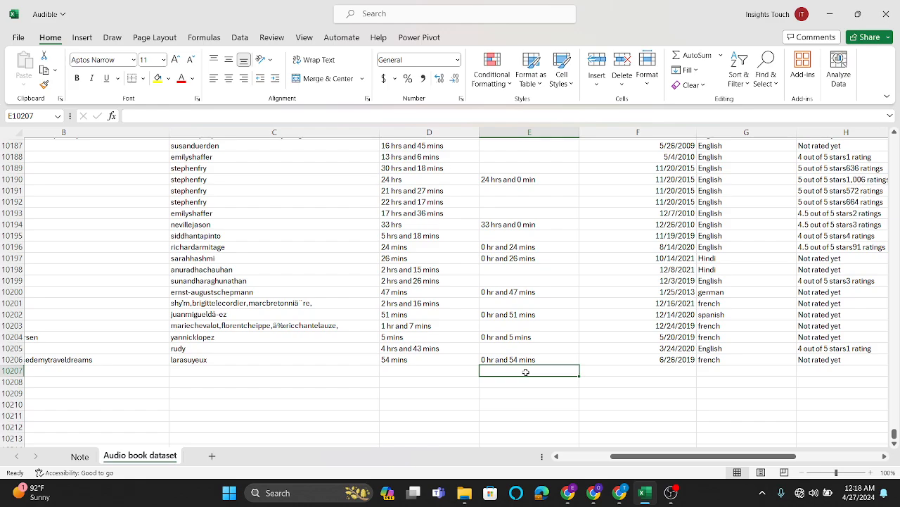
{"action": "key", "text": "ctrl+shift+Up"}
{"action": "key", "text": "ctrl+shift+Up"}
{"action": "key", "text": "ctrl+shift+Up"}
{"action": "key", "text": "ctrl+shift+Up"}
{"action": "key", "text": "ctrl+shift+Up"}
{"action": "key", "text": "ctrl+shift+Up"}
{"action": "key", "text": "ctrl+shift+Up"}
{"action": "key", "text": "ctrl+shift+Up"}
{"action": "key", "text": "ctrl+shift+Up"}
{"action": "key", "text": "ctrl+shift+Up"}
{"action": "key", "text": "ctrl+shift+Up"}
{"action": "key", "text": "ctrl+shift+Up"}
{"action": "key", "text": "ctrl+shift+Up"}
{"action": "key", "text": "ctrl+shift+Up"}
{"action": "key", "text": "ctrl+shift+Up"}
{"action": "key", "text": "ctrl+shift+Up"}
{"action": "key", "text": "ctrl+shift+Up"}
{"action": "key", "text": "ctrl+shift+Up"}
{"action": "key", "text": "ctrl+shift+Up"}
{"action": "key", "text": "ctrl+shift+Up"}
{"action": "key", "text": "ctrl+shift+Up"}
{"action": "key", "text": "ctrl+shift+Up"}
{"action": "key", "text": "ctrl+shift+Up"}
{"action": "key", "text": "ctrl+shift+Up"}
{"action": "key", "text": "ctrl+shift+Up"}
{"action": "key", "text": "ctrl+shift+Up"}
{"action": "key", "text": "ctrl+shift+Up"}
{"action": "key", "text": "ctrl+shift+Up"}
{"action": "key", "text": "ctrl+shift+Up"}
{"action": "key", "text": "ctrl+shift+Up"}
{"action": "key", "text": "ctrl+shift+Up"}
{"action": "key", "text": "ctrl+shift+Up"}
{"action": "key", "text": "ctrl+shift+Up"}
{"action": "key", "text": "ctrl+shift+Up"}
{"action": "key", "text": "ctrl+shift+Up"}
{"action": "key", "text": "ctrl+shift+Up"}
{"action": "key", "text": "ctrl+shift+Up"}
{"action": "key", "text": "ctrl+shift+Up"}
{"action": "key", "text": "ctrl+shift+Up"}
{"action": "key", "text": "ctrl+shift+Up"}
{"action": "key", "text": "ctrl+shift+Up"}
{"action": "key", "text": "ctrl+shift+Up"}
{"action": "key", "text": "ctrl+shift+Up"}
{"action": "key", "text": "ctrl+shift+Up"}
{"action": "key", "text": "ctrl+shift+Up"}
{"action": "key", "text": "ctrl+shift+Up"}
{"action": "key", "text": "ctrl+shift+Up"}
{"action": "key", "text": "ctrl+shift+Up"}
{"action": "key", "text": "ctrl+shift+Up"}
{"action": "key", "text": "ctrl+shift+Up"}
{"action": "key", "text": "ctrl+shift+Up"}
{"action": "key", "text": "ctrl+shift+Up"}
{"action": "key", "text": "ctrl+shift+Up"}
{"action": "key", "text": "ctrl+shift+Up"}
{"action": "key", "text": "ctrl+shift+Up"}
{"action": "key", "text": "ctrl+shift+Up"}
{"action": "key", "text": "ctrl+shift+Up"}
{"action": "key", "text": "ctrl+shift+Up"}
{"action": "key", "text": "ctrl+shift+Up"}
{"action": "key", "text": "ctrl+shift+Up"}
{"action": "key", "text": "ctrl+shift+Up"}
{"action": "key", "text": "ctrl+shift+Up"}
{"action": "key", "text": "ctrl+shift+Up"}
{"action": "key", "text": "ctrl+shift+Up"}
{"action": "key", "text": "ctrl+shift+Up"}
{"action": "key", "text": "ctrl+shift+Up"}
{"action": "key", "text": "ctrl+shift+Up"}
{"action": "key", "text": "ctrl+shift+Up"}
{"action": "key", "text": "ctrl+shift+Up"}
{"action": "key", "text": "ctrl+shift+Up"}
{"action": "key", "text": "ctrl+shift+Up"}
{"action": "key", "text": "ctrl+shift+Up"}
{"action": "key", "text": "ctrl+shift+Up"}
{"action": "key", "text": "ctrl+shift+Up"}
{"action": "key", "text": "ctrl+shift+Up"}
{"action": "key", "text": "ctrl+shift+Up"}
{"action": "key", "text": "ctrl+shift+Up"}
{"action": "key", "text": "ctrl+shift+Up"}
{"action": "key", "text": "ctrl+shift+Up"}
{"action": "key", "text": "ctrl+shift+Up"}
{"action": "key", "text": "ctrl+shift+Up"}
{"action": "key", "text": "ctrl+shift+Up"}
{"action": "key", "text": "ctrl+shift+Up"}
{"action": "key", "text": "ctrl+shift+Up"}
{"action": "key", "text": "ctrl+shift+Up"}
{"action": "key", "text": "ctrl+shift+Up"}
{"action": "key", "text": "ctrl+shift+Up"}
{"action": "key", "text": "ctrl+shift+Up"}
{"action": "key", "text": "ctrl+shift+Up"}
{"action": "key", "text": "ctrl+shift+Up"}
{"action": "key", "text": "ctrl+shift+Up"}
{"action": "key", "text": "ctrl+shift+Up"}
{"action": "key", "text": "ctrl+shift+Up"}
{"action": "key", "text": "ctrl+shift+Up"}
{"action": "key", "text": "ctrl+shift+Up"}
{"action": "key", "text": "ctrl+shift+Up"}
{"action": "key", "text": "ctrl+shift+Up"}
{"action": "key", "text": "ctrl+shift+Up"}
{"action": "key", "text": "ctrl+shift+Up"}
{"action": "key", "text": "ctrl+shift+Up"}
{"action": "key", "text": "ctrl+shift+Up"}
{"action": "key", "text": "ctrl+shift+Up"}
{"action": "key", "text": "ctrl+shift+Up"}
{"action": "key", "text": "ctrl+shift+Up"}
{"action": "key", "text": "ctrl+shift+Up"}
{"action": "key", "text": "ctrl+shift+Up"}
{"action": "key", "text": "ctrl+shift+Up"}
{"action": "key", "text": "ctrl+shift+Up"}
{"action": "key", "text": "ctrl+shift+Up"}
{"action": "key", "text": "ctrl+shift+Up"}
{"action": "key", "text": "ctrl+shift+Up"}
{"action": "key", "text": "ctrl+shift+Up"}
{"action": "key", "text": "ctrl+shift+Up"}
{"action": "key", "text": "ctrl+shift+Up"}
{"action": "key", "text": "ctrl+shift+Up"}
{"action": "key", "text": "ctrl+shift+Up"}
{"action": "key", "text": "ctrl+shift+Up"}
{"action": "key", "text": "ctrl+shift+Up"}
{"action": "key", "text": "ctrl+shift+Up"}
{"action": "key", "text": "ctrl+shift+Up"}
{"action": "key", "text": "ctrl+shift+Up"}
{"action": "key", "text": "ctrl+shift+Up"}
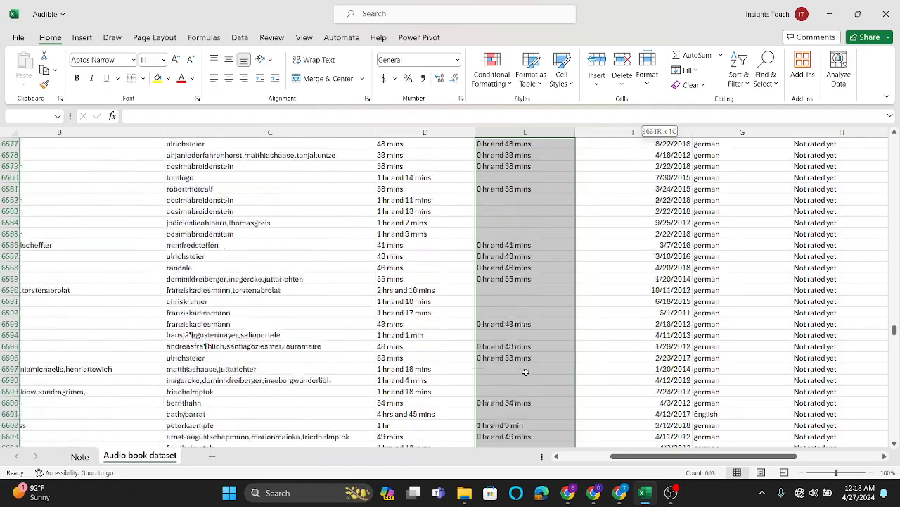
Extend the column E selection upward through the remaining filled and empty helper cells until it reaches header cell E1.
{"action": "key", "text": "ctrl+shift+Up"}
{"action": "key", "text": "ctrl+shift+Up"}
{"action": "key", "text": "ctrl+shift+Up"}
{"action": "key", "text": "ctrl+shift+Up"}
{"action": "key", "text": "ctrl+shift+Up"}
{"action": "key", "text": "ctrl+shift+Up"}
{"action": "key", "text": "ctrl+shift+Up"}
{"action": "key", "text": "ctrl+shift+Up"}
{"action": "key", "text": "ctrl+shift+Up"}
{"action": "key", "text": "ctrl+shift+Up"}
{"action": "key", "text": "ctrl+shift+Up"}
{"action": "key", "text": "ctrl+shift+Up"}
{"action": "key", "text": "ctrl+shift+Up"}
{"action": "key", "text": "ctrl+shift+Up"}
{"action": "key", "text": "ctrl+shift+Up"}
{"action": "key", "text": "ctrl+shift+Up"}
{"action": "key", "text": "ctrl+shift+Up"}
{"action": "key", "text": "ctrl+shift+Up"}
{"action": "key", "text": "ctrl+shift+Up"}
{"action": "key", "text": "ctrl+shift+Up"}
{"action": "key", "text": "ctrl+shift+Up"}
{"action": "key", "text": "ctrl+shift+Up"}
{"action": "key", "text": "ctrl+shift+Up"}
{"action": "key", "text": "ctrl+shift+Up"}
{"action": "key", "text": "ctrl+shift+Up"}
{"action": "key", "text": "ctrl+shift+Up"}
{"action": "key", "text": "ctrl+shift+Up"}
{"action": "key", "text": "ctrl+shift+Up"}
{"action": "key", "text": "ctrl+shift+Up"}
{"action": "key", "text": "ctrl+shift+Up"}
{"action": "key", "text": "ctrl+shift+Up"}
{"action": "key", "text": "ctrl+shift+Up"}
{"action": "key", "text": "ctrl+shift+Up"}
{"action": "key", "text": "ctrl+shift+Up"}
{"action": "key", "text": "ctrl+shift+Up"}
{"action": "key", "text": "ctrl+shift+Up"}
{"action": "key", "text": "ctrl+shift+Up"}
{"action": "key", "text": "ctrl+shift+Up"}
{"action": "key", "text": "ctrl+shift+Up"}
{"action": "key", "text": "ctrl+shift+Up"}
{"action": "key", "text": "ctrl+shift+Up"}
{"action": "key", "text": "ctrl+shift+Up"}
{"action": "key", "text": "ctrl+shift+Up"}
{"action": "key", "text": "ctrl+shift+Up"}
{"action": "key", "text": "ctrl+shift+Up"}
{"action": "key", "text": "ctrl+shift+Up"}
{"action": "key", "text": "ctrl+shift+Up"}
{"action": "key", "text": "ctrl+shift+Up"}
{"action": "key", "text": "ctrl+shift+Up"}
{"action": "key", "text": "ctrl+shift+Up"}
{"action": "key", "text": "ctrl+shift+Up"}
{"action": "key", "text": "ctrl+shift+Up"}
{"action": "key", "text": "ctrl+shift+Up"}
{"action": "key", "text": "ctrl+shift+Up"}
{"action": "key", "text": "ctrl+shift+Up"}
{"action": "key", "text": "ctrl+shift+Up"}
{"action": "key", "text": "ctrl+shift+Up"}
{"action": "key", "text": "ctrl+shift+Up"}
{"action": "key", "text": "ctrl+shift+Up"}
{"action": "key", "text": "ctrl+shift+Up"}
{"action": "key", "text": "ctrl+shift+Up"}
{"action": "key", "text": "ctrl+shift+Up"}
{"action": "key", "text": "ctrl+shift+Up"}
{"action": "key", "text": "ctrl+shift+Up"}
{"action": "key", "text": "ctrl+shift+Up"}
{"action": "key", "text": "ctrl+shift+Up"}
{"action": "key", "text": "ctrl+shift+Up"}
{"action": "key", "text": "ctrl+shift+Up"}
{"action": "key", "text": "ctrl+shift+Up"}
{"action": "key", "text": "ctrl+shift+Up"}
{"action": "key", "text": "ctrl+shift+Up"}
{"action": "key", "text": "ctrl+shift+Up"}
{"action": "key", "text": "ctrl+shift+Up"}
{"action": "key", "text": "ctrl+shift+Up"}
{"action": "key", "text": "ctrl+shift+Up"}
{"action": "key", "text": "ctrl+shift+Up"}
{"action": "key", "text": "ctrl+shift+Up"}
{"action": "key", "text": "ctrl+shift+Up"}
{"action": "key", "text": "ctrl+shift+Up"}
{"action": "key", "text": "ctrl+shift+Up"}
{"action": "key", "text": "ctrl+shift+Up"}
{"action": "key", "text": "ctrl+shift+Up"}
{"action": "key", "text": "ctrl+shift+Up"}
{"action": "key", "text": "ctrl+shift+Up"}
{"action": "key", "text": "ctrl+shift+Up"}
{"action": "key", "text": "ctrl+shift+Up"}
{"action": "key", "text": "ctrl+shift+Up"}
{"action": "key", "text": "ctrl+shift+Up"}
{"action": "key", "text": "ctrl+shift+Up"}
{"action": "key", "text": "ctrl+shift+Up"}
{"action": "key", "text": "ctrl+shift+Up"}
{"action": "key", "text": "ctrl+shift+Up"}
{"action": "key", "text": "ctrl+shift+Up"}
{"action": "key", "text": "ctrl+shift+Up"}
{"action": "key", "text": "ctrl+shift+Up"}
{"action": "key", "text": "ctrl+shift+Up"}
{"action": "key", "text": "ctrl+shift+Up"}
{"action": "key", "text": "ctrl+shift+Up"}
{"action": "key", "text": "ctrl+shift+Up"}
{"action": "key", "text": "ctrl+shift+Up"}
{"action": "key", "text": "ctrl+shift+Up"}
{"action": "key", "text": "ctrl+shift+Up"}
{"action": "key", "text": "ctrl+shift+Up"}
{"action": "key", "text": "ctrl+shift+Up"}
{"action": "key", "text": "ctrl+shift+Up"}
{"action": "key", "text": "ctrl+shift+Up"}
{"action": "key", "text": "ctrl+shift+Up"}
{"action": "key", "text": "ctrl+shift+Up"}
{"action": "key", "text": "ctrl+shift+Up"}
{"action": "key", "text": "ctrl+shift+Up"}
{"action": "key", "text": "ctrl+shift+Up"}
{"action": "key", "text": "ctrl+shift+Up"}
{"action": "key", "text": "ctrl+shift+Up"}
{"action": "key", "text": "ctrl+shift+Up"}
{"action": "key", "text": "ctrl+shift+Up"}
{"action": "key", "text": "ctrl+shift+Up"}
{"action": "key", "text": "ctrl+shift+Up"}
{"action": "key", "text": "ctrl+shift+Up"}
{"action": "key", "text": "ctrl+shift+Up"}
{"action": "key", "text": "ctrl+shift+Up"}
{"action": "key", "text": "ctrl+shift+Up"}
{"action": "key", "text": "ctrl+shift+Up"}
{"action": "key", "text": "ctrl+shift+Up"}
{"action": "key", "text": "ctrl+shift+Up"}
{"action": "key", "text": "ctrl+shift+Up"}
{"action": "key", "text": "ctrl+shift+Up"}
{"action": "key", "text": "ctrl+shift+Up"}
{"action": "key", "text": "ctrl+shift+Up"}
{"action": "key", "text": "ctrl+shift+Up"}
{"action": "key", "text": "ctrl+shift+Up"}
{"action": "key", "text": "ctrl+shift+Up"}
{"action": "key", "text": "ctrl+shift+Up"}
{"action": "key", "text": "ctrl+shift+Up"}
{"action": "key", "text": "ctrl+shift+Up"}
{"action": "key", "text": "ctrl+shift+Up"}
{"action": "key", "text": "ctrl+shift+Up"}
{"action": "key", "text": "ctrl+shift+Up"}
{"action": "key", "text": "ctrl+shift+Up"}
{"action": "key", "text": "ctrl+shift+Up"}
{"action": "key", "text": "ctrl+shift+Up"}
{"action": "key", "text": "ctrl+shift+Up"}
{"action": "key", "text": "ctrl+shift+Up"}
{"action": "key", "text": "ctrl+shift+Up"}
{"action": "key", "text": "ctrl+shift+Up"}
{"action": "key", "text": "ctrl+shift+Up"}
{"action": "key", "text": "ctrl+shift+Up"}
{"action": "key", "text": "ctrl+shift+Up"}
{"action": "key", "text": "ctrl+shift+Up"}
{"action": "key", "text": "ctrl+shift+Up"}
{"action": "key", "text": "ctrl+shift+Up"}
{"action": "key", "text": "ctrl+shift+Up"}
{"action": "key", "text": "ctrl+shift+Up"}
{"action": "key", "text": "ctrl+shift+Up"}
{"action": "key", "text": "ctrl+shift+Up"}
{"action": "key", "text": "ctrl+shift+Up"}
{"action": "key", "text": "ctrl+shift+Up"}
{"action": "key", "text": "ctrl+shift+Up"}
{"action": "key", "text": "ctrl+shift+Up"}
{"action": "key", "text": "ctrl+shift+Up"}
{"action": "key", "text": "ctrl+shift+Up"}
{"action": "key", "text": "ctrl+shift+Up"}
{"action": "key", "text": "ctrl+shift+Up"}
{"action": "key", "text": "ctrl+shift+Up"}
{"action": "key", "text": "ctrl+shift+Up"}
{"action": "key", "text": "ctrl+shift+Up"}
{"action": "key", "text": "ctrl+shift+Up"}
{"action": "key", "text": "ctrl+shift+Up"}
{"action": "key", "text": "ctrl+shift+Up"}
{"action": "key", "text": "ctrl+shift+Up"}
{"action": "key", "text": "ctrl+shift+Up"}
{"action": "key", "text": "ctrl+shift+Up"}
{"action": "key", "text": "ctrl+shift+Up"}
{"action": "key", "text": "ctrl+shift+Up"}
{"action": "key", "text": "ctrl+shift+Up"}
{"action": "key", "text": "ctrl+shift+Up"}
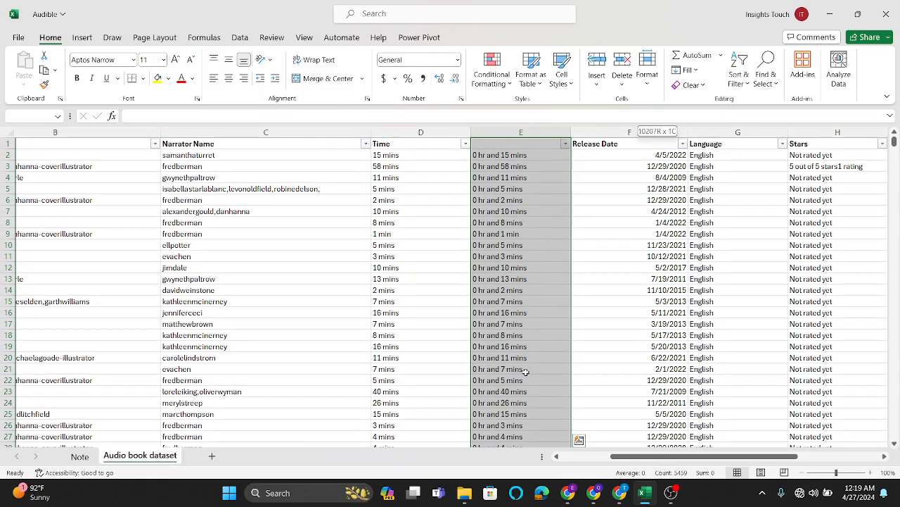
Select only the blank cells in the column E range with Go To Special and fill them all with the formula =D60.
{"action": "key", "text": "shift+Down"}
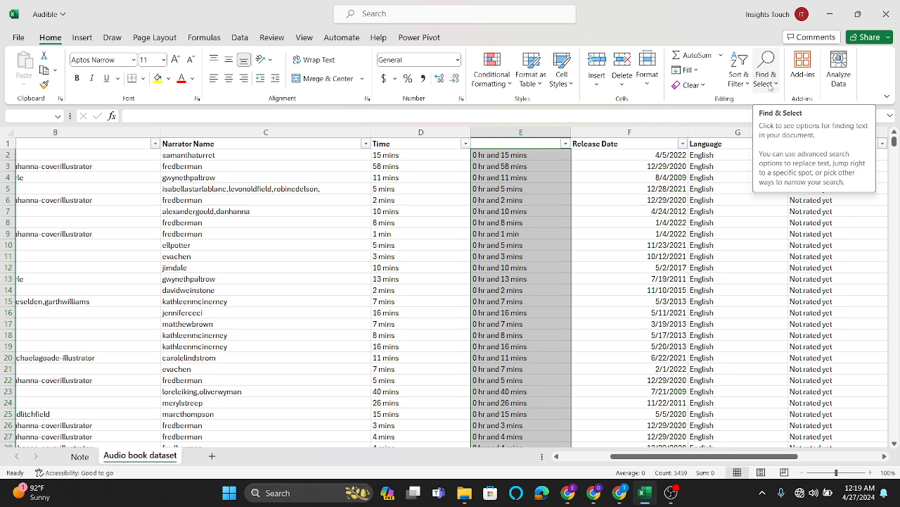
{"action": "left_click", "coordinate": [771, 87]}
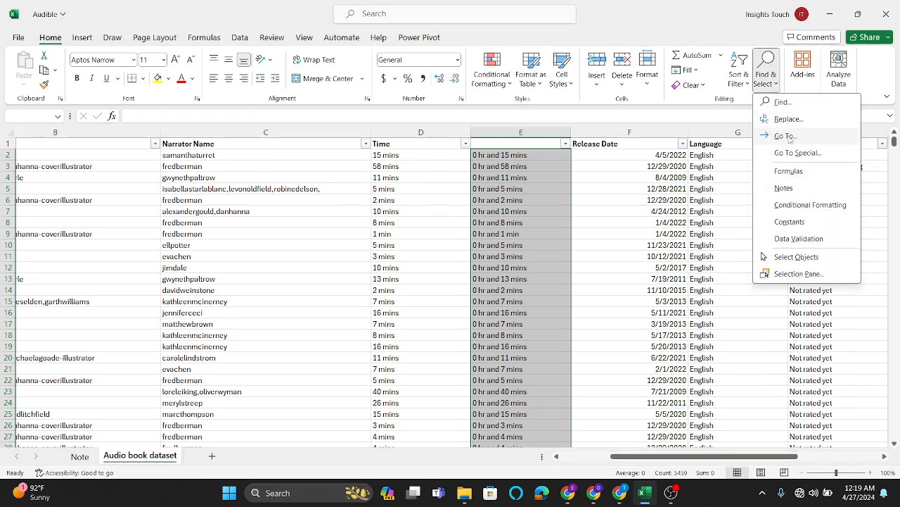
{"action": "left_click", "coordinate": [785, 136]}
{"action": "left_click", "coordinate": [308, 288]}
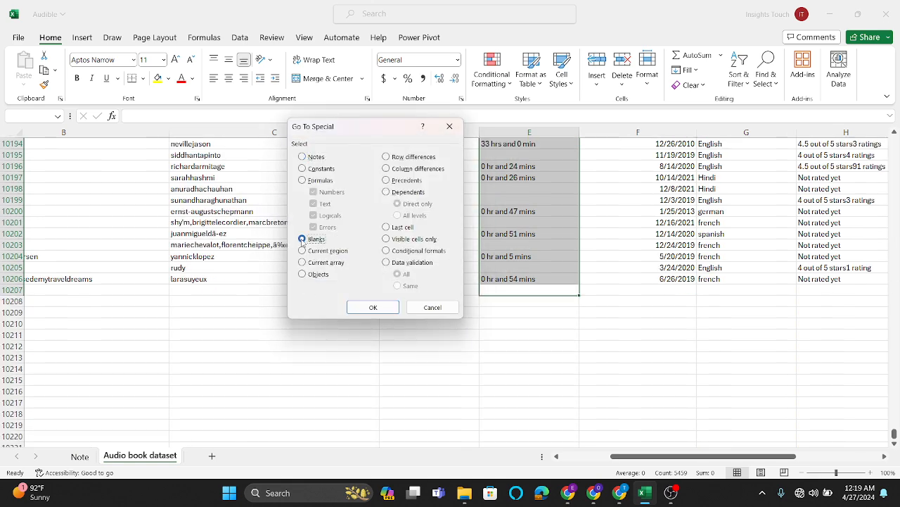
{"action": "left_click", "coordinate": [373, 306]}
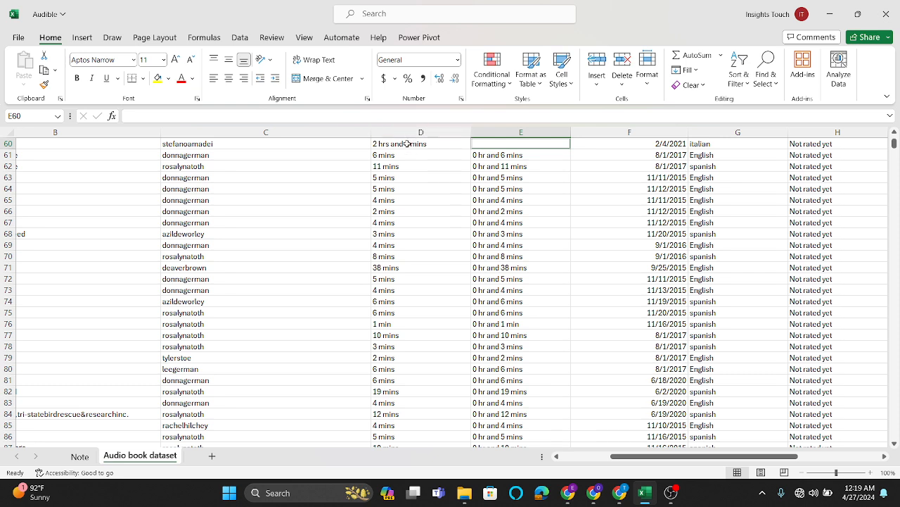
{"action": "type", "text": "="}
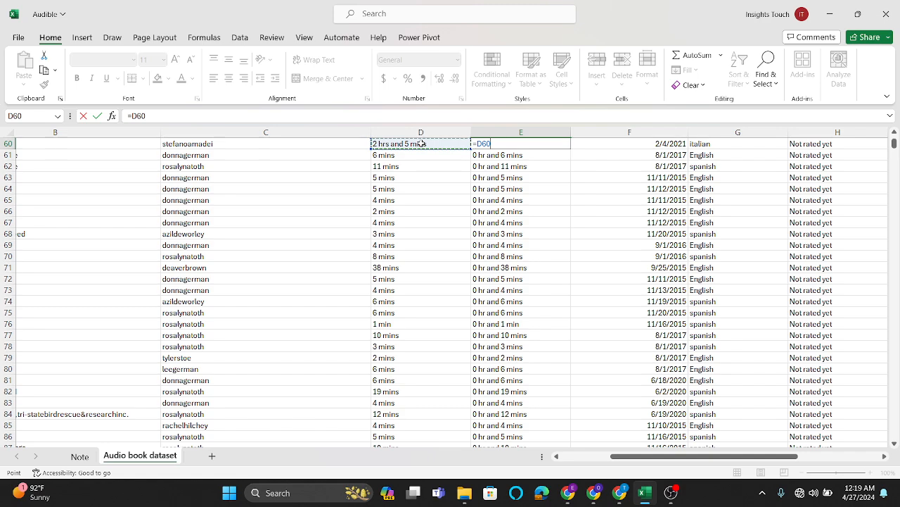
{"action": "key", "text": "ctrl+Return"}
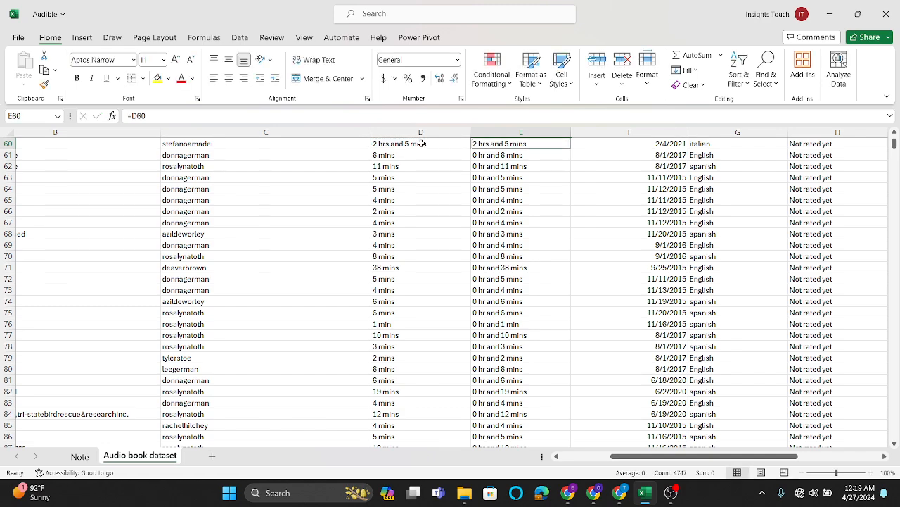
Check the filled helper cells in column E against the Time column down to about row 370, and return to the first rows.
{"action": "scroll", "coordinate": [487, 278], "scroll_direction": "down", "scroll_amount": 20}
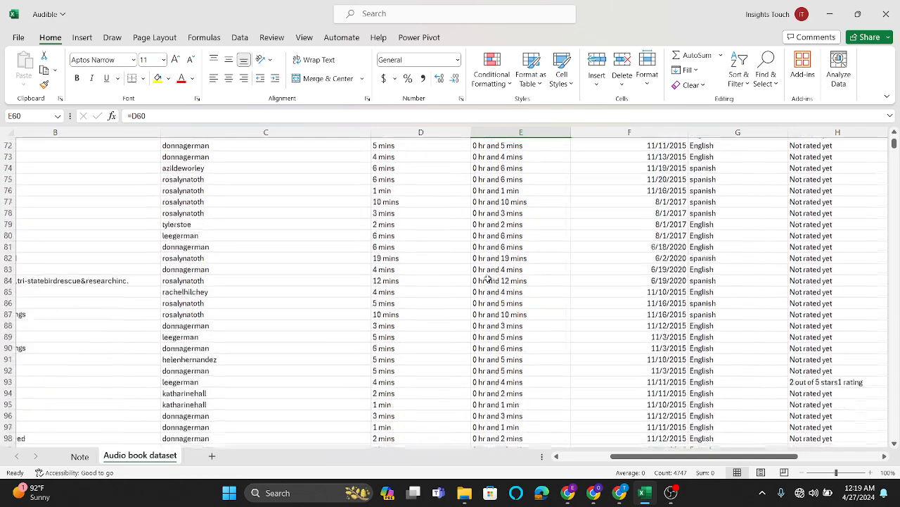
{"action": "scroll", "coordinate": [488, 278], "scroll_direction": "down", "scroll_amount": 20}
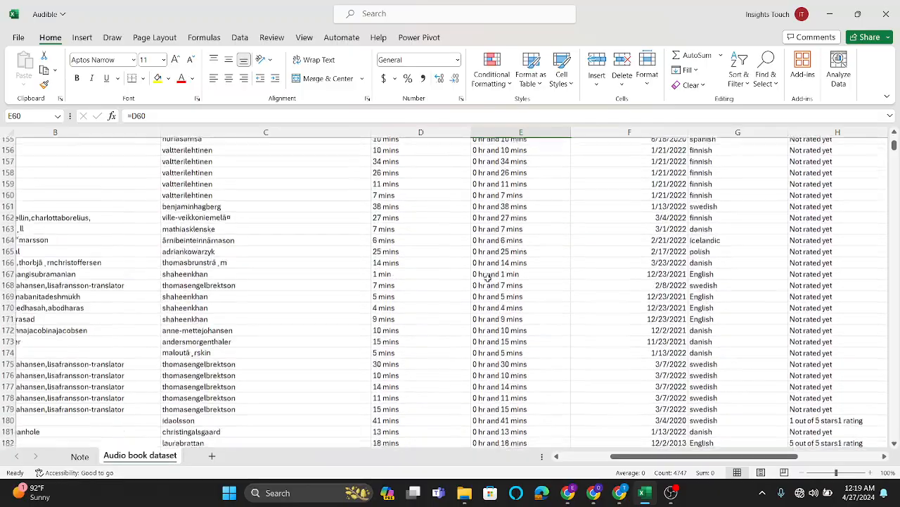
{"action": "scroll", "coordinate": [487, 278], "scroll_direction": "down", "scroll_amount": 20}
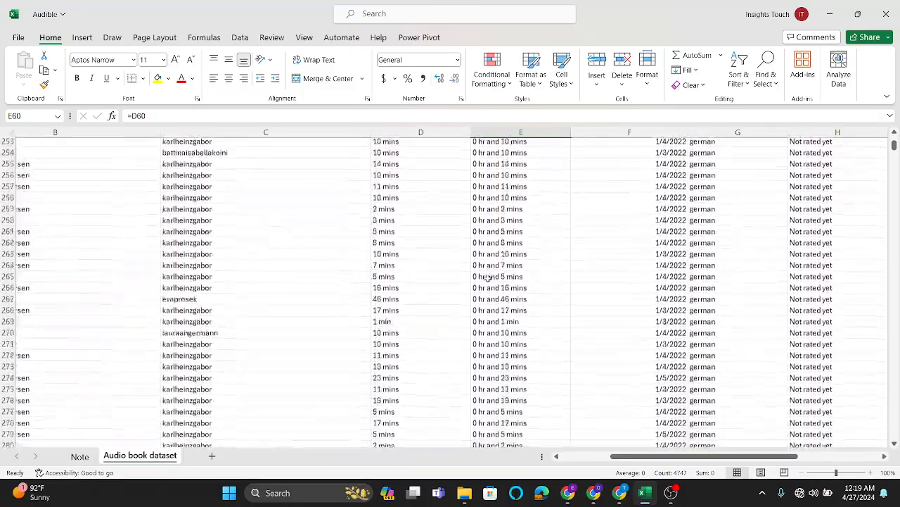
{"action": "scroll", "coordinate": [487, 278], "scroll_direction": "down", "scroll_amount": 15}
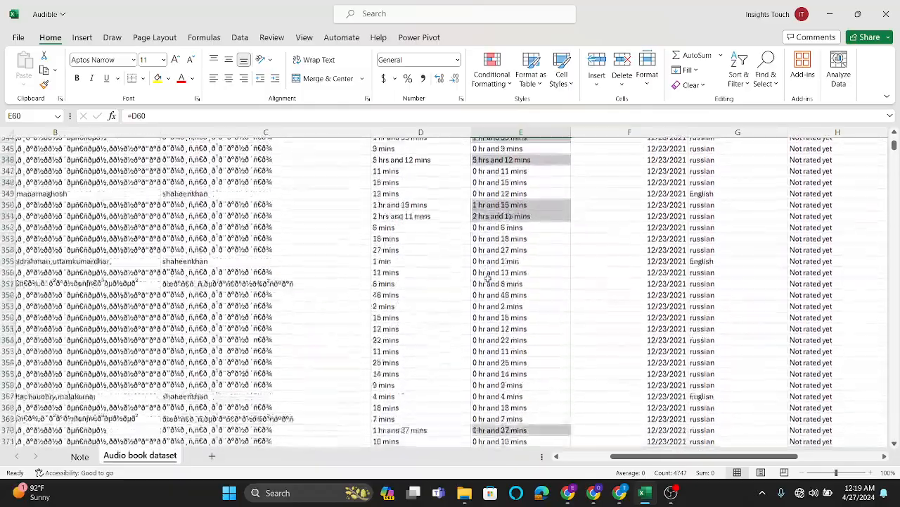
{"action": "scroll", "coordinate": [487, 278], "scroll_direction": "down", "scroll_amount": 10}
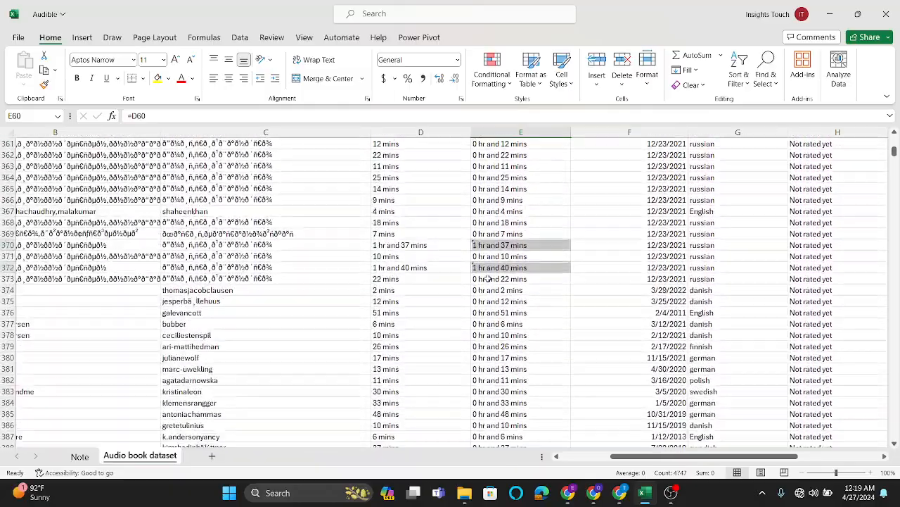
{"action": "scroll", "coordinate": [487, 278], "scroll_direction": "down", "scroll_amount": 4}
{"action": "scroll", "coordinate": [488, 278], "scroll_direction": "up", "scroll_amount": 9}
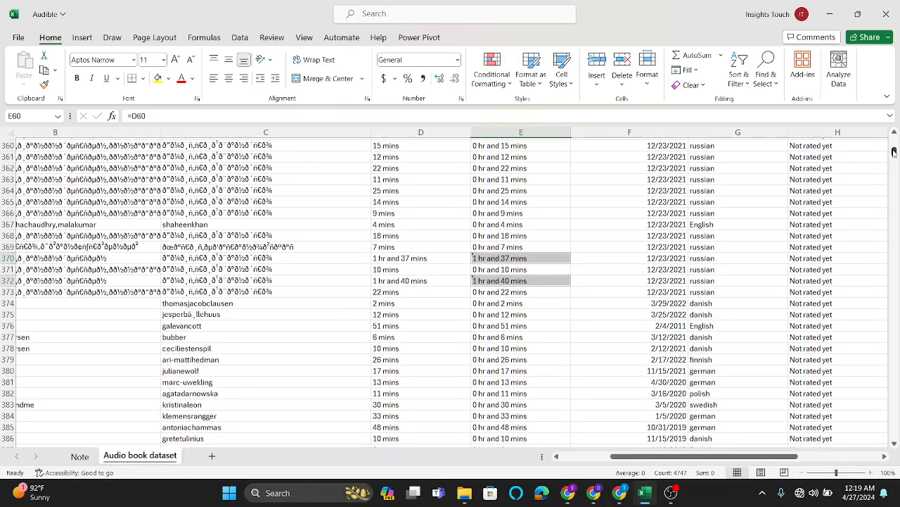
{"action": "left_click_drag", "start_coordinate": [894, 154], "coordinate": [893, 140]}
{"action": "left_click", "coordinate": [618, 233]}
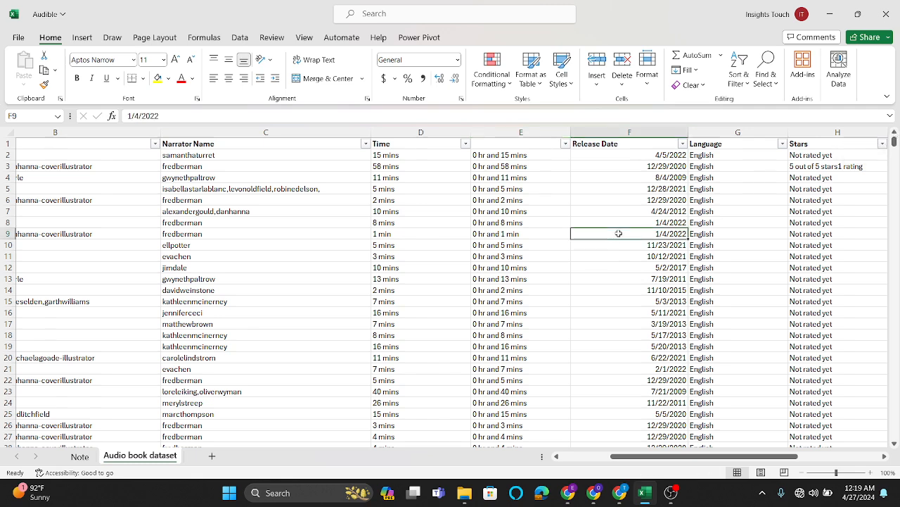
Copy helper column E and paste it as values over the Time column D.
{"action": "left_click", "coordinate": [521, 133]}
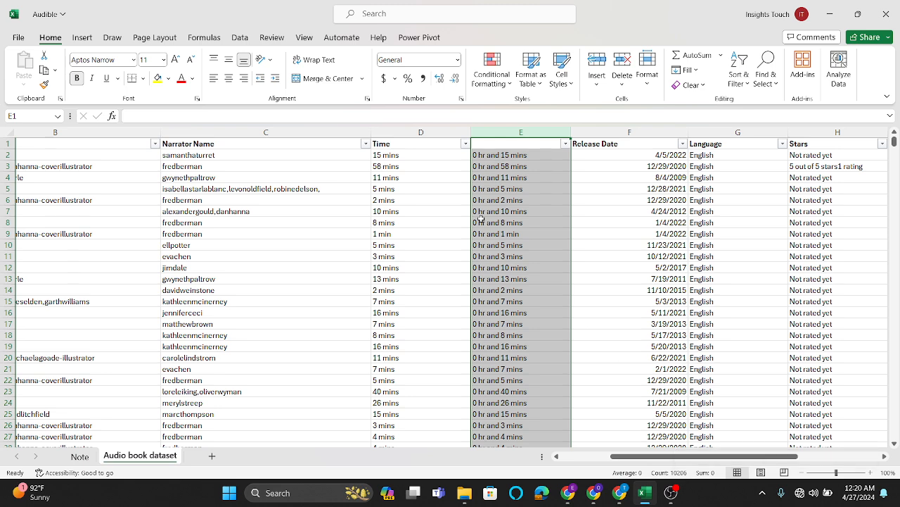
{"action": "left_click", "coordinate": [415, 129]}
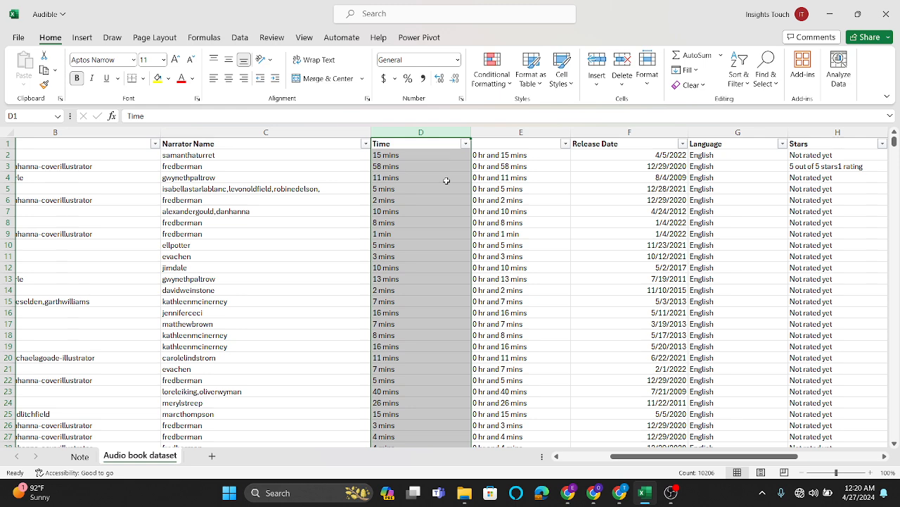
{"action": "left_click", "coordinate": [531, 132]}
{"action": "right_click", "coordinate": [532, 133]}
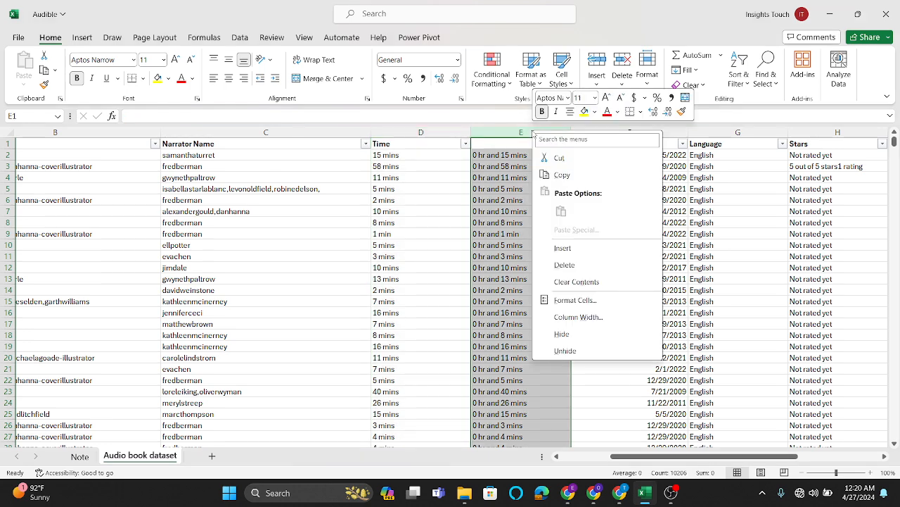
{"action": "left_click", "coordinate": [562, 175]}
{"action": "left_click", "coordinate": [427, 131]}
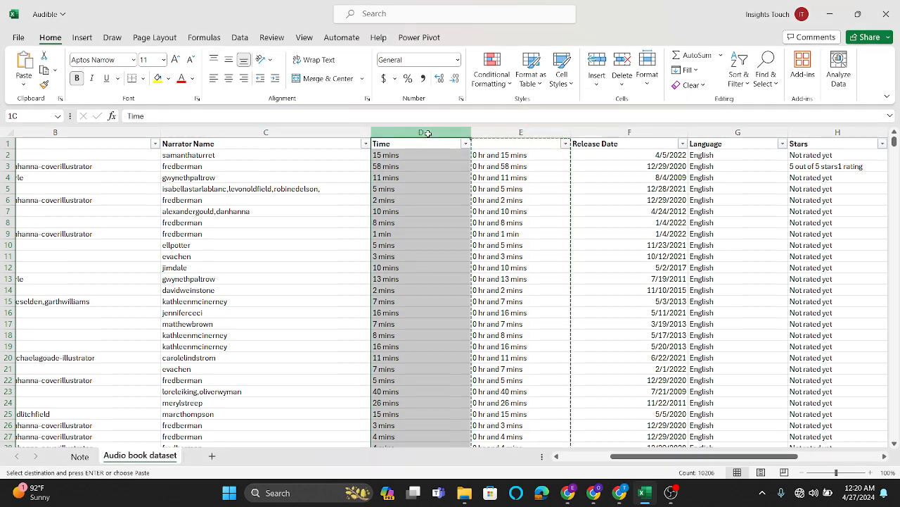
{"action": "right_click", "coordinate": [429, 133]}
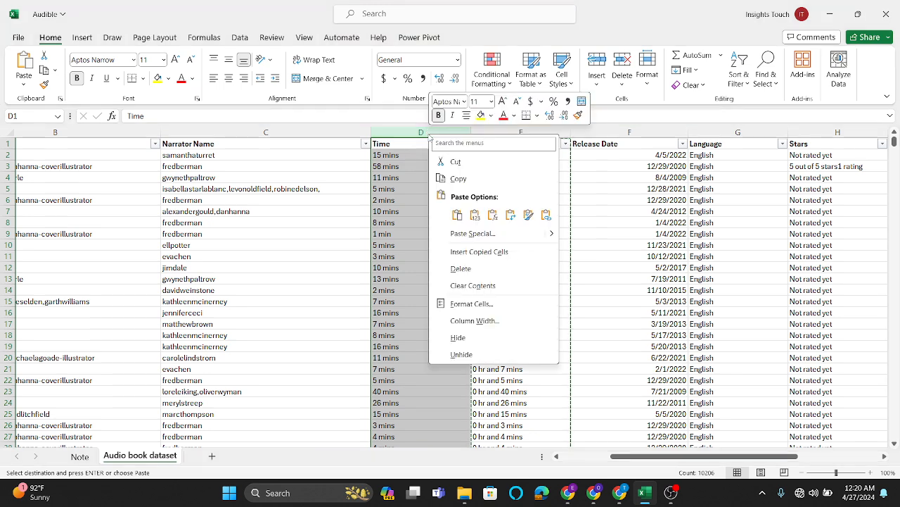
{"action": "left_click", "coordinate": [475, 215]}
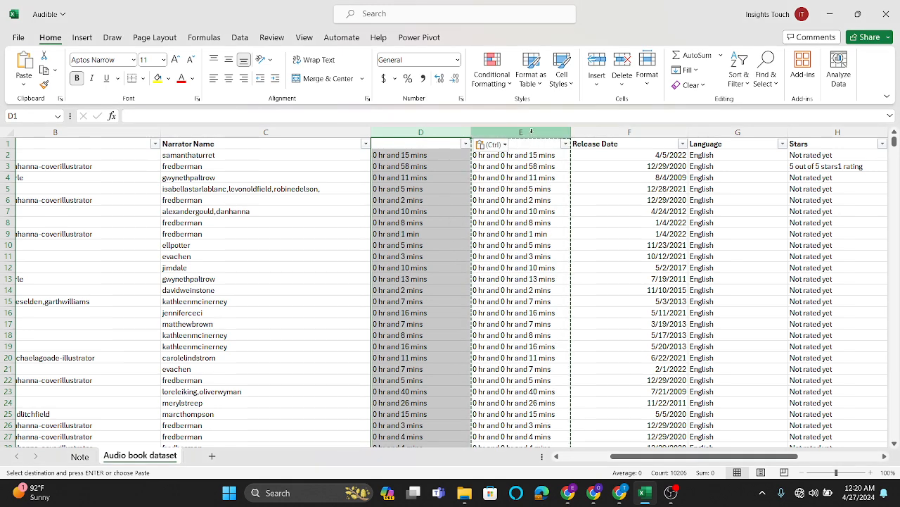
Delete helper column E.
{"action": "left_click", "coordinate": [531, 131]}
{"action": "right_click", "coordinate": [531, 131]}
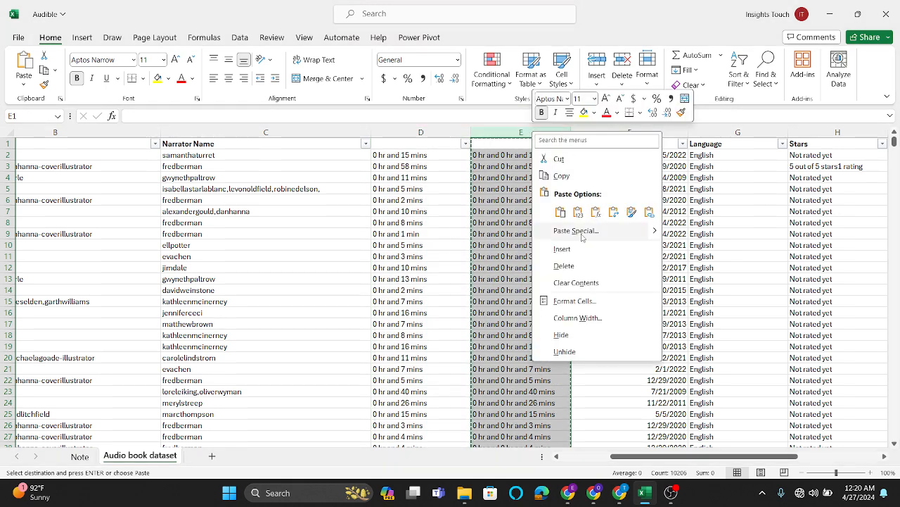
{"action": "left_click", "coordinate": [572, 267]}
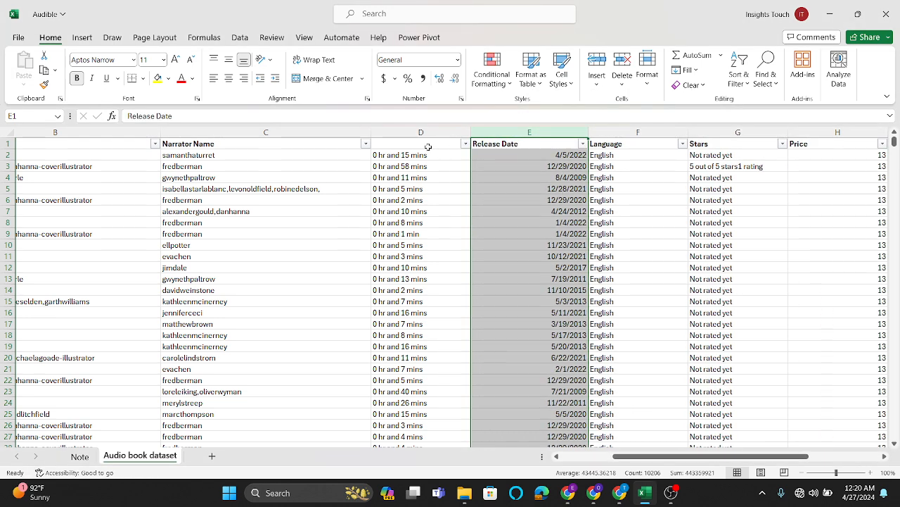
Enter the header "Time" in cell D1.
{"action": "left_click", "coordinate": [427, 146]}
{"action": "type", "text": "Time"}
{"action": "left_click", "coordinate": [440, 220]}
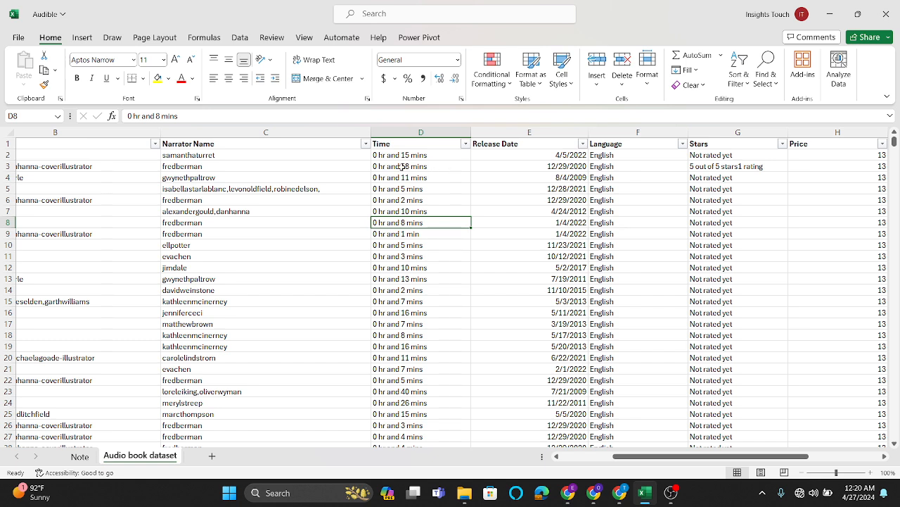
{"action": "left_click", "coordinate": [437, 178]}
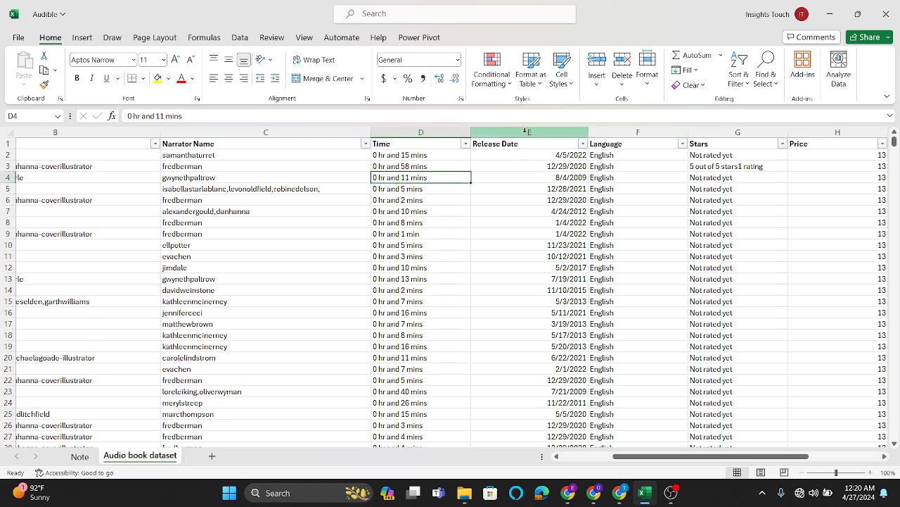
Insert two empty columns between the Time and Release Date columns.
{"action": "right_click", "coordinate": [527, 133]}
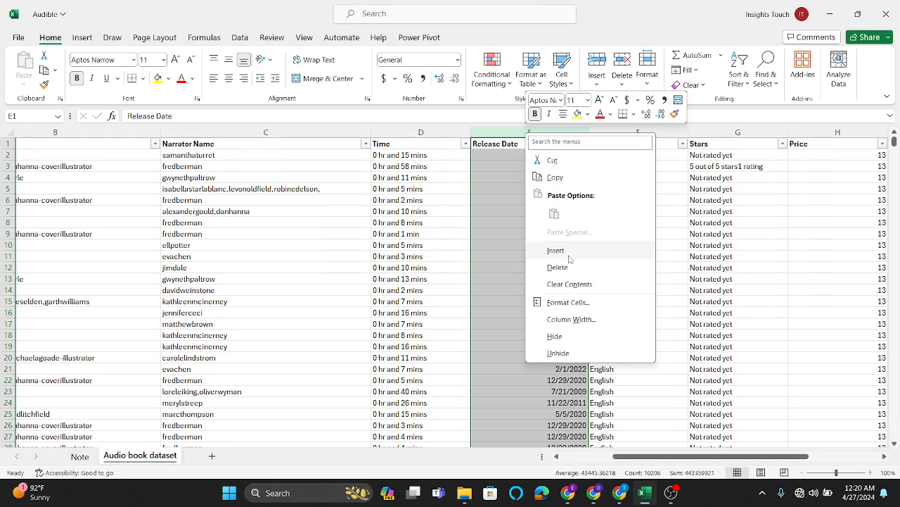
{"action": "left_click", "coordinate": [556, 250]}
{"action": "right_click", "coordinate": [609, 136]}
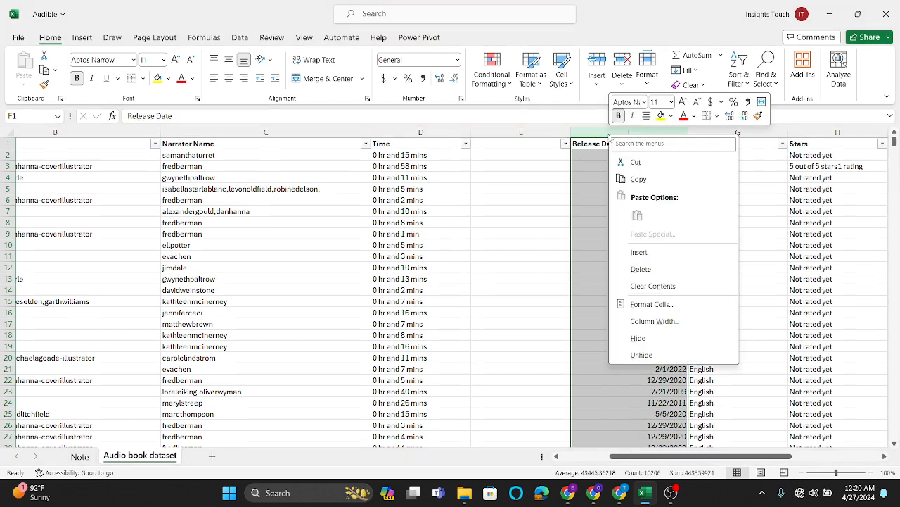
{"action": "left_click", "coordinate": [648, 252]}
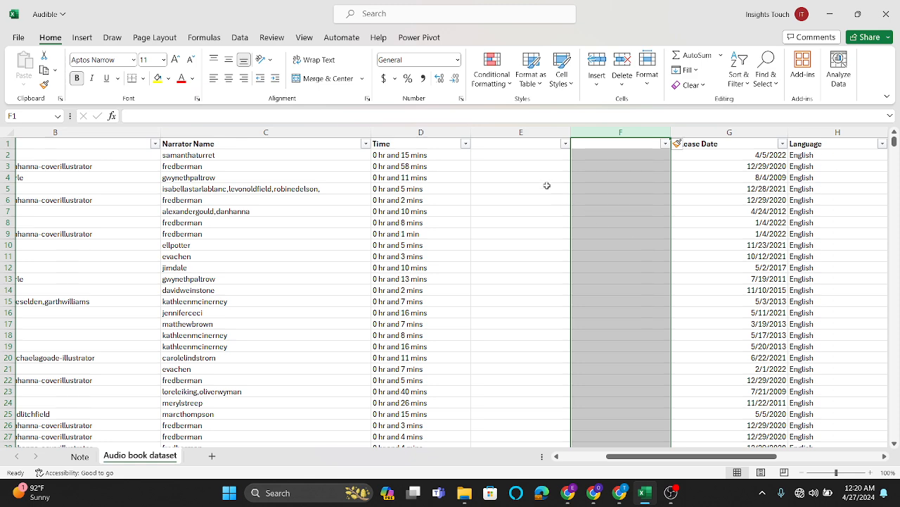
Turn off the filter on the dataset's header row.
{"action": "left_click", "coordinate": [496, 177]}
{"action": "left_click", "coordinate": [747, 84]}
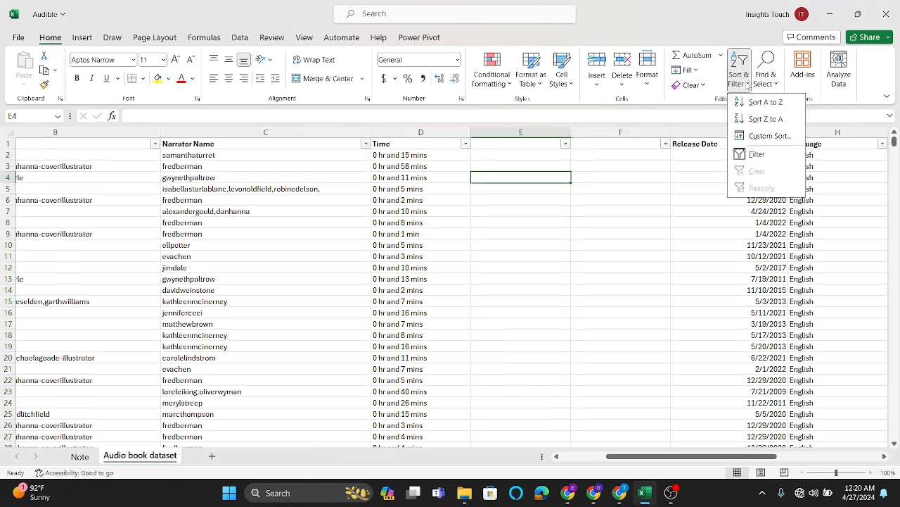
{"action": "left_click", "coordinate": [752, 152]}
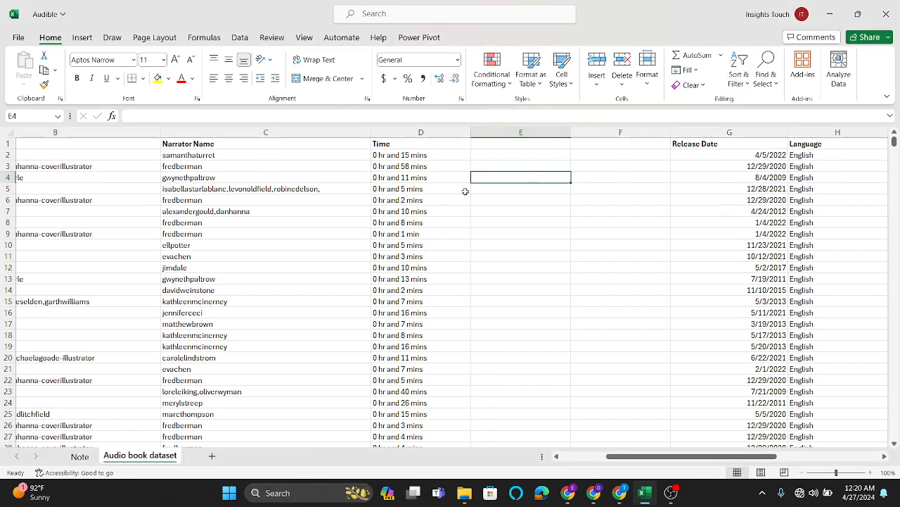
Start Text to Columns on all Time values from D2 down, treating the data as Delimited.
{"action": "left_click", "coordinate": [422, 156]}
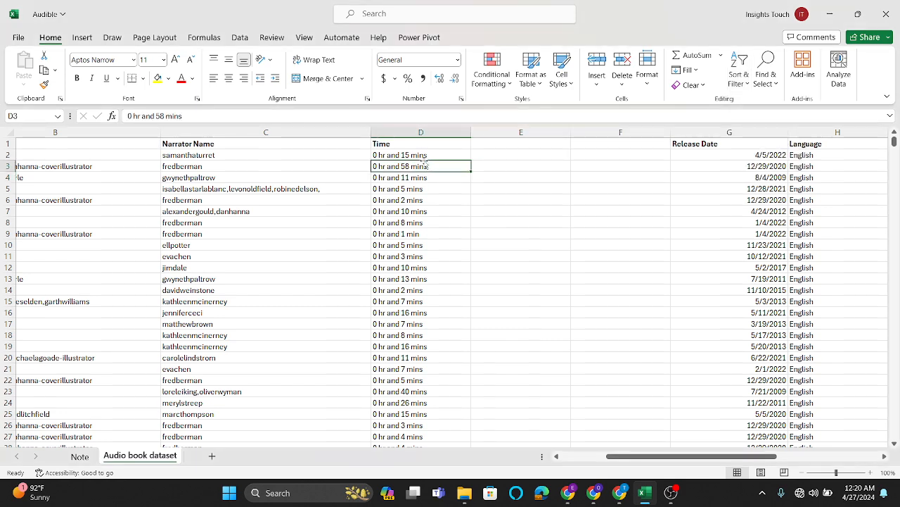
{"action": "key", "text": "ctrl+shift+Down"}
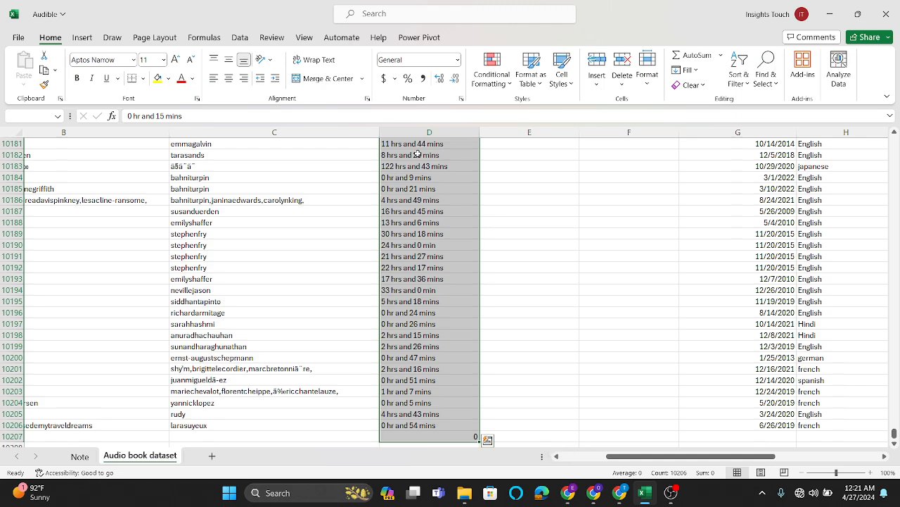
{"action": "scroll", "coordinate": [417, 153], "scroll_direction": "down", "scroll_amount": 4}
{"action": "scroll", "coordinate": [417, 153], "scroll_direction": "left", "scroll_amount": 2}
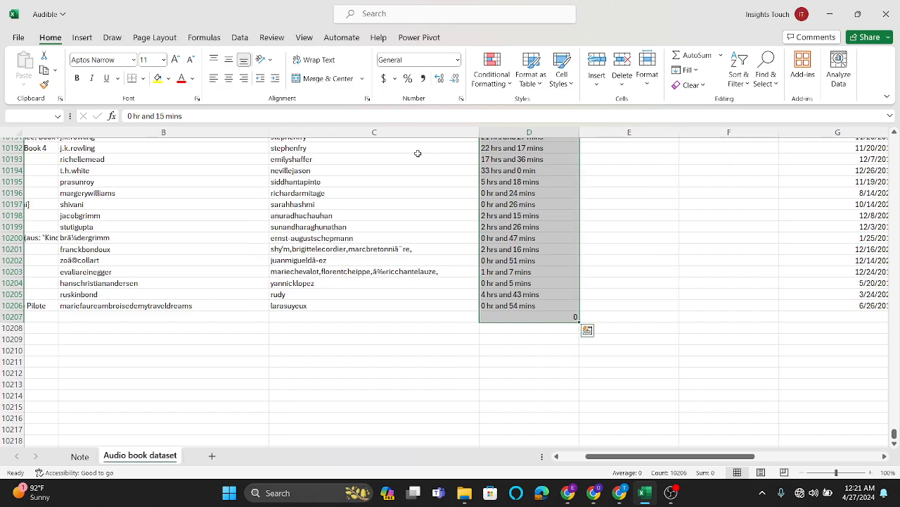
{"action": "scroll", "coordinate": [417, 153], "scroll_direction": "left", "scroll_amount": 1}
{"action": "scroll", "coordinate": [418, 153], "scroll_direction": "up", "scroll_amount": 20}
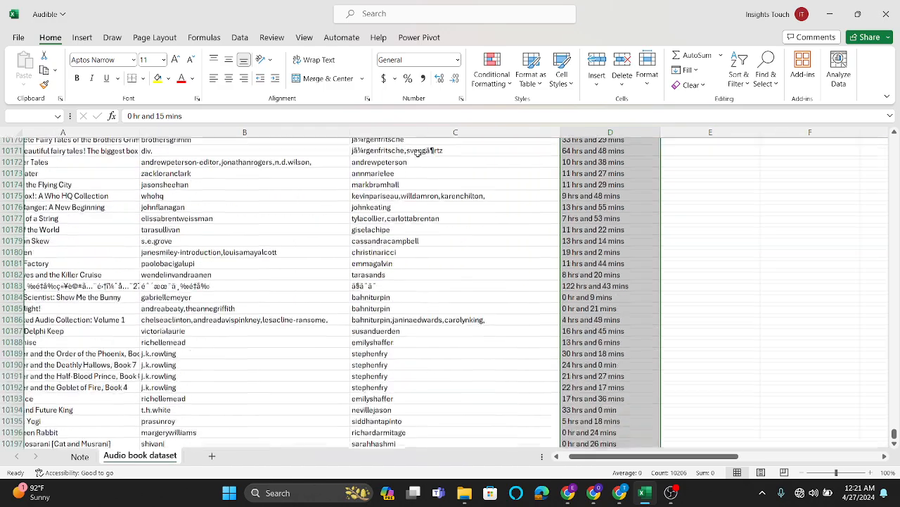
{"action": "scroll", "coordinate": [417, 153], "scroll_direction": "up", "scroll_amount": 5}
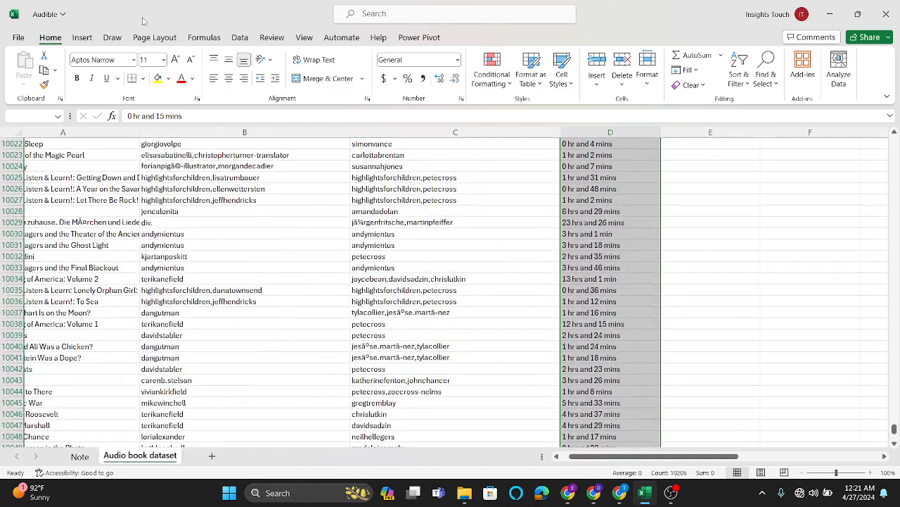
{"action": "left_click", "coordinate": [238, 37]}
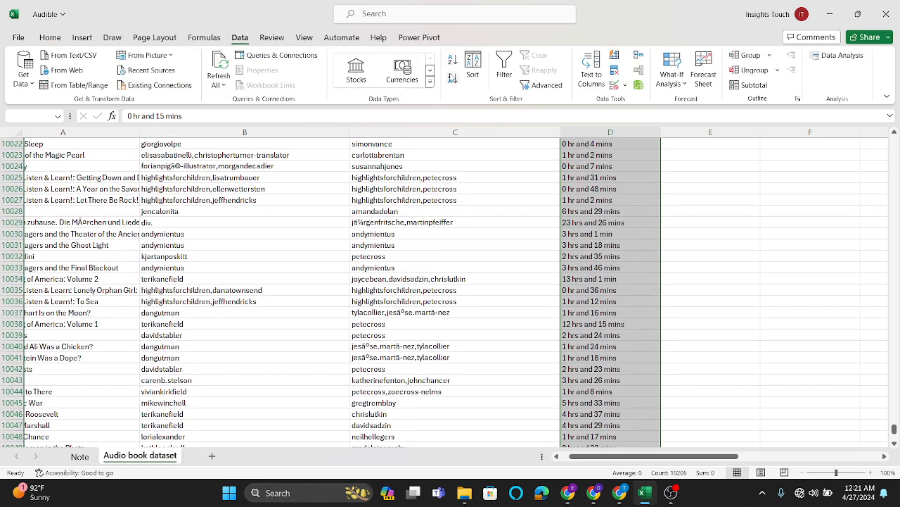
{"action": "left_click", "coordinate": [599, 78]}
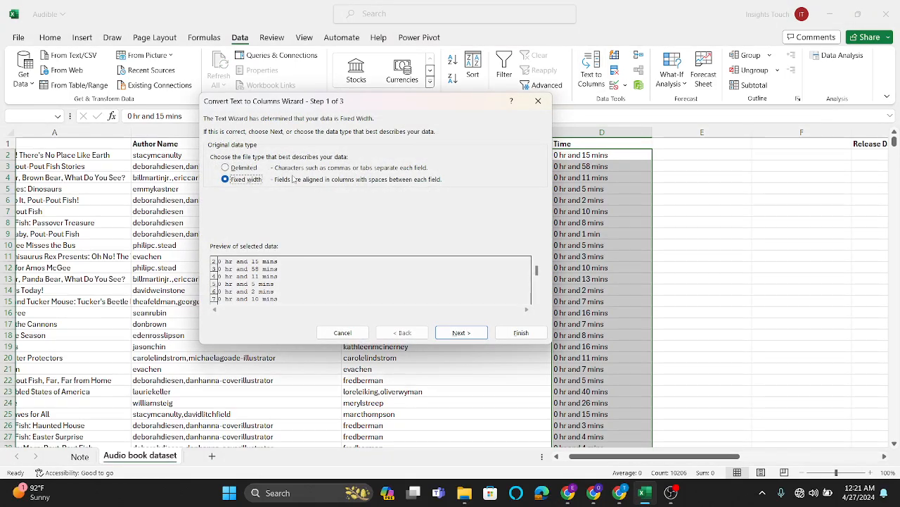
{"action": "left_click", "coordinate": [225, 168]}
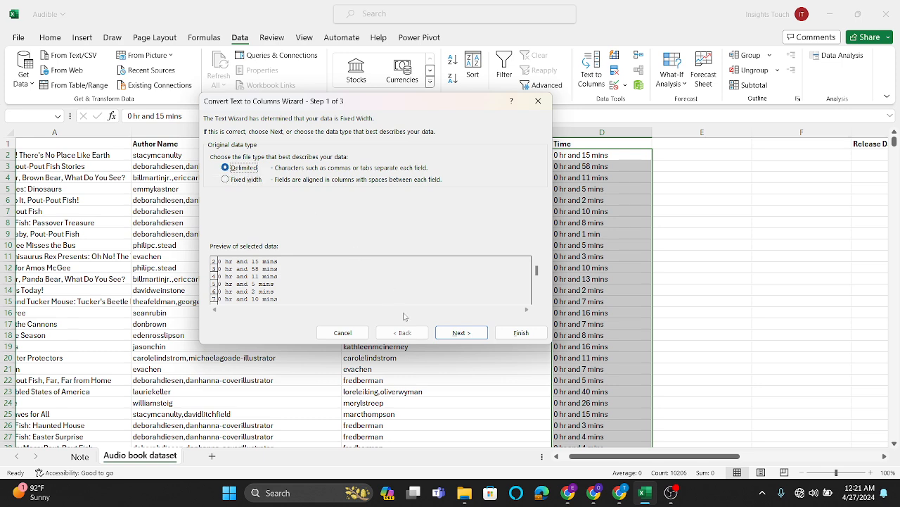
{"action": "left_click", "coordinate": [461, 332]}
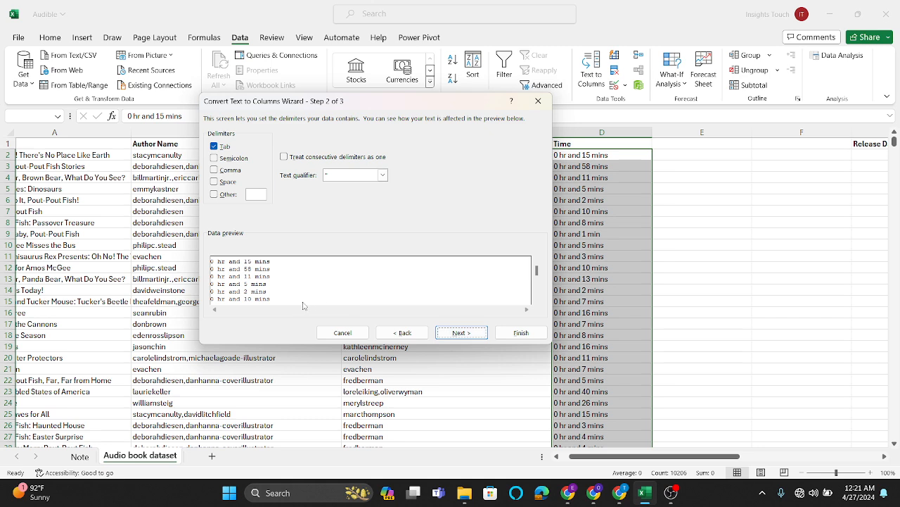
Set Space as the only delimiter for the split, turning off Tab.
{"action": "left_click", "coordinate": [214, 182]}
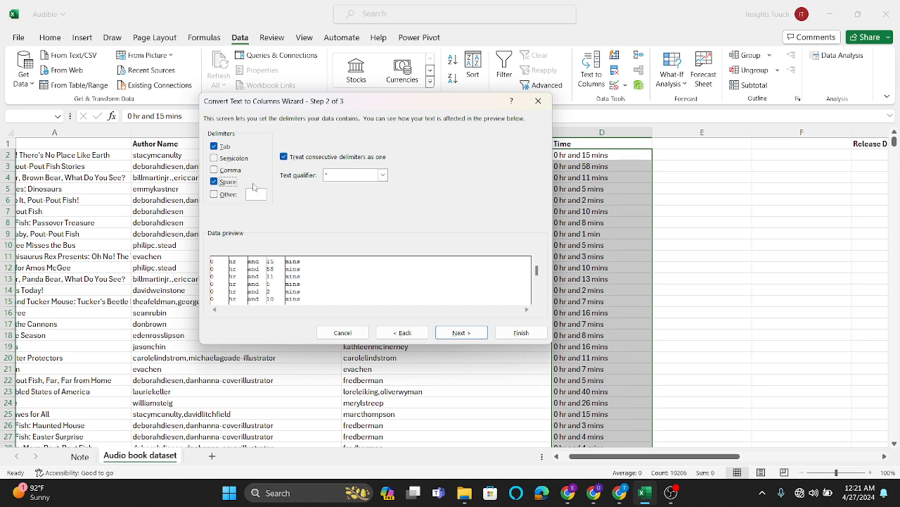
{"action": "left_click", "coordinate": [214, 147]}
{"action": "left_click", "coordinate": [460, 333]}
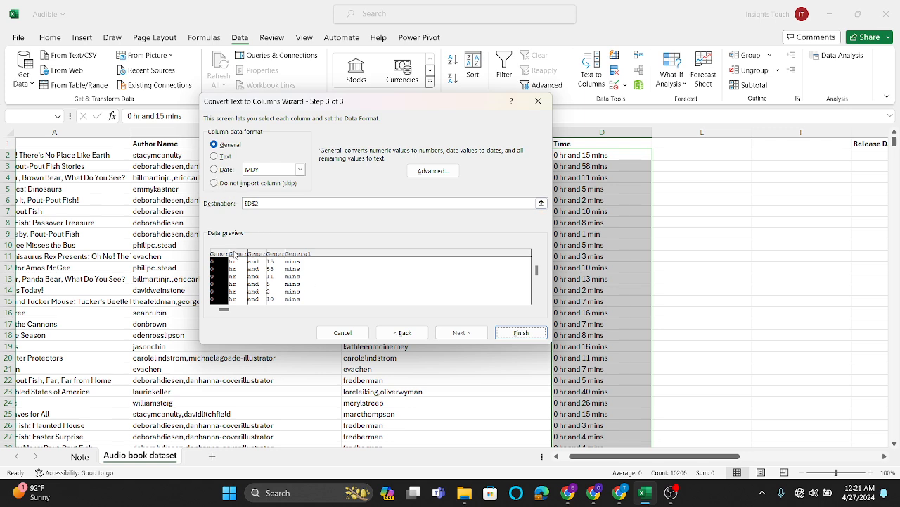
Exclude the hr, and, and mins columns from the import and finish the split with destination $D$2.
{"action": "left_click", "coordinate": [239, 255]}
{"action": "left_click", "coordinate": [214, 184]}
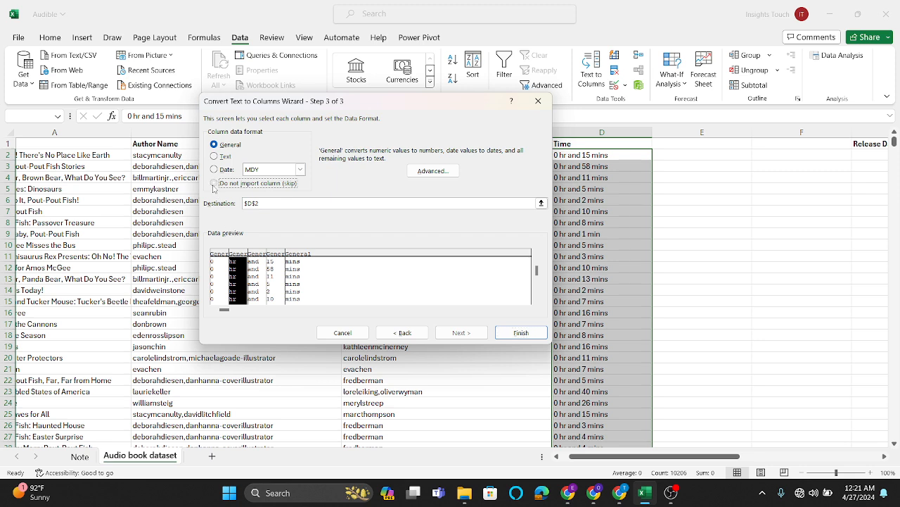
{"action": "left_click", "coordinate": [257, 254]}
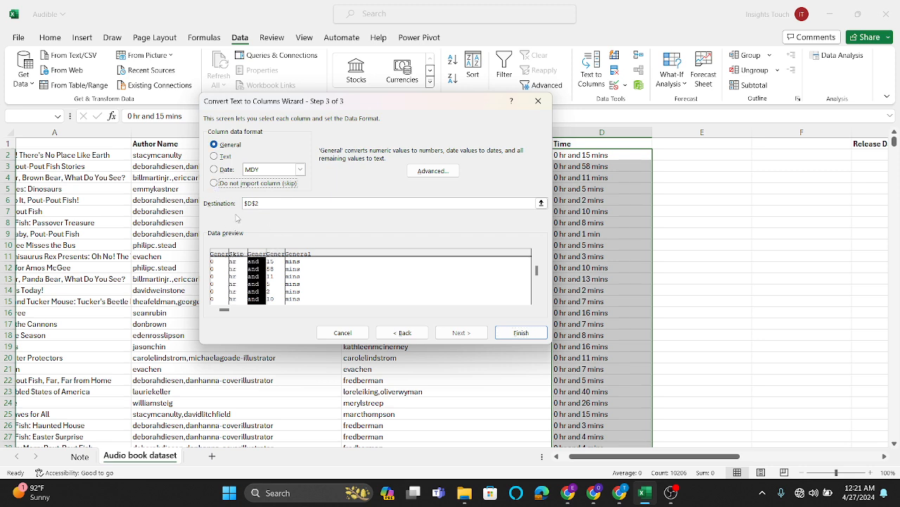
{"action": "left_click", "coordinate": [214, 183]}
{"action": "left_click", "coordinate": [293, 257]}
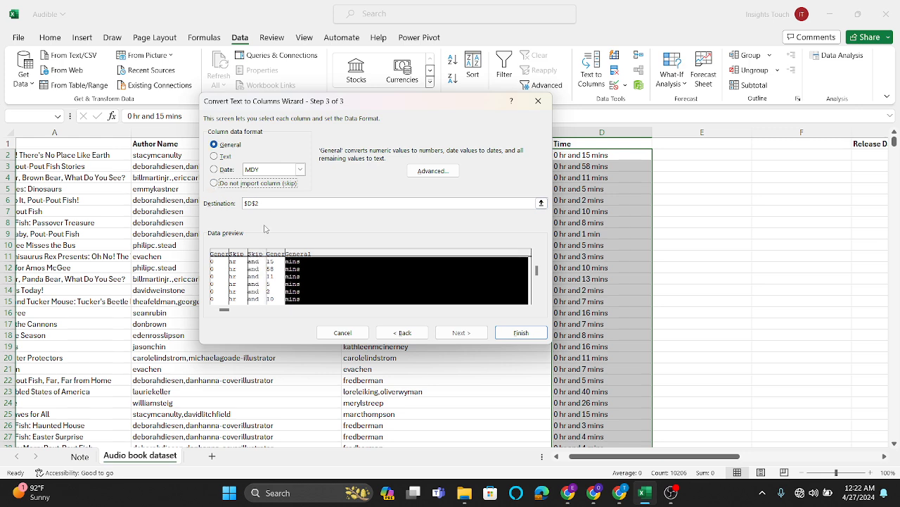
{"action": "left_click", "coordinate": [214, 183]}
{"action": "left_click", "coordinate": [531, 335]}
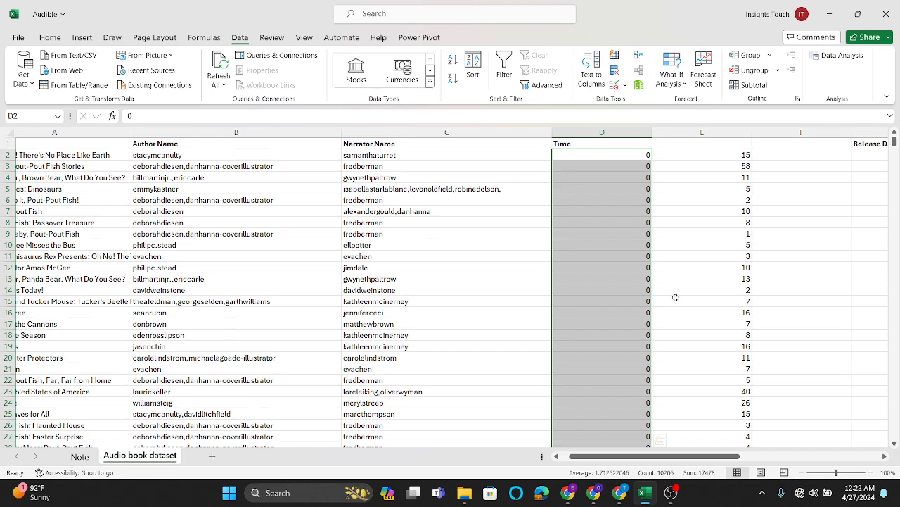
Rename the header in D1 to "Hour" and enter the header "Min" in E1.
{"action": "scroll", "coordinate": [675, 299], "scroll_direction": "right", "scroll_amount": 3}
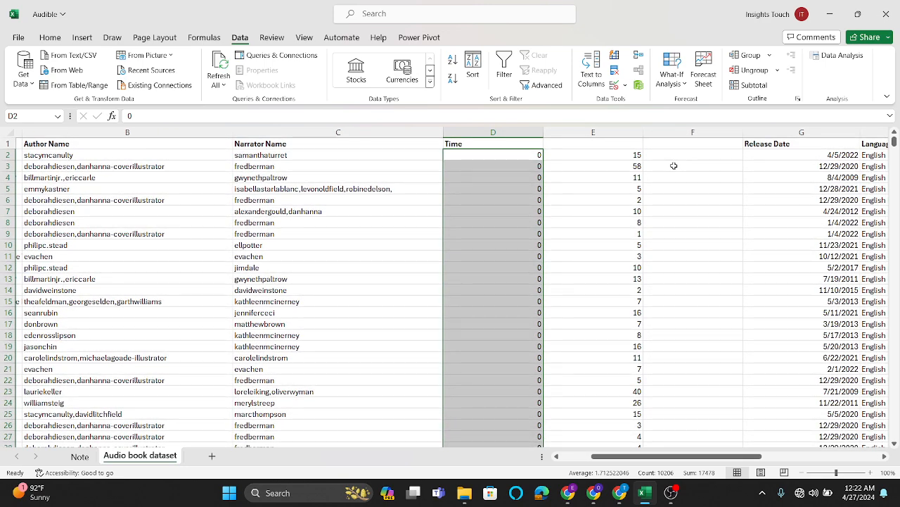
{"action": "double_click", "coordinate": [497, 141]}
{"action": "key", "text": "BackSpace"}
{"action": "key", "text": "BackSpace"}
{"action": "key", "text": "BackSpace"}
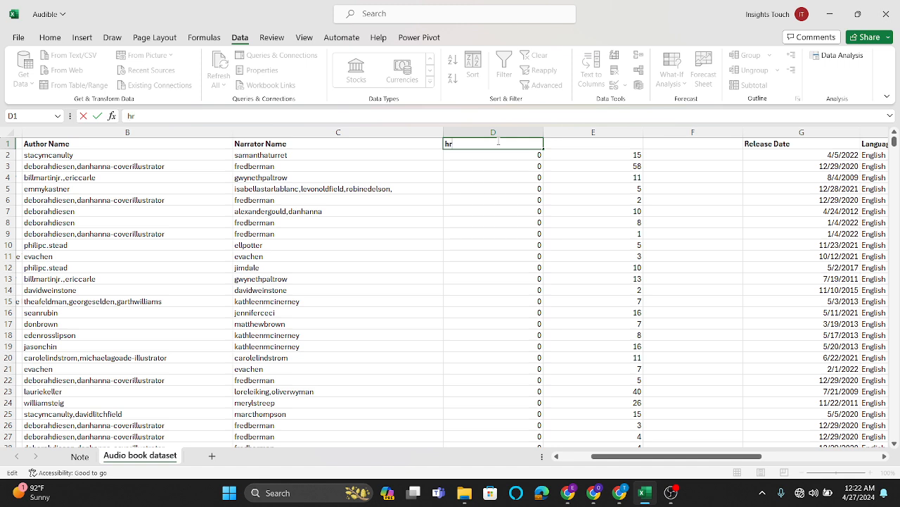
{"action": "key", "text": "BackSpace"}
{"action": "key", "text": "BackSpace"}
{"action": "type", "text": "Hour"}
{"action": "left_click", "coordinate": [567, 146]}
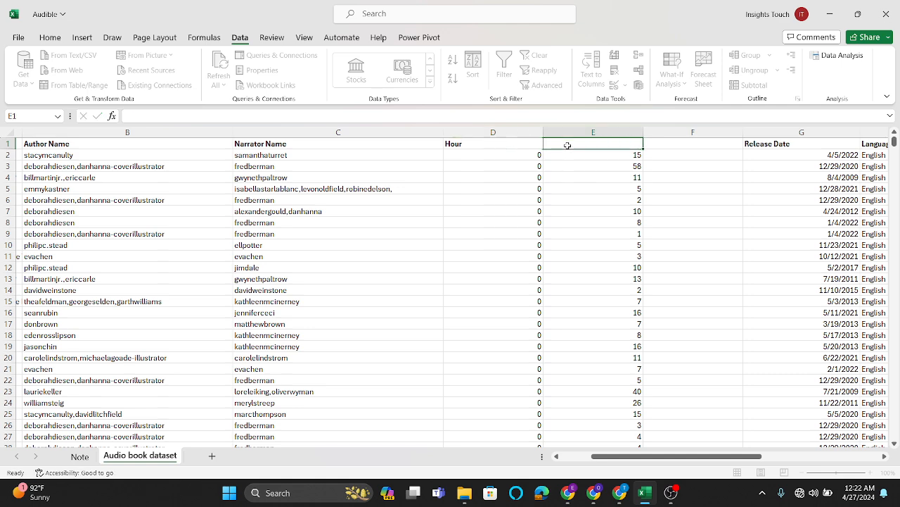
{"action": "type", "text": "Min"}
{"action": "scroll", "coordinate": [613, 191], "scroll_direction": "right", "scroll_amount": 3}
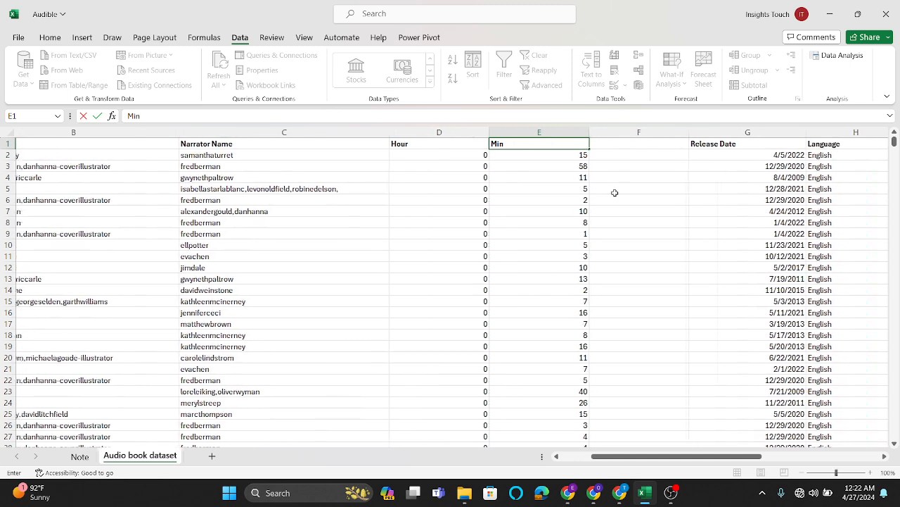
{"action": "left_click", "coordinate": [540, 192]}
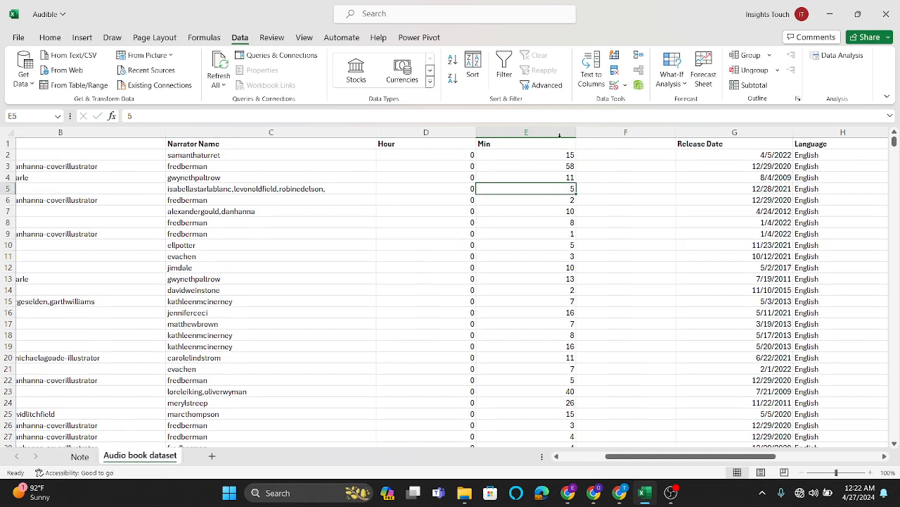
Turn on the filter for the dataset's header row up to the Min column.
{"action": "left_click", "coordinate": [594, 144]}
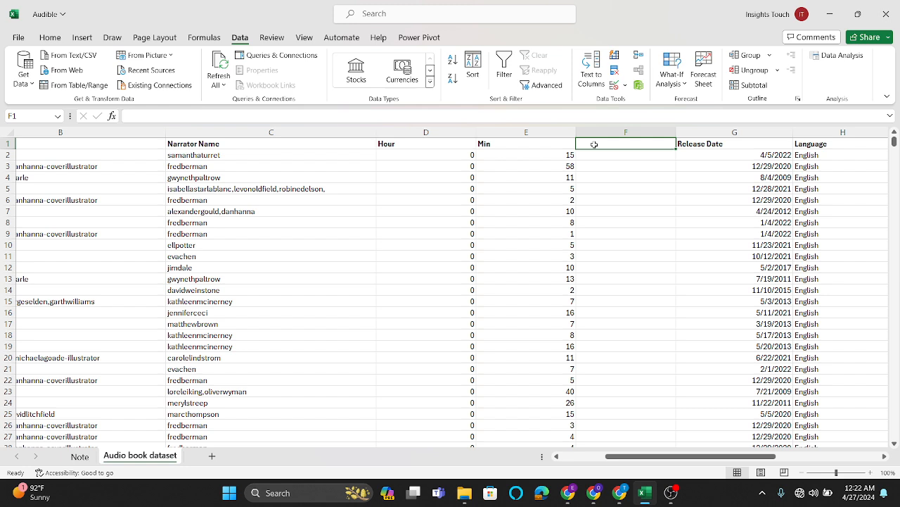
{"action": "left_click", "coordinate": [436, 197]}
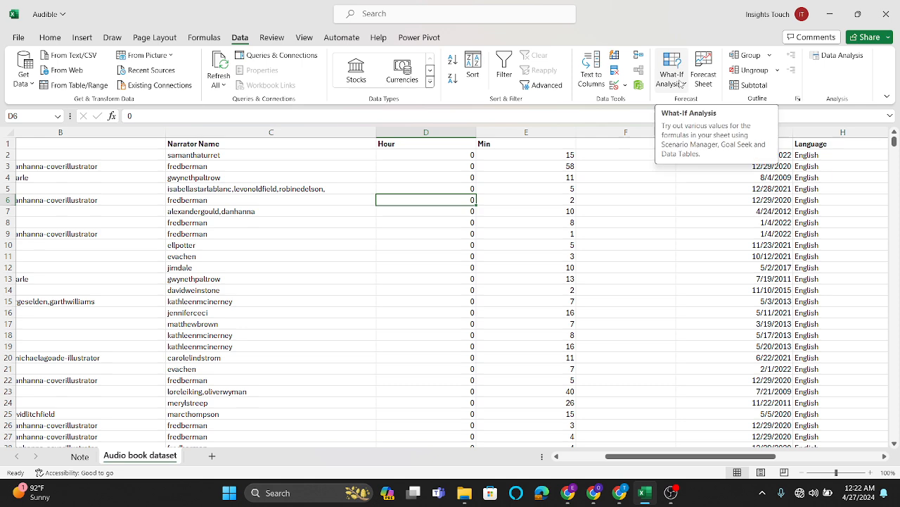
{"action": "left_click", "coordinate": [52, 37]}
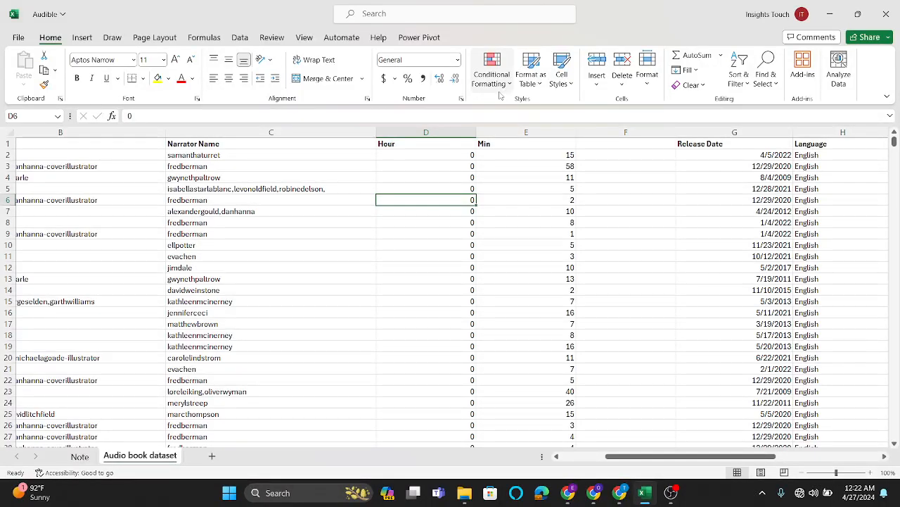
{"action": "left_click", "coordinate": [739, 79]}
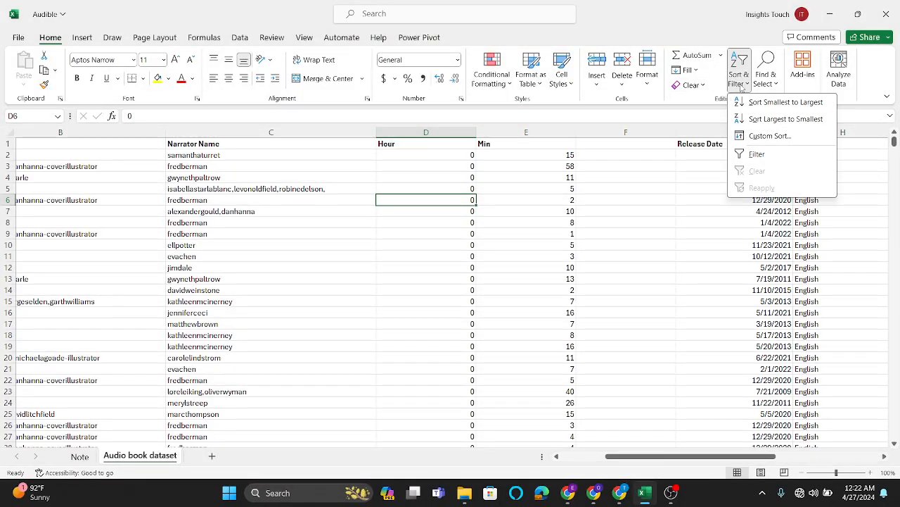
{"action": "left_click", "coordinate": [758, 154]}
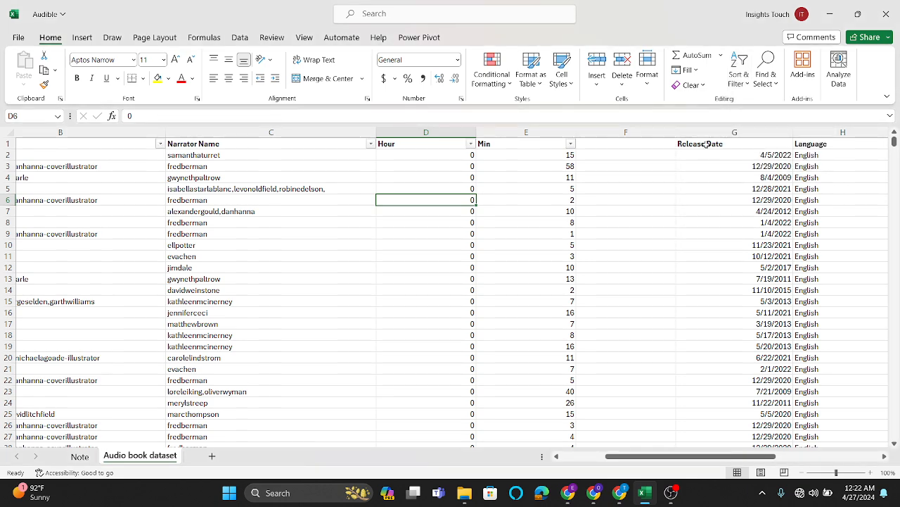
Check the filter value lists of the Hour and Min columns for irregular or blank entries.
{"action": "left_click", "coordinate": [470, 144]}
{"action": "scroll", "coordinate": [404, 357], "scroll_direction": "down", "scroll_amount": 8}
{"action": "scroll", "coordinate": [402, 360], "scroll_direction": "up", "scroll_amount": 8}
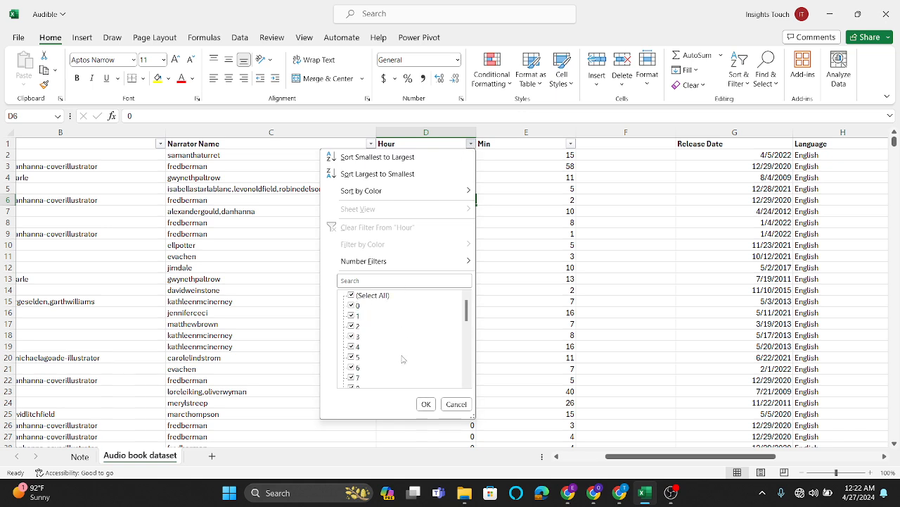
{"action": "scroll", "coordinate": [402, 359], "scroll_direction": "down", "scroll_amount": 8}
{"action": "left_click", "coordinate": [576, 282]}
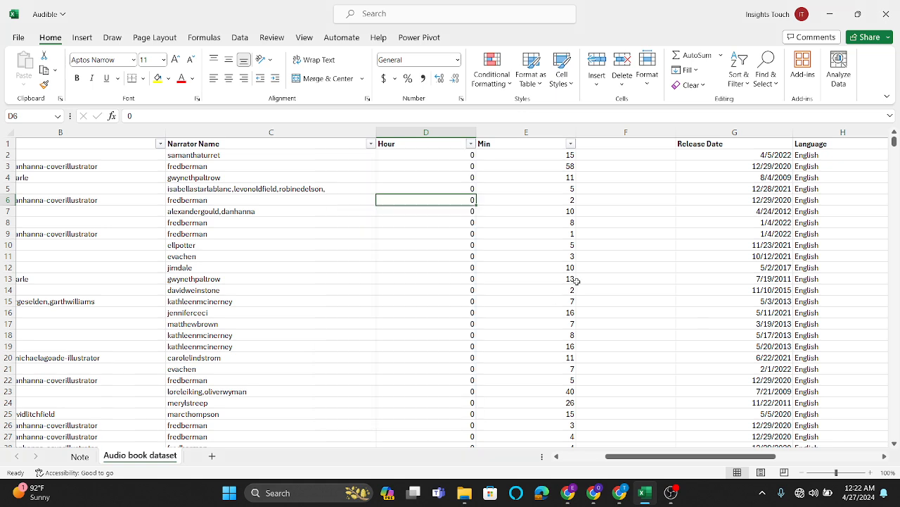
{"action": "left_click", "coordinate": [572, 143]}
{"action": "scroll", "coordinate": [521, 368], "scroll_direction": "down", "scroll_amount": 15}
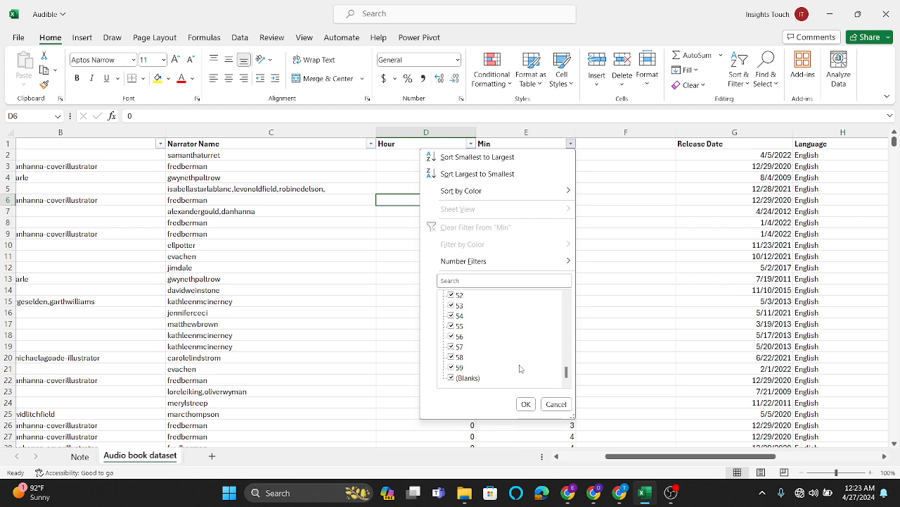
{"action": "left_click", "coordinate": [617, 267]}
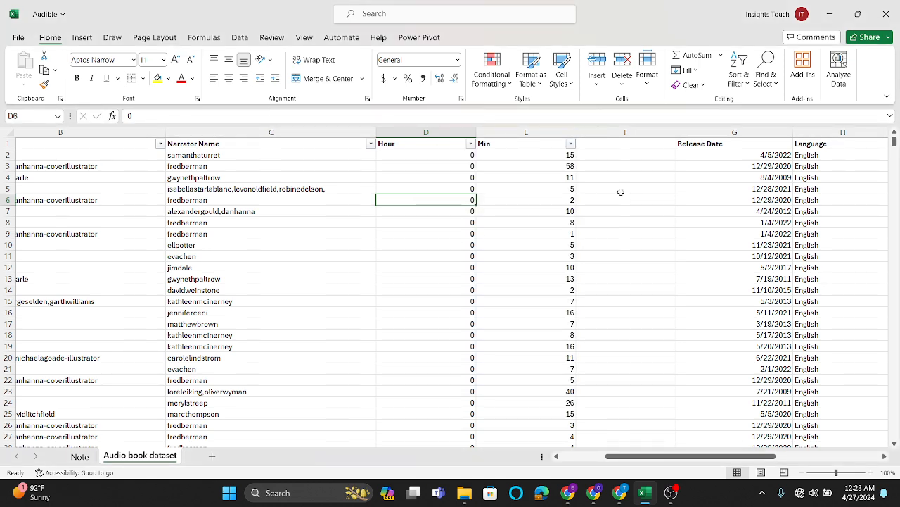
Enter the header "hr_min" in cell F1.
{"action": "left_click", "coordinate": [612, 144]}
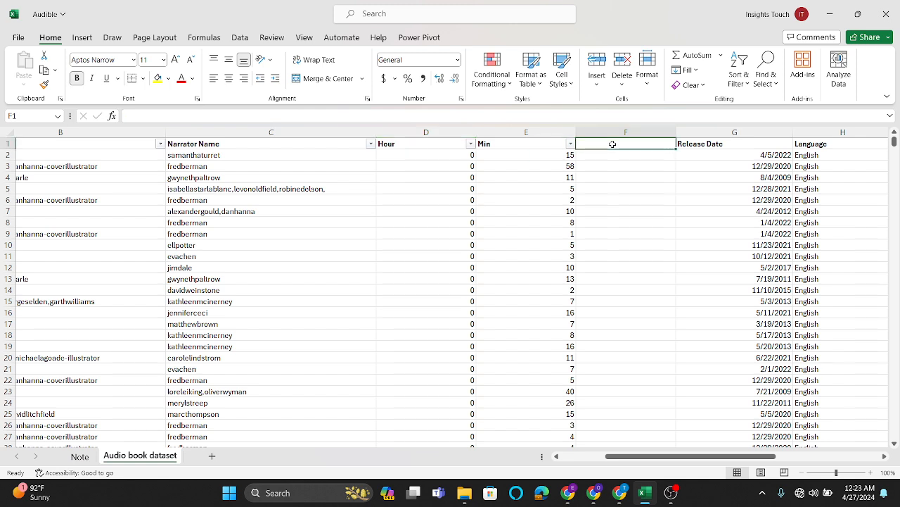
{"action": "type", "text": "hr_min"}
{"action": "left_click", "coordinate": [614, 188]}
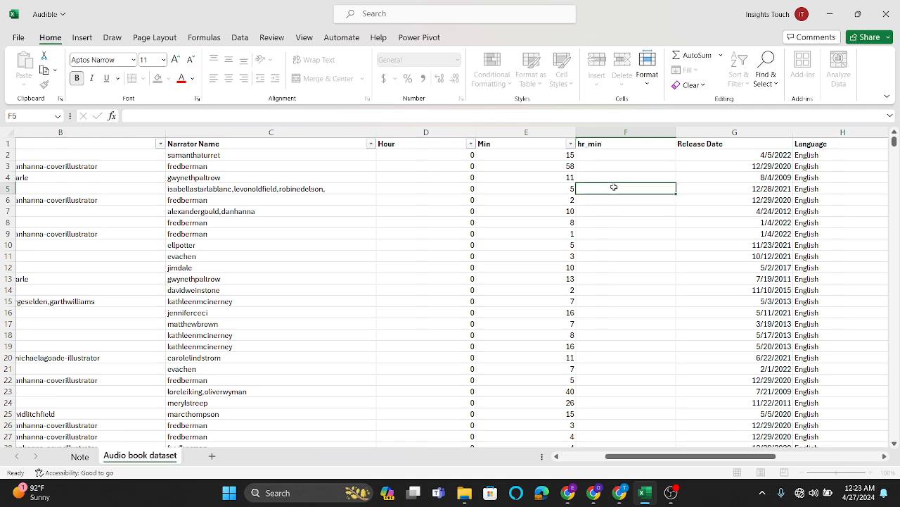
Enter a multiplication formula in F2 that converts the Hour value in D2.
{"action": "left_click", "coordinate": [597, 156]}
{"action": "type", "text": "="}
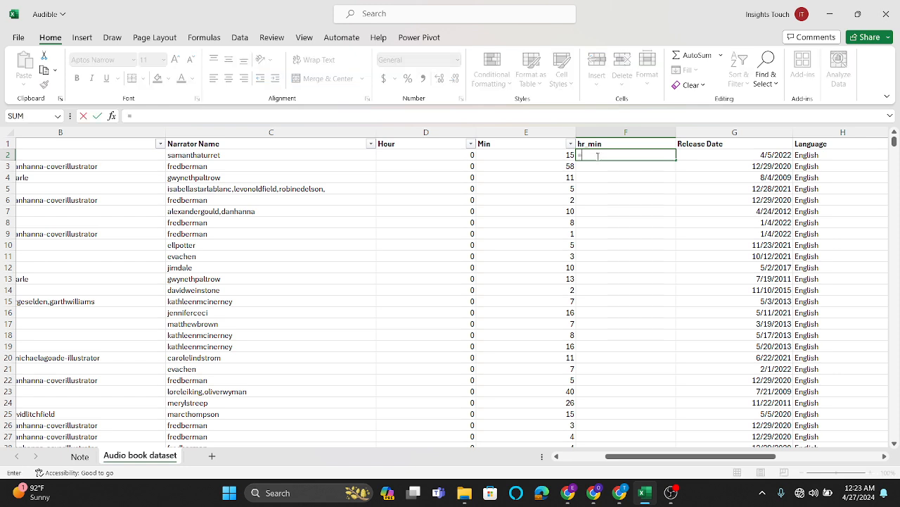
{"action": "left_click", "coordinate": [443, 154]}
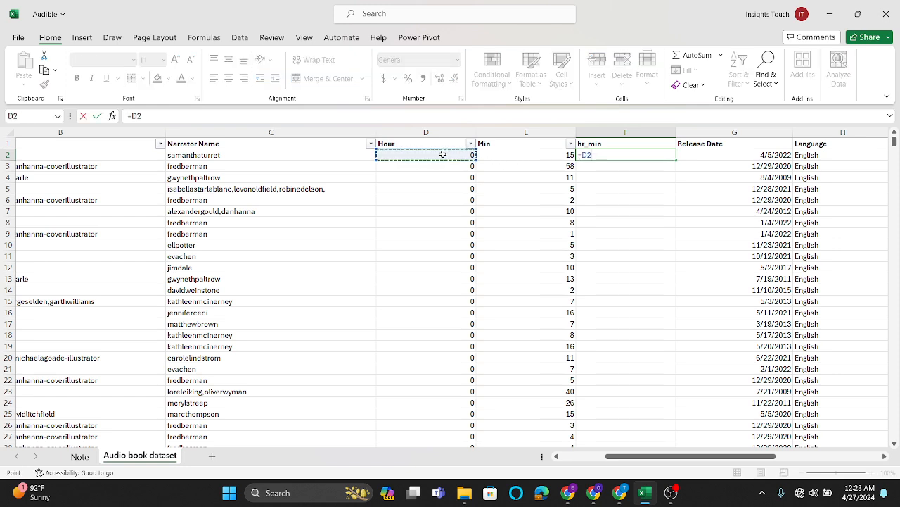
{"action": "type", "text": "*"}
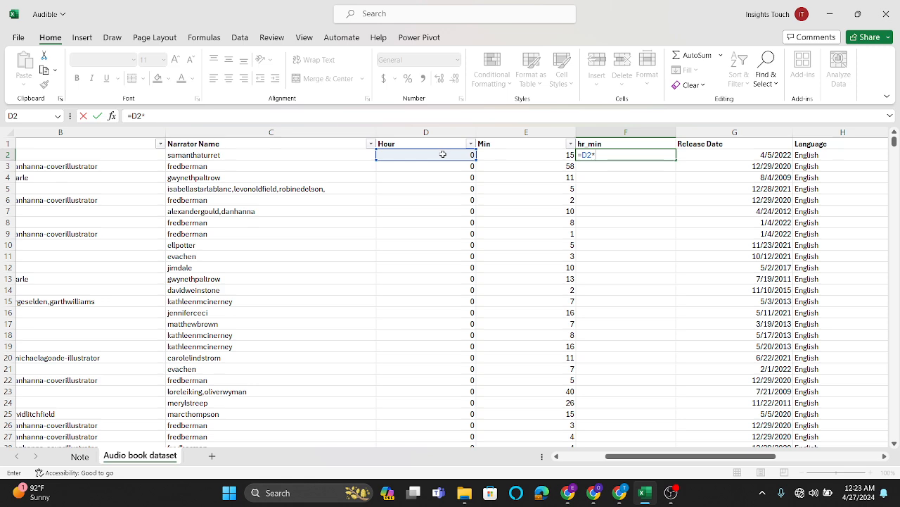
{"action": "key", "text": "Return"}
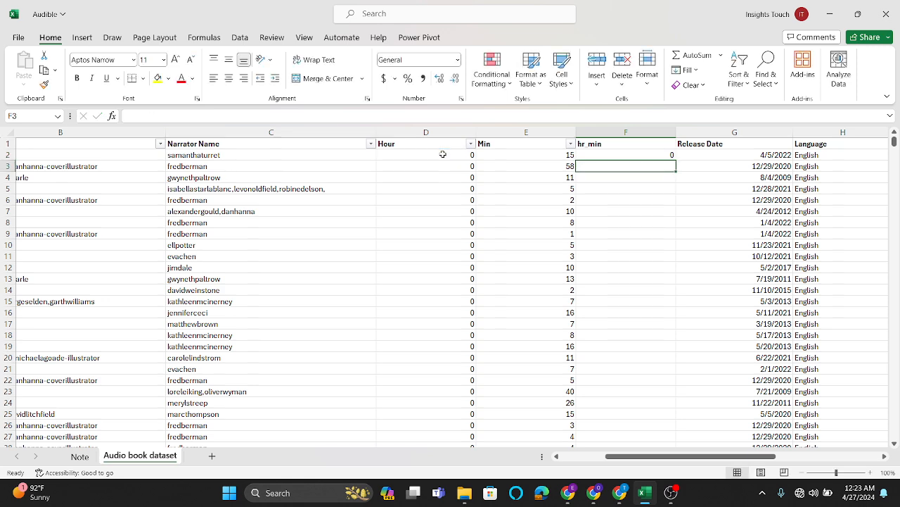
Fill the =D2*60 formula from F2 down the hr_min column and insert a blank column before Release Date.
{"action": "left_click", "coordinate": [611, 152]}
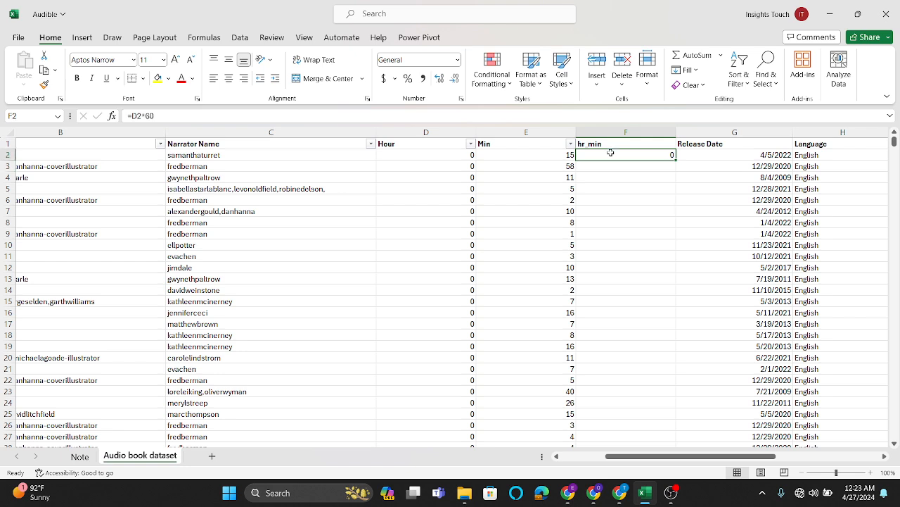
{"action": "double_click", "coordinate": [677, 160]}
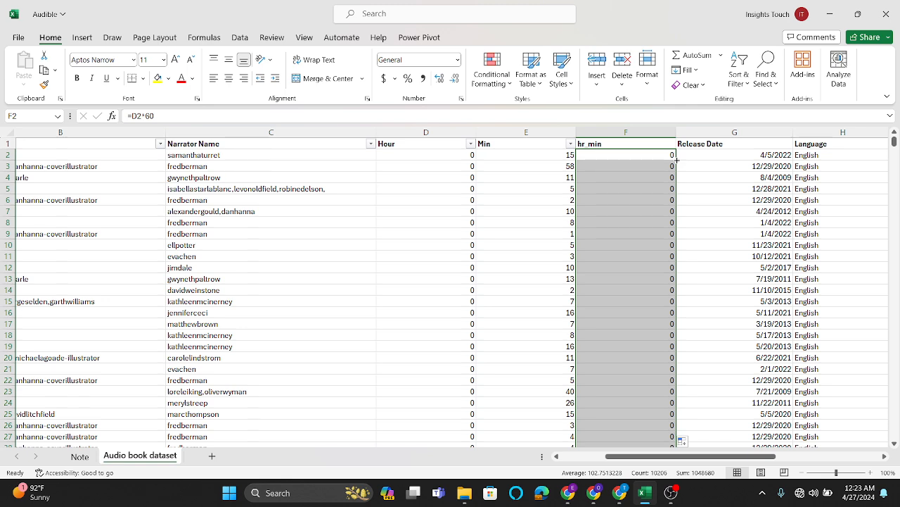
{"action": "left_click", "coordinate": [711, 131]}
{"action": "right_click", "coordinate": [711, 131]}
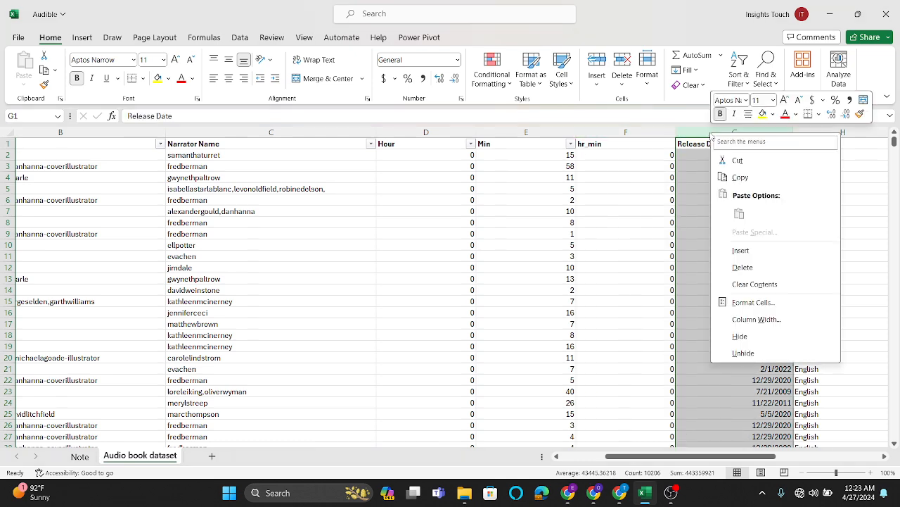
{"action": "left_click", "coordinate": [741, 251]}
{"action": "scroll", "coordinate": [627, 237], "scroll_direction": "right", "scroll_amount": 2}
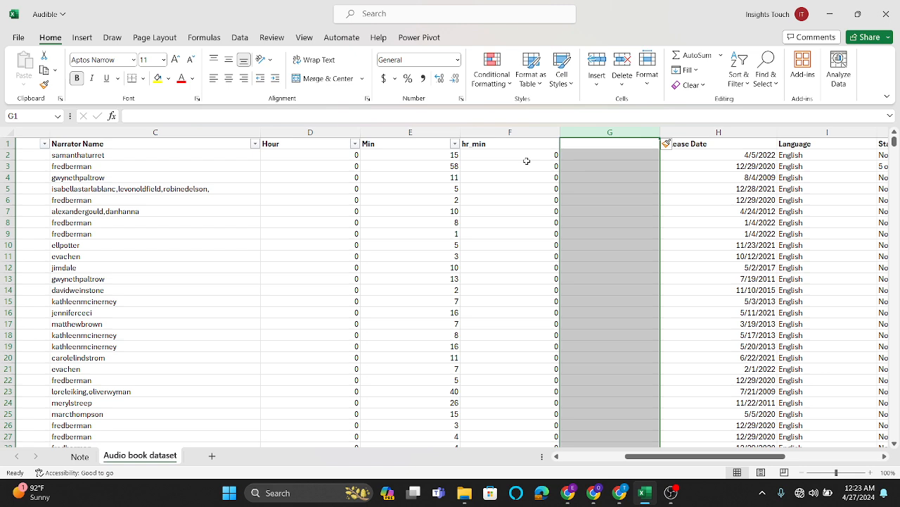
Enter =E2+F2 in G2 to add the minutes and converted hours, and fill it down the column.
{"action": "left_click", "coordinate": [595, 155]}
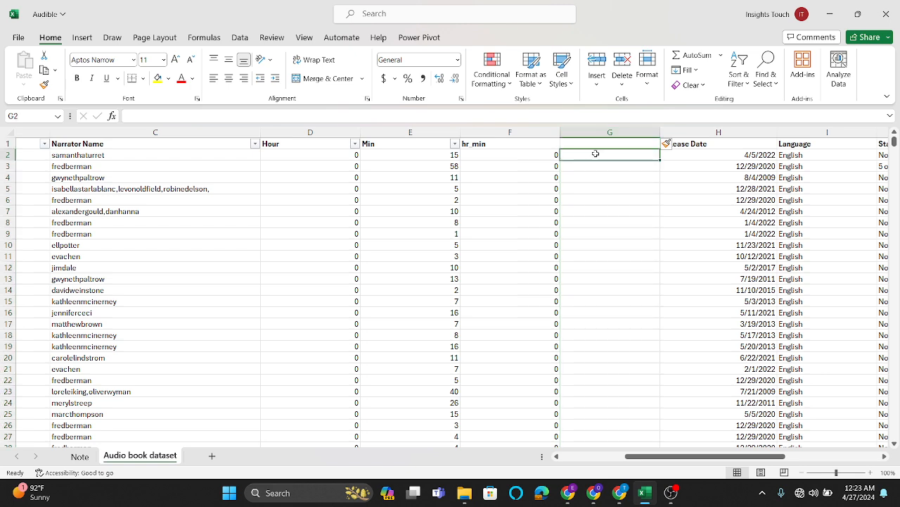
{"action": "type", "text": "="}
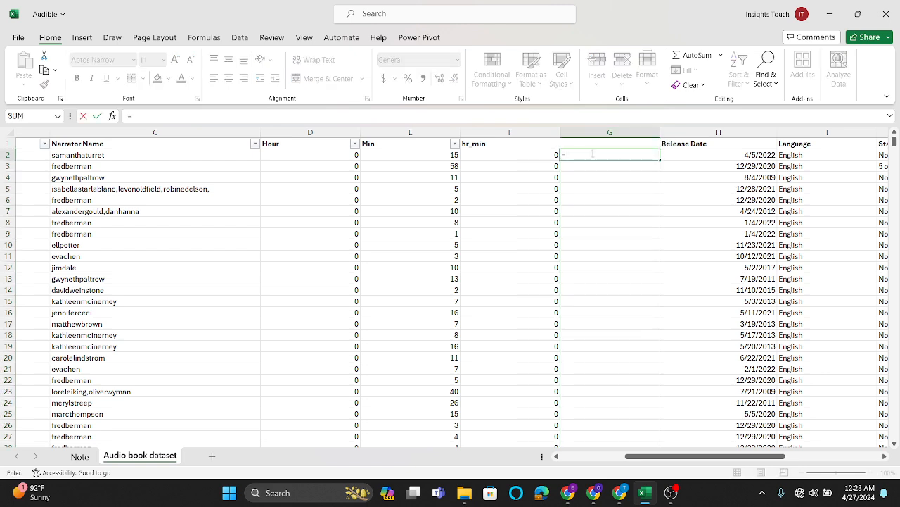
{"action": "left_click", "coordinate": [434, 164]}
{"action": "type", "text": "+"}
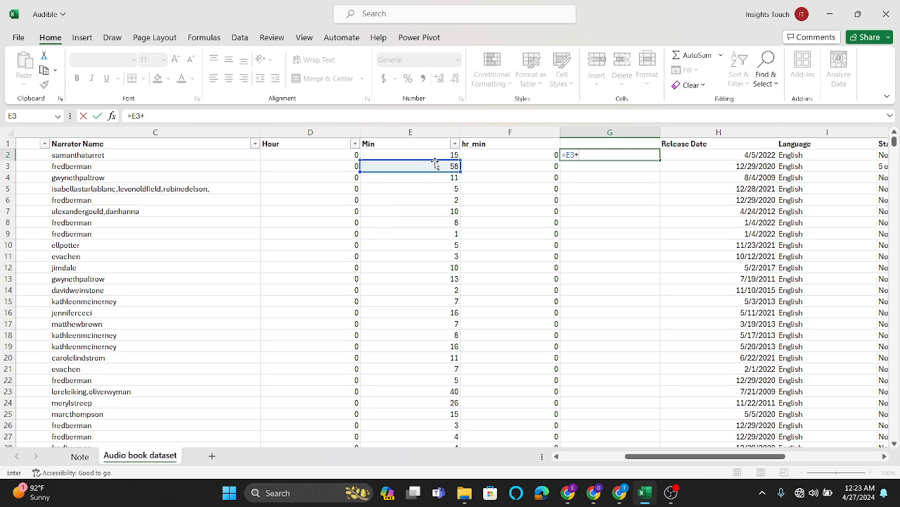
{"action": "key", "text": "BackSpace"}
{"action": "key", "text": "BackSpace"}
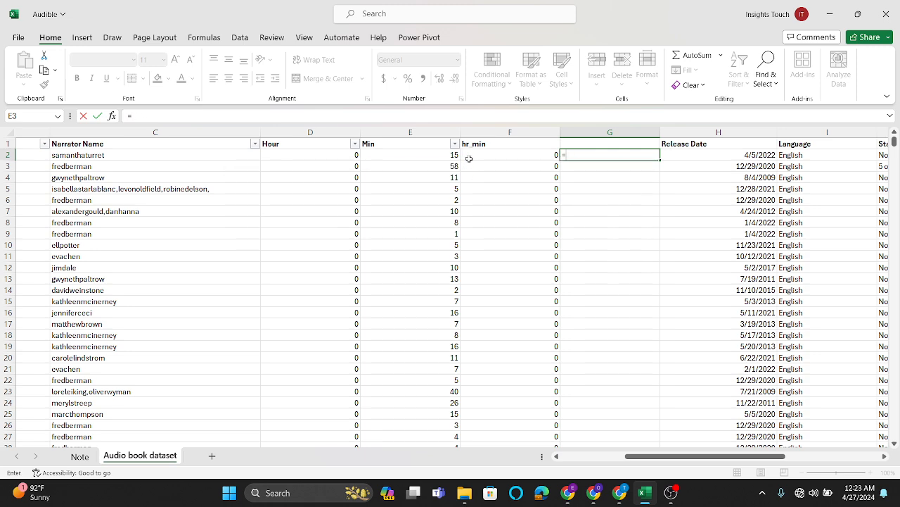
{"action": "left_click", "coordinate": [444, 154]}
{"action": "type", "text": "+"}
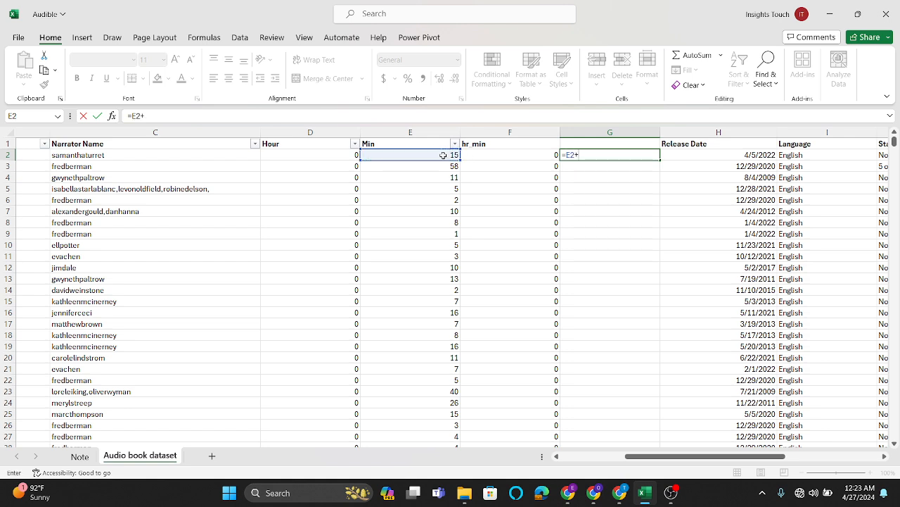
{"action": "left_click", "coordinate": [489, 155]}
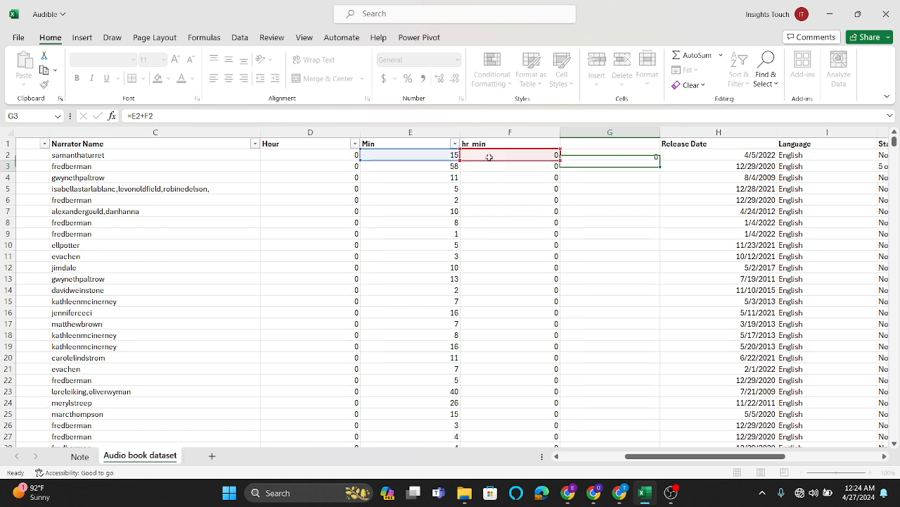
{"action": "key", "text": "Return"}
{"action": "left_click", "coordinate": [578, 156]}
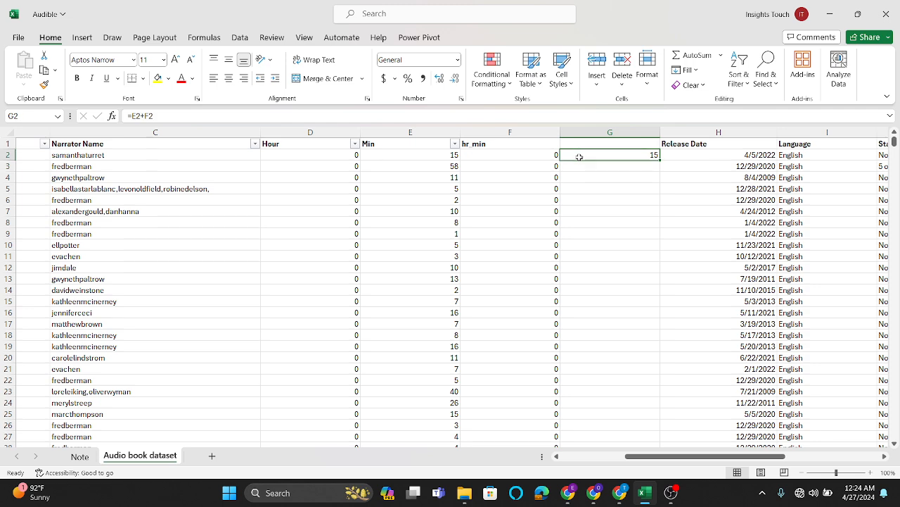
{"action": "double_click", "coordinate": [661, 160]}
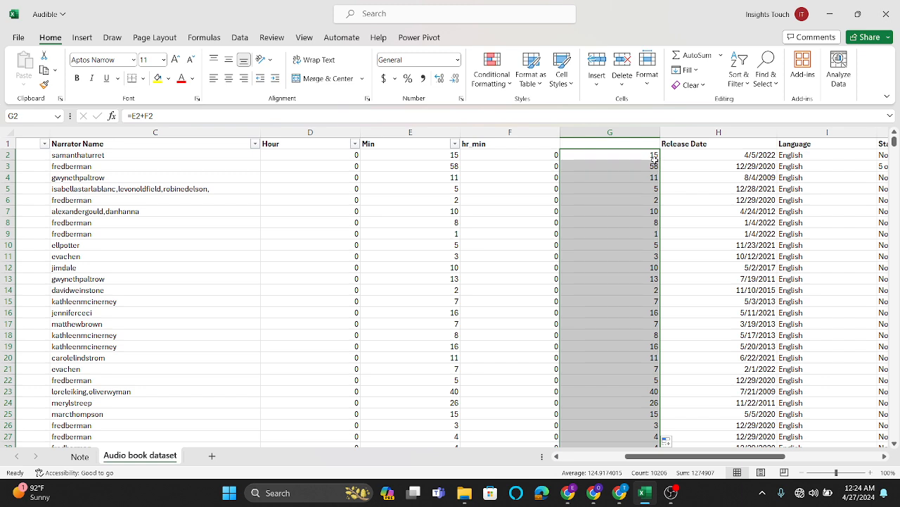
Copy the summed minutes in column G and paste them as values over the Hour column D.
{"action": "left_click", "coordinate": [637, 134]}
{"action": "right_click", "coordinate": [636, 135]}
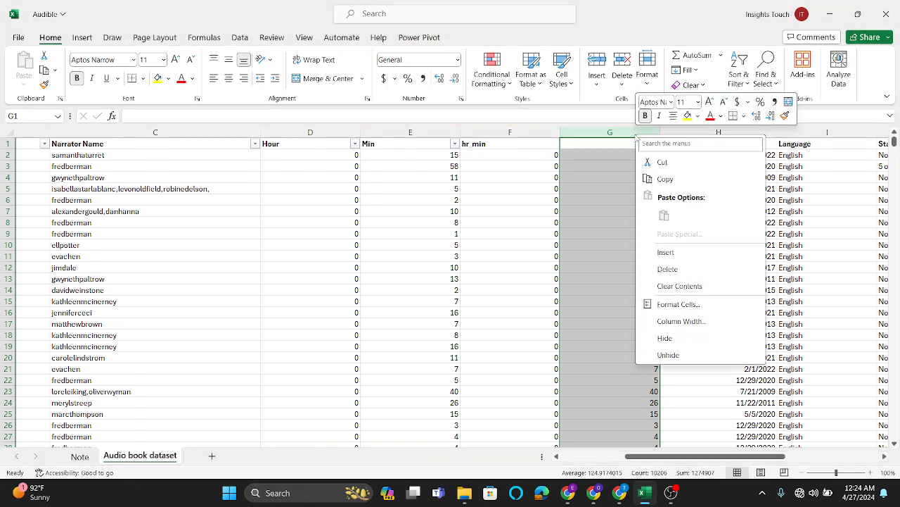
{"action": "left_click", "coordinate": [665, 179]}
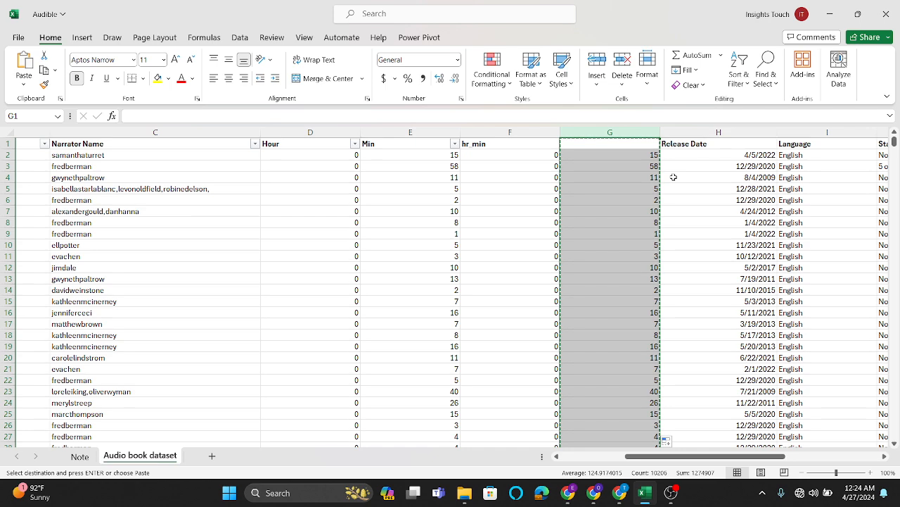
{"action": "left_click", "coordinate": [348, 132]}
{"action": "right_click", "coordinate": [342, 133]}
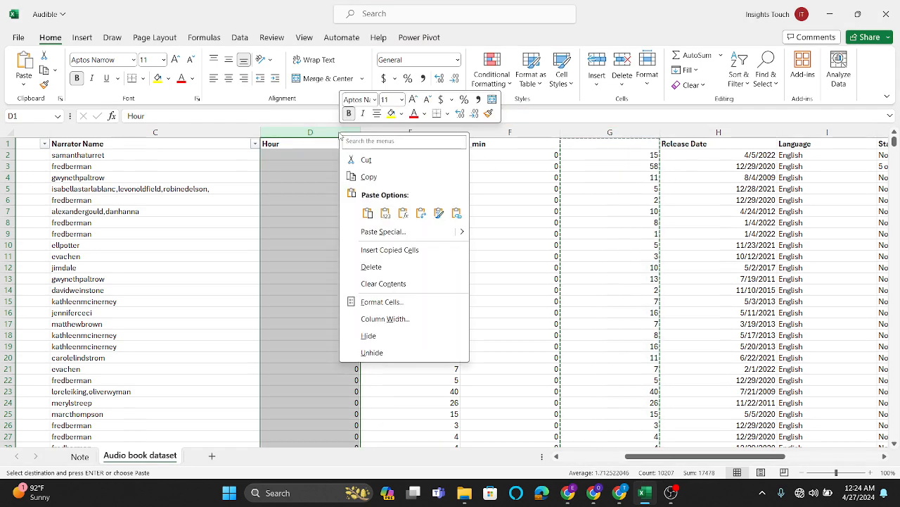
{"action": "left_click", "coordinate": [385, 213]}
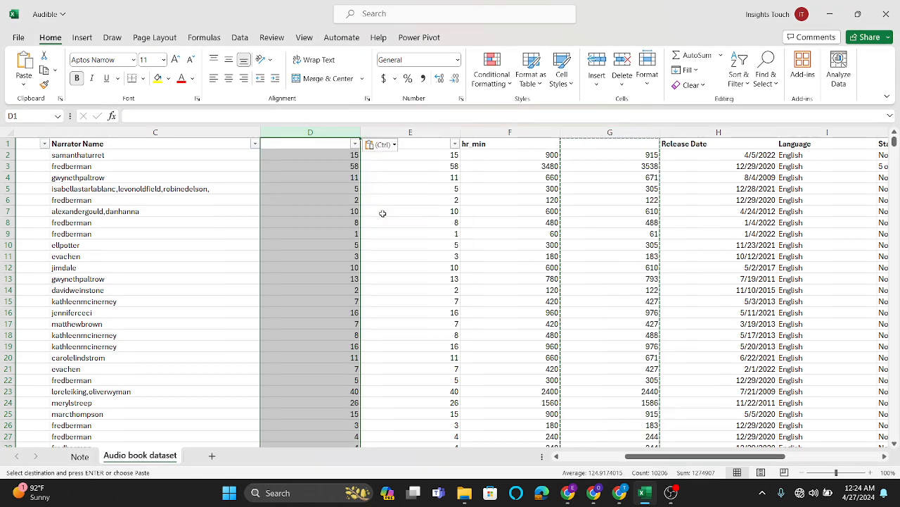
Delete the Min column, the hr_min column and the unnamed sum column beside Release Date.
{"action": "left_click", "coordinate": [425, 222]}
{"action": "left_click", "coordinate": [409, 131]}
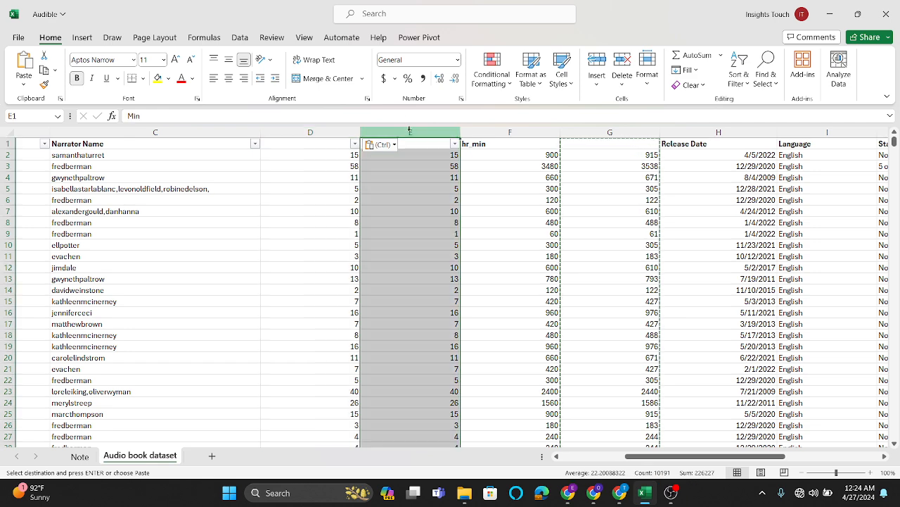
{"action": "right_click", "coordinate": [411, 132]}
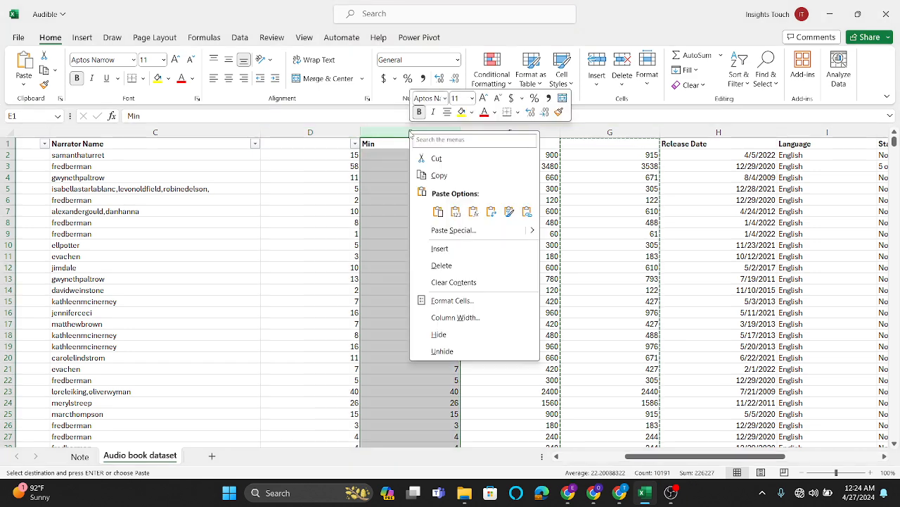
{"action": "left_click", "coordinate": [442, 265]}
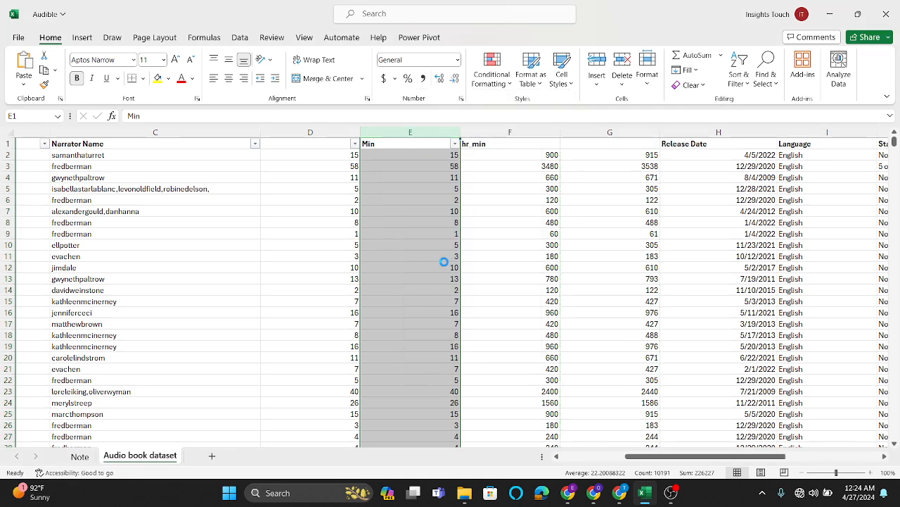
{"action": "right_click", "coordinate": [438, 132]}
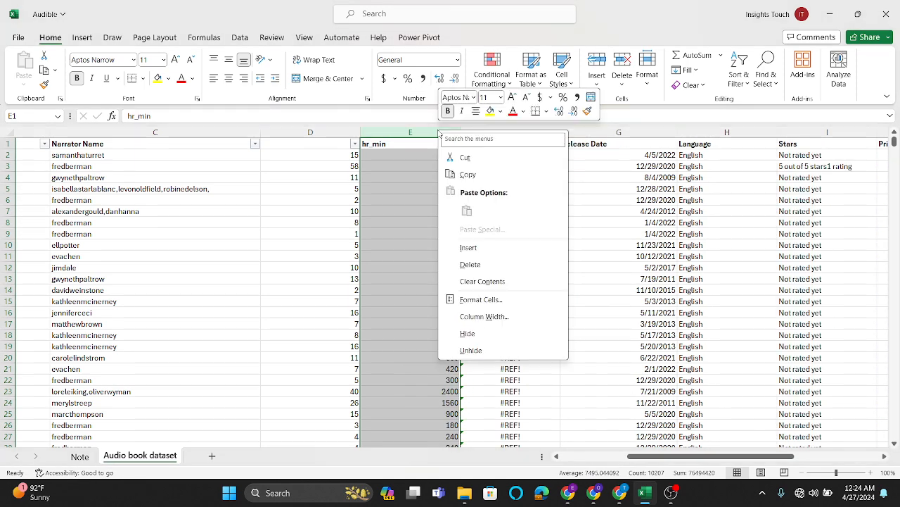
{"action": "left_click", "coordinate": [470, 265]}
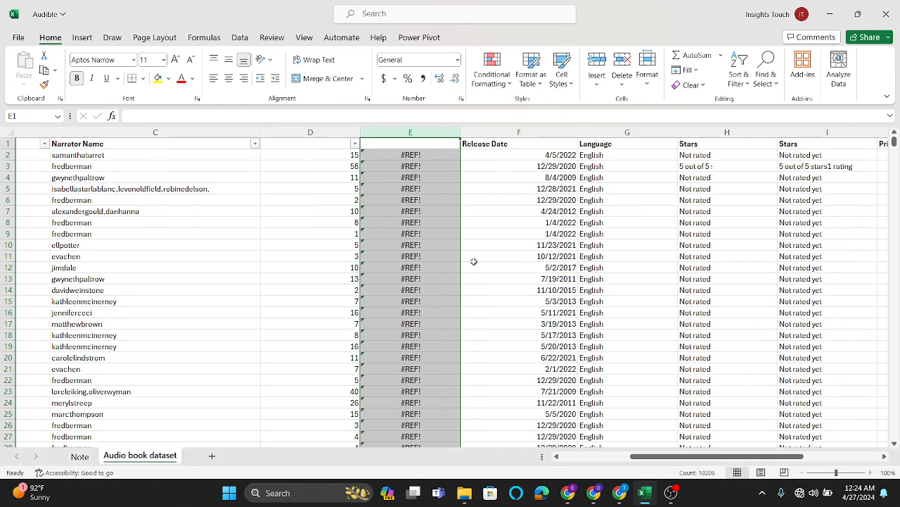
{"action": "right_click", "coordinate": [420, 132]}
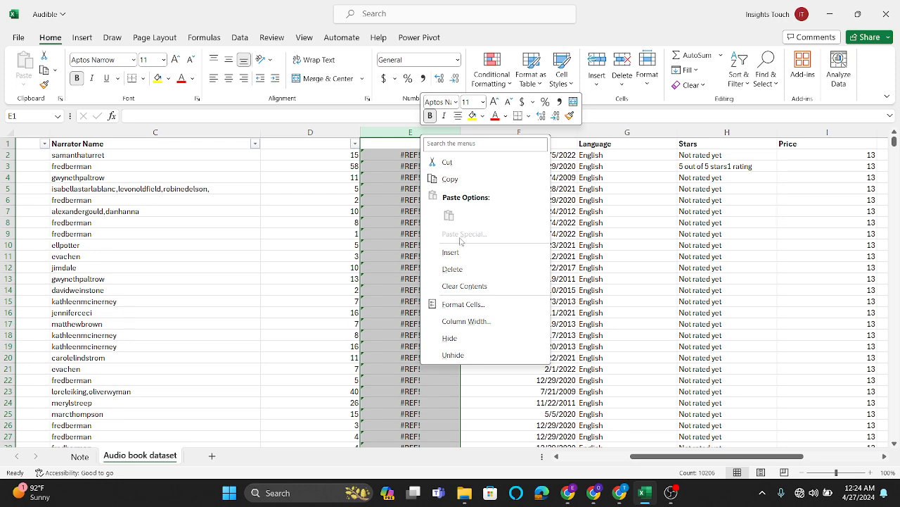
{"action": "left_click", "coordinate": [455, 268]}
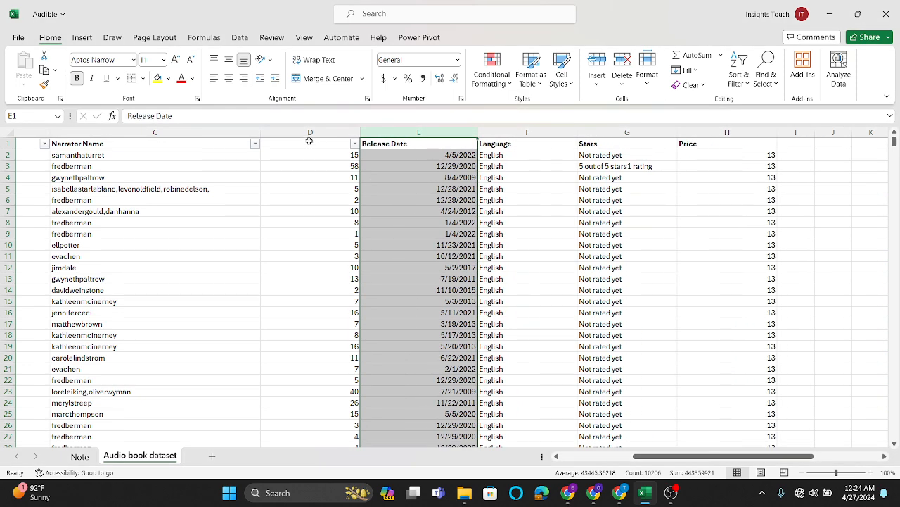
Enter the header "Time in minute" in cell D1.
{"action": "left_click", "coordinate": [310, 145]}
{"action": "type", "text": "T"}
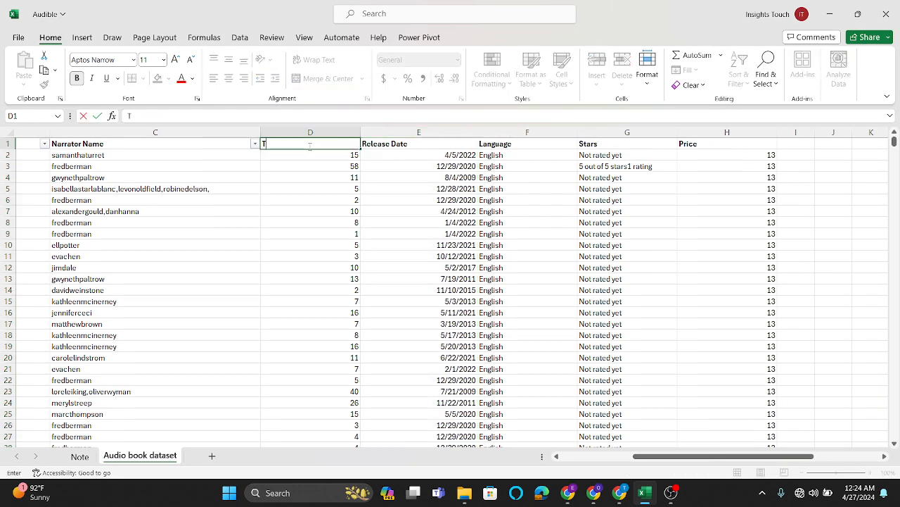
{"action": "type", "text": "ime in min"}
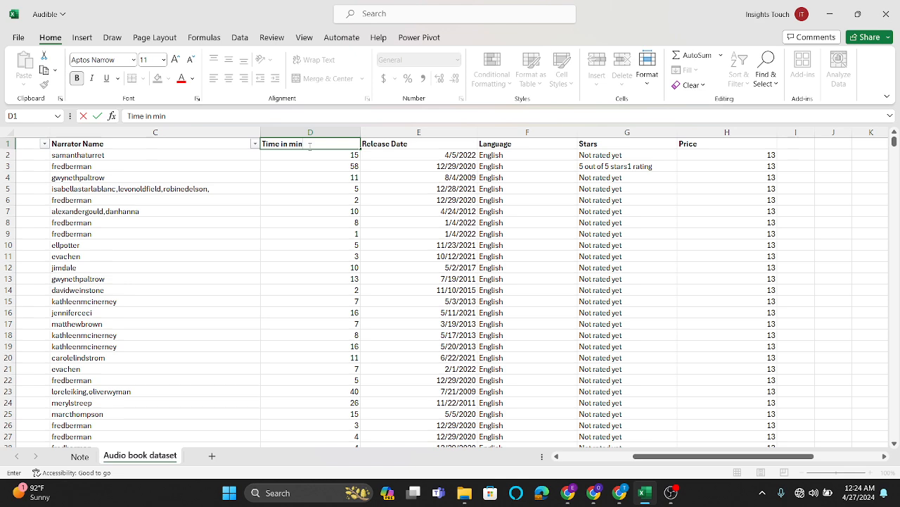
{"action": "type", "text": "ute"}
{"action": "left_click", "coordinate": [346, 242]}
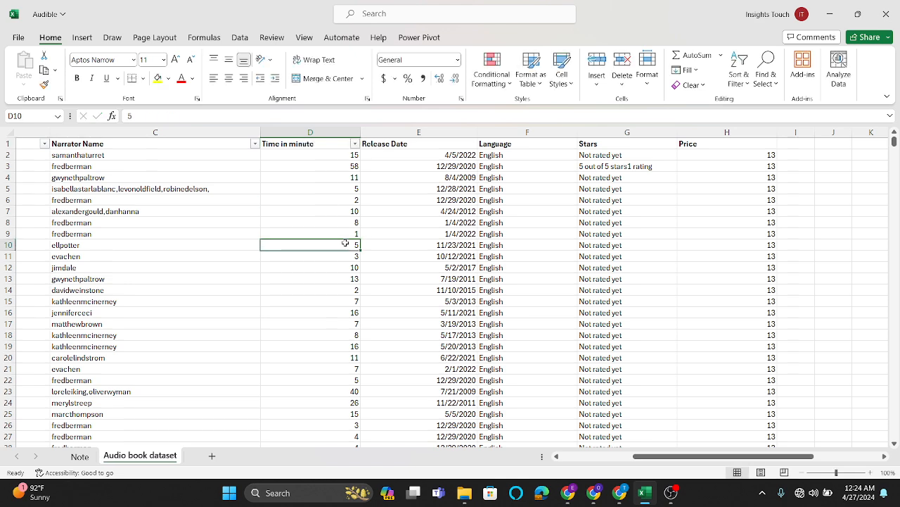
Turn off the filter on the dataset's header row.
{"action": "scroll", "coordinate": [211, 211], "scroll_direction": "left", "scroll_amount": 2}
{"action": "left_click", "coordinate": [437, 199]}
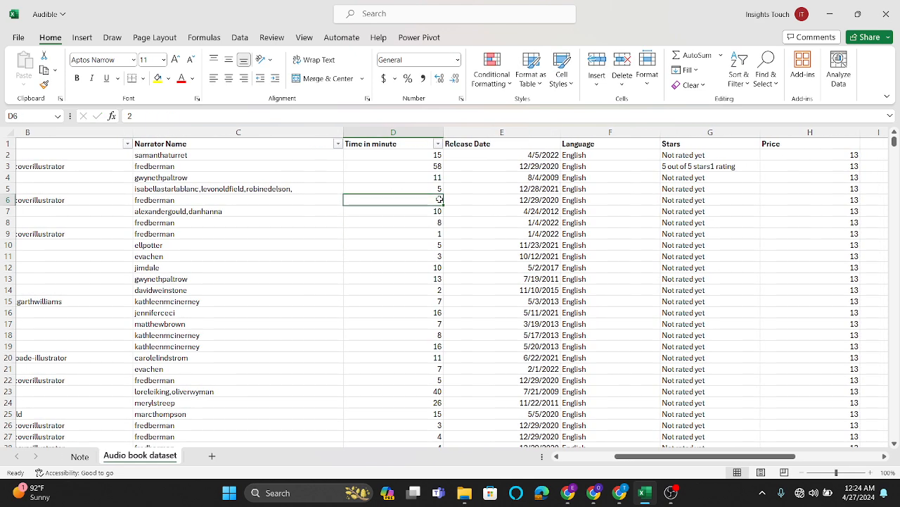
{"action": "left_click", "coordinate": [743, 81]}
{"action": "left_click", "coordinate": [751, 153]}
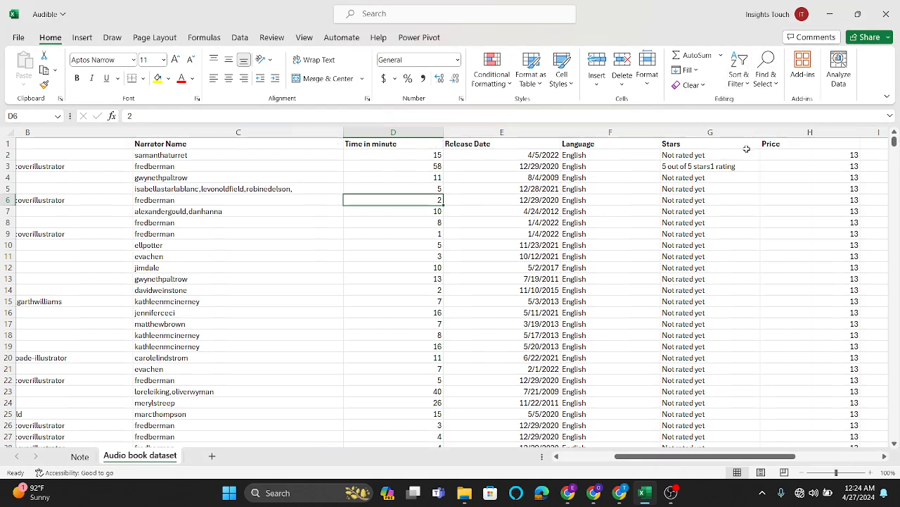
Look over the dataset's columns from Narrator Name to Price for entries that still need cleaning.
{"action": "scroll", "coordinate": [593, 228], "scroll_direction": "left", "scroll_amount": 4}
{"action": "scroll", "coordinate": [593, 228], "scroll_direction": "right", "scroll_amount": 5}
{"action": "scroll", "coordinate": [593, 229], "scroll_direction": "right", "scroll_amount": 1}
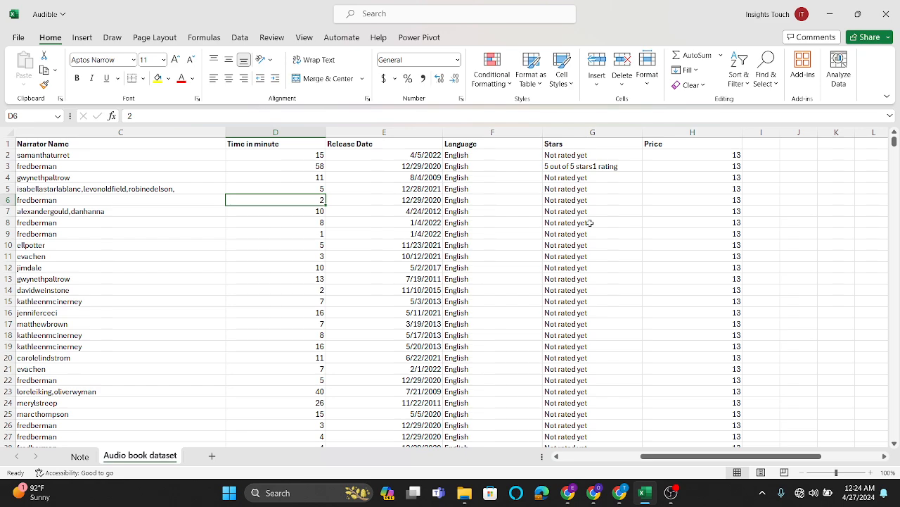
{"action": "scroll", "coordinate": [355, 257], "scroll_direction": "down", "scroll_amount": 1}
{"action": "scroll", "coordinate": [356, 258], "scroll_direction": "left", "scroll_amount": 1}
{"action": "scroll", "coordinate": [356, 258], "scroll_direction": "up", "scroll_amount": 2}
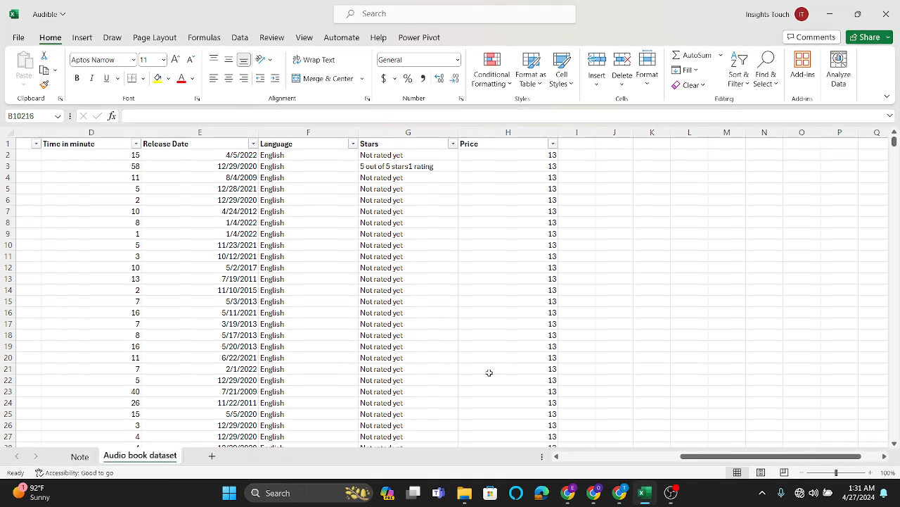
{"action": "scroll", "coordinate": [489, 372], "scroll_direction": "left", "scroll_amount": 2}
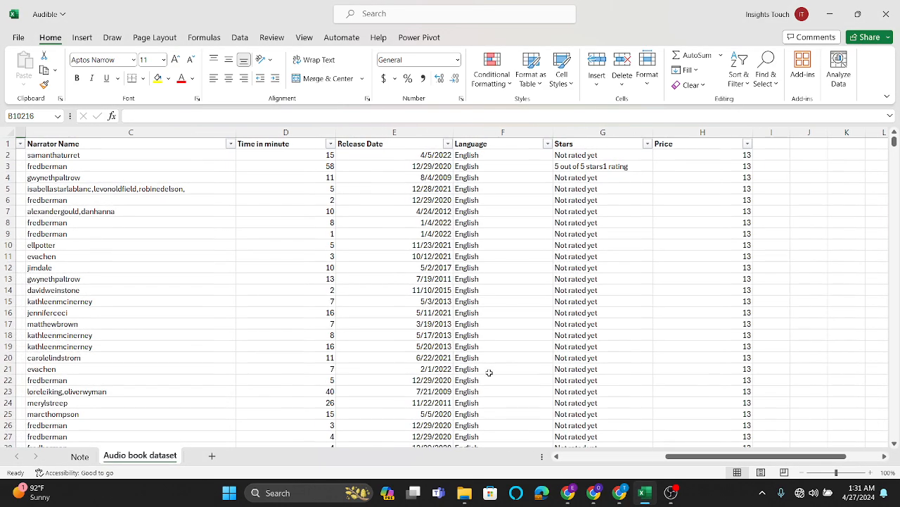
{"action": "scroll", "coordinate": [489, 372], "scroll_direction": "right", "scroll_amount": 2}
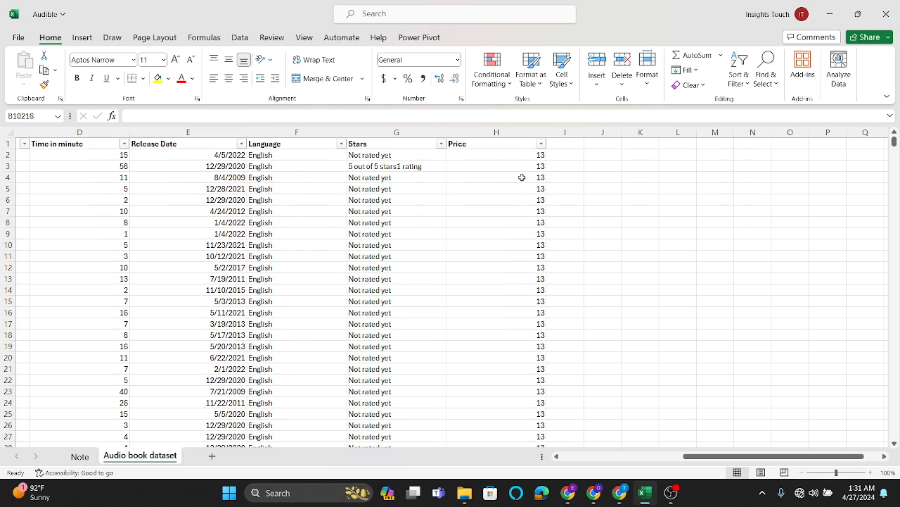
Examine the distinct values of the Price column in its filter list through to the last entry, without applying a filter.
{"action": "left_click", "coordinate": [542, 145]}
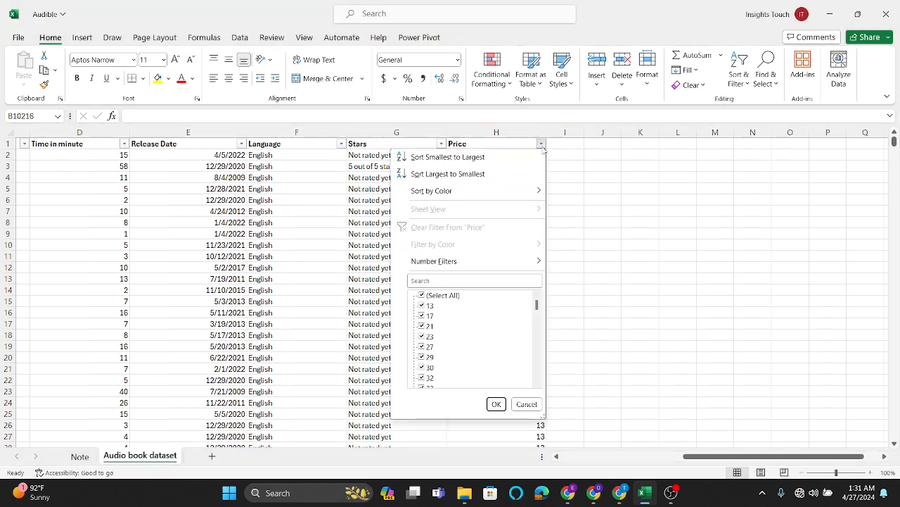
{"action": "left_click_drag", "start_coordinate": [537, 308], "coordinate": [534, 385]}
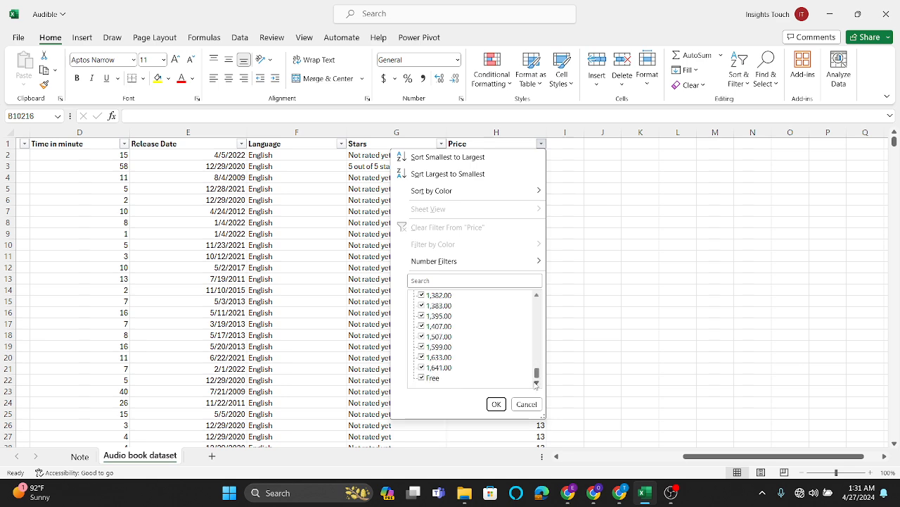
{"action": "scroll", "coordinate": [439, 336], "scroll_direction": "up", "scroll_amount": 1}
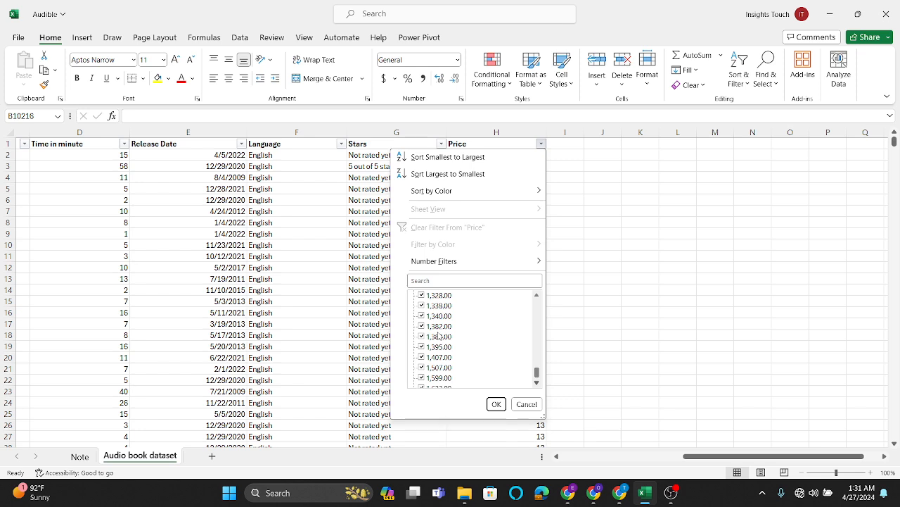
{"action": "scroll", "coordinate": [439, 336], "scroll_direction": "up", "scroll_amount": 2}
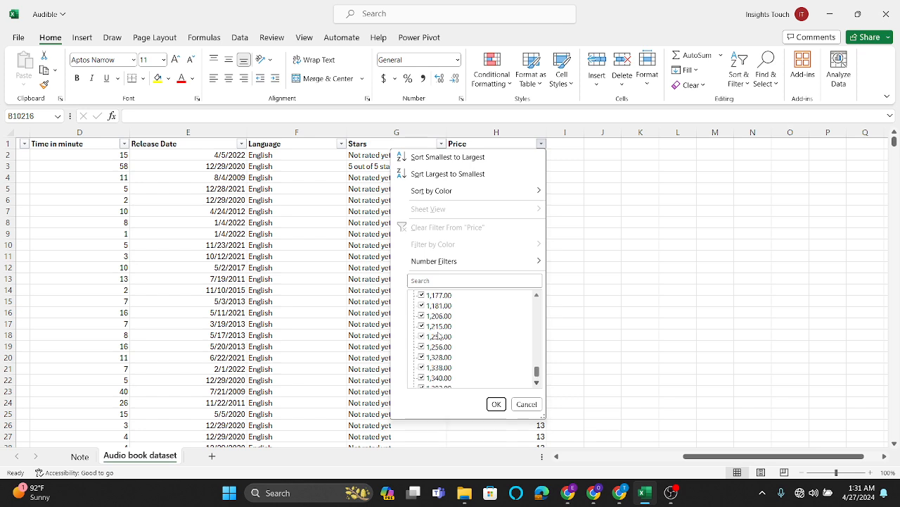
{"action": "left_click", "coordinate": [572, 298]}
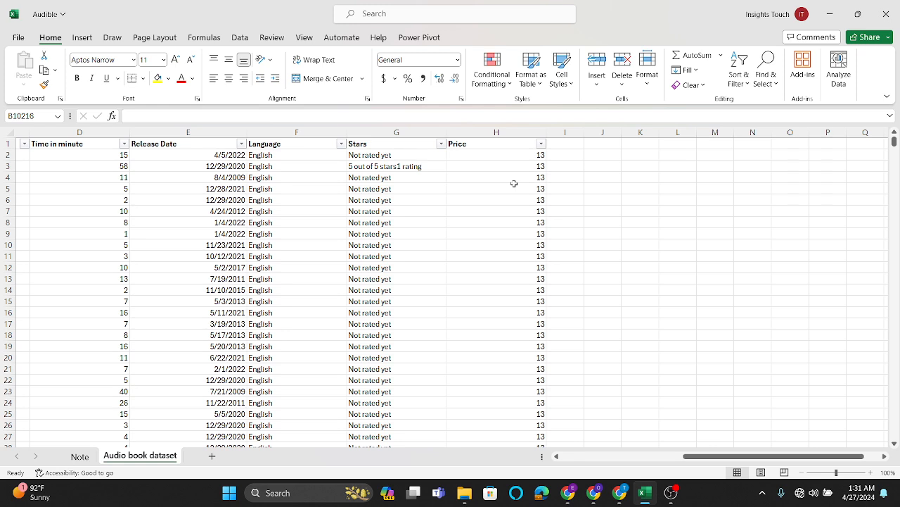
{"action": "left_click", "coordinate": [541, 144]}
{"action": "scroll", "coordinate": [460, 355], "scroll_direction": "down", "scroll_amount": 10}
{"action": "scroll", "coordinate": [461, 355], "scroll_direction": "down", "scroll_amount": 10}
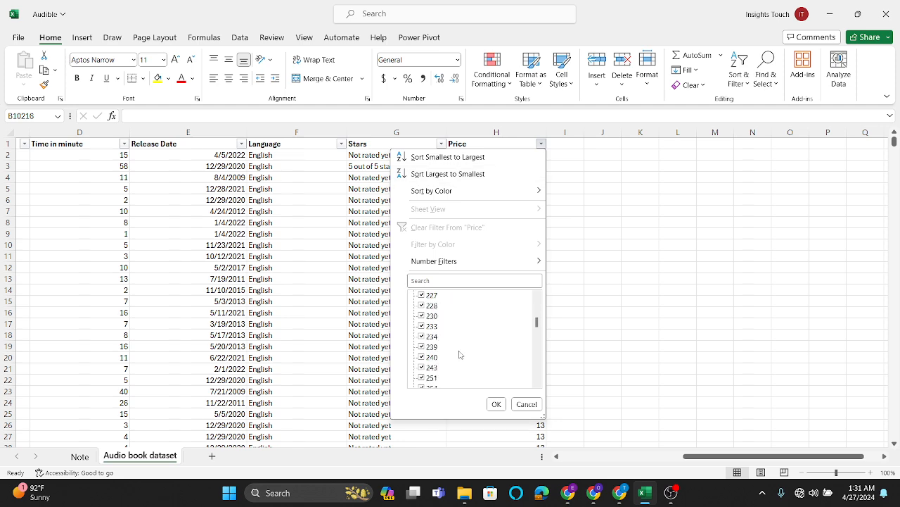
{"action": "scroll", "coordinate": [460, 354], "scroll_direction": "down", "scroll_amount": 10}
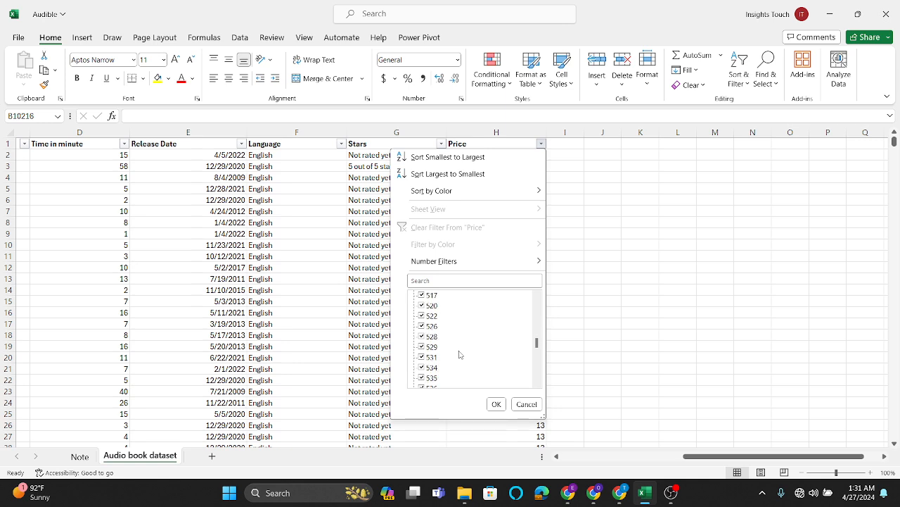
{"action": "scroll", "coordinate": [460, 354], "scroll_direction": "down", "scroll_amount": 8}
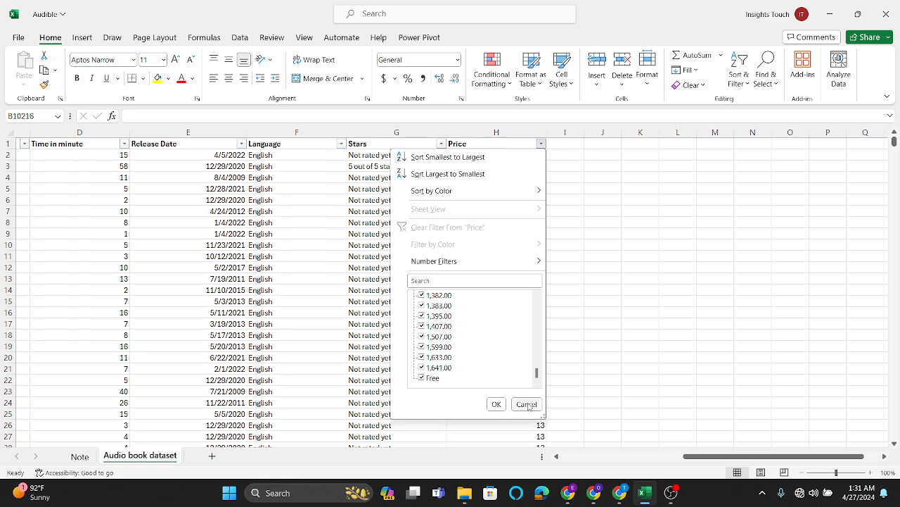
{"action": "left_click", "coordinate": [527, 403]}
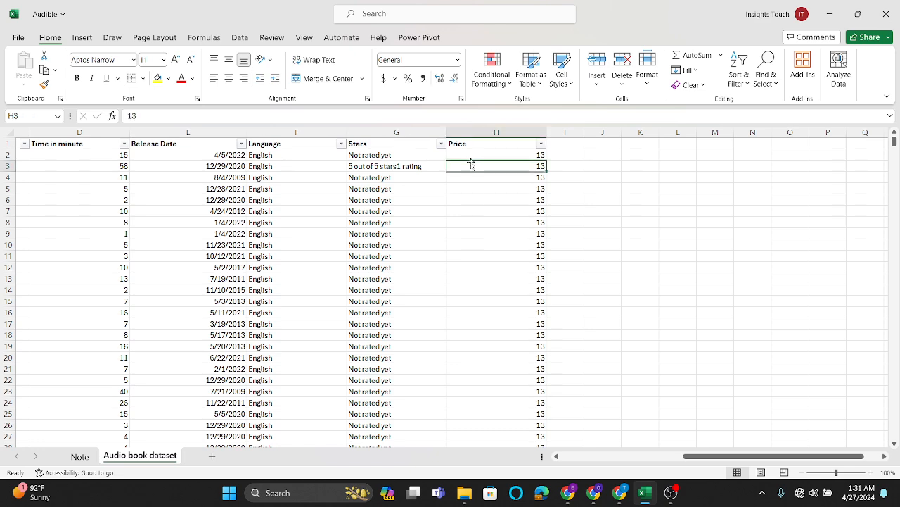
Replace all occurrences of "Free" with 0 in the Price column's data cells, from H2 down.
{"action": "left_click", "coordinate": [464, 155]}
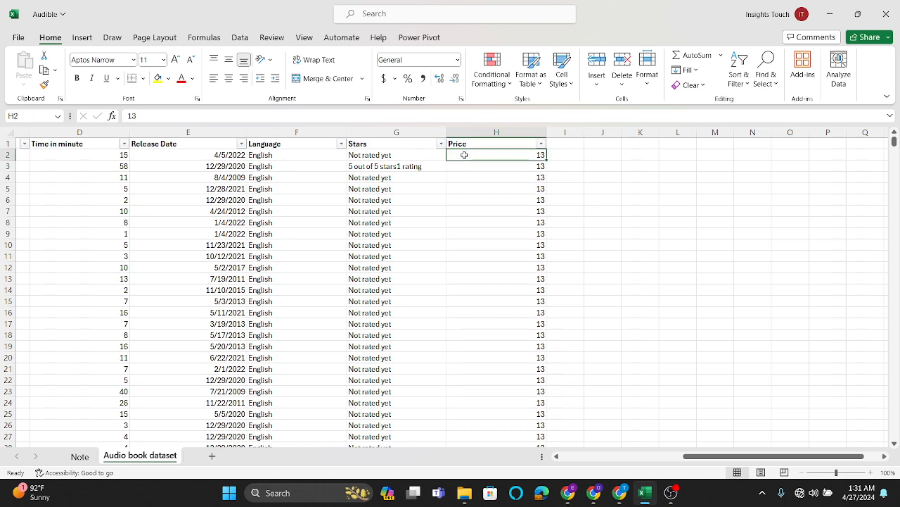
{"action": "key", "text": "ctrl+shift+Down"}
{"action": "scroll", "coordinate": [465, 155], "scroll_direction": "up", "scroll_amount": 15}
{"action": "scroll", "coordinate": [464, 155], "scroll_direction": "up", "scroll_amount": 5}
{"action": "left_click", "coordinate": [769, 83]}
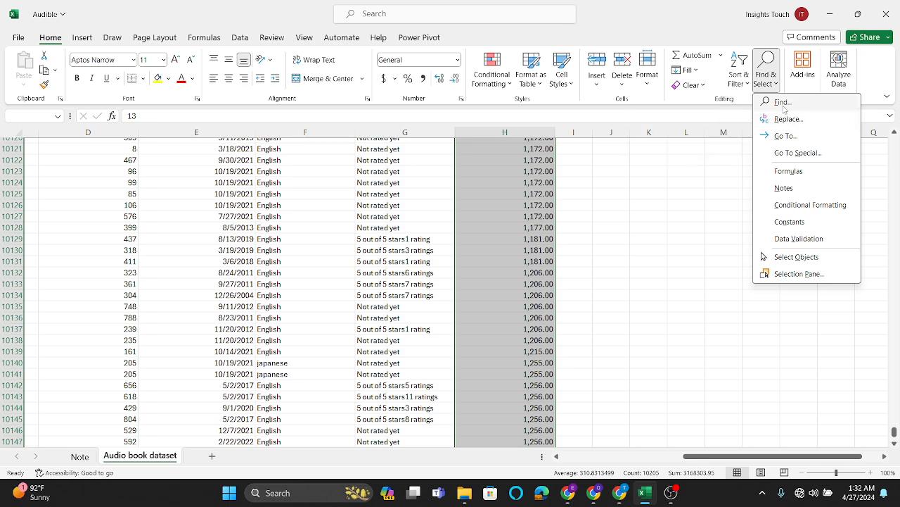
{"action": "left_click", "coordinate": [782, 102]}
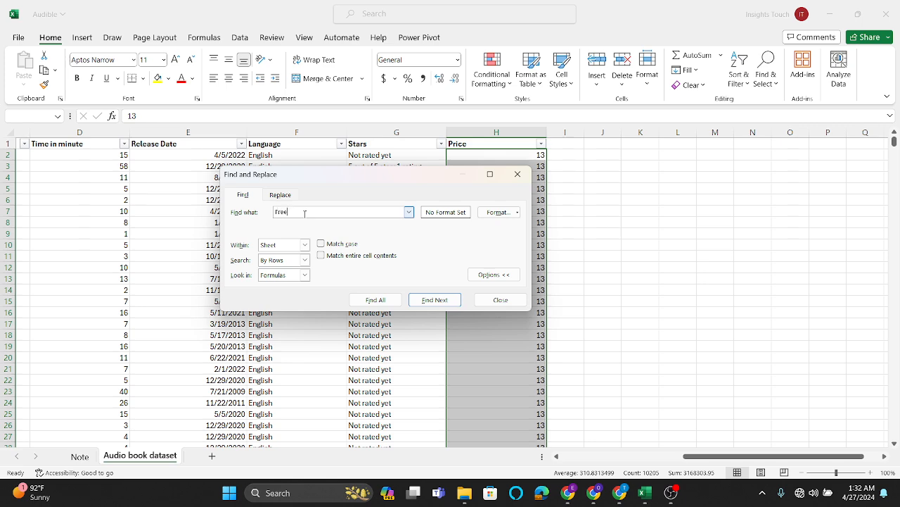
{"action": "left_click", "coordinate": [280, 195]}
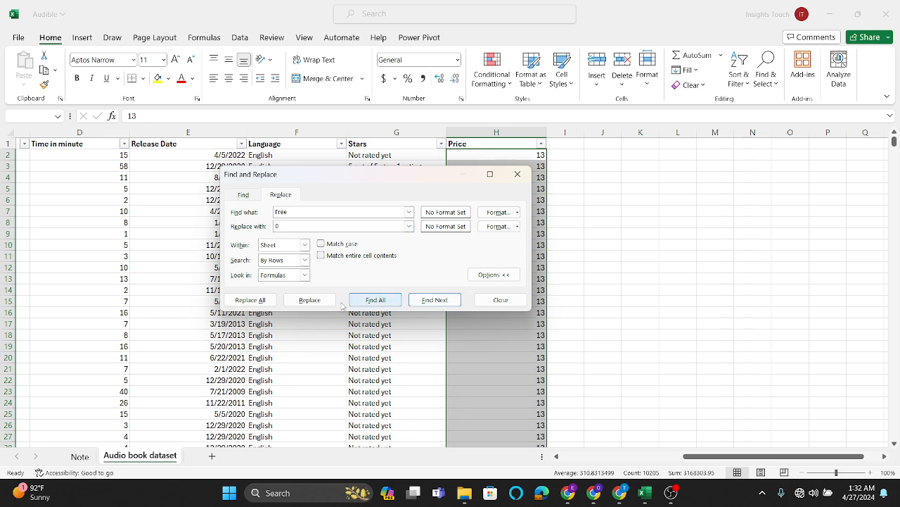
{"action": "left_click", "coordinate": [257, 303]}
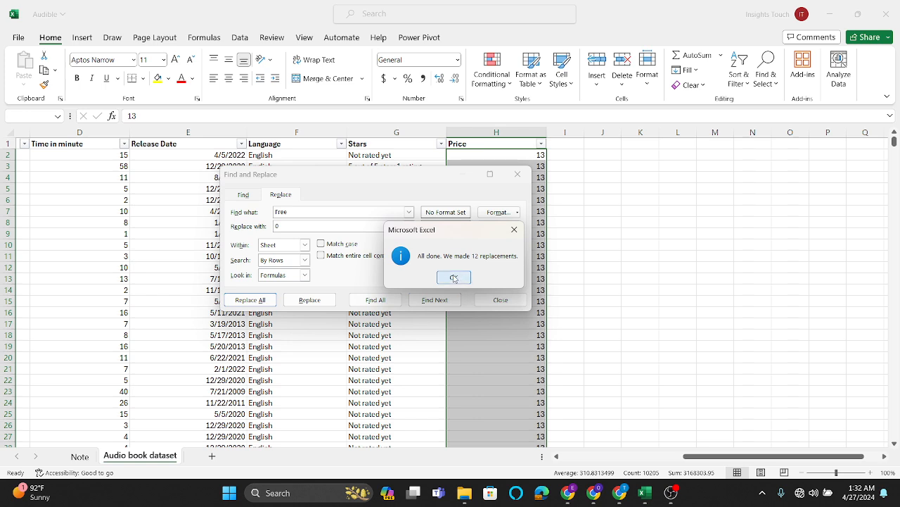
{"action": "left_click", "coordinate": [454, 278]}
{"action": "left_click", "coordinate": [499, 300]}
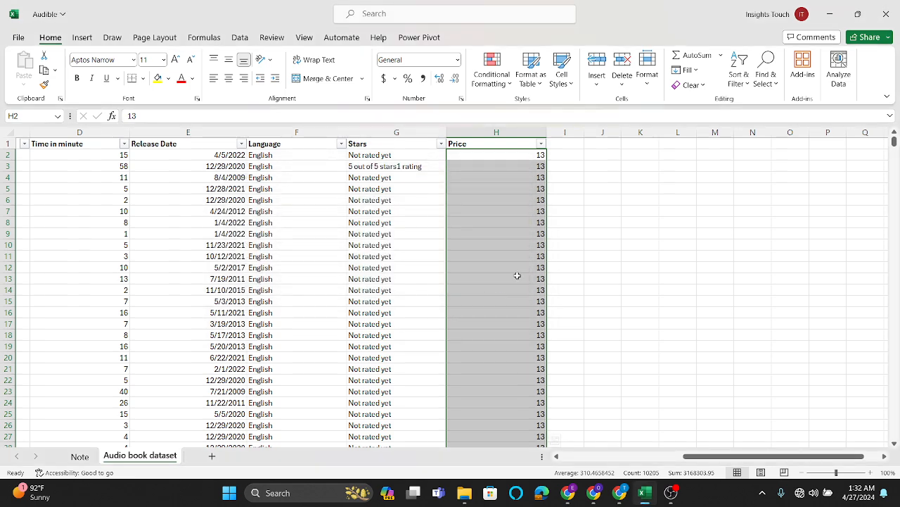
{"action": "left_click", "coordinate": [489, 235]}
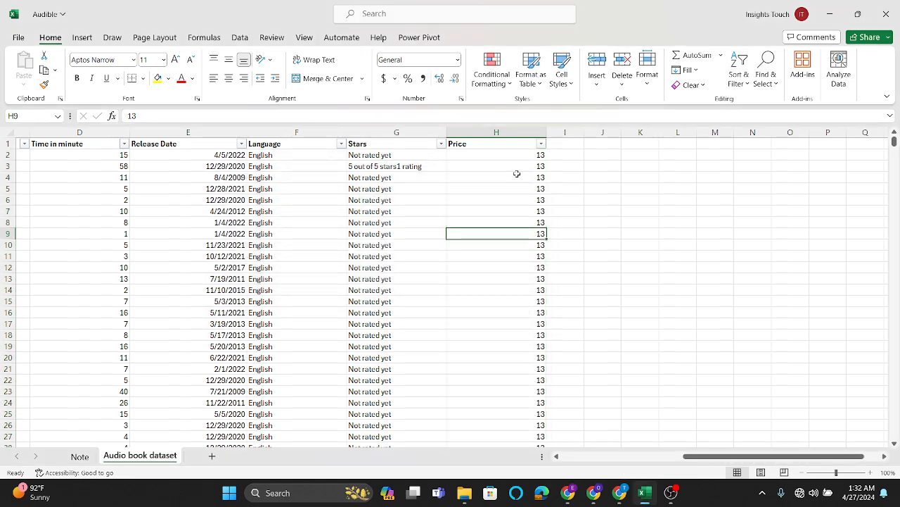
Recheck the Price column's filter list for the 0 value and any leftover text entries, without applying a filter.
{"action": "left_click", "coordinate": [541, 144]}
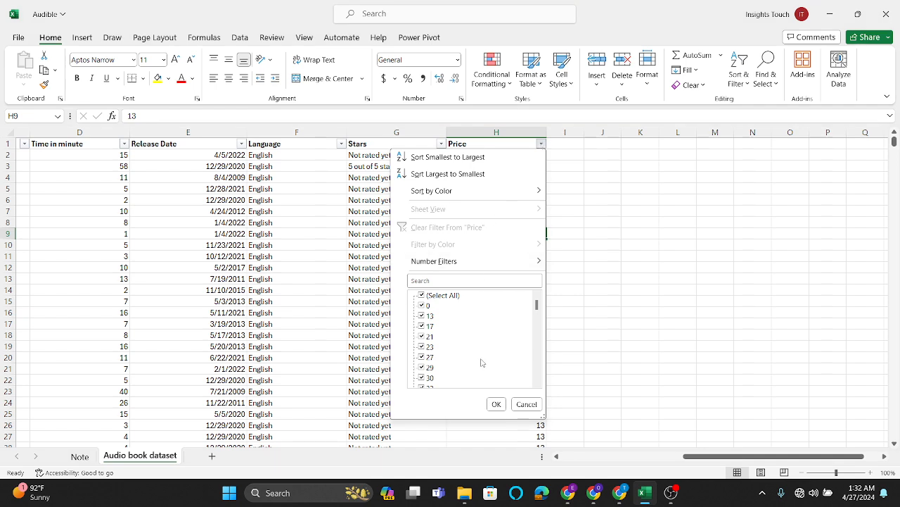
{"action": "left_click_drag", "start_coordinate": [539, 310], "coordinate": [527, 379]}
{"action": "scroll", "coordinate": [492, 358], "scroll_direction": "up", "scroll_amount": 10}
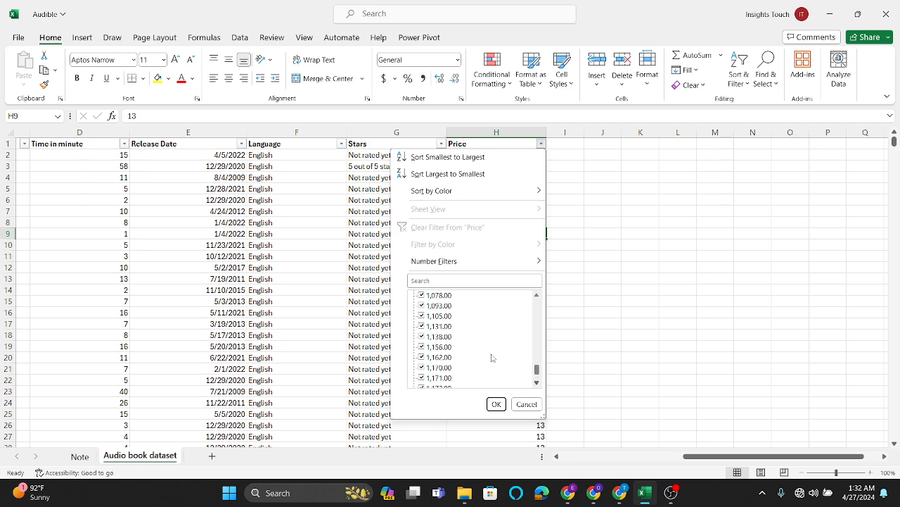
{"action": "scroll", "coordinate": [492, 358], "scroll_direction": "up", "scroll_amount": 15}
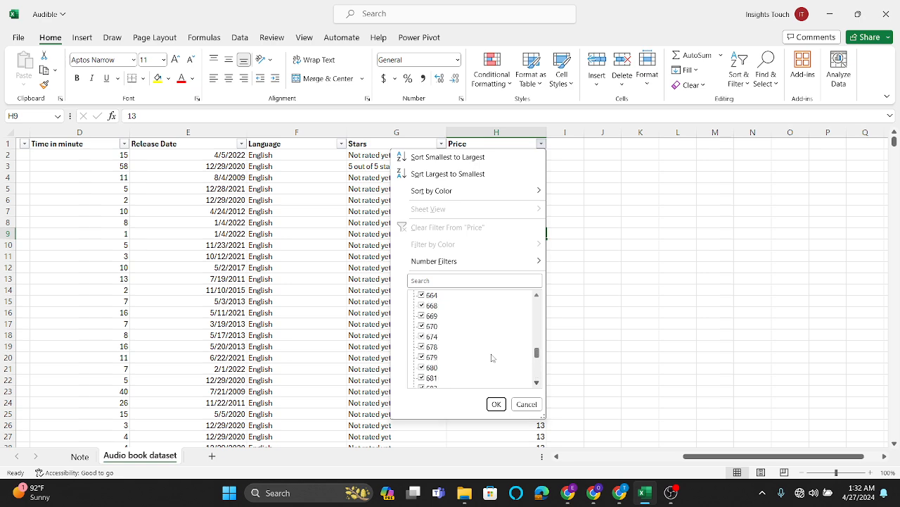
{"action": "scroll", "coordinate": [492, 358], "scroll_direction": "up", "scroll_amount": 1}
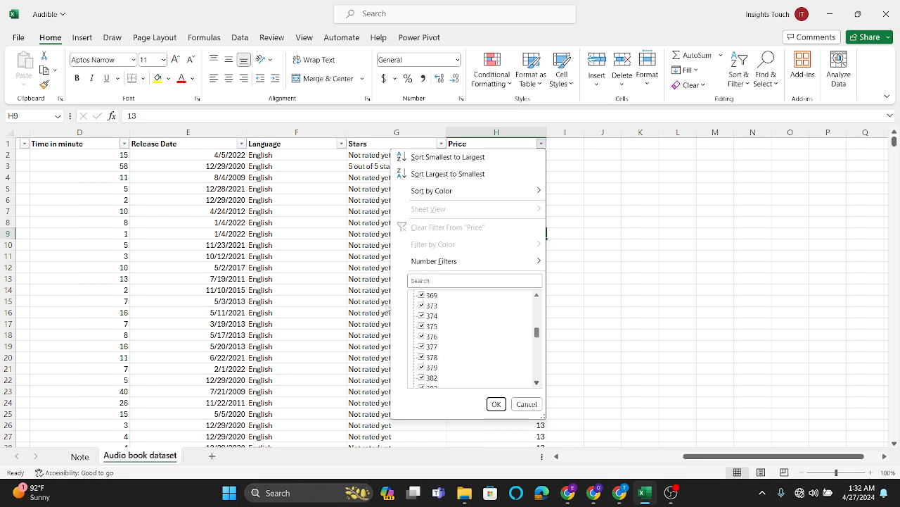
{"action": "left_click", "coordinate": [224, 306]}
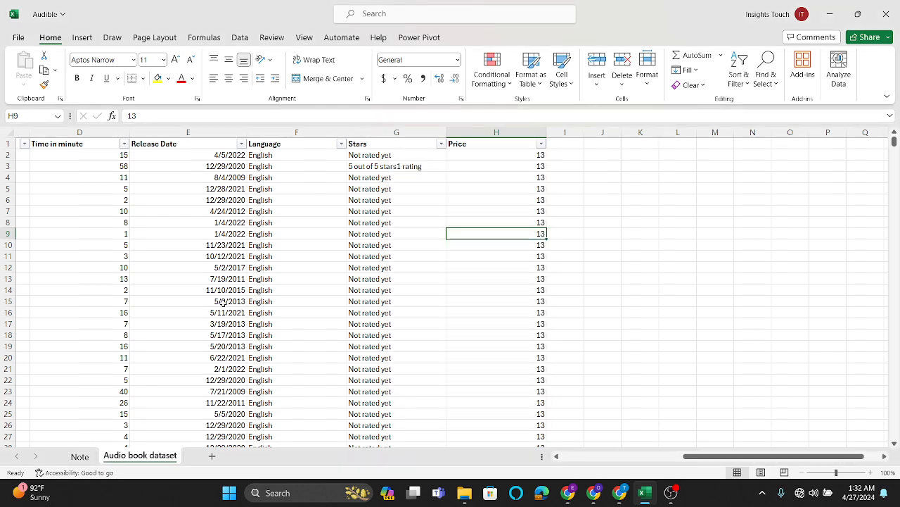